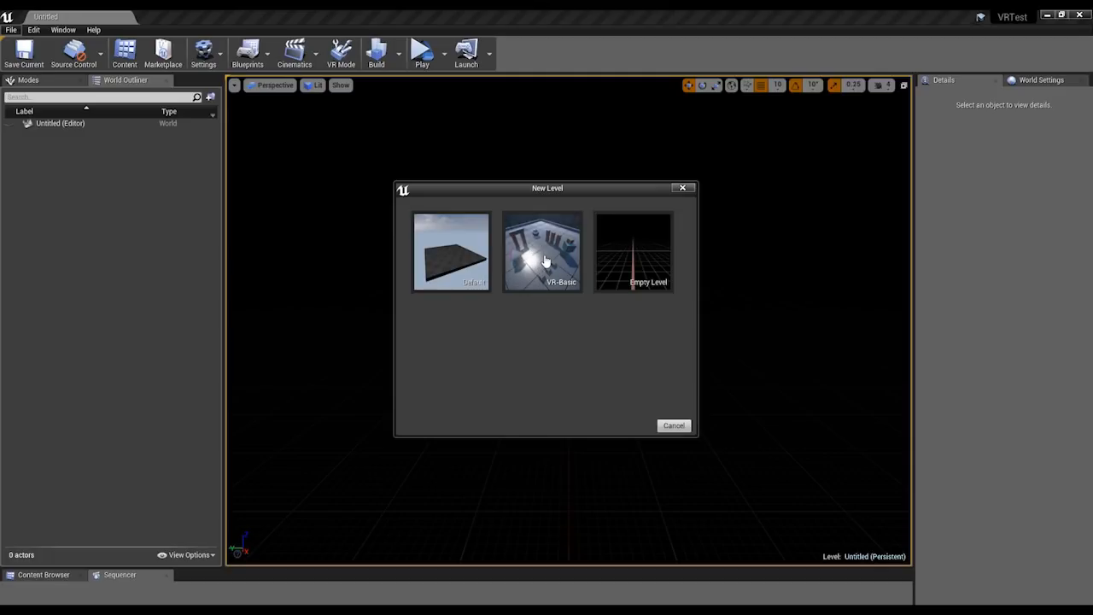
# Create a new level from the VR-Basic template and start editing it in VR Mode.
pyautogui.click(542, 268)
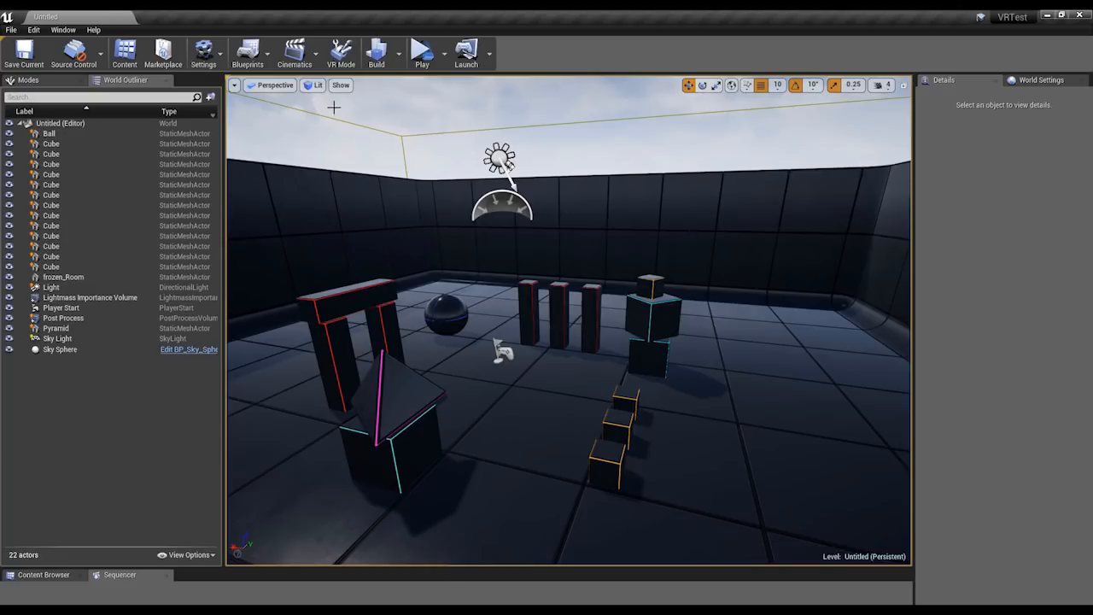
pyautogui.click(346, 67)
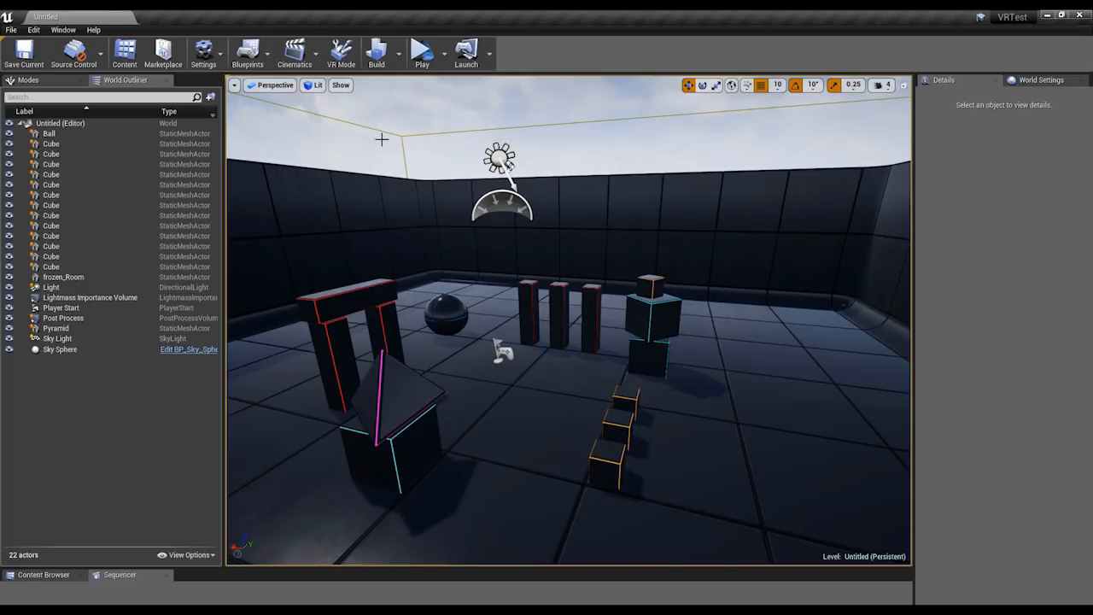
pyautogui.click(339, 54)
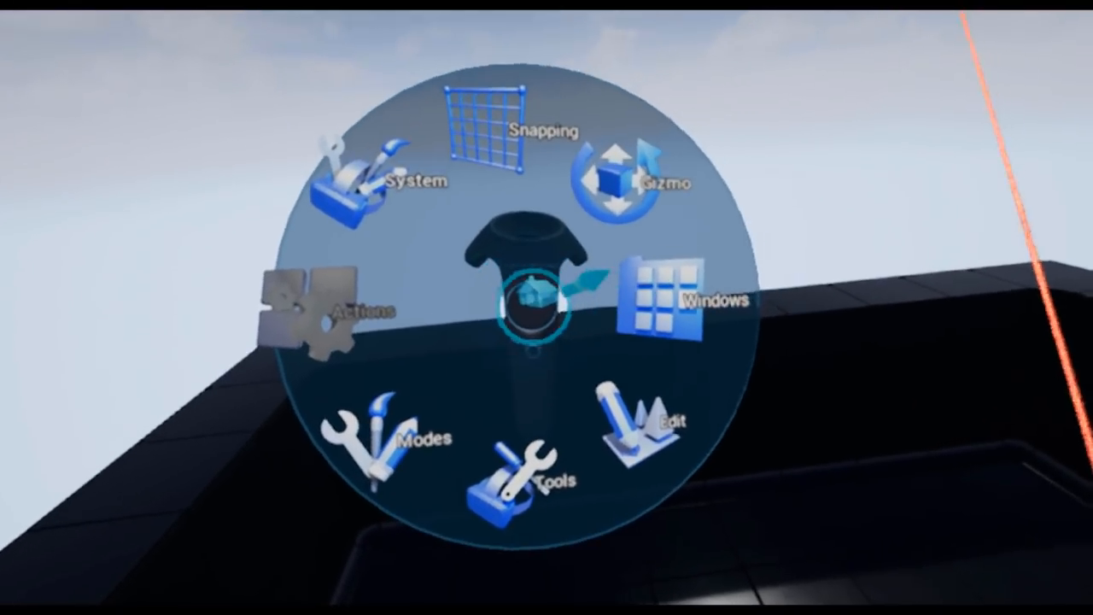
# Bring up the Content Browser from the VR radial menu's Windows group and reposition its floating window.
pyautogui.click(653, 331)
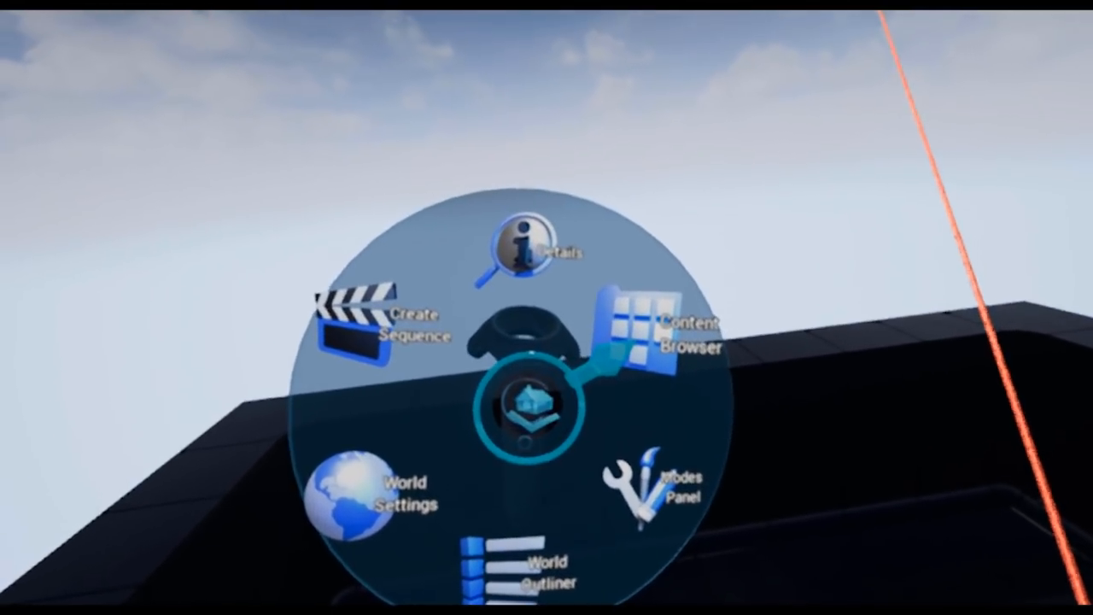
pyautogui.click(628, 333)
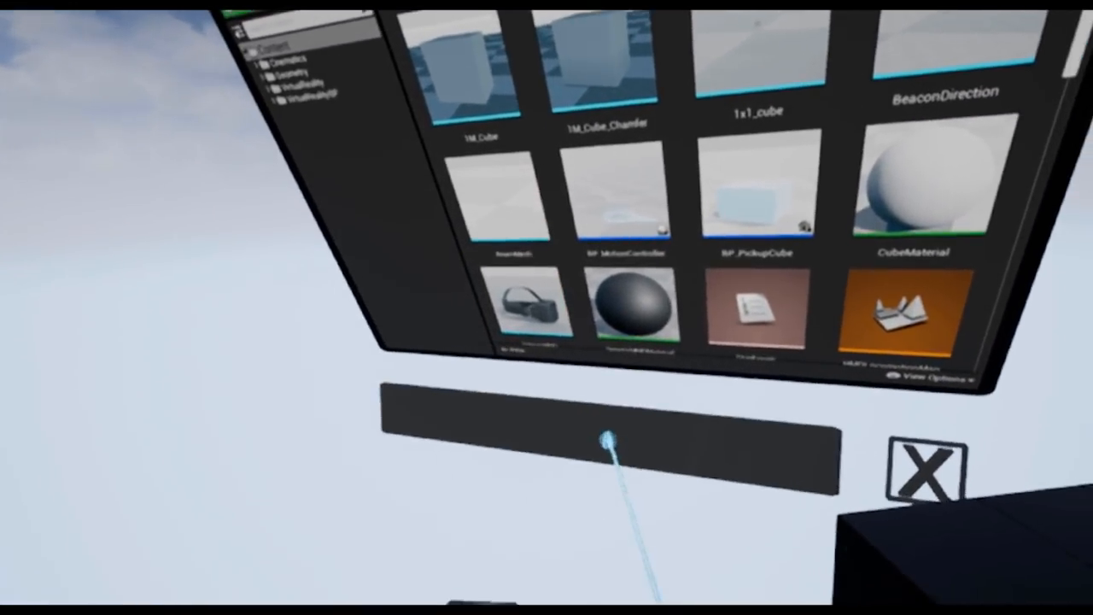
pyautogui.moveTo(608, 440); pyautogui.dragTo(630, 558)
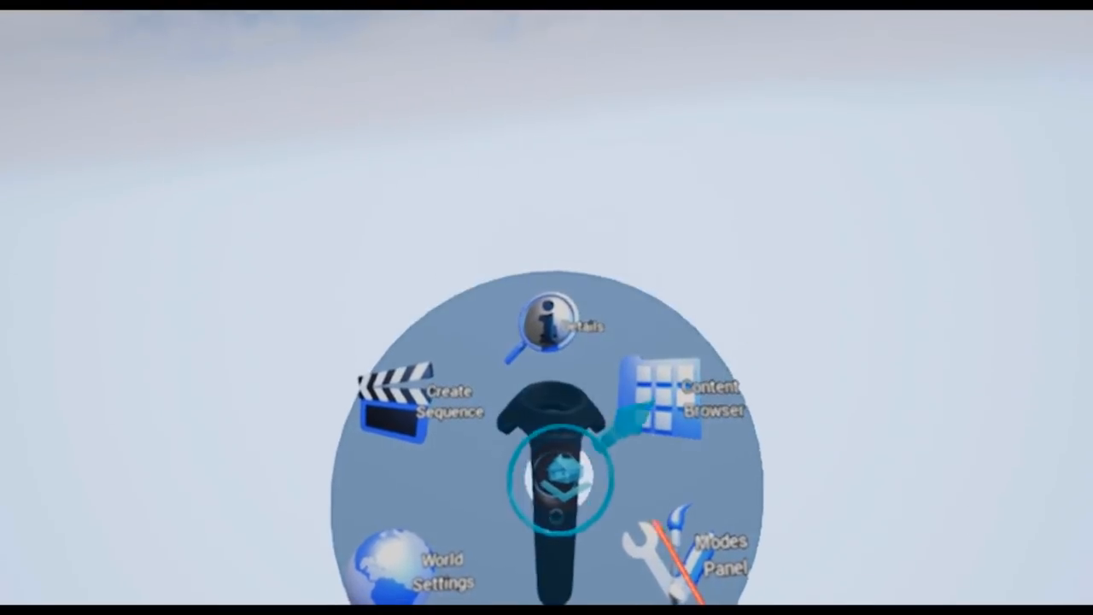
# Bring up the World Outliner in VR and move its floating window away from the Content Browser.
pyautogui.click(661, 399)
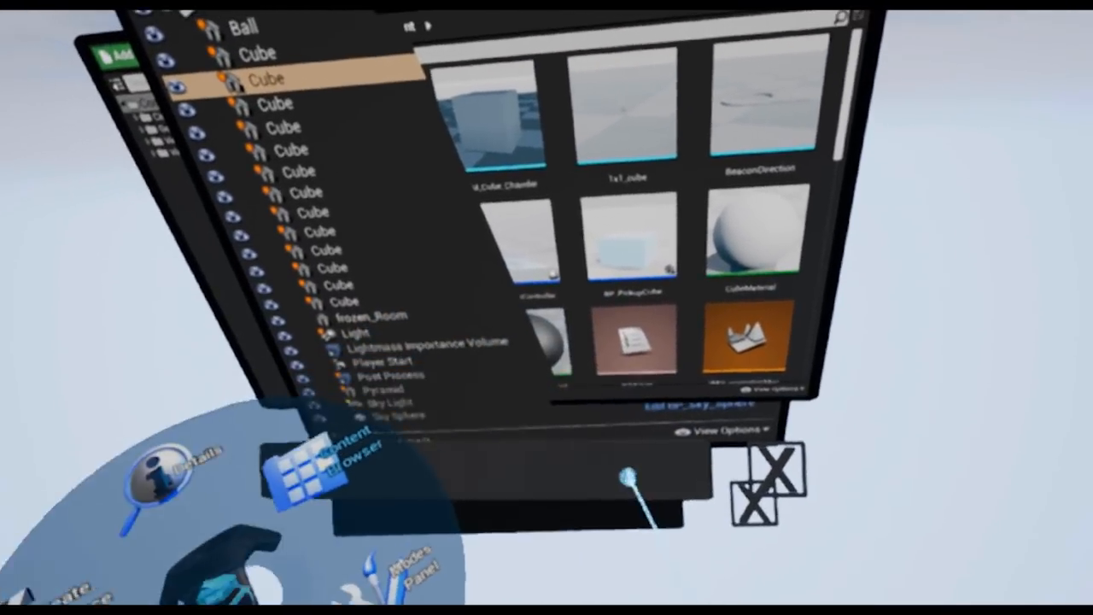
pyautogui.moveTo(626, 475); pyautogui.dragTo(405, 607)
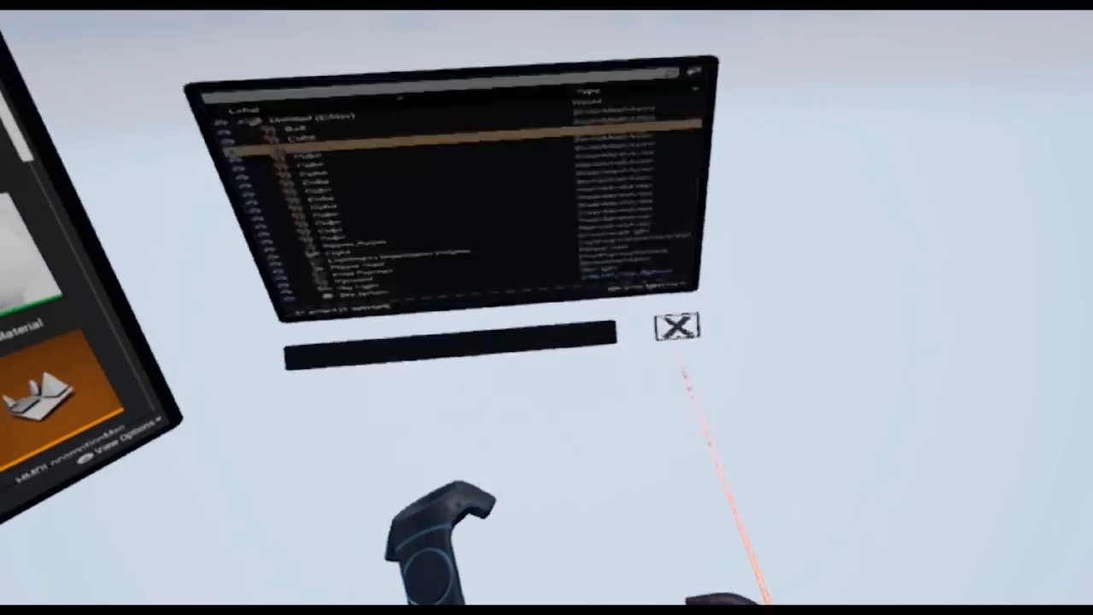
pyautogui.click(677, 326)
pyautogui.click(625, 392)
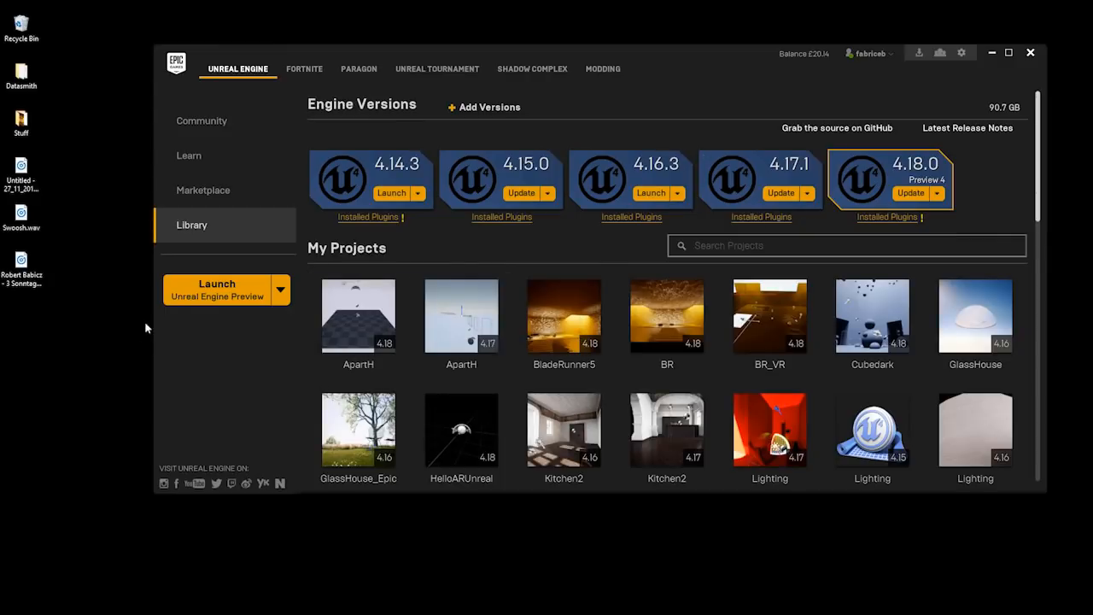
# Launch Unreal Engine Preview, choose the Blueprint Virtual Reality template for a new project, and close the project browser without creating it.
pyautogui.click(202, 296)
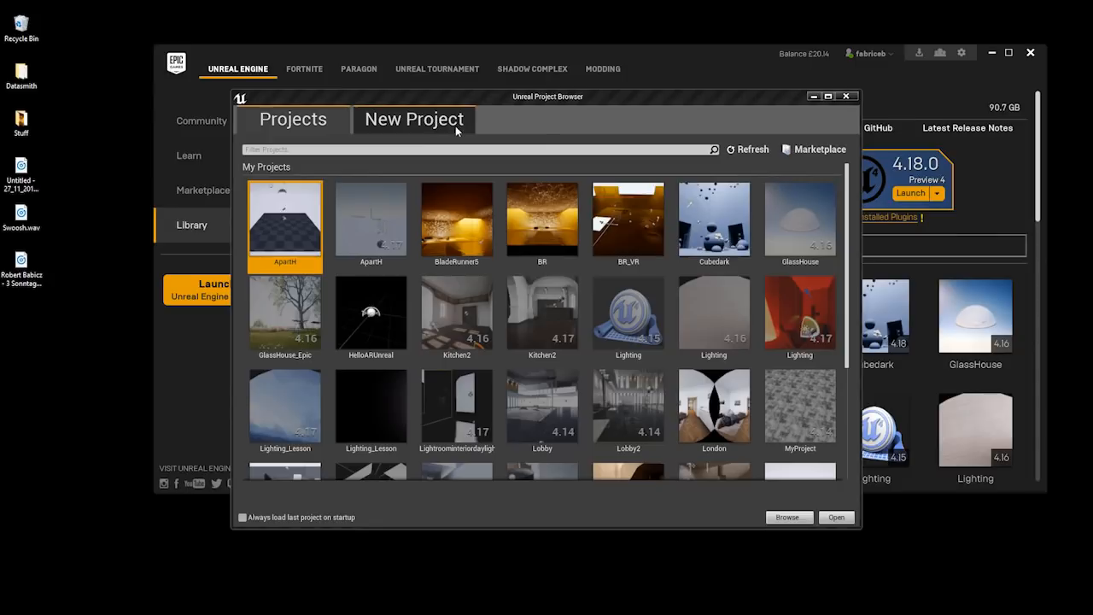
pyautogui.click(419, 125)
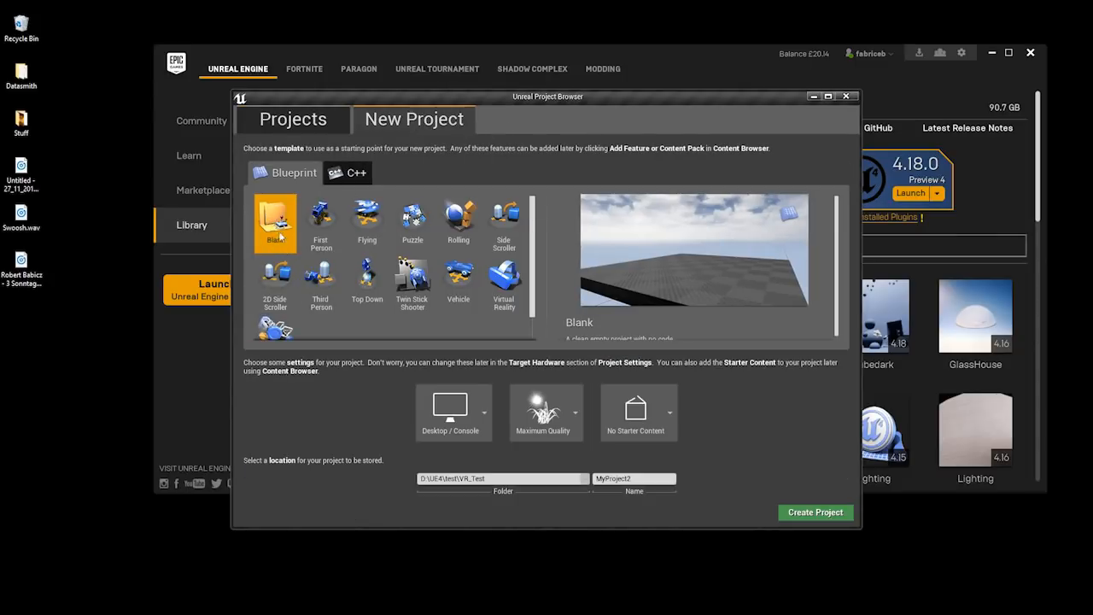
pyautogui.click(515, 280)
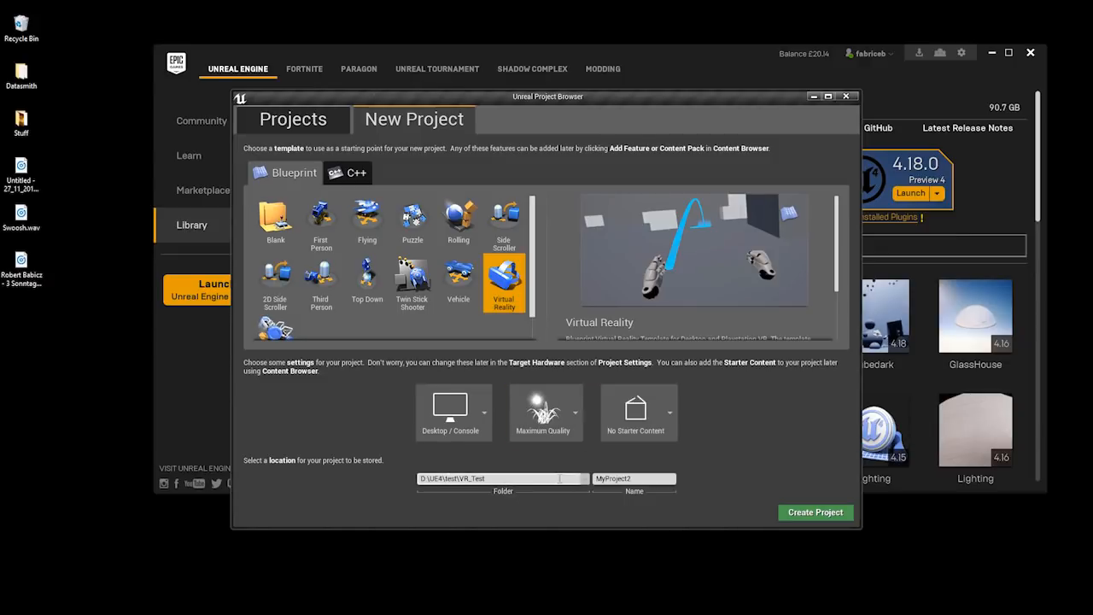
pyautogui.click(640, 481)
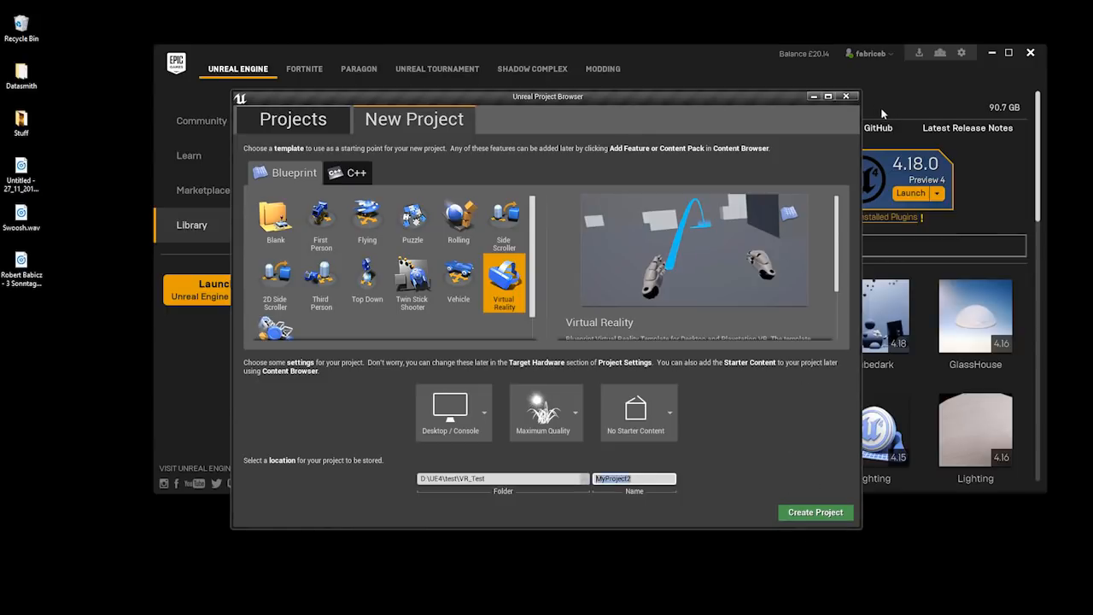
pyautogui.click(846, 96)
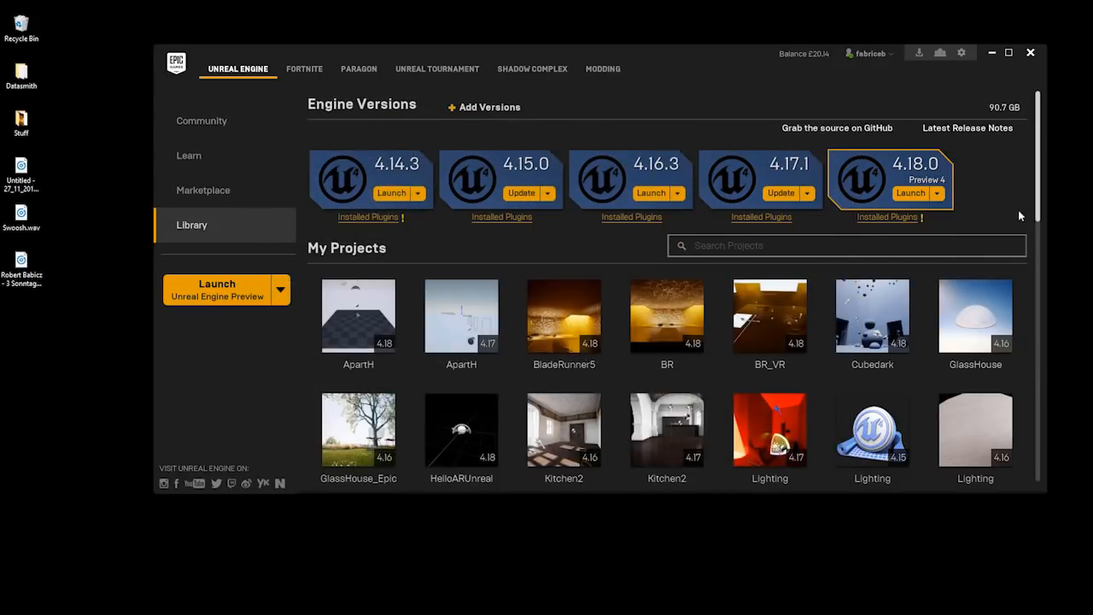
# Switch to the VRTest project in Unreal Editor and open the MotionControllerMap level from the VirtualRealityBP Maps folder.
pyautogui.moveTo(1038, 171); pyautogui.dragTo(1036, 375)
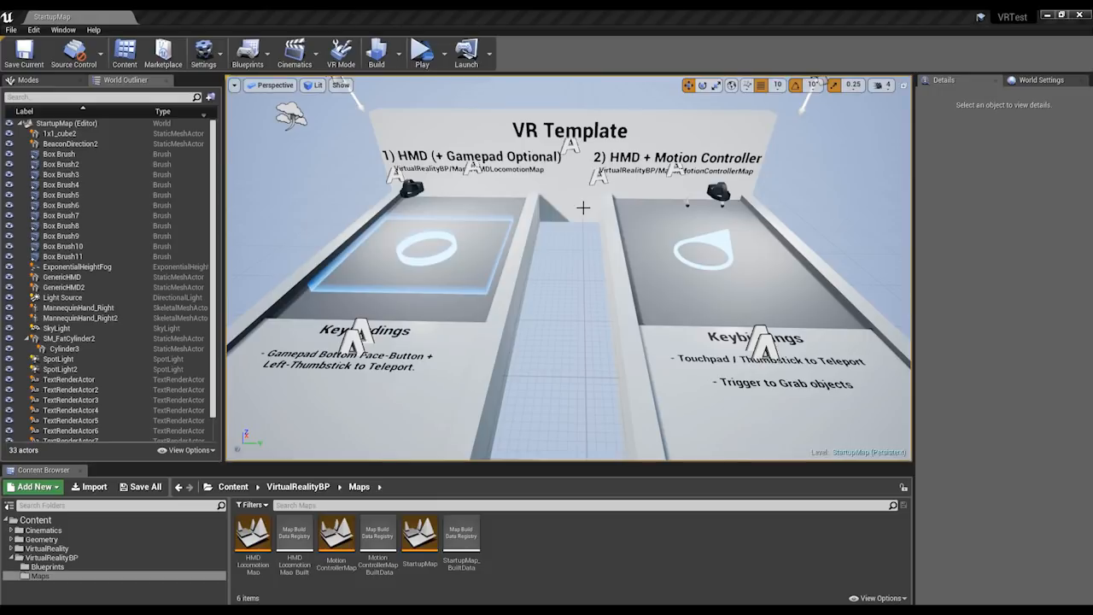
pyautogui.moveTo(578, 225); pyautogui.dragTo(577, 245, button='right')
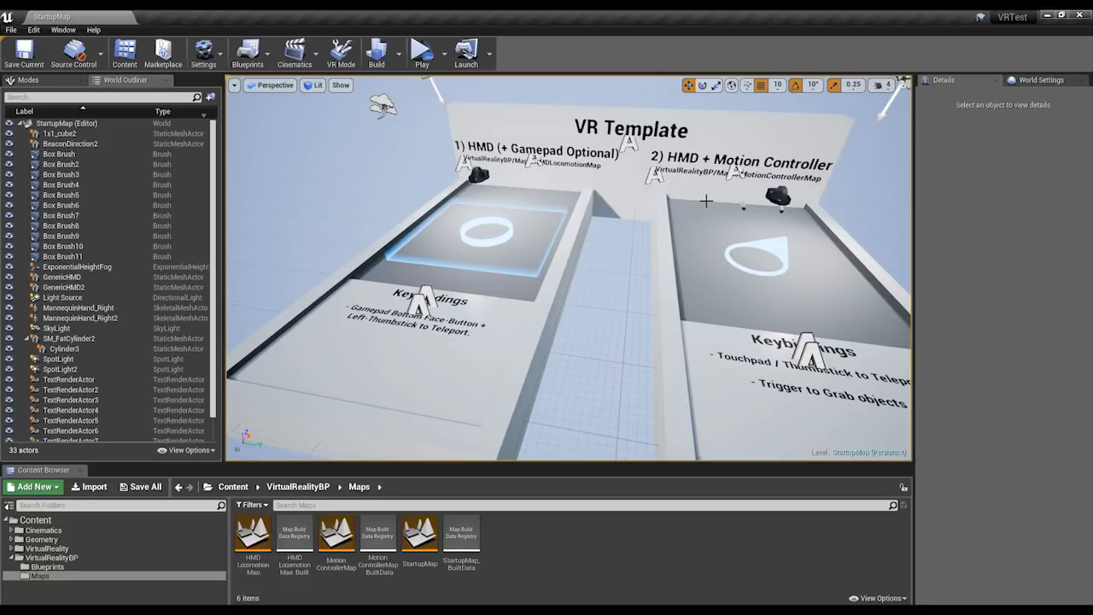
pyautogui.moveTo(648, 240); pyautogui.dragTo(665, 241, button='right')
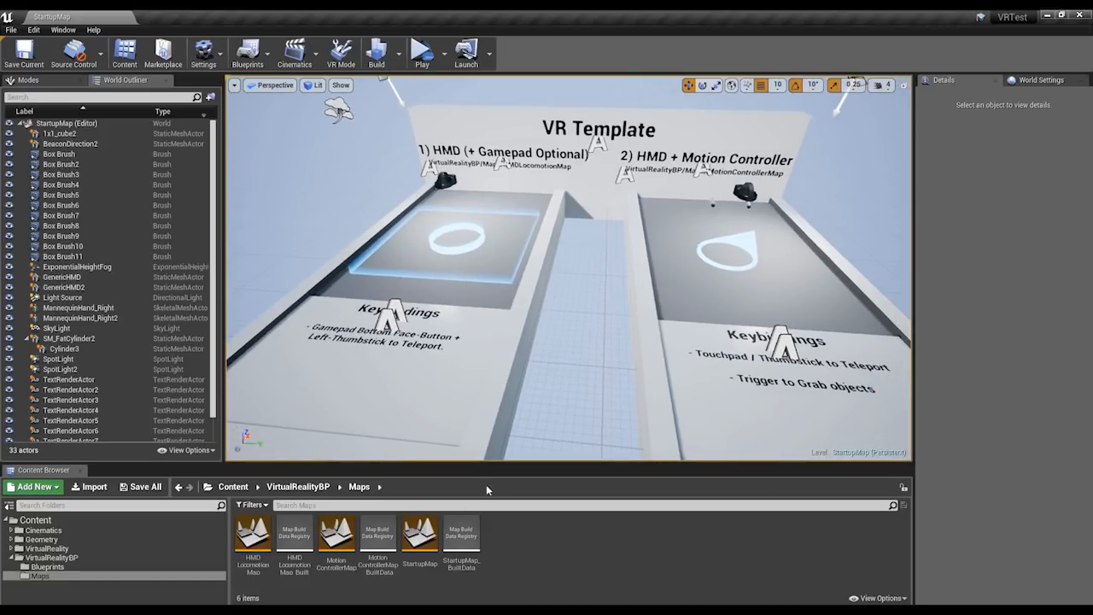
pyautogui.doubleClick(344, 533)
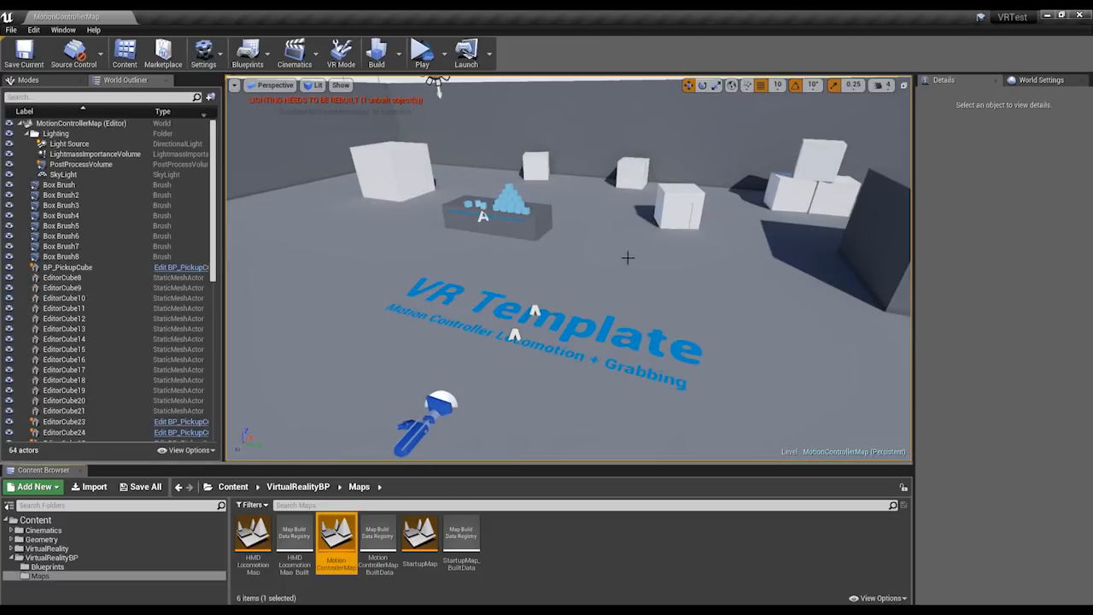
pyautogui.moveTo(703, 241); pyautogui.dragTo(598, 248, button='right')
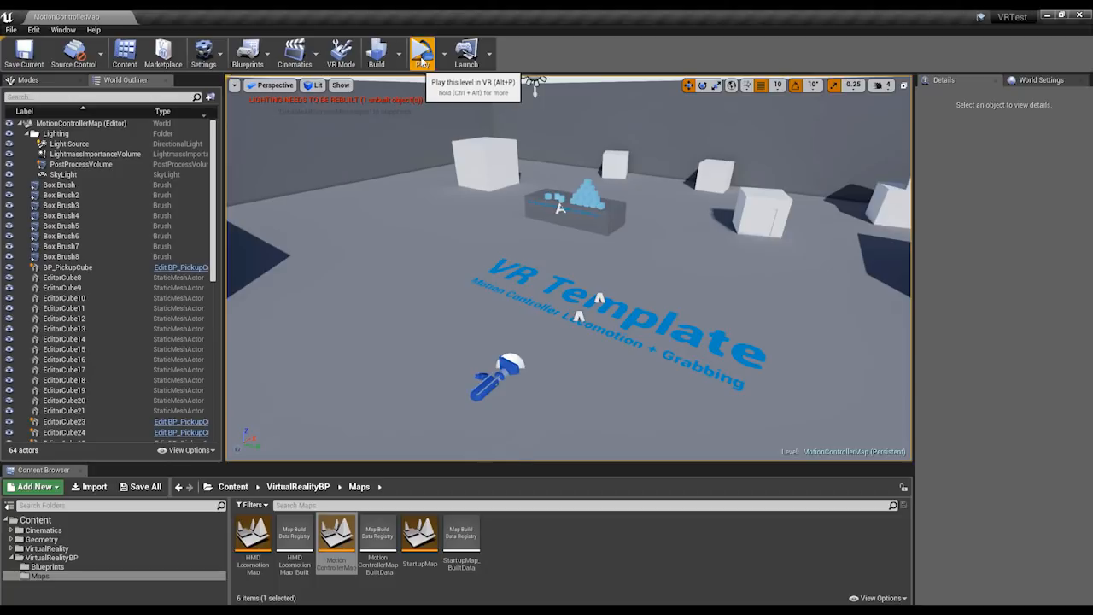
# Play the MotionControllerMap level in VR Preview mode and end the preview.
pyautogui.click(443, 55)
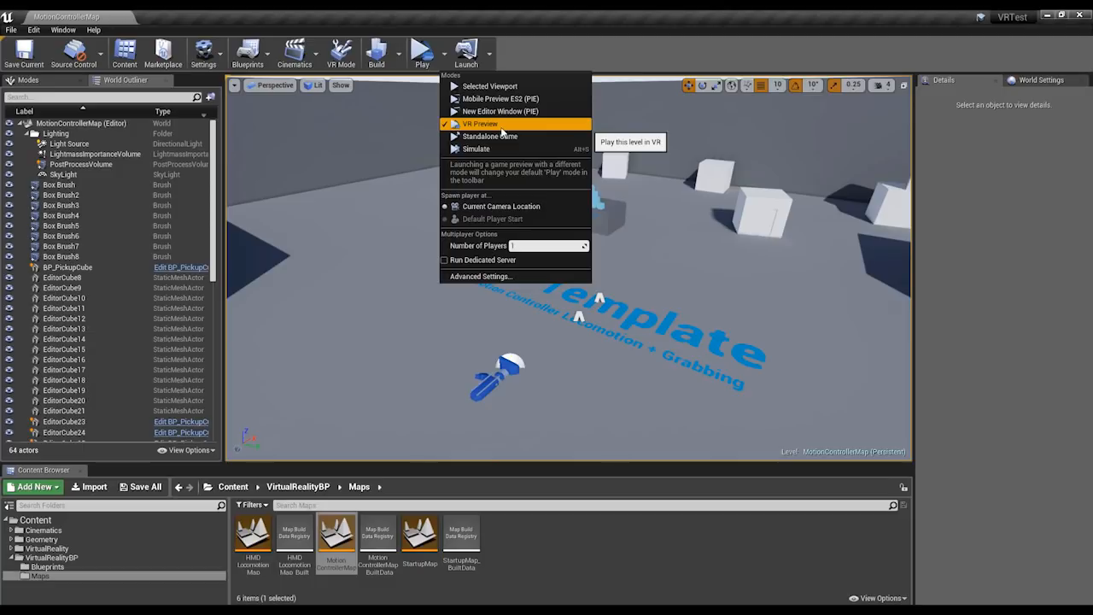
pyautogui.click(529, 274)
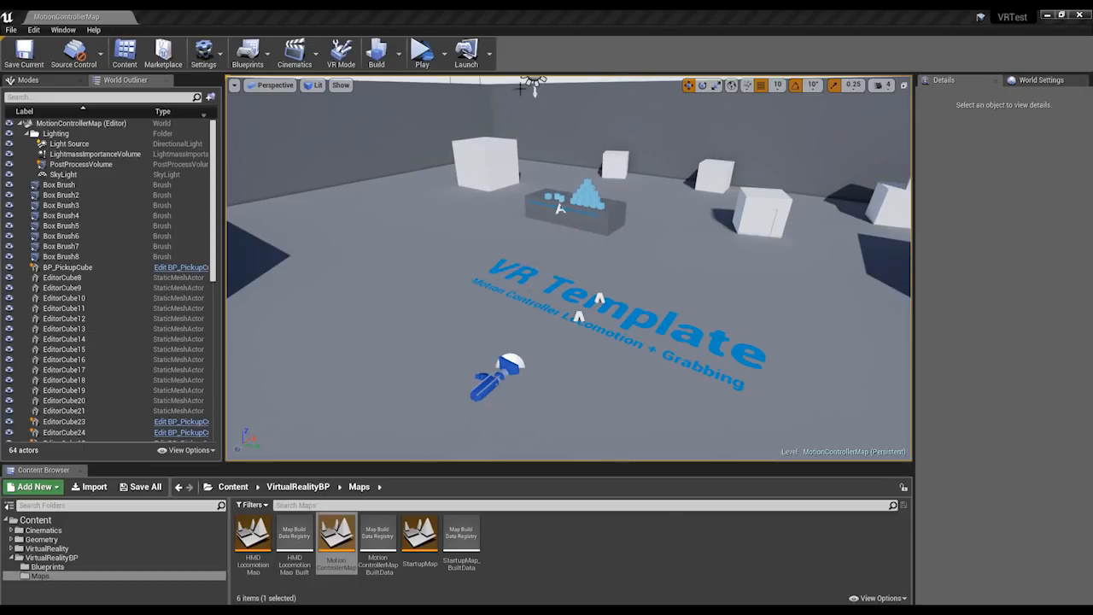
pyautogui.click(419, 51)
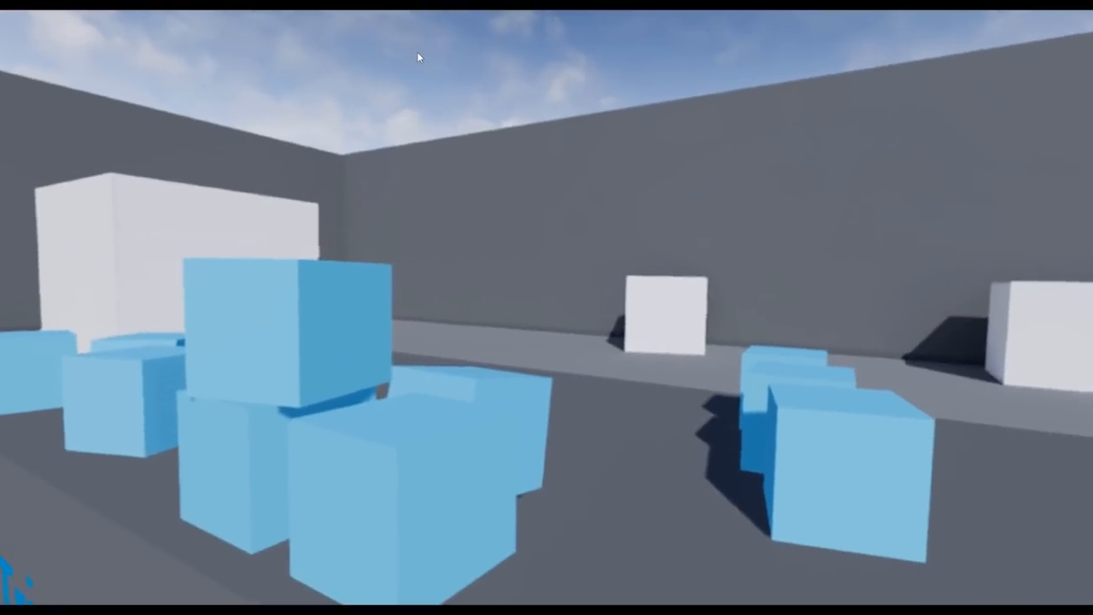
pyautogui.press('Escape')
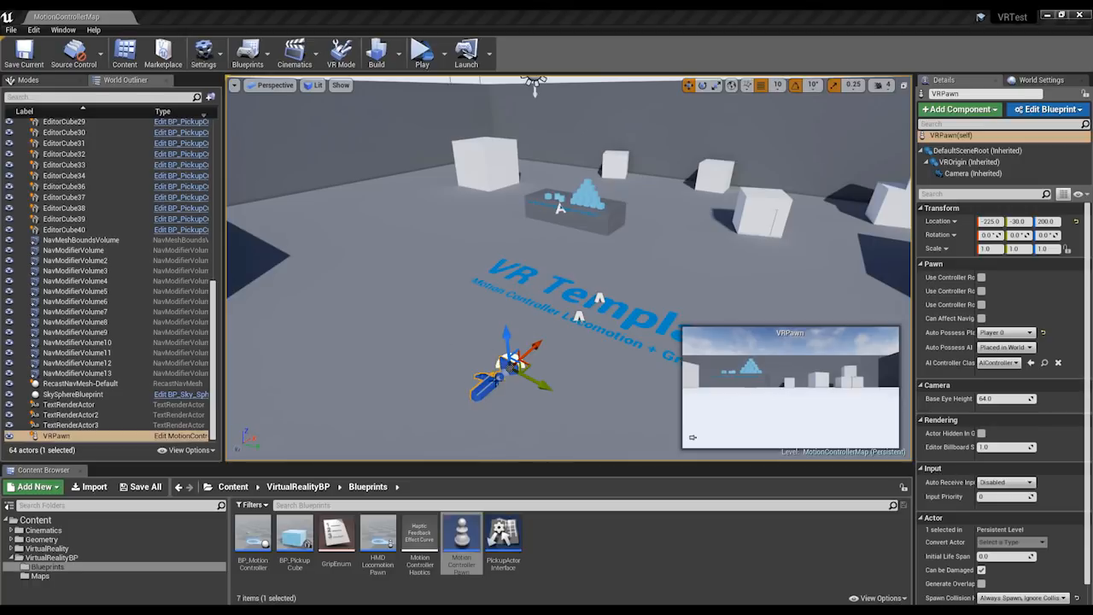
# Select the MotionControllerPawn blueprint in the VirtualRealityBP Blueprints folder and examine the placed VRPawn in the level.
pyautogui.click(463, 533)
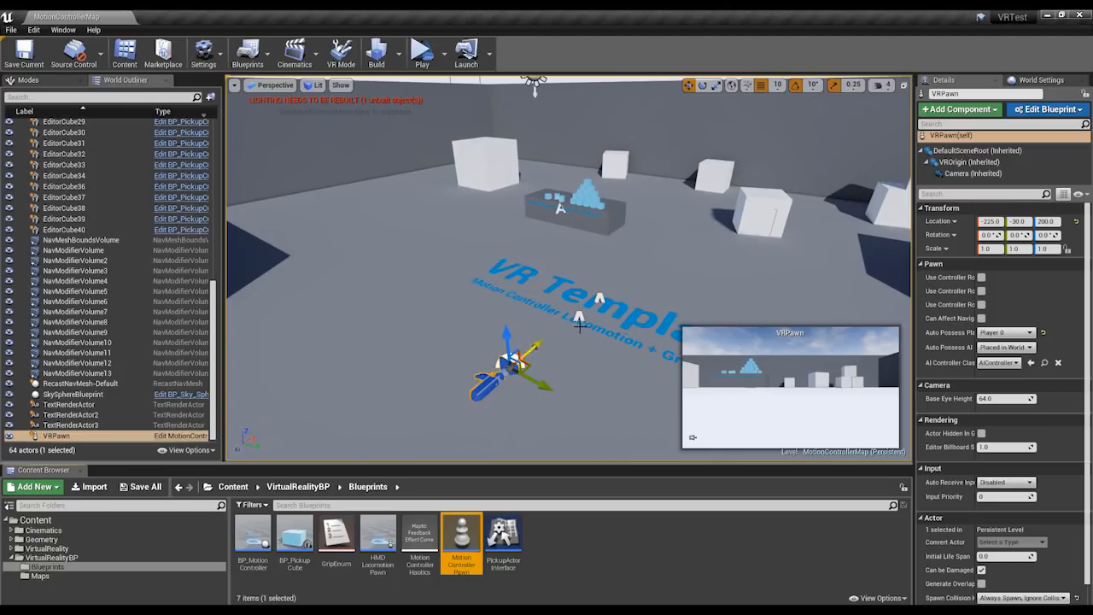
pyautogui.moveTo(520, 216); pyautogui.dragTo(503, 260, button='right')
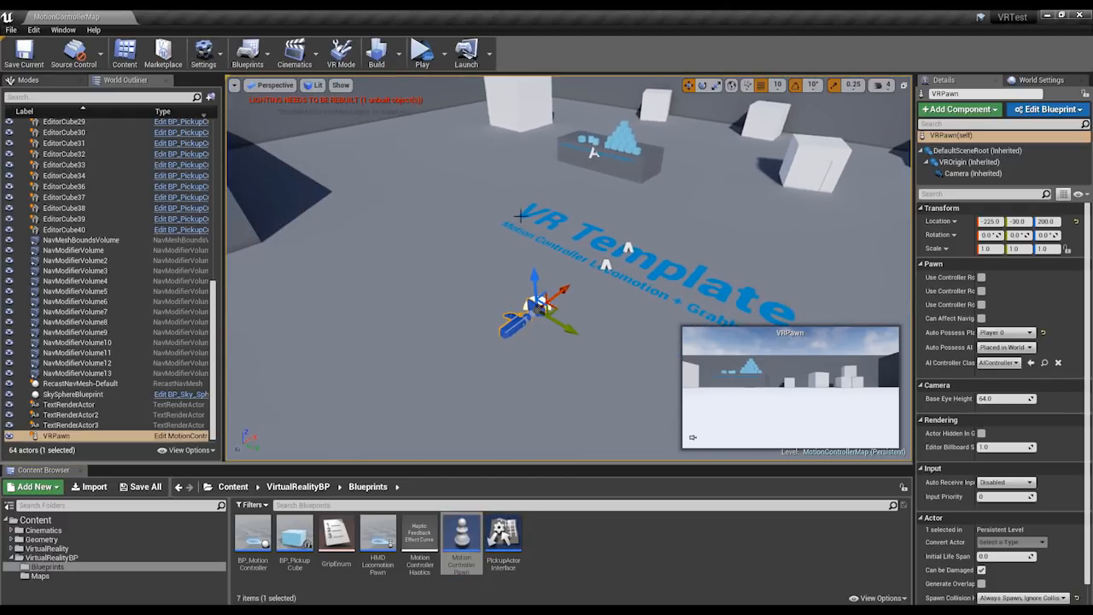
pyautogui.scroll(-3, 520, 216)
pyautogui.moveTo(524, 215); pyautogui.dragTo(555, 218, button='right')
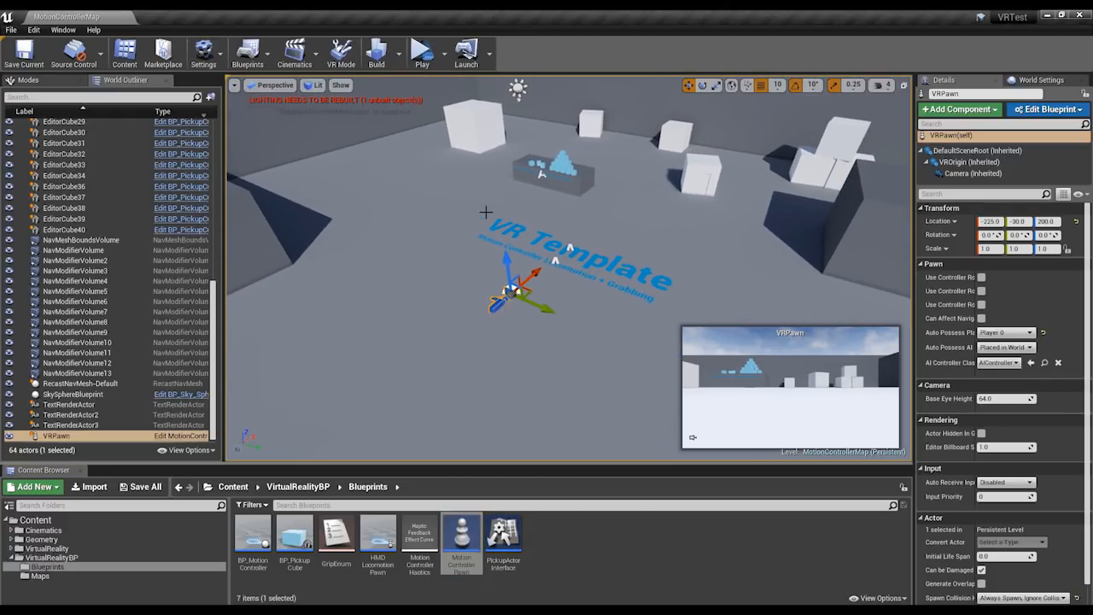
# Select the NavMeshBoundsVolume actor and show the navigation mesh over the level floor.
pyautogui.click(365, 223)
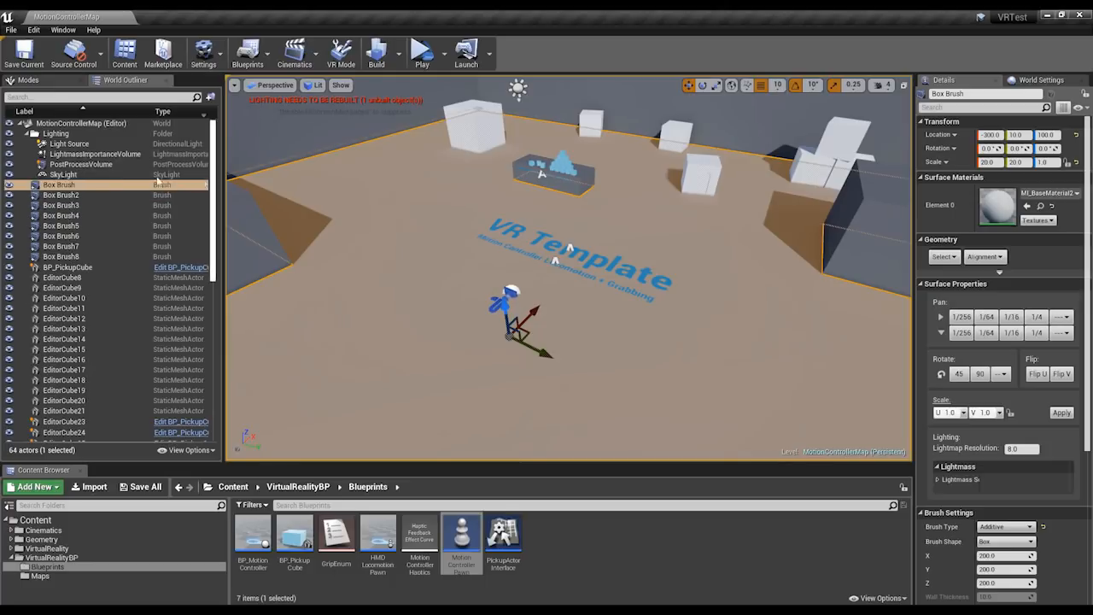
pyautogui.scroll(-10, 30, 149)
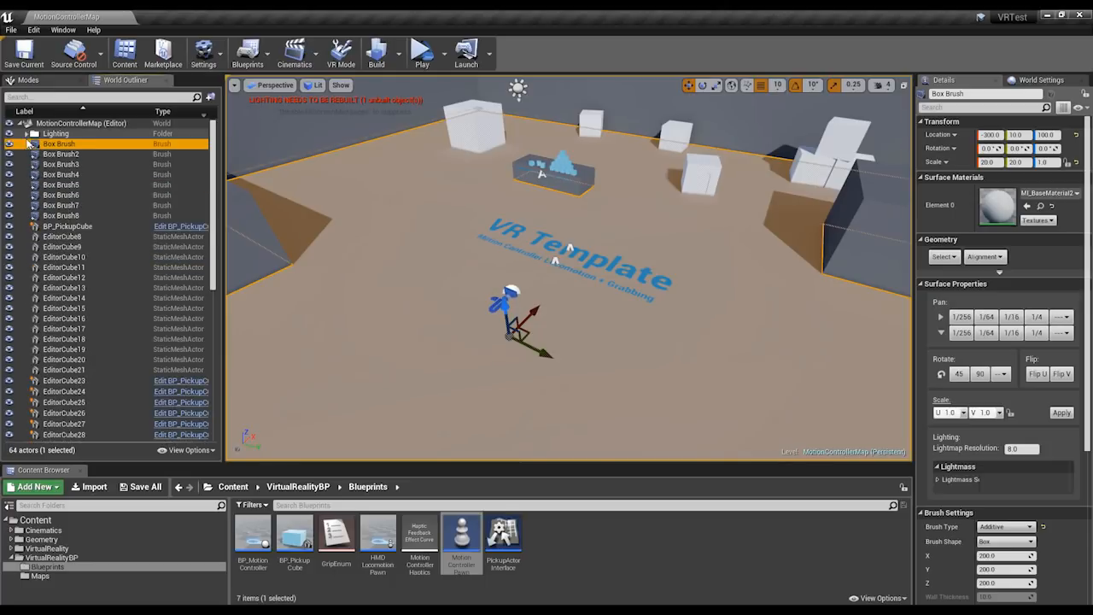
pyautogui.click(85, 309)
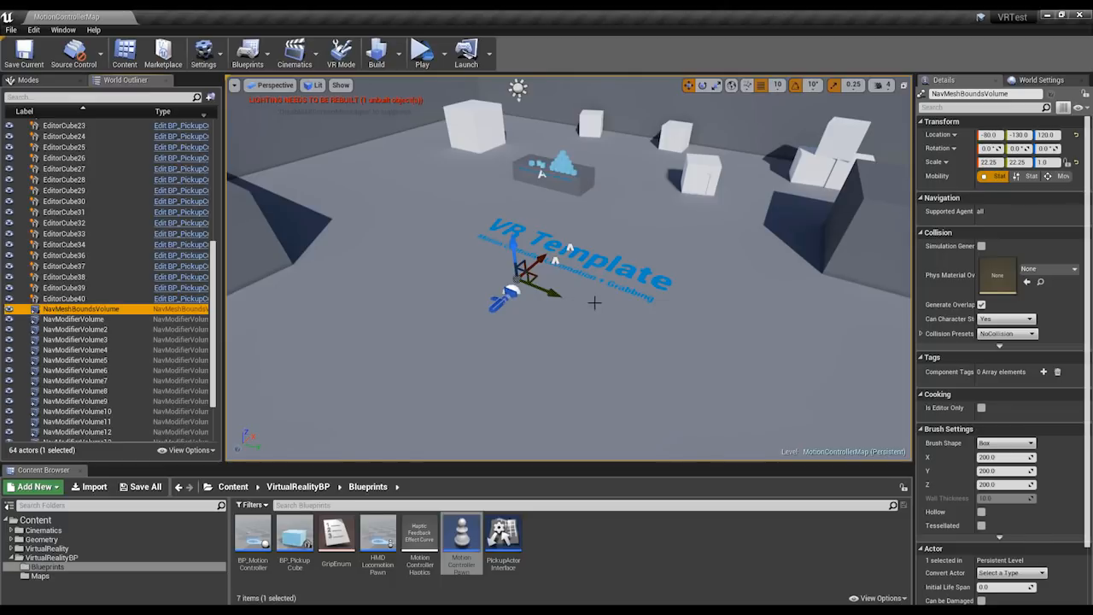
pyautogui.moveTo(615, 316)
pyautogui.mouseDown(button='right')
pyautogui.moveTo(598, 320)
pyautogui.moveTo(608, 330)
pyautogui.mouseUp(button='right')
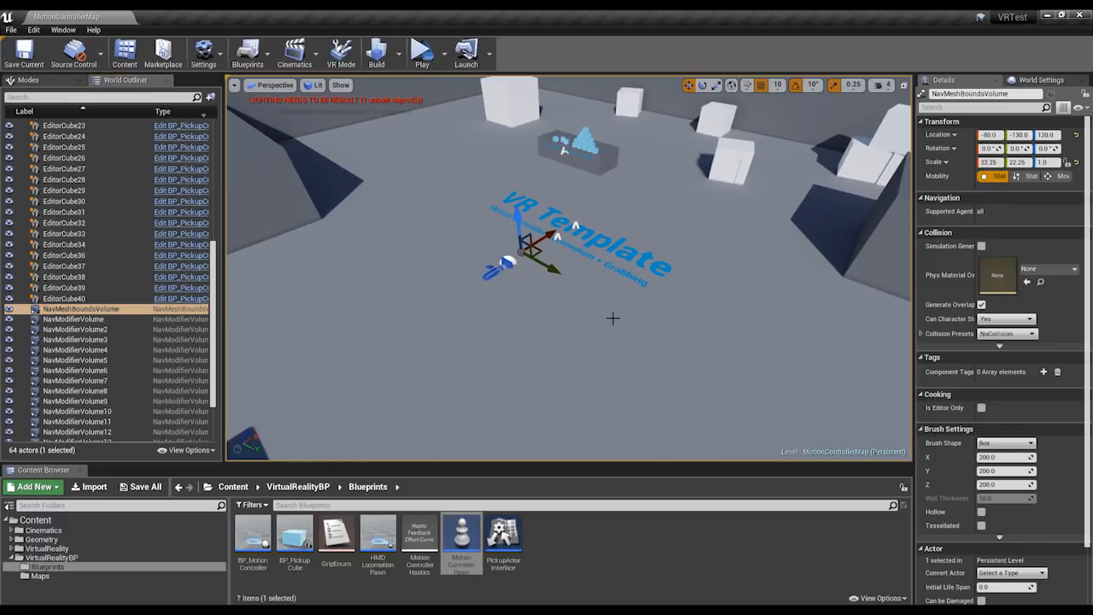
pyautogui.press('p')
pyautogui.moveTo(598, 317); pyautogui.dragTo(628, 318, button='right')
pyautogui.moveTo(573, 298)
pyautogui.mouseDown(button='right')
pyautogui.moveTo(570, 317)
pyautogui.moveTo(552, 313)
pyautogui.moveTo(570, 302)
pyautogui.mouseUp(button='right')
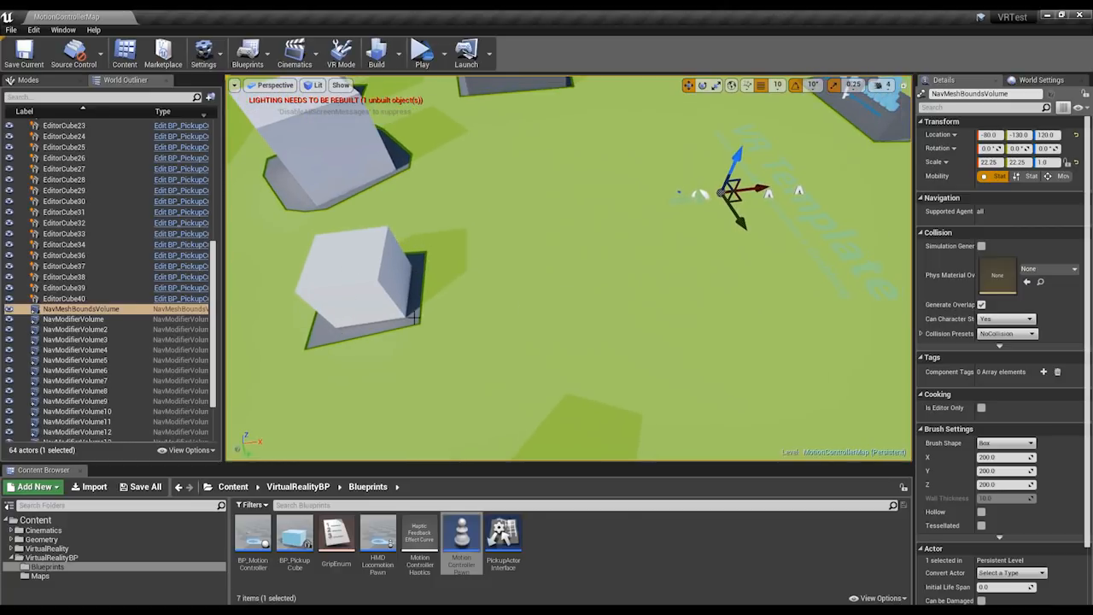
# Move the white cube EditorCube21 along the X axis to about -973 to test how the navigation mesh updates.
pyautogui.moveTo(428, 140); pyautogui.dragTo(448, 102, button='right')
pyautogui.moveTo(382, 277); pyautogui.dragTo(379, 325, button='right')
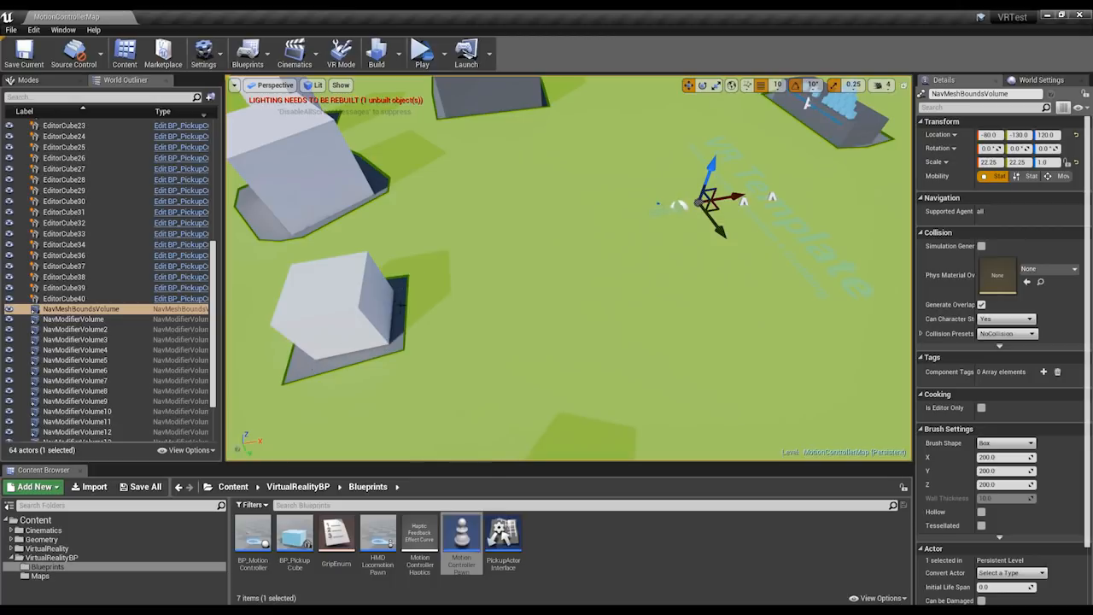
pyautogui.moveTo(439, 308); pyautogui.dragTo(287, 353, button='right')
pyautogui.click(287, 352)
pyautogui.press('f')
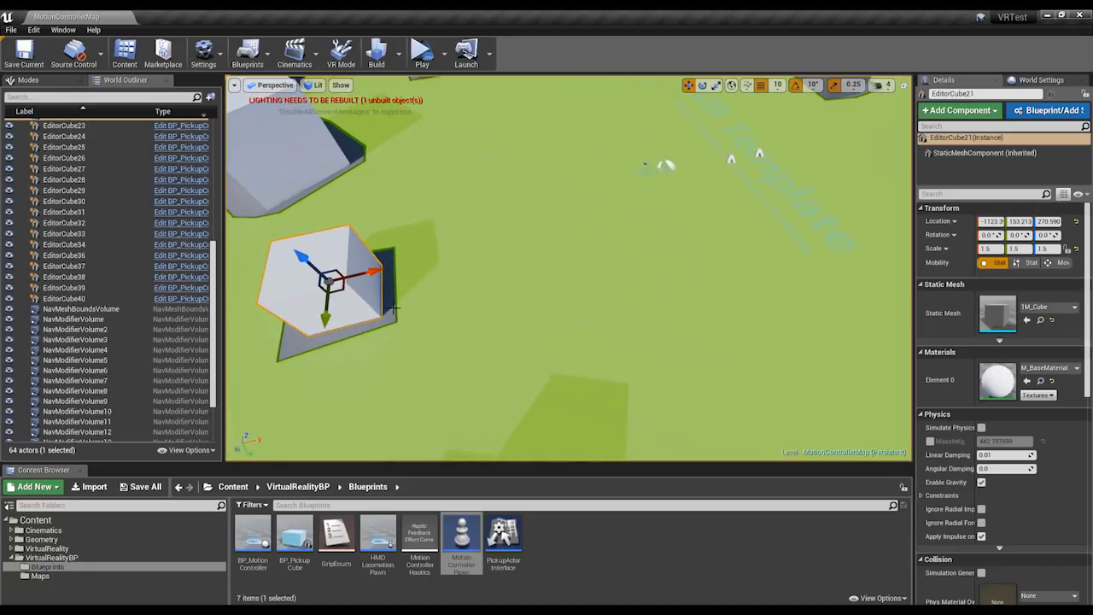
pyautogui.moveTo(371, 273); pyautogui.dragTo(447, 256)
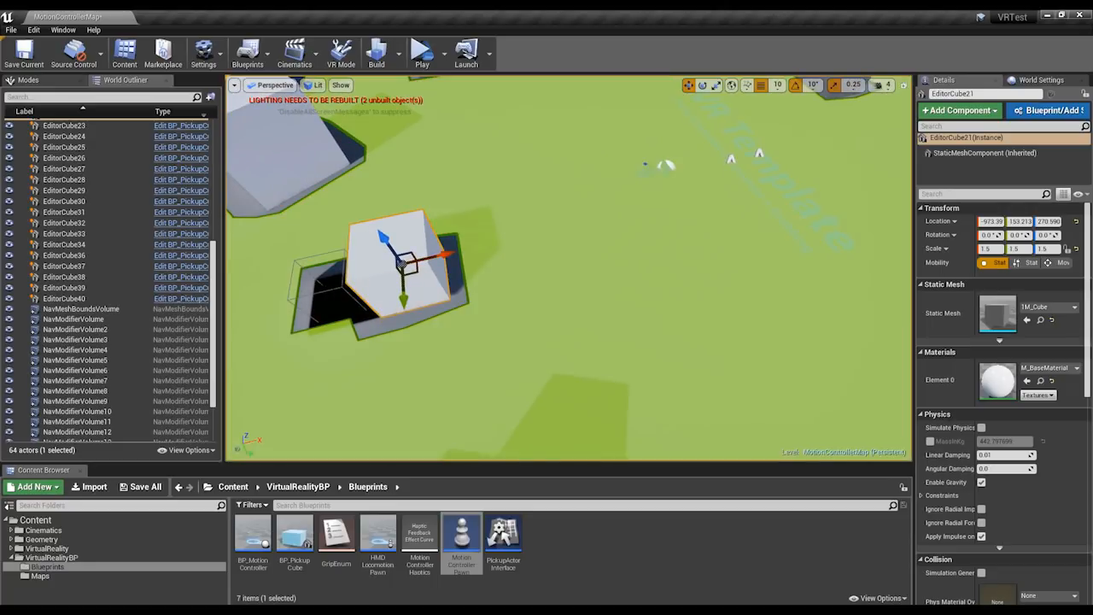
pyautogui.click(343, 287)
pyautogui.moveTo(374, 288); pyautogui.dragTo(443, 274)
pyautogui.moveTo(539, 271); pyautogui.dragTo(547, 291, button='right')
# Hide the navigation mesh and undo the moves made to the white cube.
pyautogui.press('p')
pyautogui.hotkey('ctrl', 'z')
pyautogui.hotkey('ctrl', 'z')
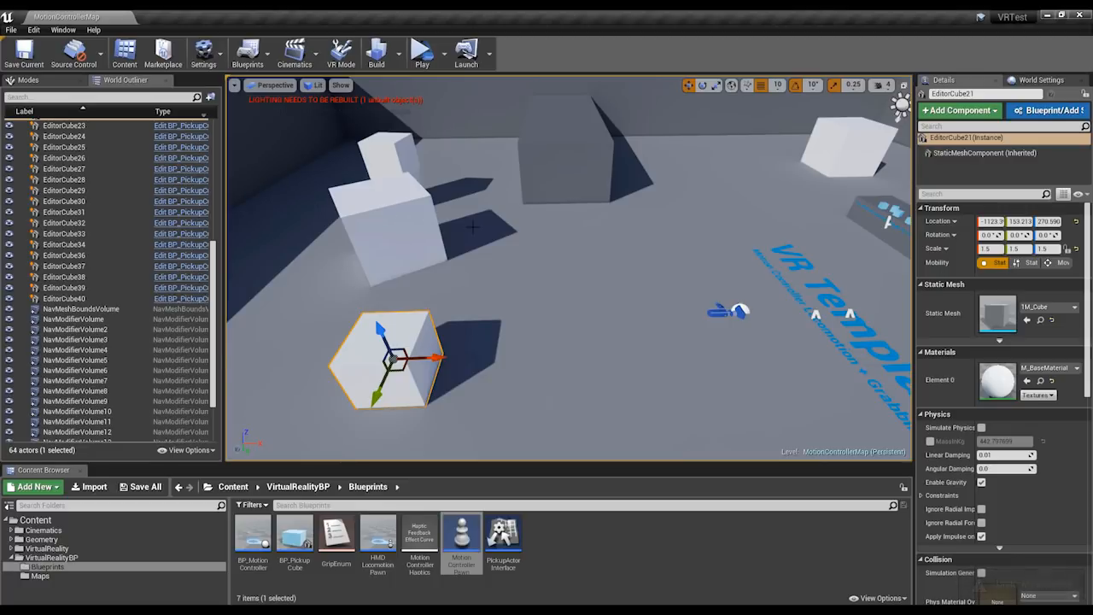
# Open the project settings at the Engine Input page to view the template's key bindings.
pyautogui.moveTo(487, 215); pyautogui.dragTo(476, 198, button='right')
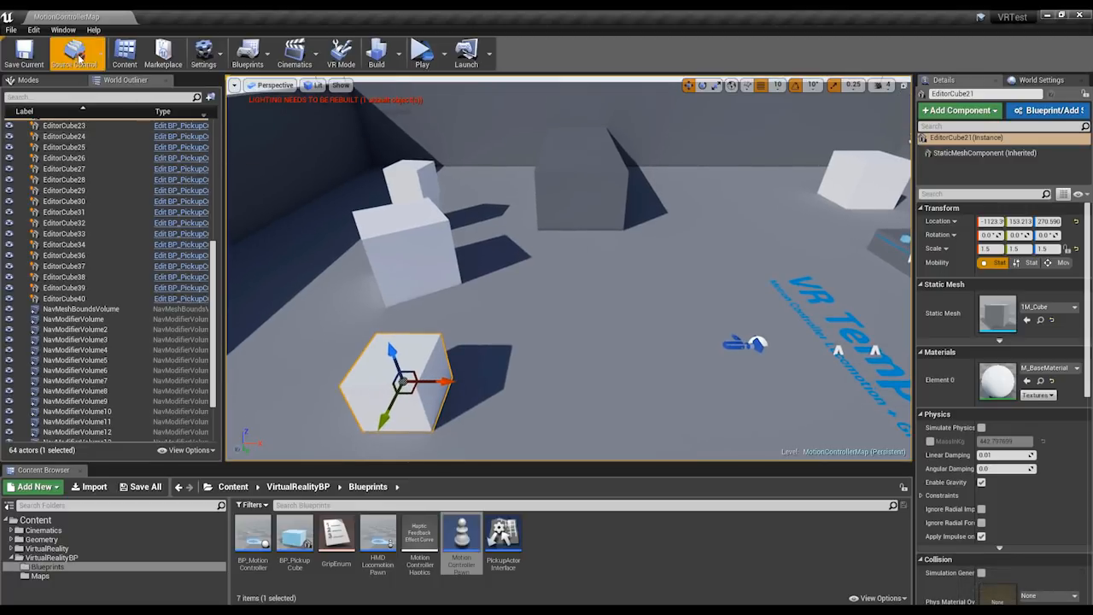
pyautogui.click(33, 29)
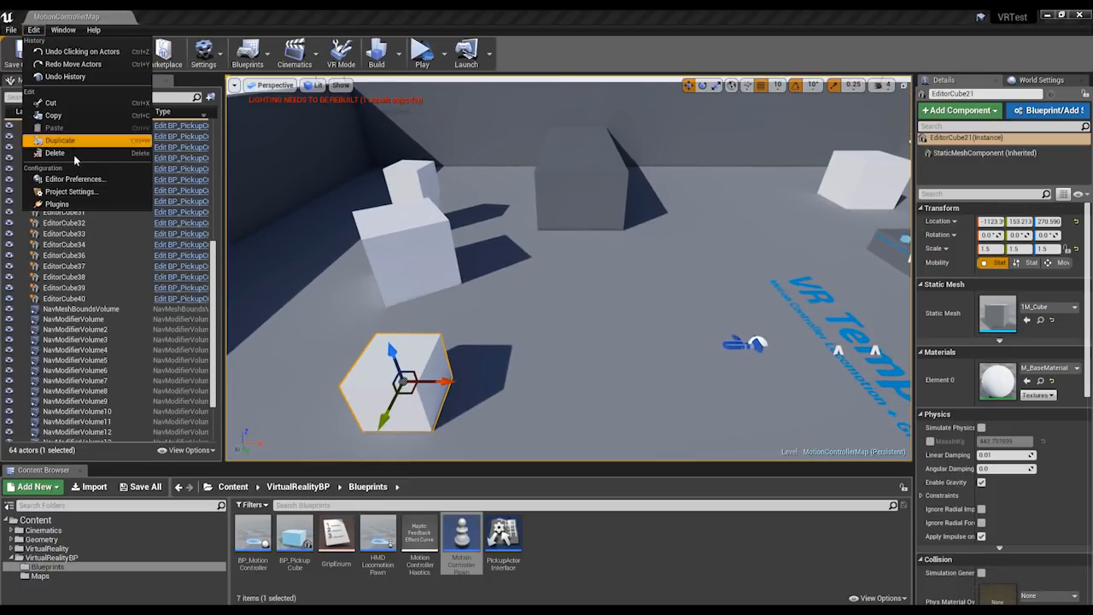
pyautogui.click(67, 193)
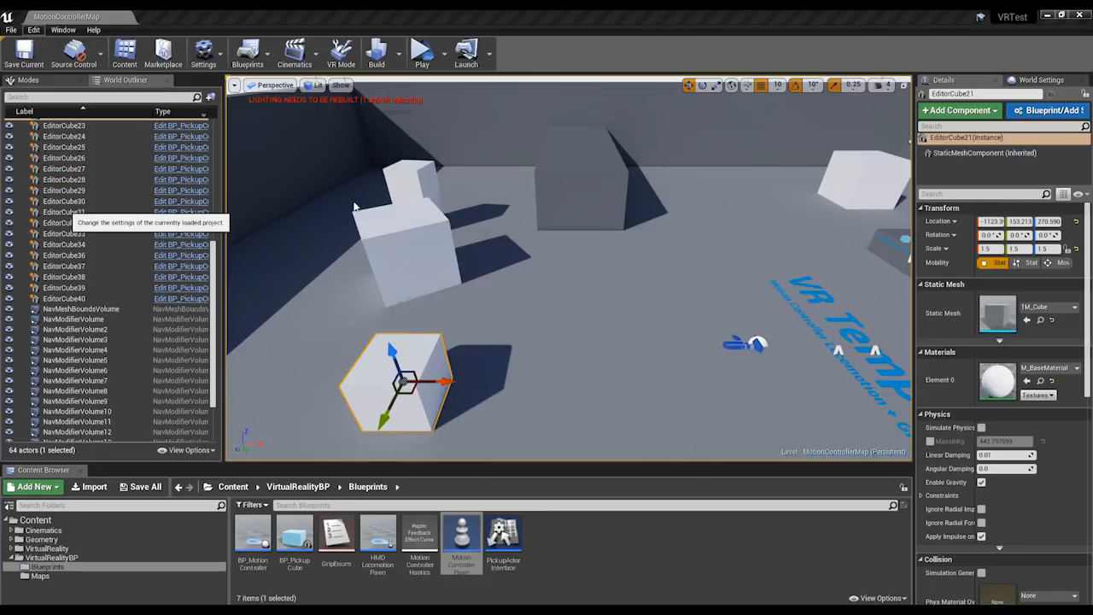
pyautogui.scroll(-2, 168, 278)
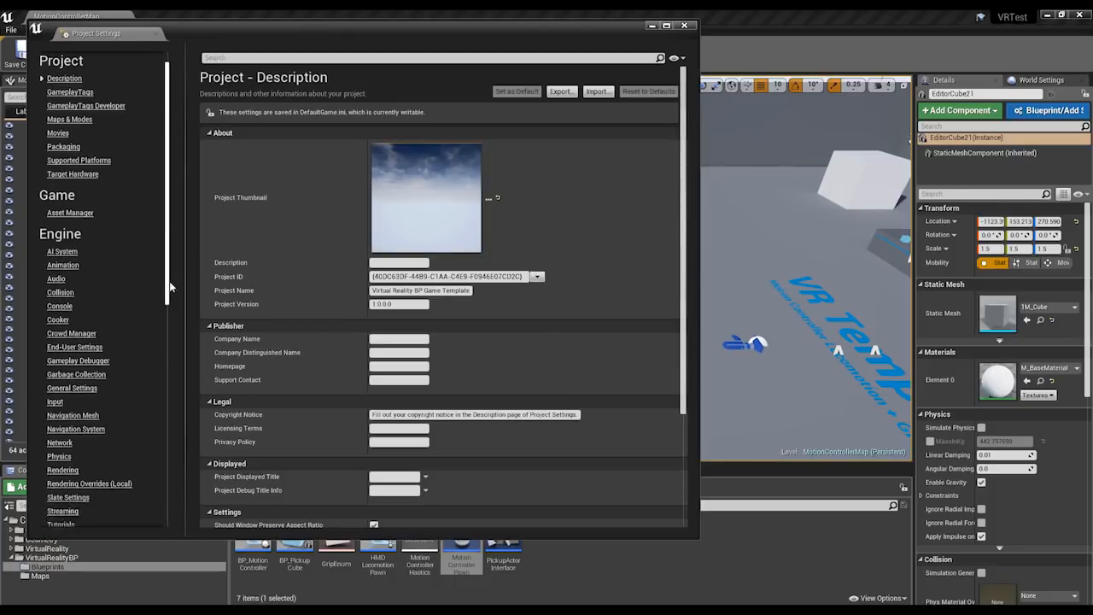
pyautogui.scroll(-3, 168, 277)
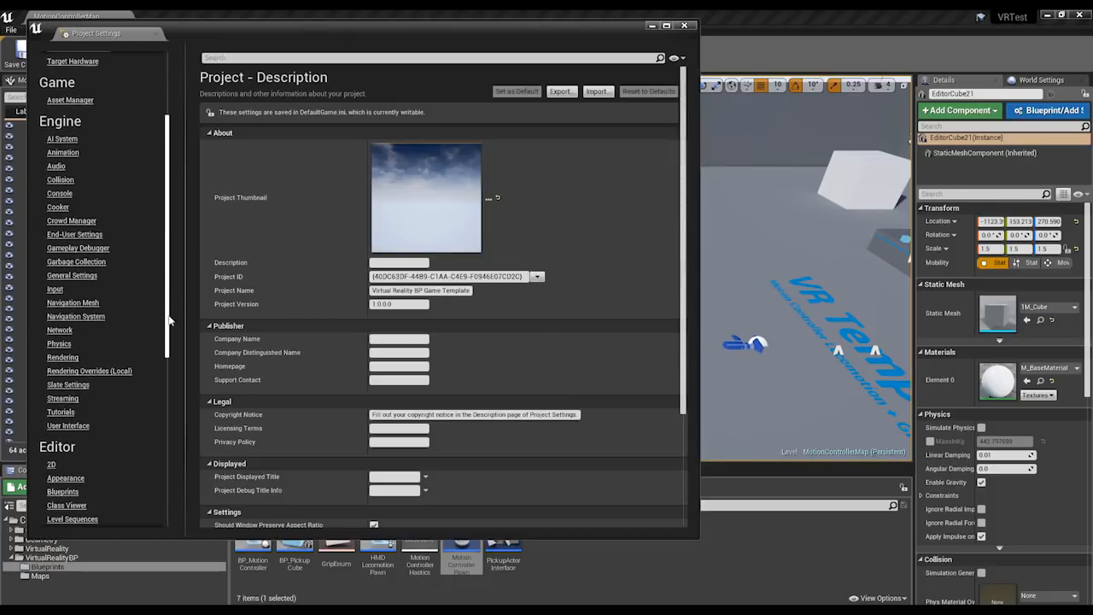
pyautogui.click(54, 290)
pyautogui.moveTo(381, 40); pyautogui.dragTo(477, 32)
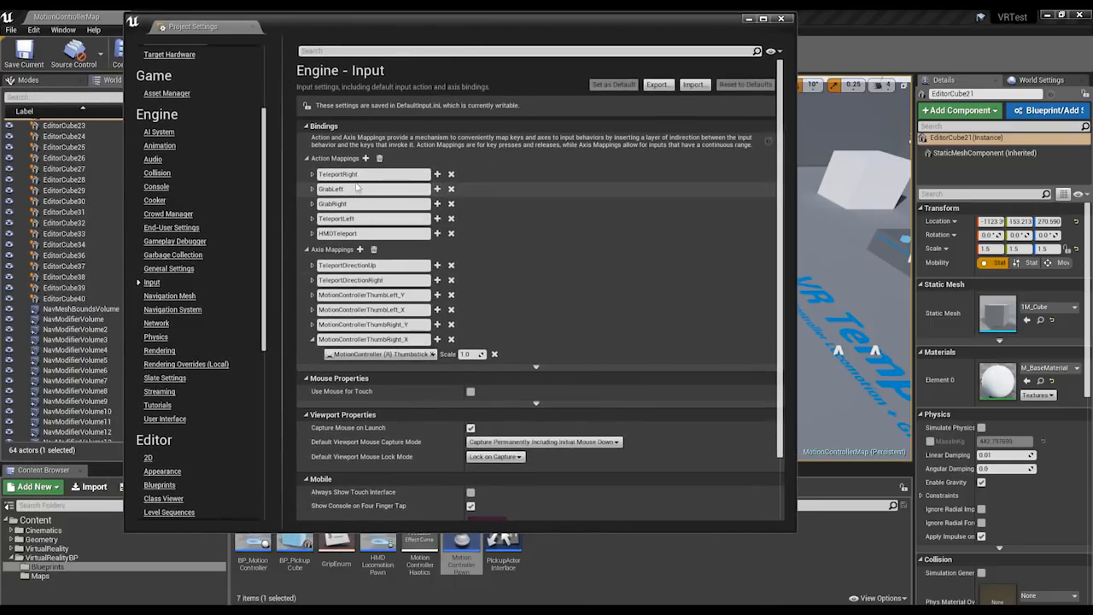
# Review the Action Mappings and Axis Mappings, including the TeleportRight bindings, and close the project settings.
pyautogui.click(306, 159)
pyautogui.click(306, 175)
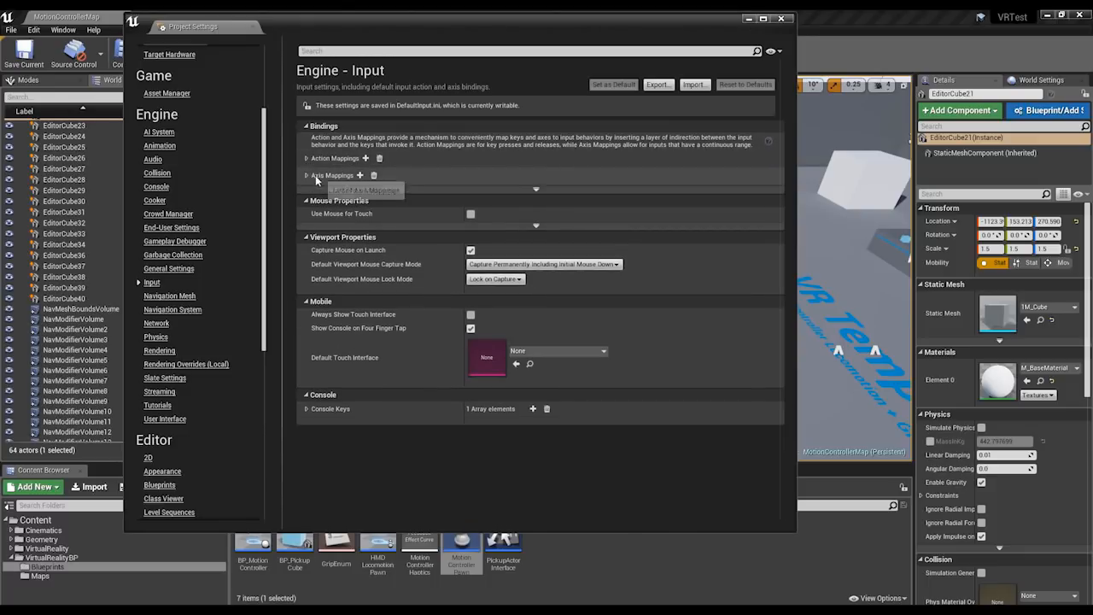
pyautogui.click(306, 176)
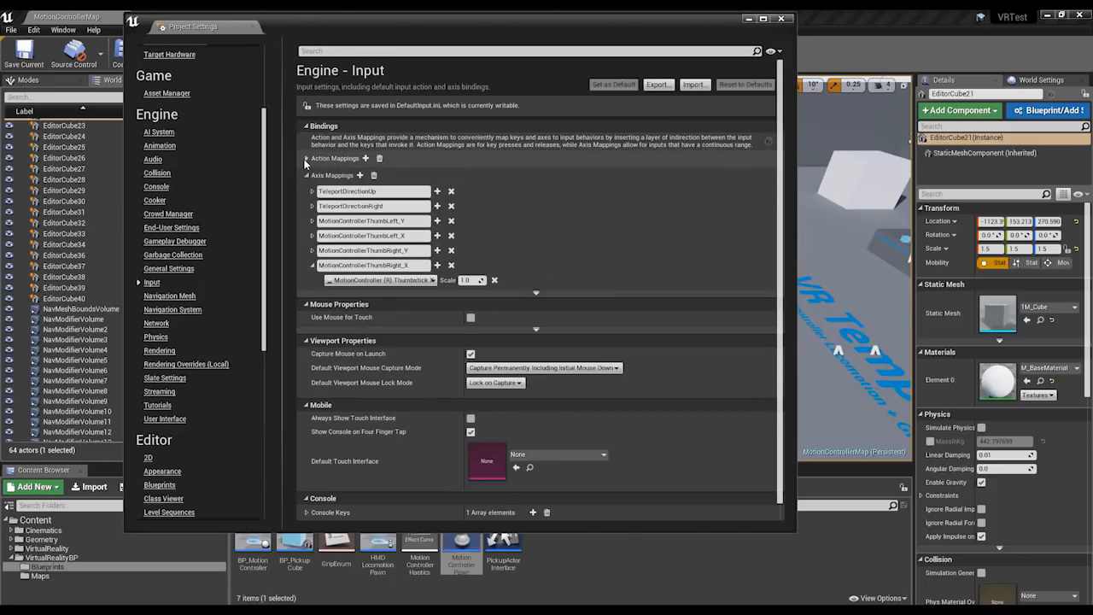
pyautogui.click(305, 159)
pyautogui.click(312, 174)
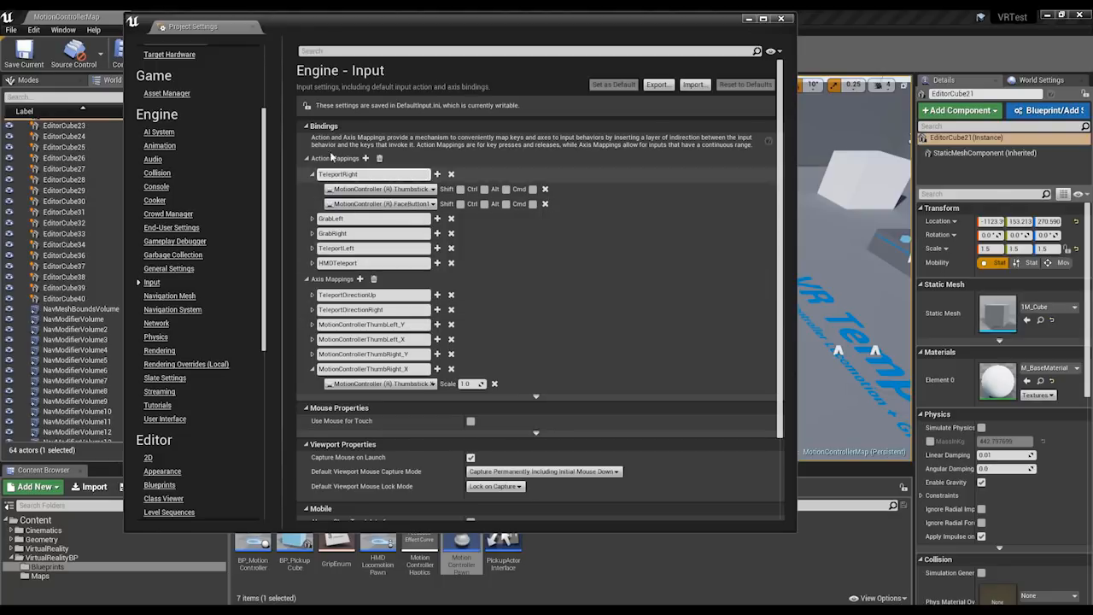
pyautogui.click(312, 174)
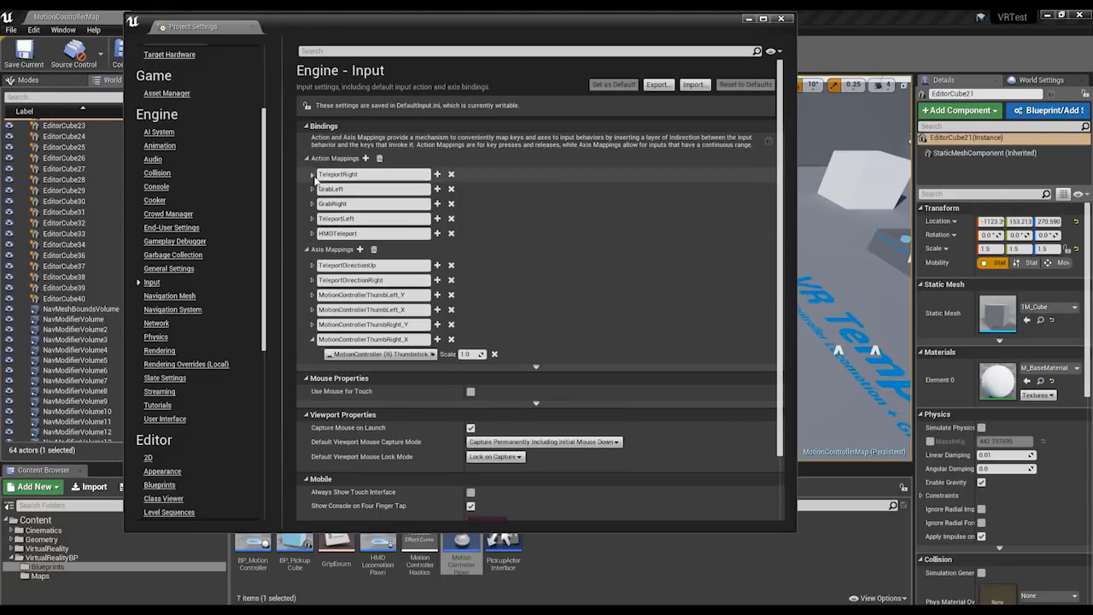
pyautogui.click(307, 158)
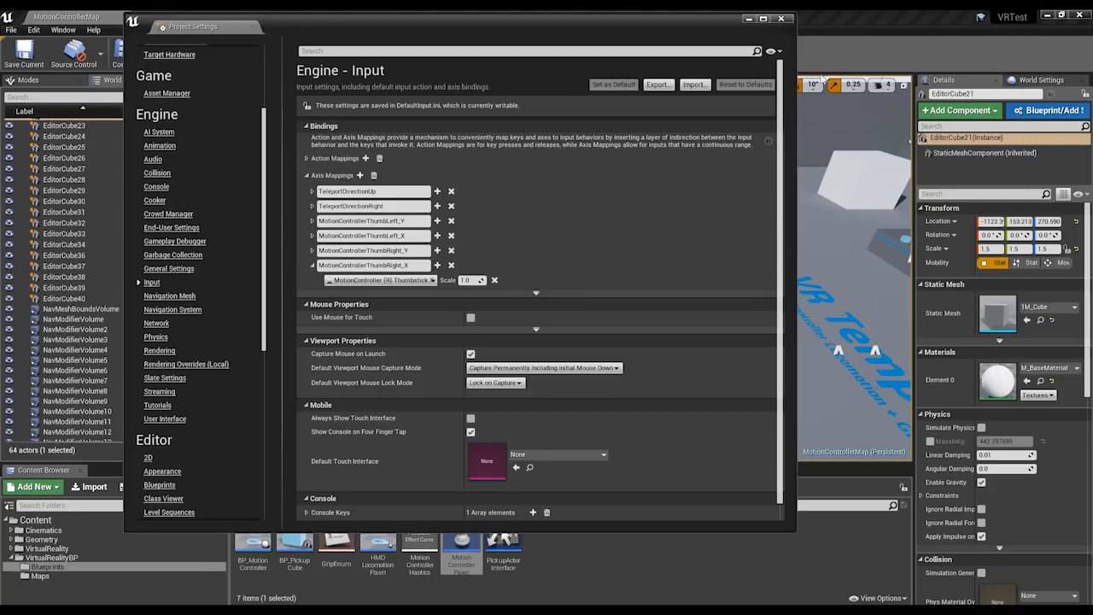
pyautogui.click(780, 19)
pyautogui.moveTo(763, 185); pyautogui.dragTo(526, 199)
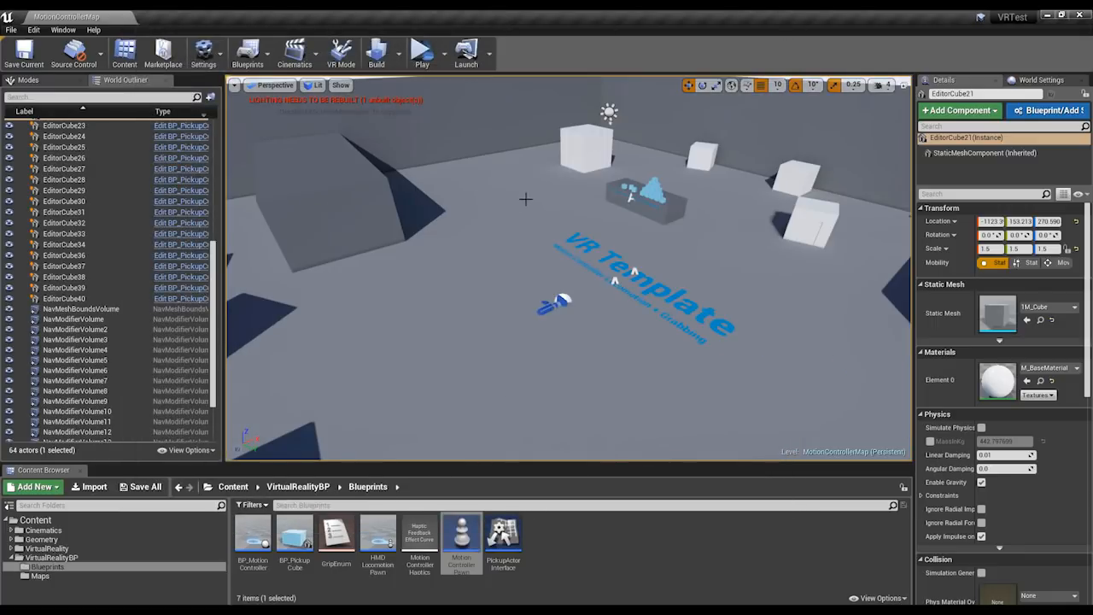
pyautogui.scroll(-6, 523, 190)
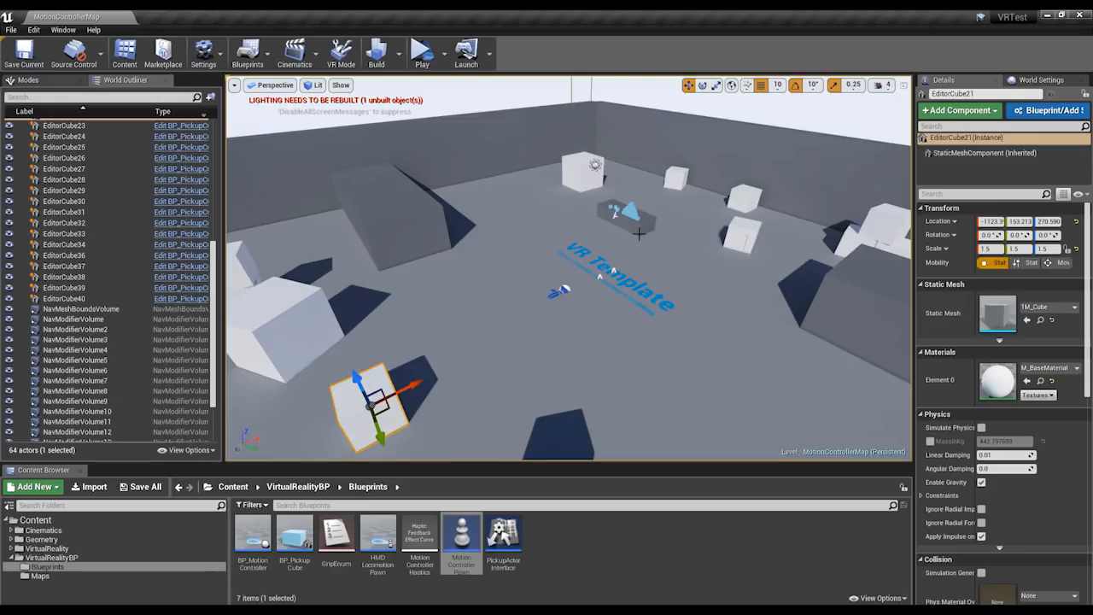
pyautogui.scroll(-5, 640, 230)
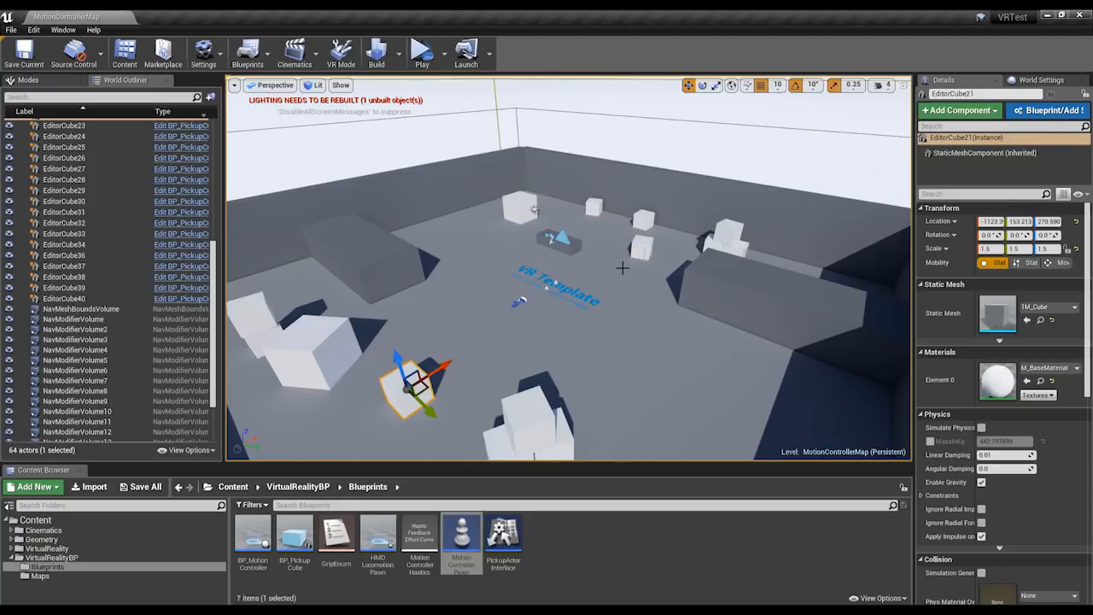
pyautogui.moveTo(622, 266); pyautogui.dragTo(624, 278, button='right')
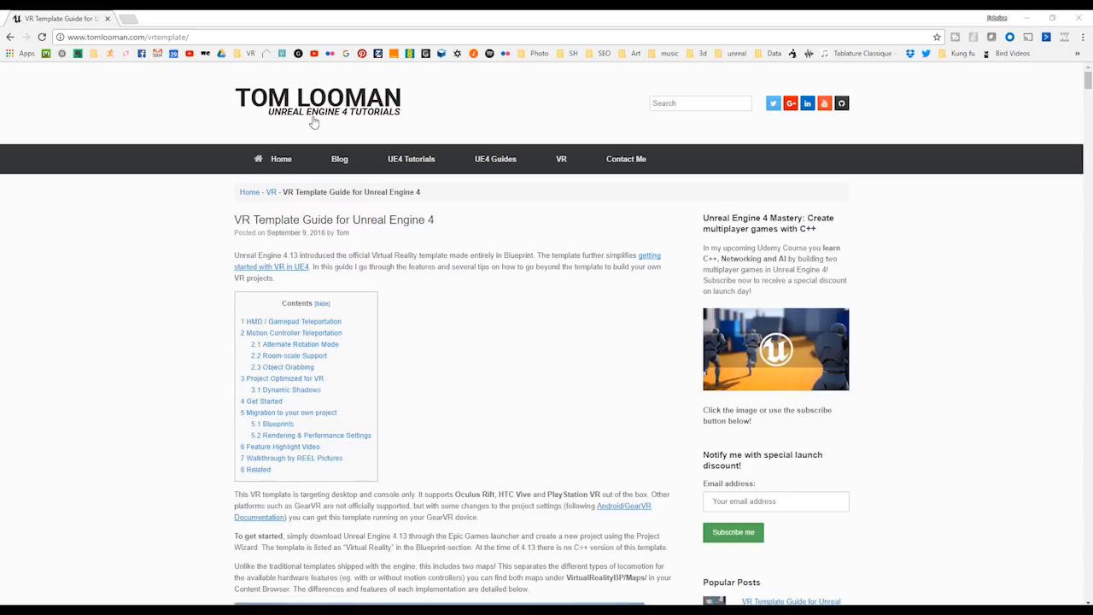
# Switch to the web browser and open the "VR Template Guide for Unreal Engine 4" article from the UE4 VR tutorials.
pyautogui.moveTo(422, 163)
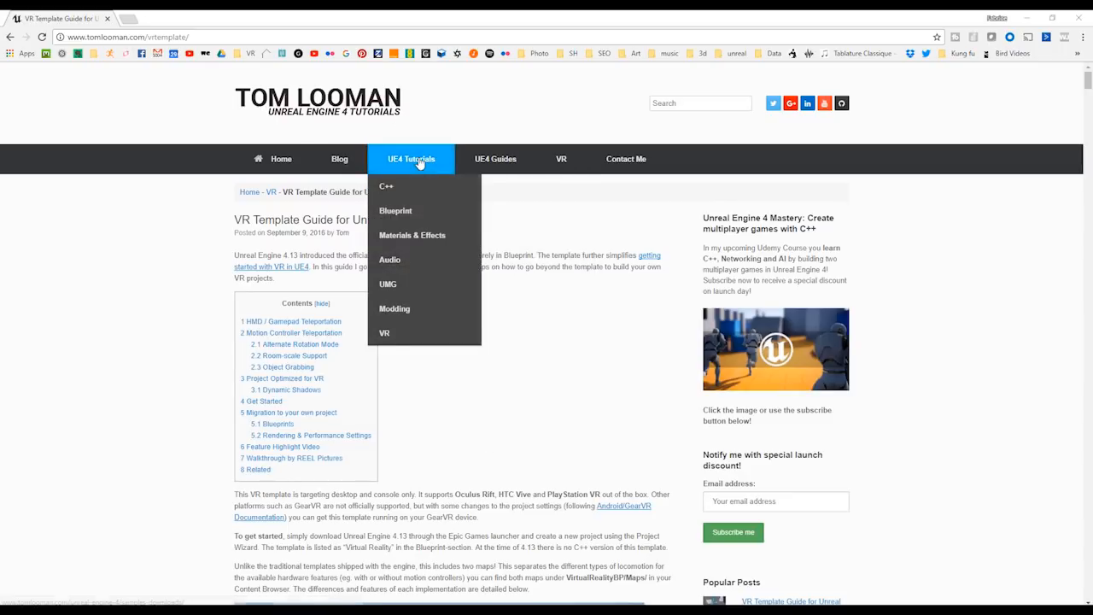
pyautogui.click(385, 334)
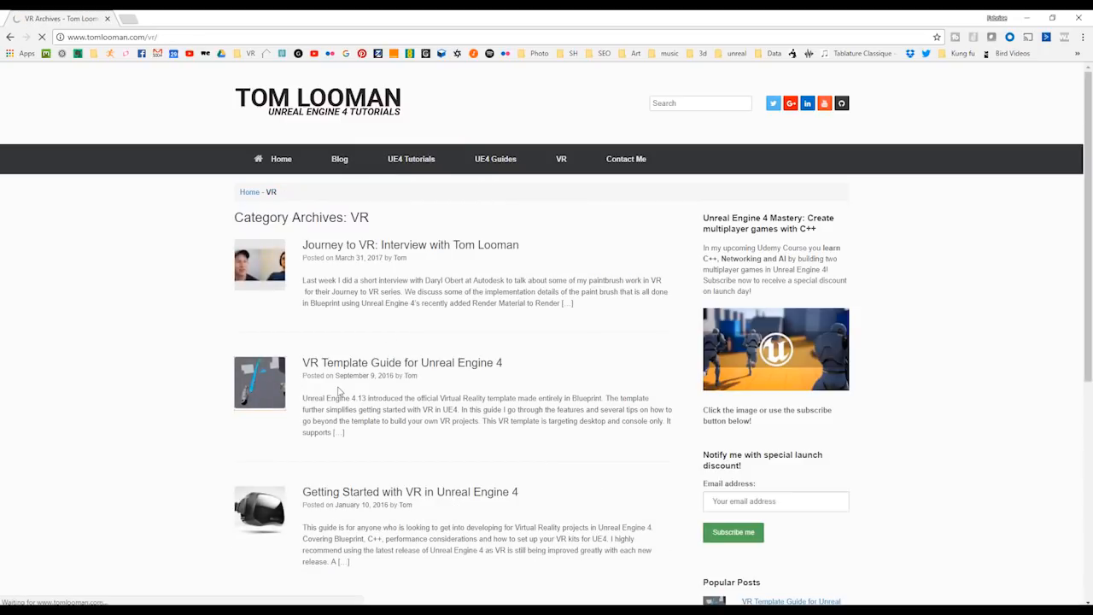
pyautogui.scroll(-4, 462, 341)
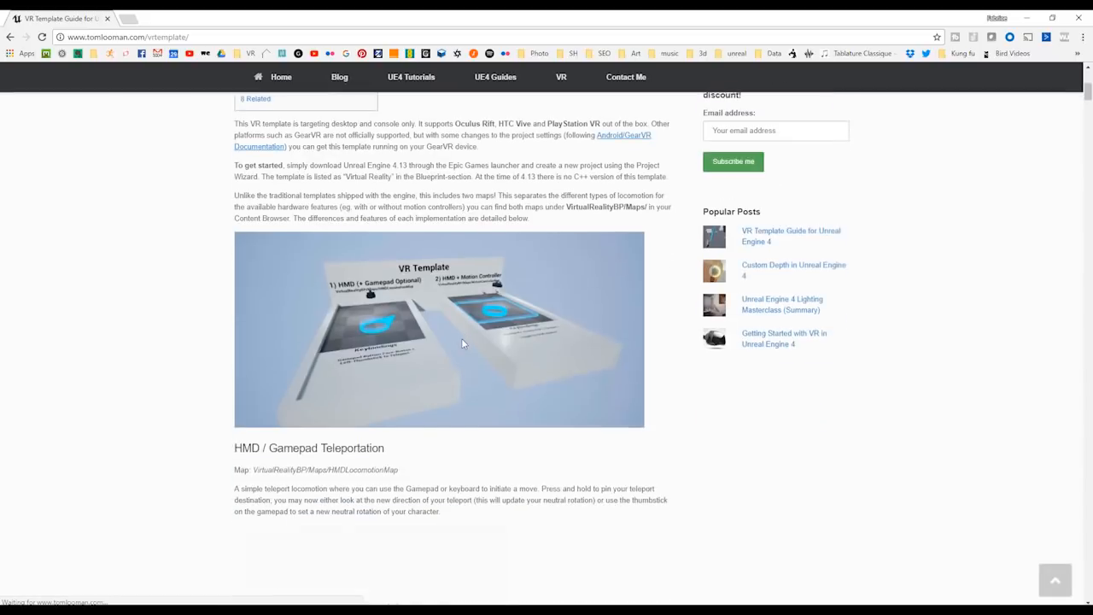
# Read through the VR template guide's sections on teleportation, object grabbing and optimization, down to its feature highlight and walkthrough videos.
pyautogui.scroll(-8, 461, 338)
pyautogui.scroll(6, 458, 341)
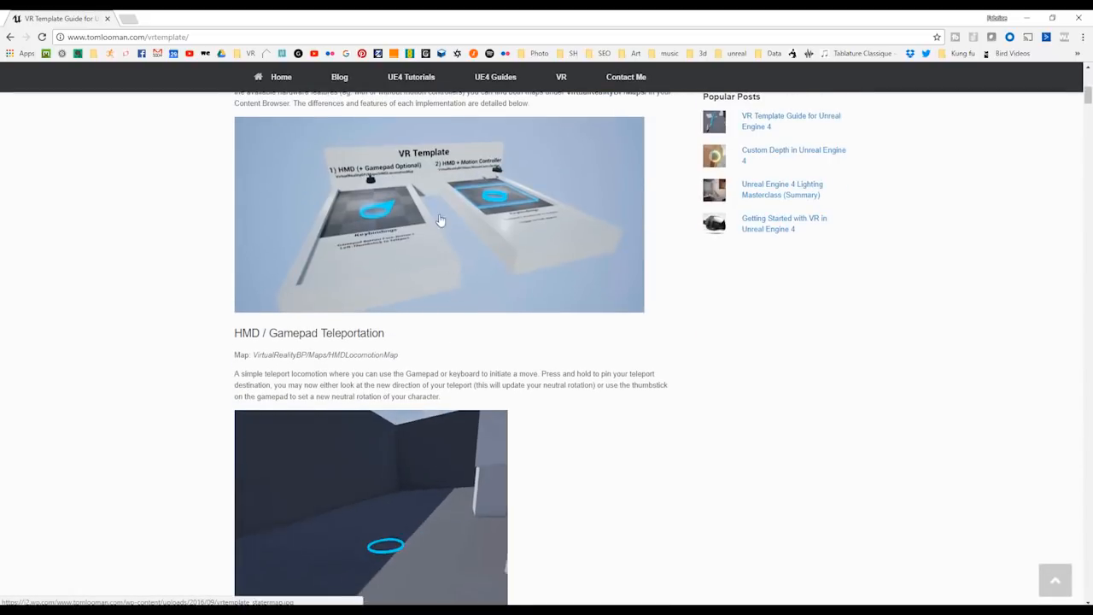
pyautogui.scroll(-5, 458, 305)
pyautogui.scroll(-15, 459, 301)
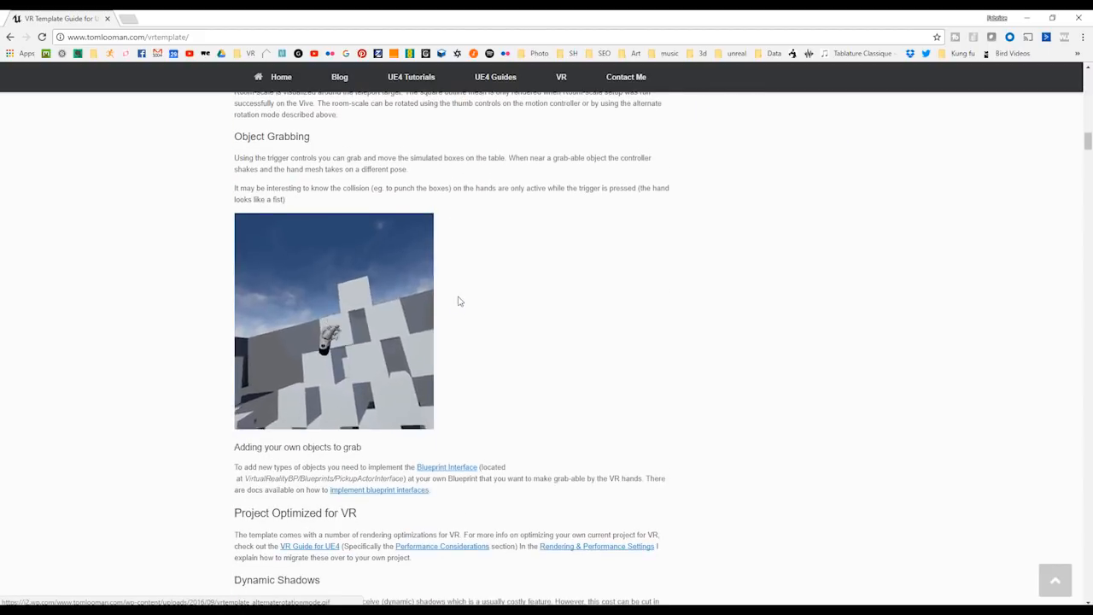
pyautogui.scroll(-10, 458, 302)
pyautogui.scroll(-5, 461, 306)
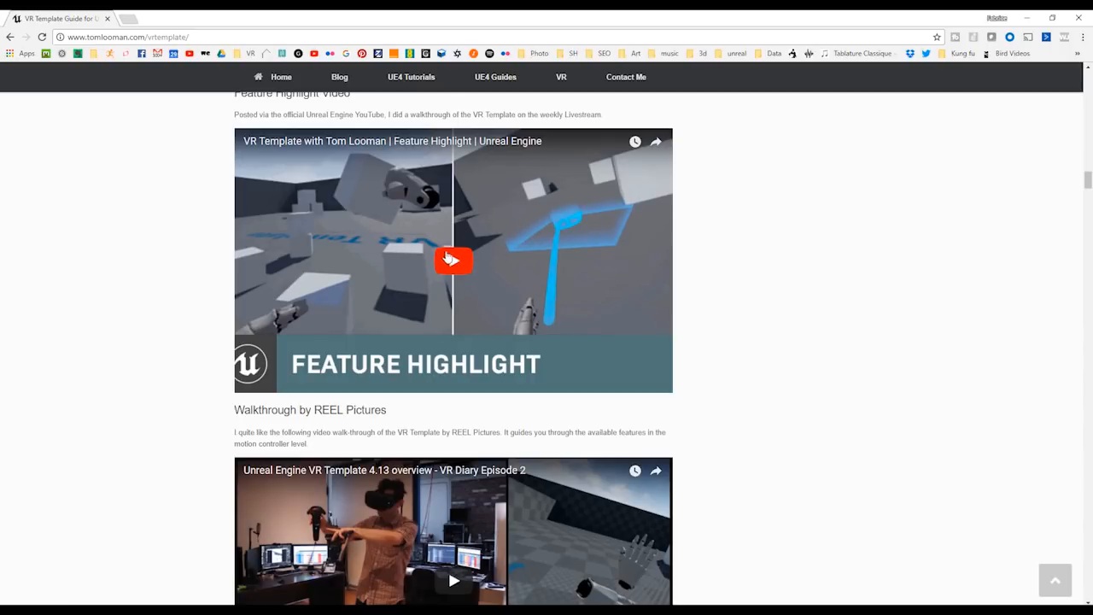
pyautogui.scroll(-4, 601, 308)
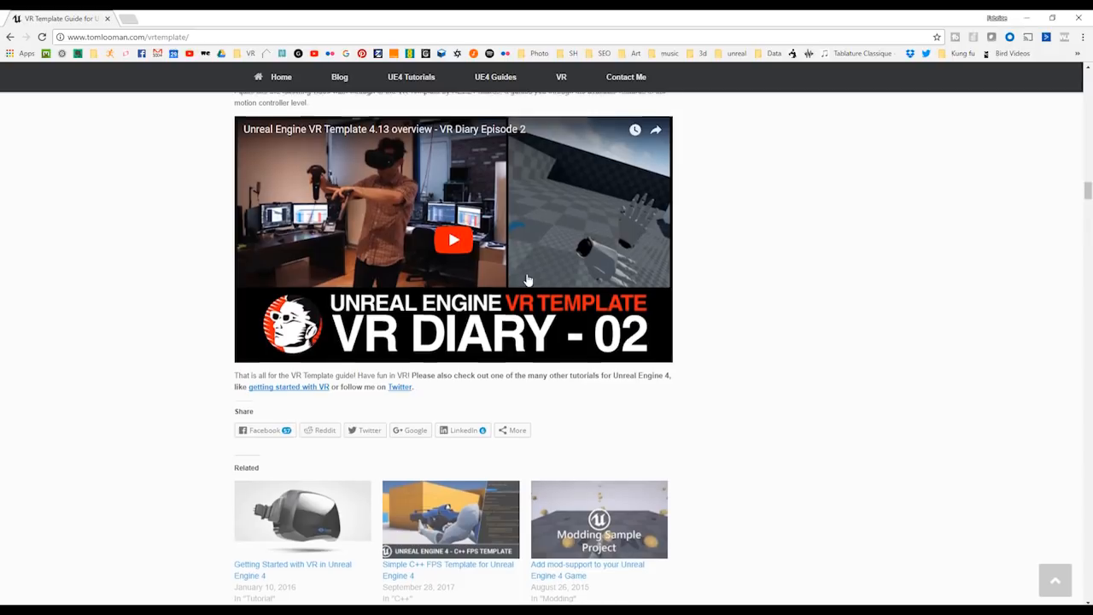
pyautogui.scroll(3, 525, 280)
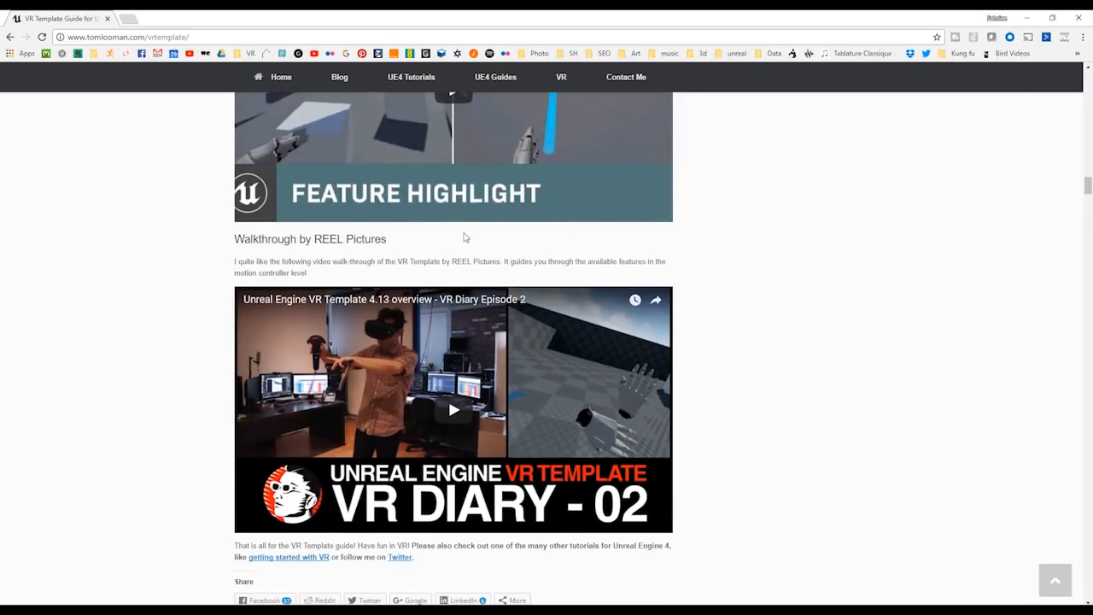
pyautogui.scroll(2, 466, 239)
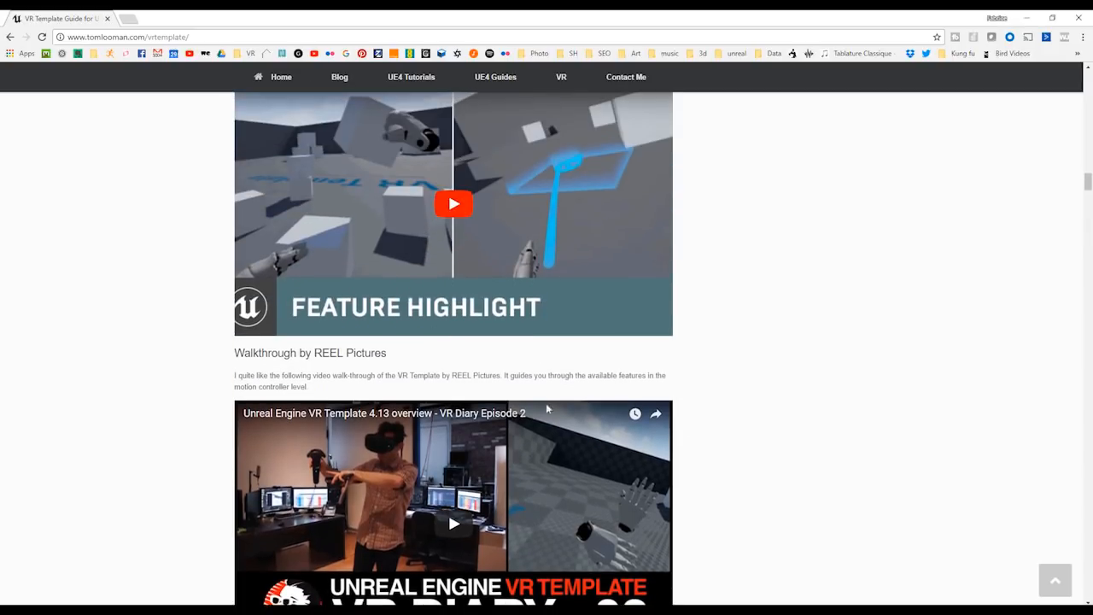
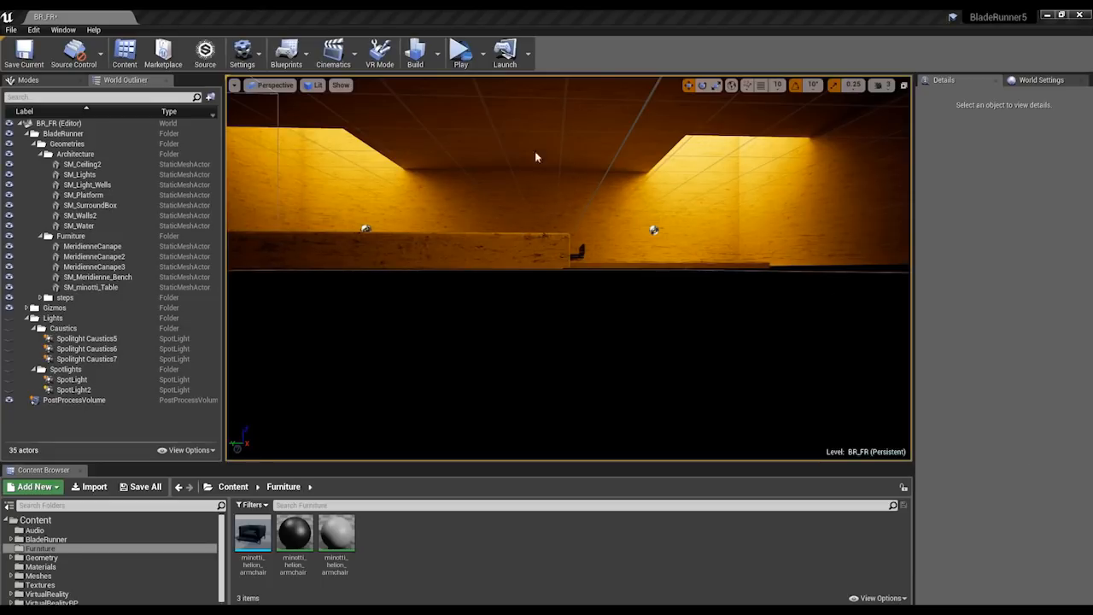
# Switch the level editor into VR editing mode for the BR_FR level.
pyautogui.click(379, 59)
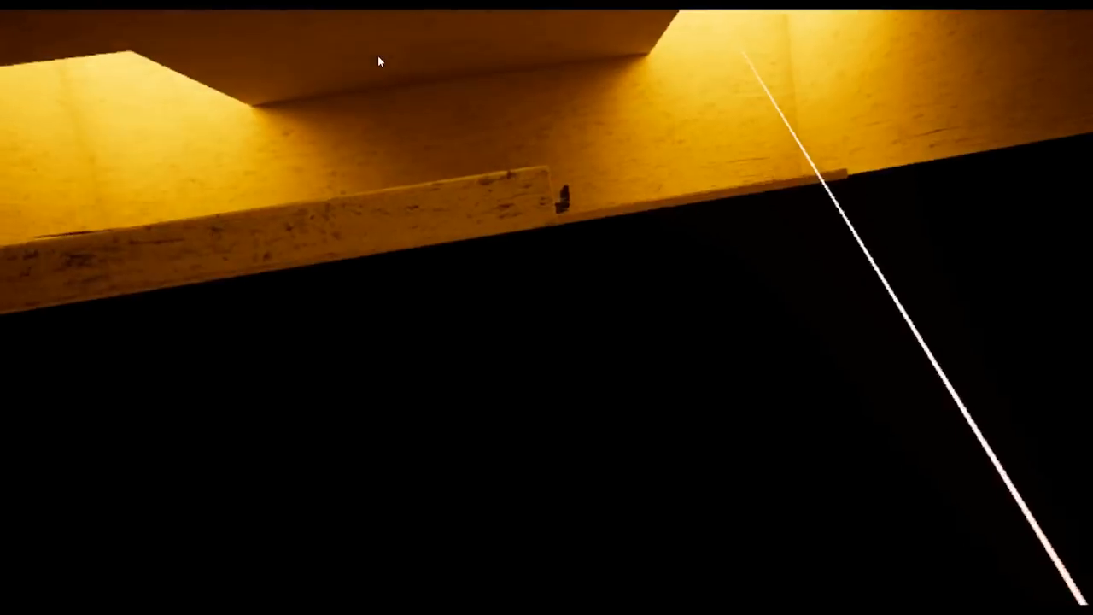
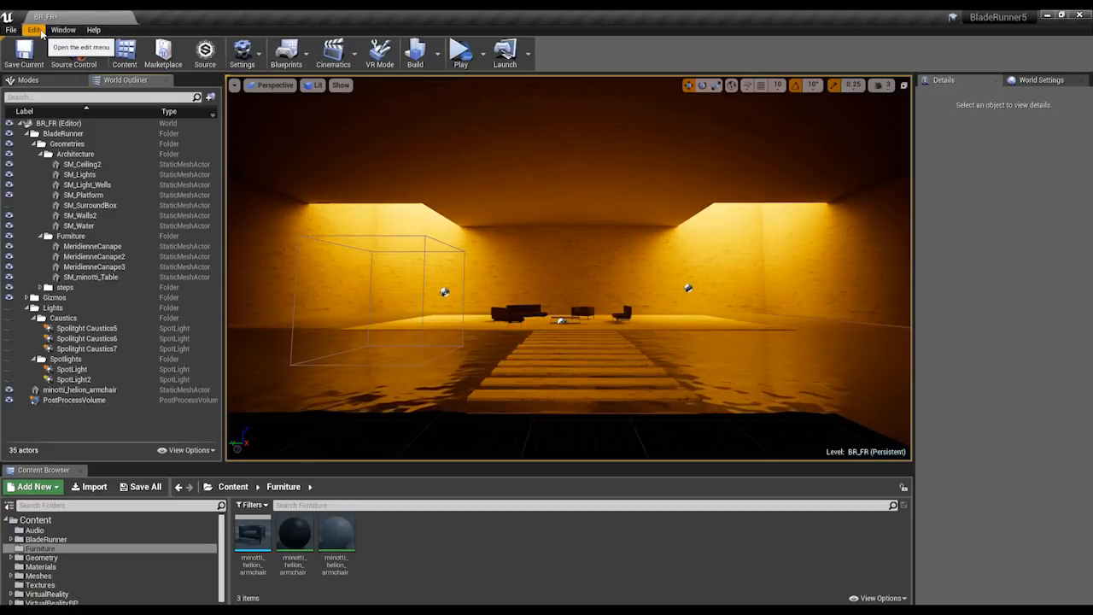
# Examine the BladeRunner5 project's rendering settings, checking Forward Shading and the available Anti-Aliasing Method options.
pyautogui.click(34, 30)
pyautogui.click(55, 196)
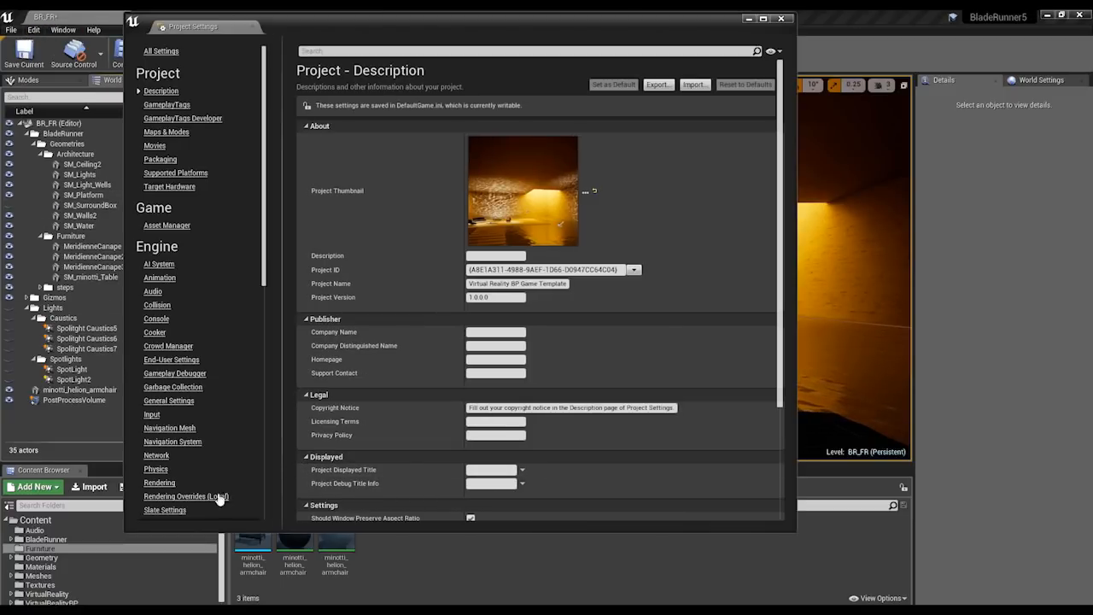
pyautogui.click(158, 482)
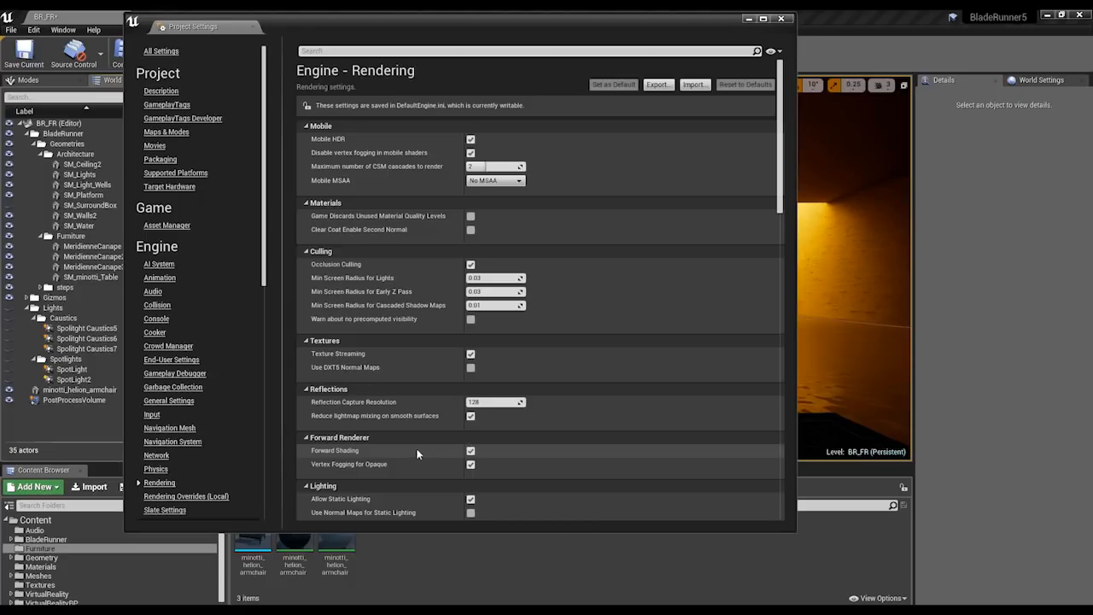
pyautogui.moveTo(355, 451)
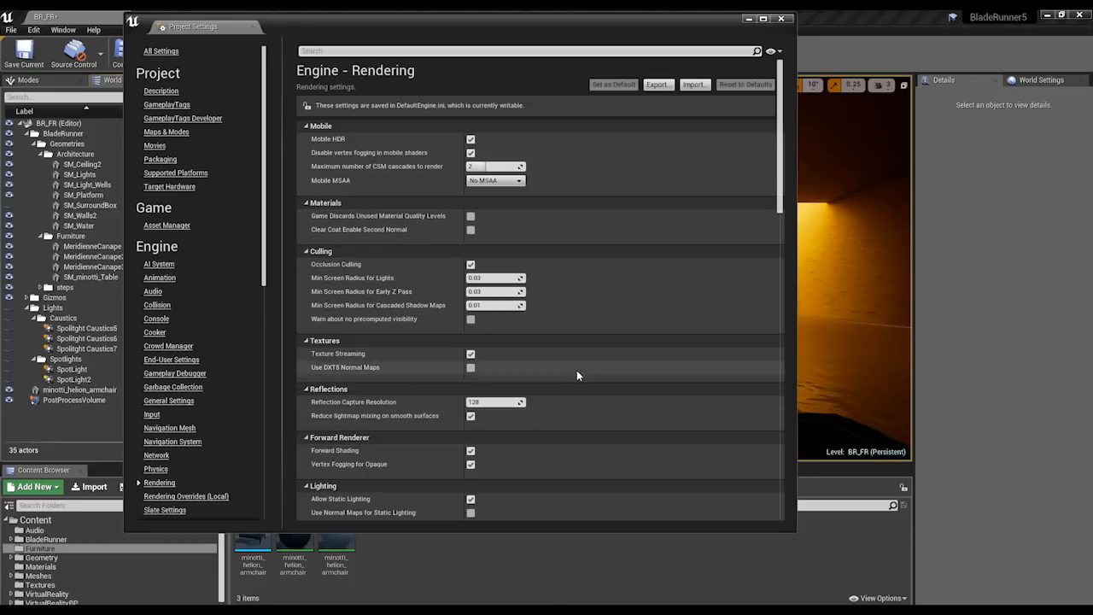
pyautogui.scroll(-4, 577, 373)
pyautogui.scroll(-8, 576, 375)
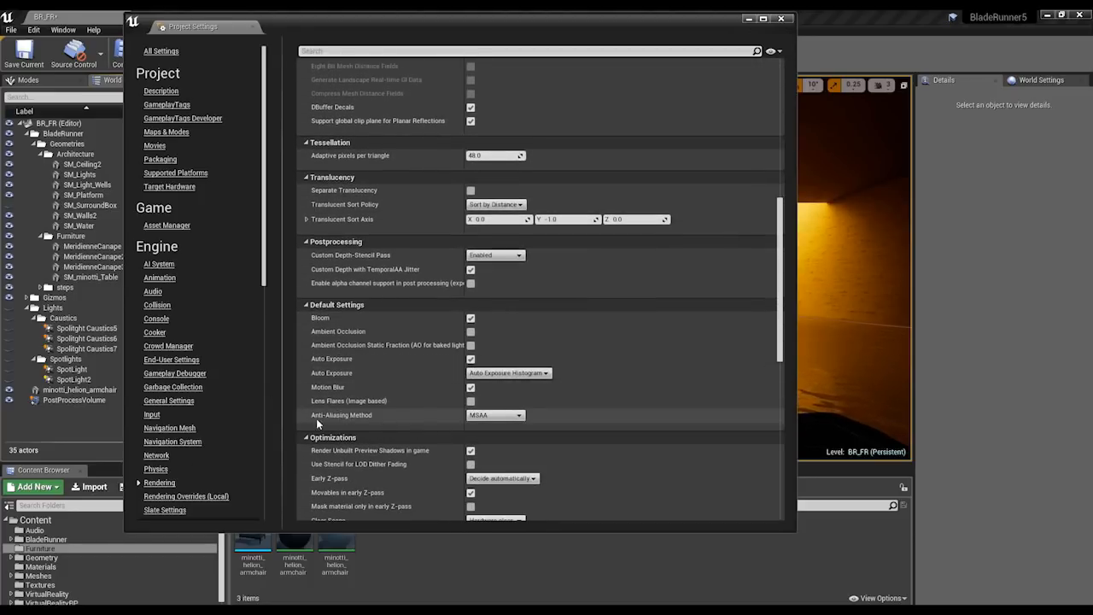
pyautogui.click(500, 417)
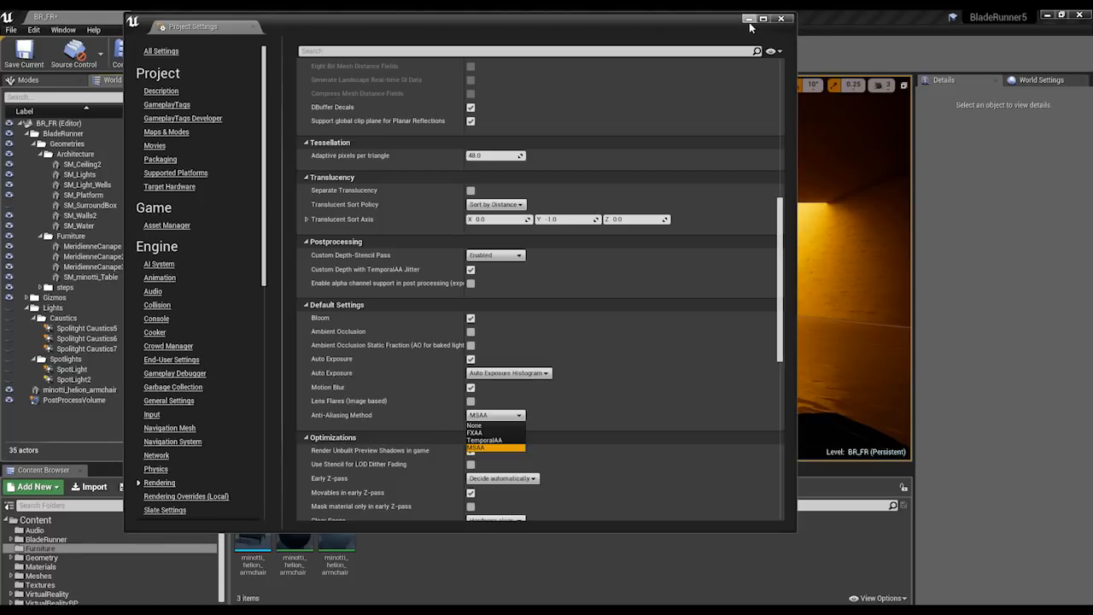
pyautogui.click(591, 447)
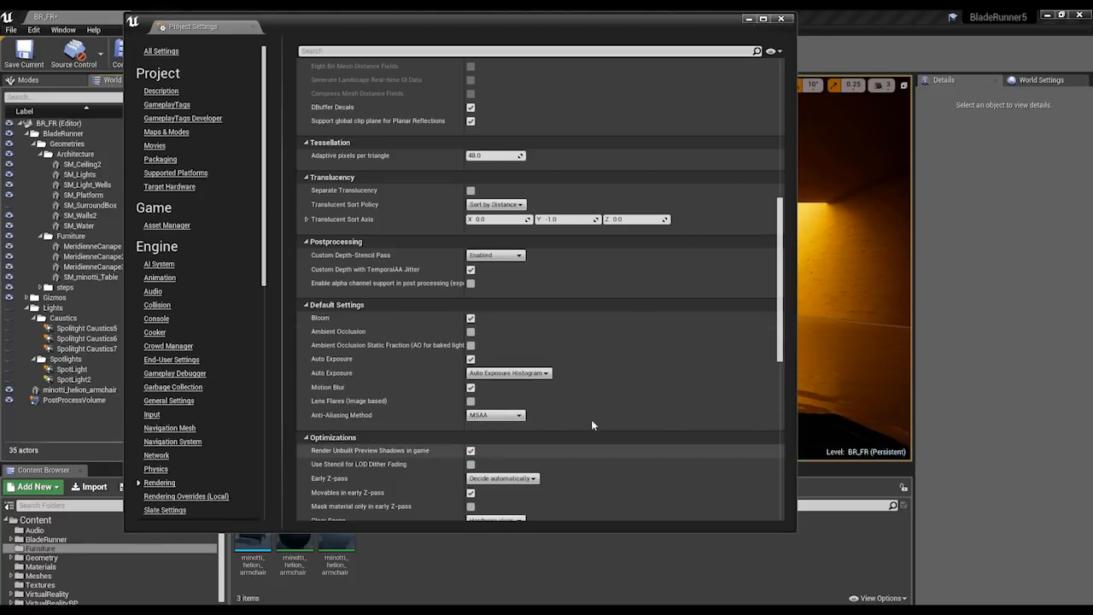
pyautogui.click(781, 19)
# Make the Lights folder, with its caustics and spotlights, visible in the BR_FR level.
pyautogui.rightClick(675, 265)
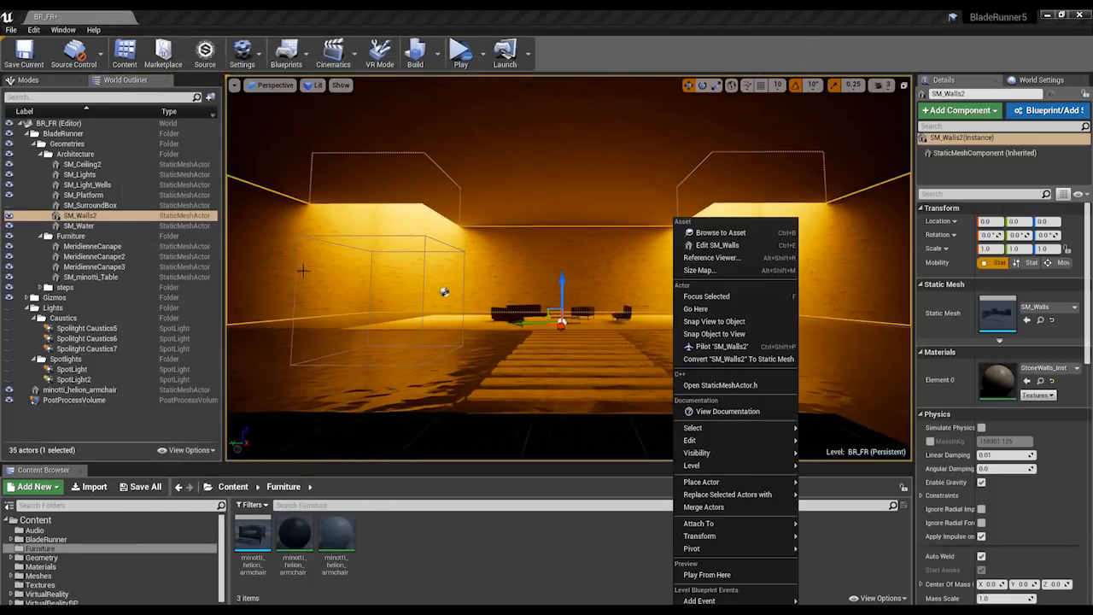
pyautogui.click(10, 309)
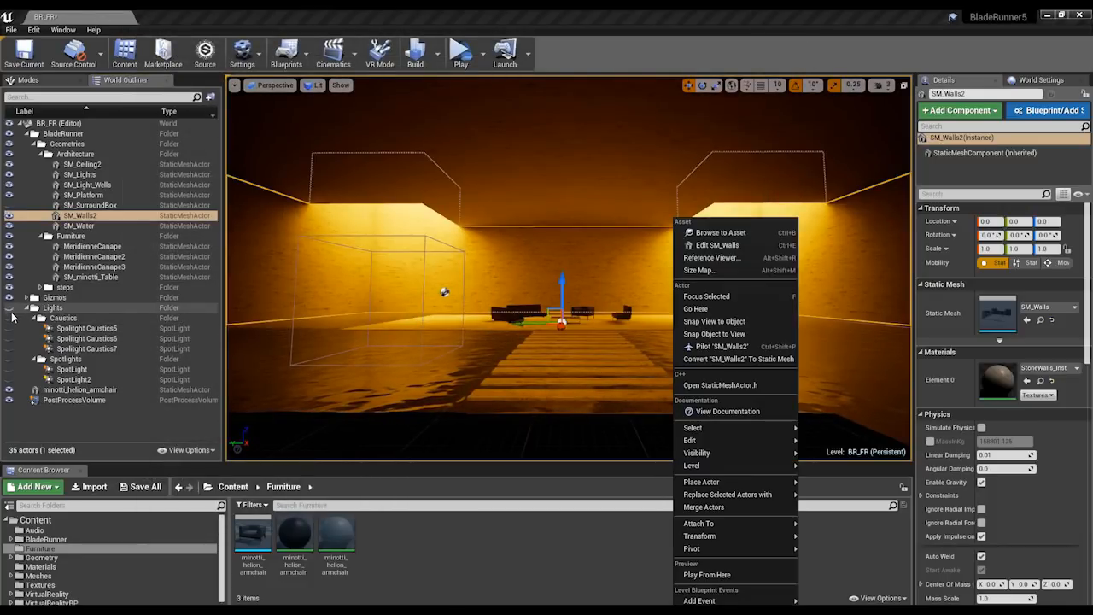
pyautogui.click(10, 309)
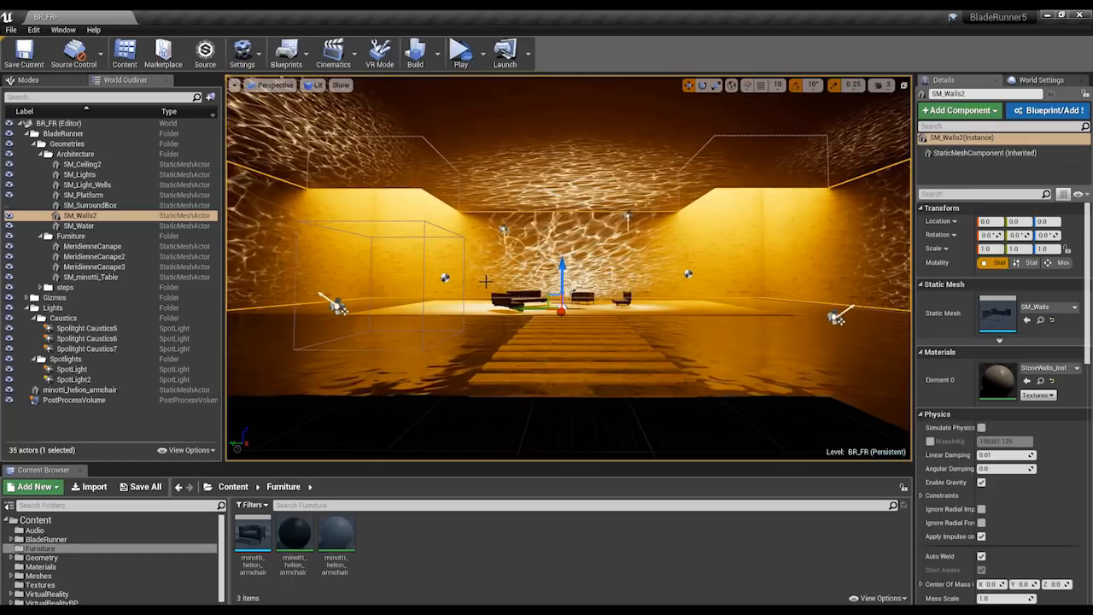
# Enable game view and the FPS counter for the BR_FR viewport and inspect the lit room in immersive mode.
pyautogui.press('F11')
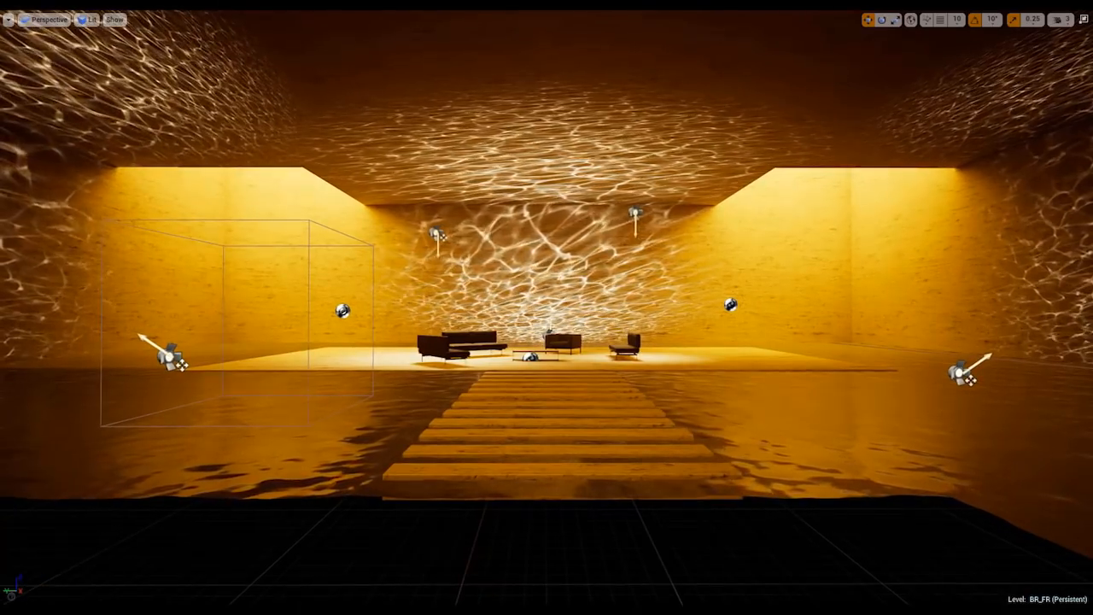
pyautogui.press('g')
pyautogui.moveTo(547, 308)
pyautogui.mouseDown(button='right')
pyautogui.moveTo(544, 297)
pyautogui.moveTo(519, 312)
pyautogui.moveTo(545, 313)
pyautogui.moveTo(544, 275)
pyautogui.moveTo(544, 329)
pyautogui.mouseUp(button='right')
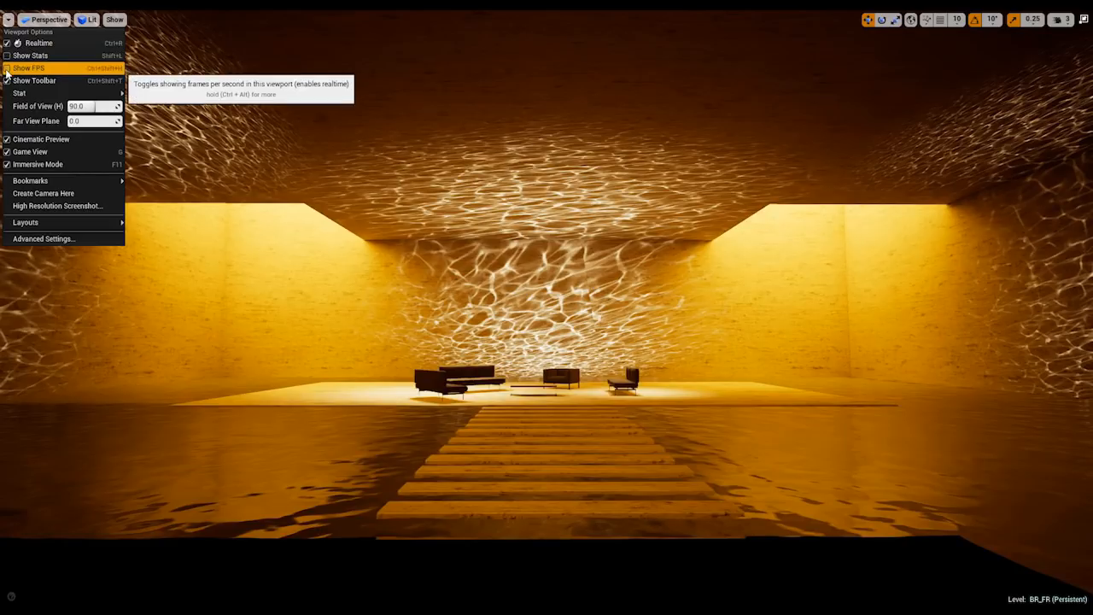
pyautogui.click(7, 68)
pyautogui.moveTo(600, 119); pyautogui.dragTo(607, 107, button='right')
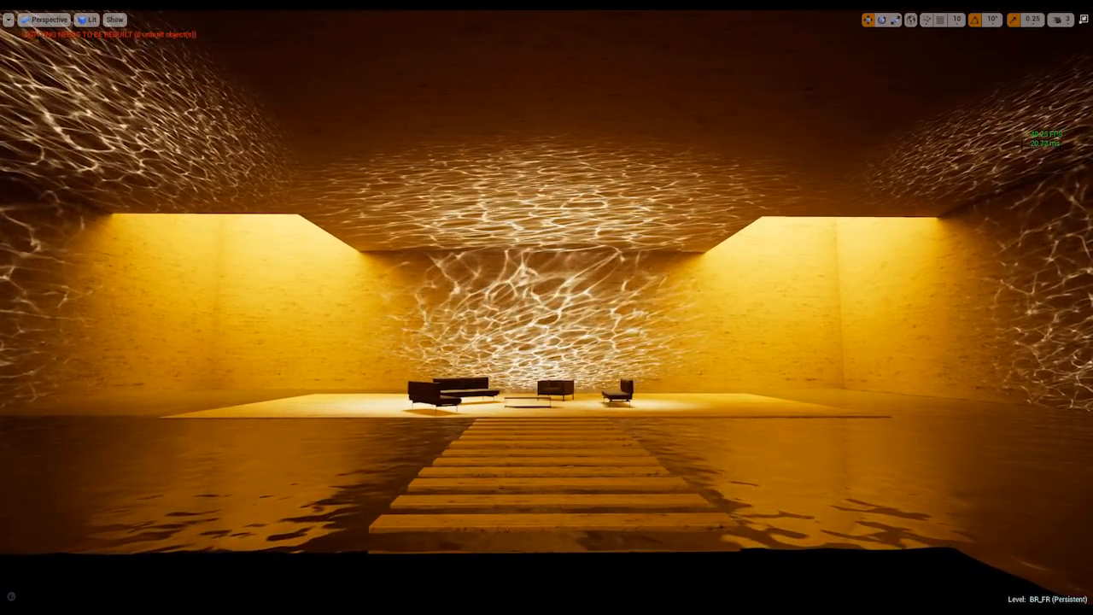
pyautogui.moveTo(607, 107); pyautogui.dragTo(586, 144, button='right')
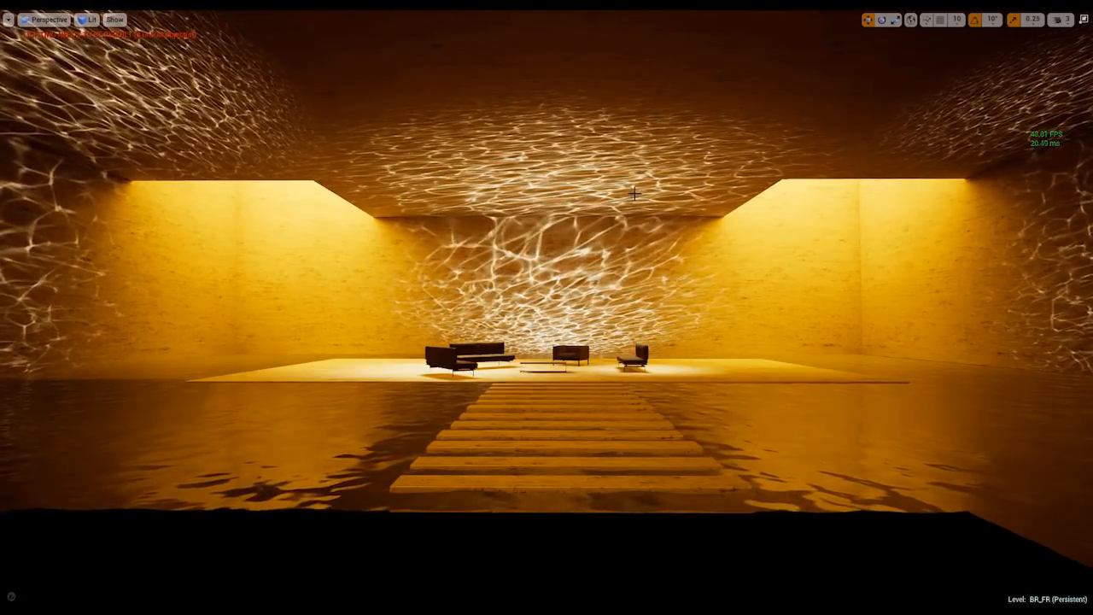
pyautogui.moveTo(634, 194); pyautogui.dragTo(659, 182, button='right')
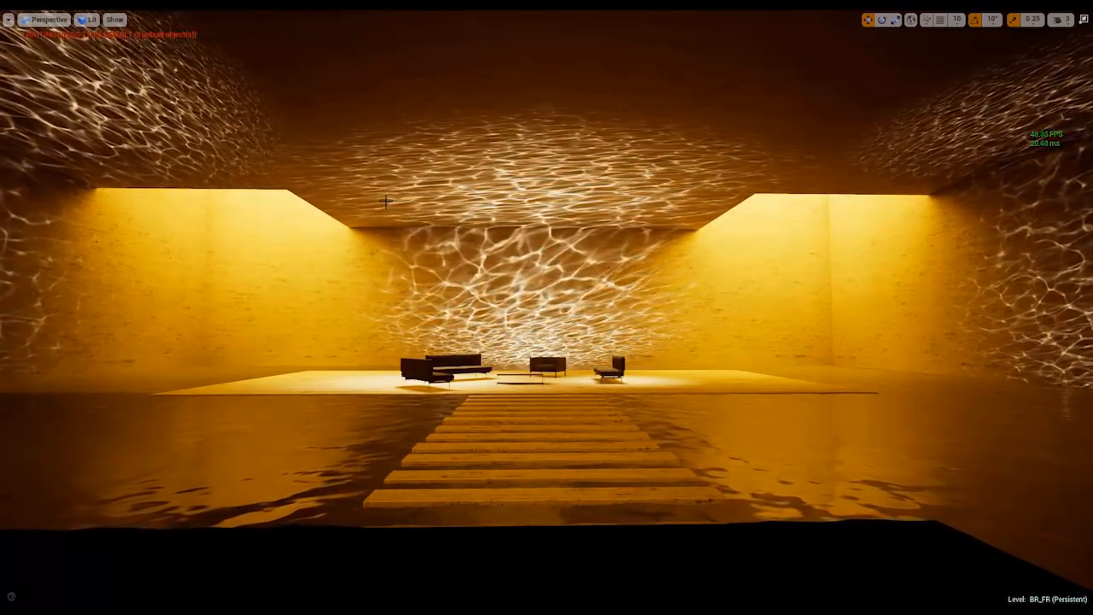
pyautogui.press('F11')
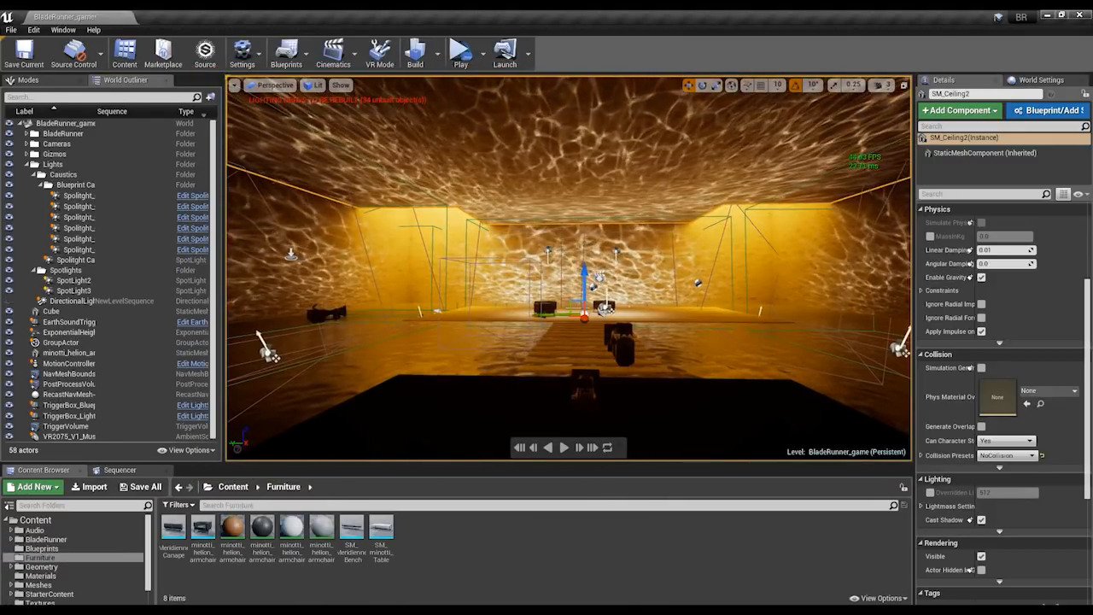
# Examine the BR project's rendering settings for Forward Shading and the Anti-Aliasing Method.
pyautogui.moveTo(591, 290); pyautogui.dragTo(600, 290, button='right')
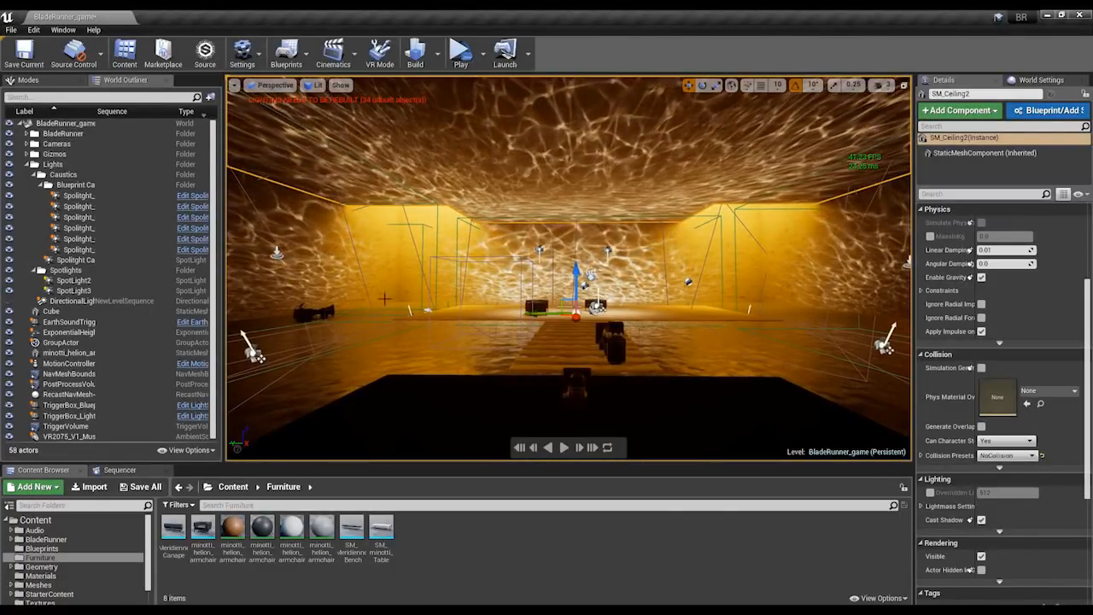
pyautogui.click(34, 29)
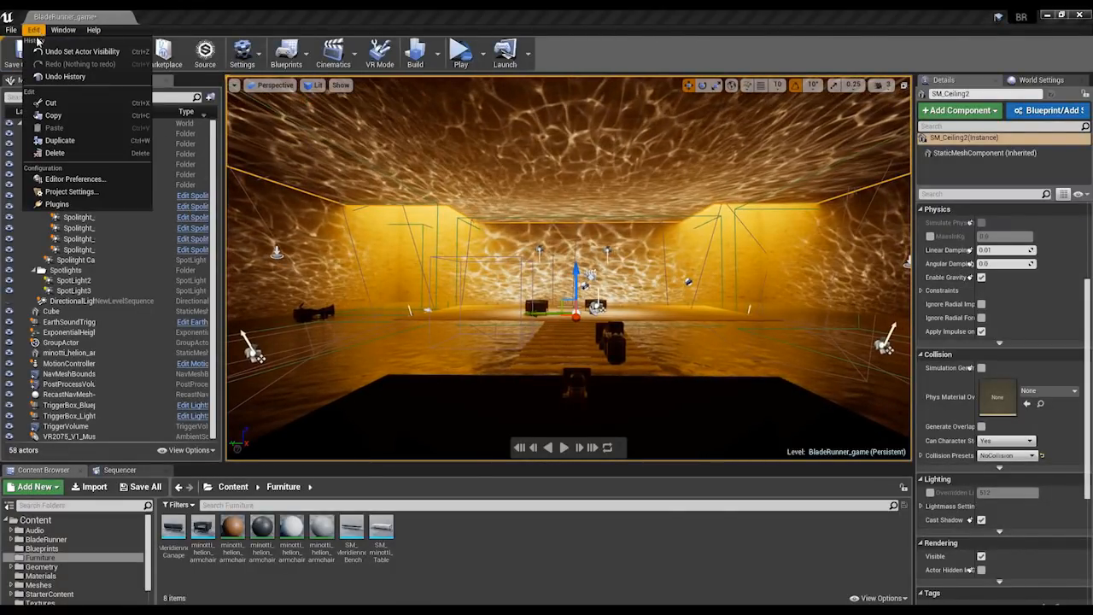
pyautogui.click(67, 191)
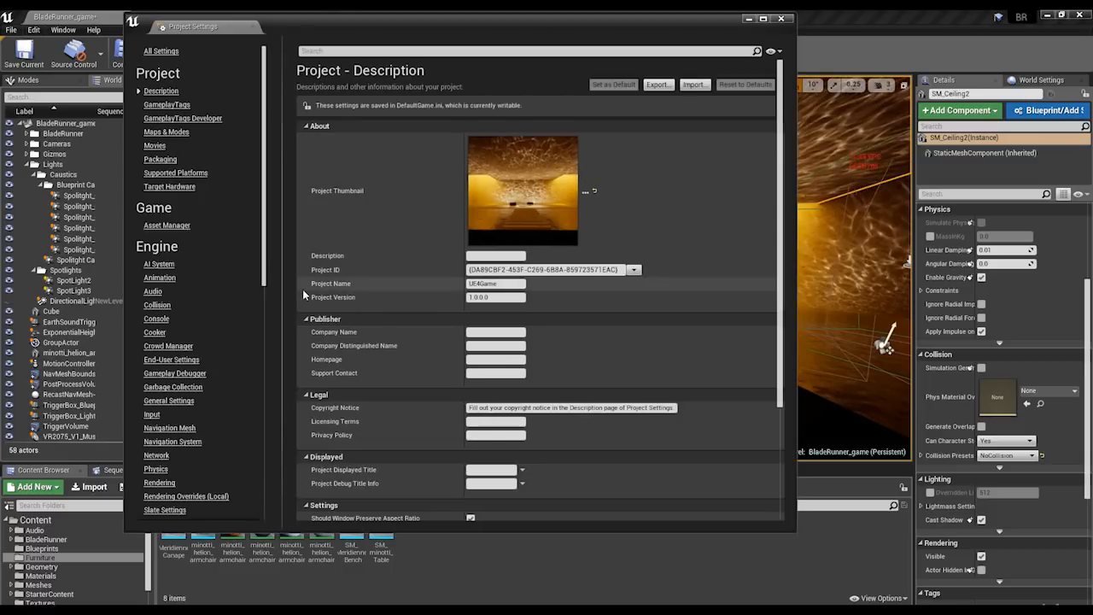
pyautogui.click(175, 484)
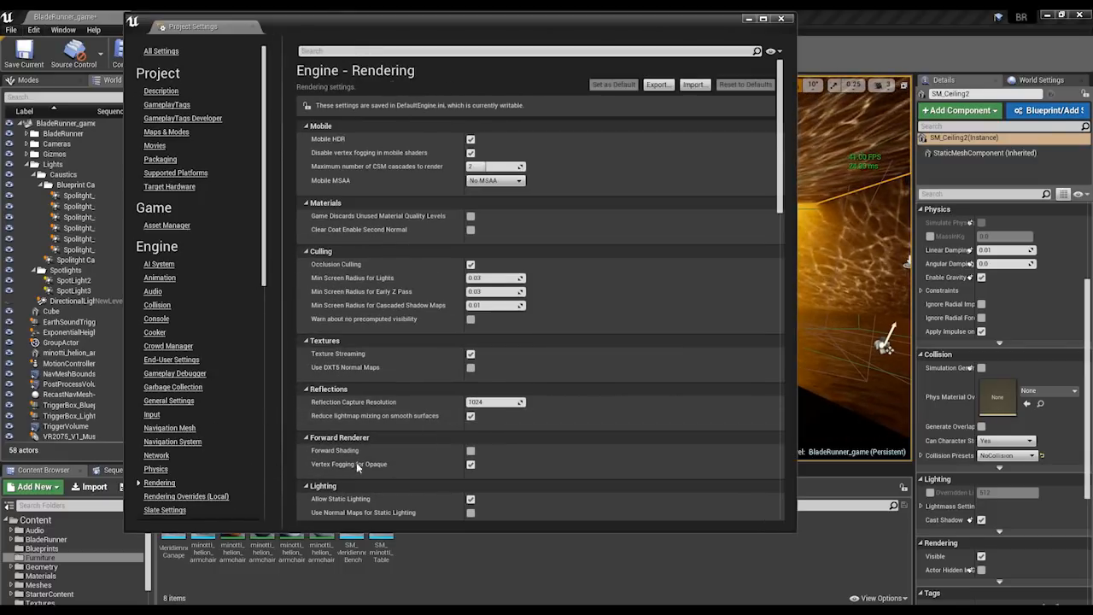
pyautogui.scroll(-10, 482, 443)
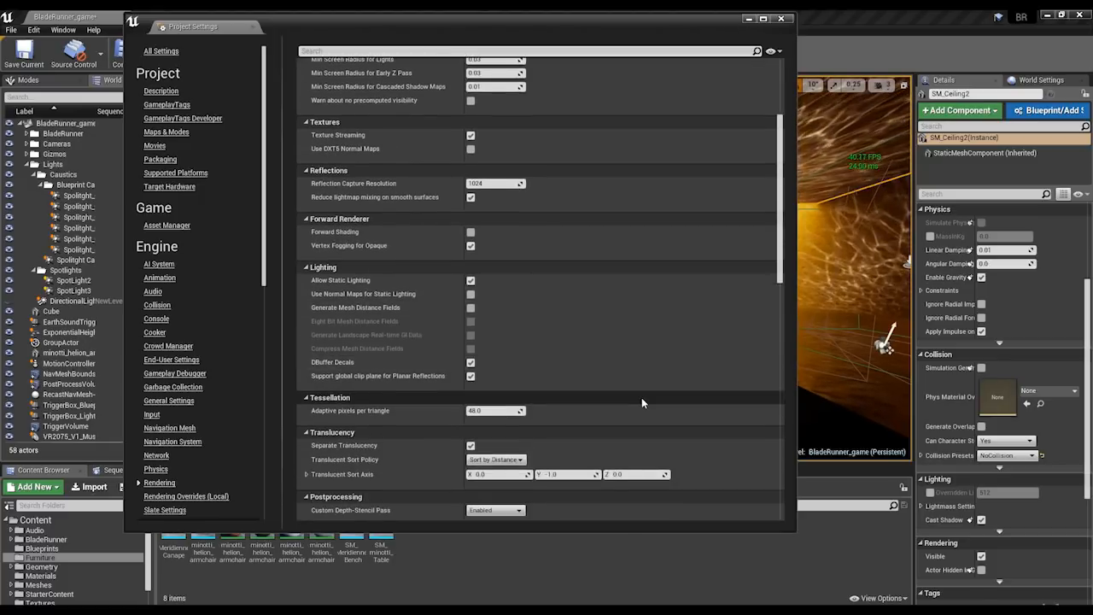
pyautogui.scroll(-4, 593, 450)
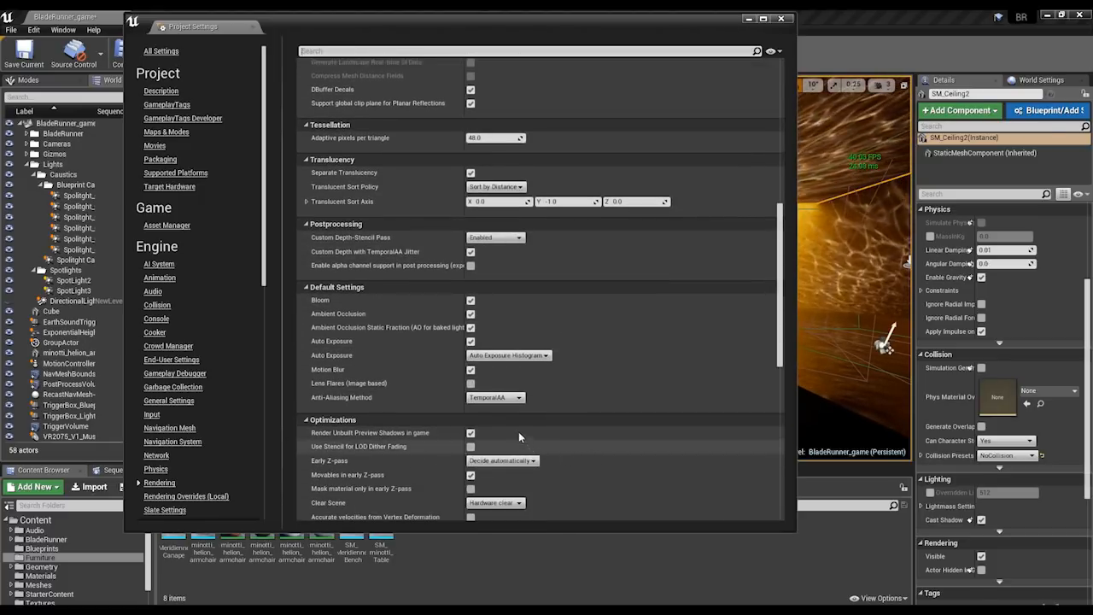
pyautogui.click(780, 18)
# Inspect the BladeRunner_game level in immersive mode, then return to the normal editor layout.
pyautogui.moveTo(703, 199); pyautogui.dragTo(718, 199, button='right')
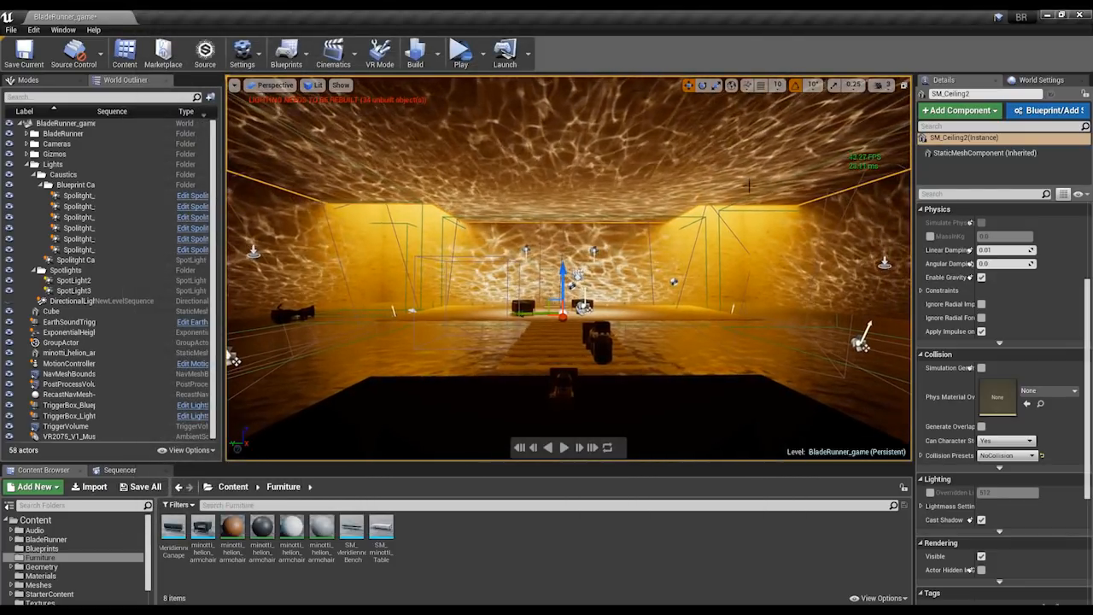
pyautogui.press('F11')
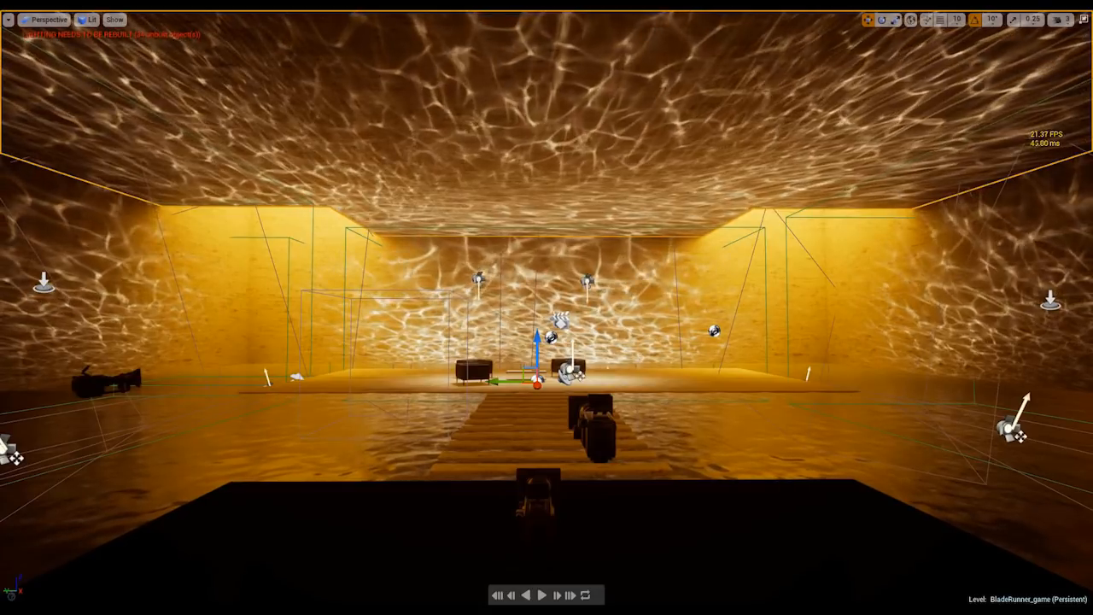
pyautogui.moveTo(581, 300); pyautogui.dragTo(596, 301, button='right')
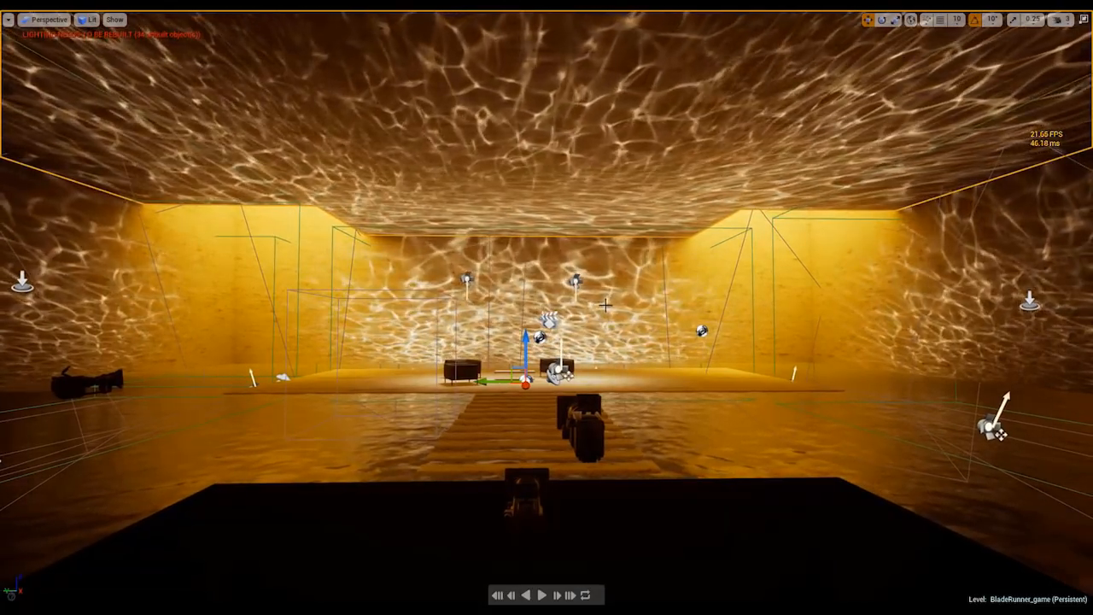
pyautogui.press('F11')
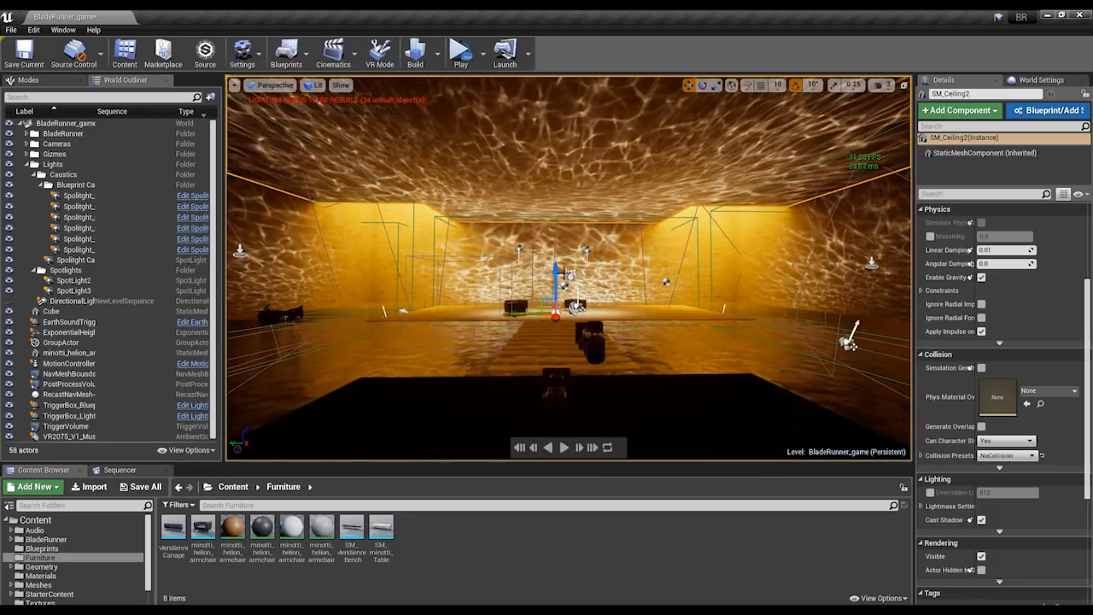
# Turn off the FPS counter and stats display in the BladeRunner_game viewport.
pyautogui.moveTo(596, 300)
pyautogui.mouseDown(button='right')
pyautogui.moveTo(616, 280)
pyautogui.moveTo(599, 291)
pyautogui.mouseUp(button='right')
pyautogui.click(234, 85)
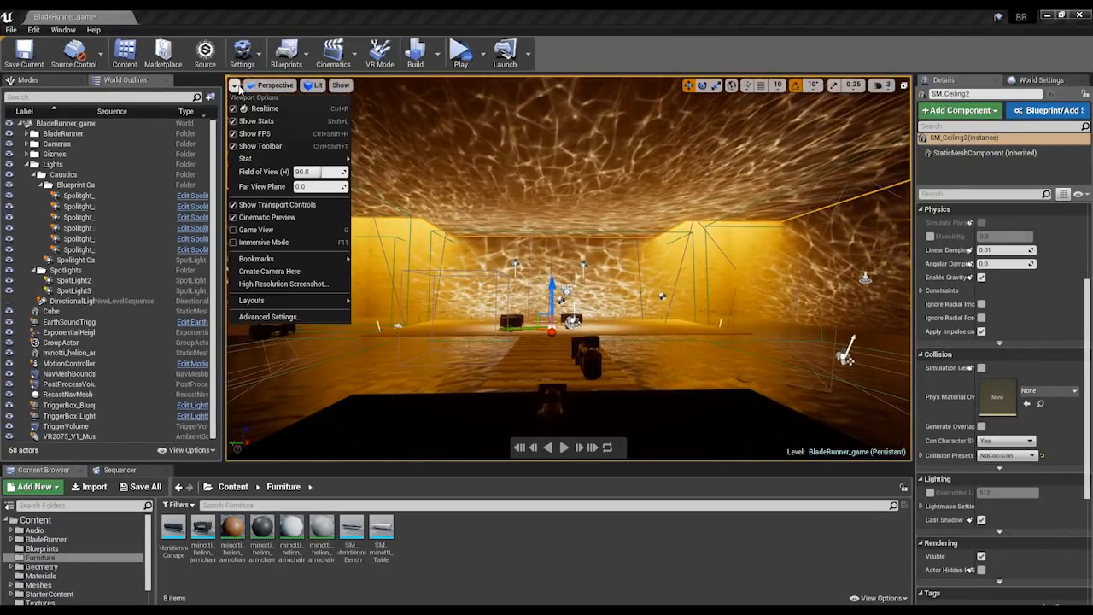
pyautogui.click(238, 134)
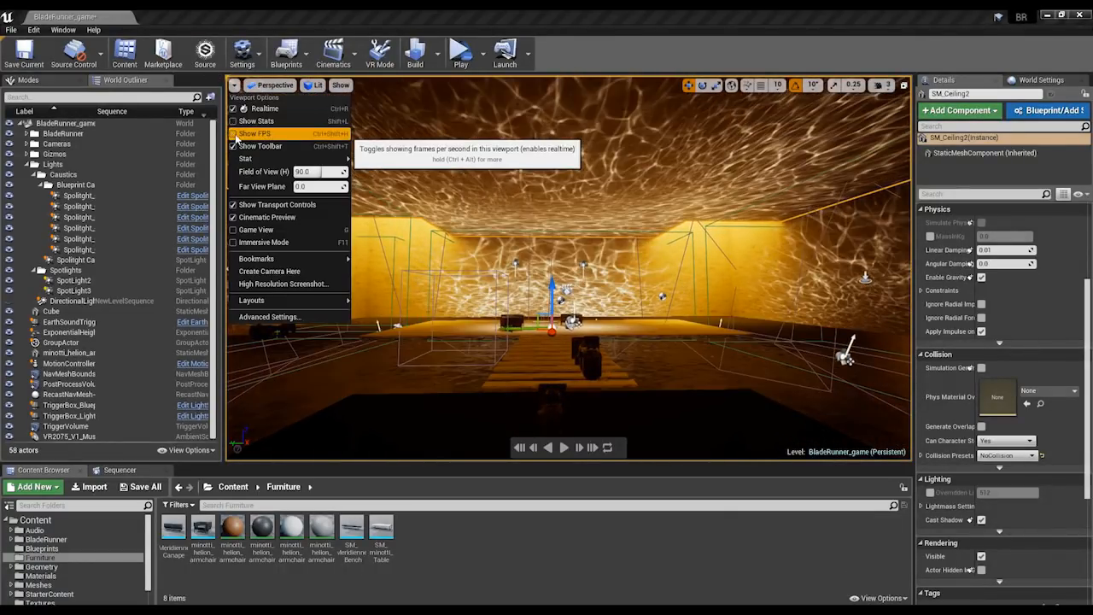
pyautogui.click(512, 296)
pyautogui.rightClick(512, 296)
pyautogui.click(440, 288)
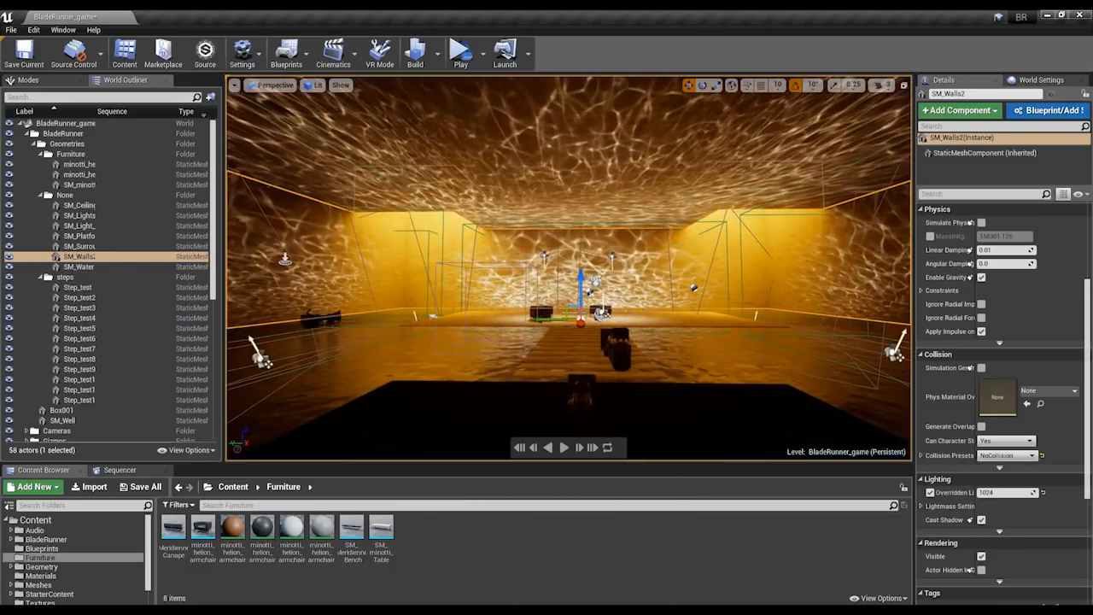
# Display the BladeRunner_game viewport in immersive mode with game view on and look around the room.
pyautogui.press('F11')
pyautogui.press('g')
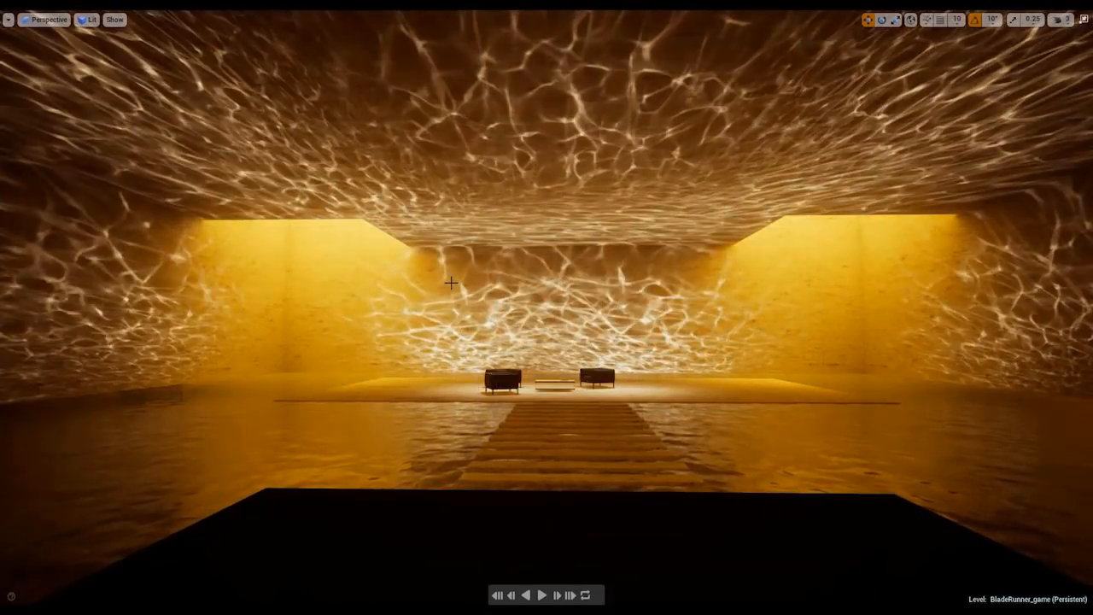
pyautogui.moveTo(617, 391); pyautogui.dragTo(666, 376, button='right')
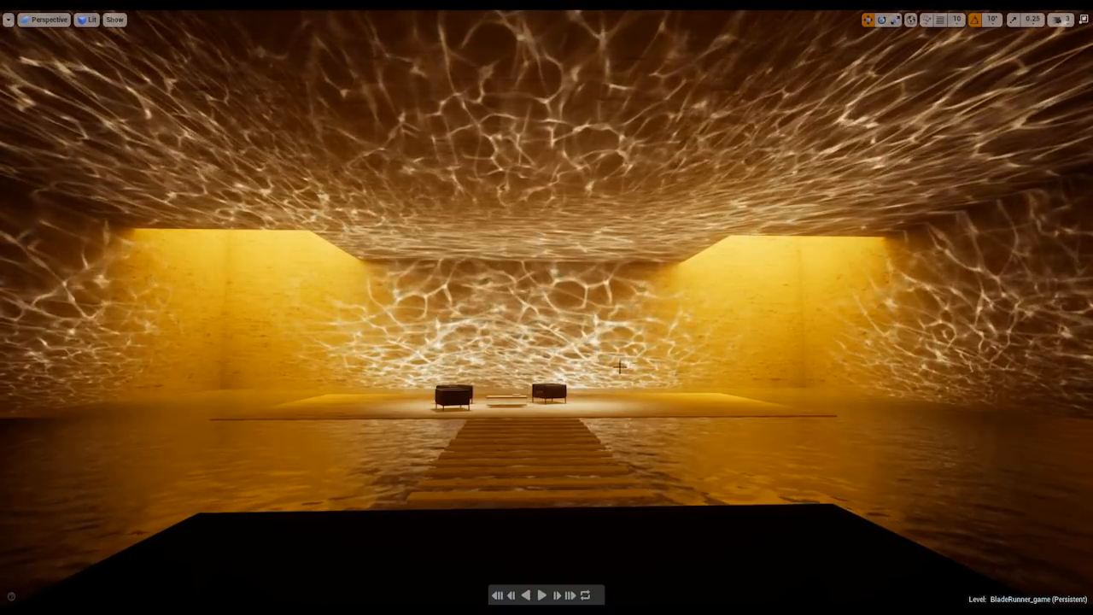
pyautogui.moveTo(551, 459); pyautogui.dragTo(517, 459, button='right')
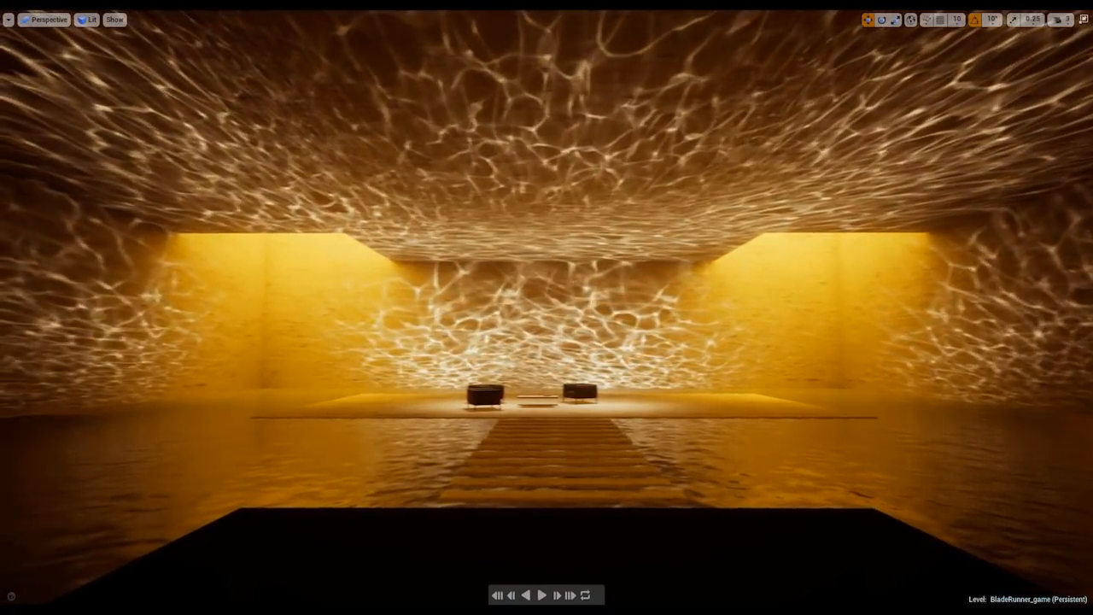
# Switch to the BladeRunner5 editor and display the BR_FR viewport in immersive mode for comparison.
pyautogui.hotkey('alt', 'Tab')
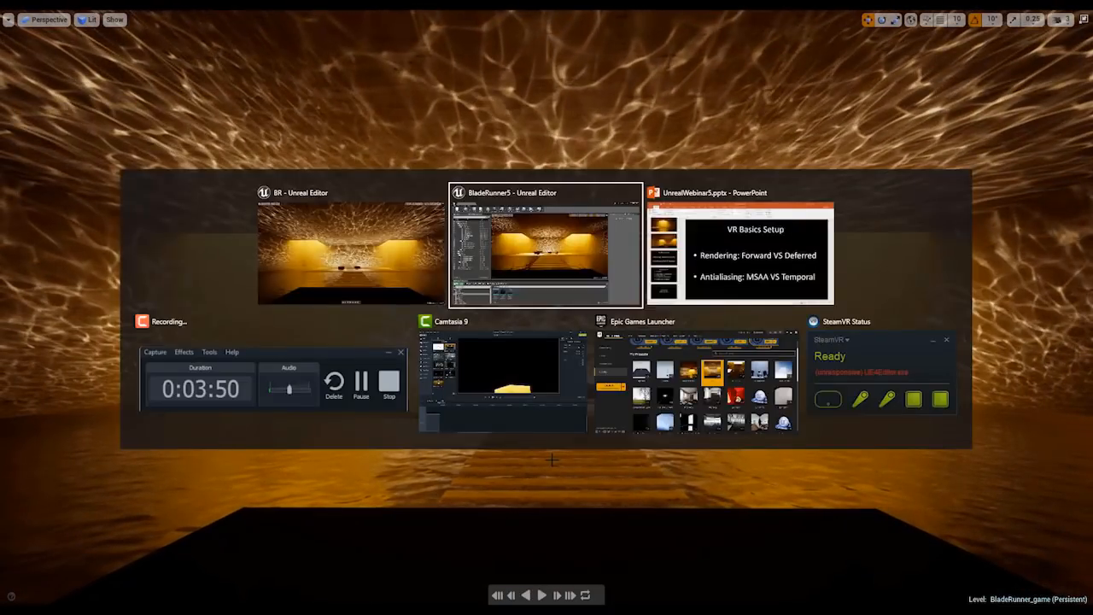
pyautogui.rightClick(539, 320)
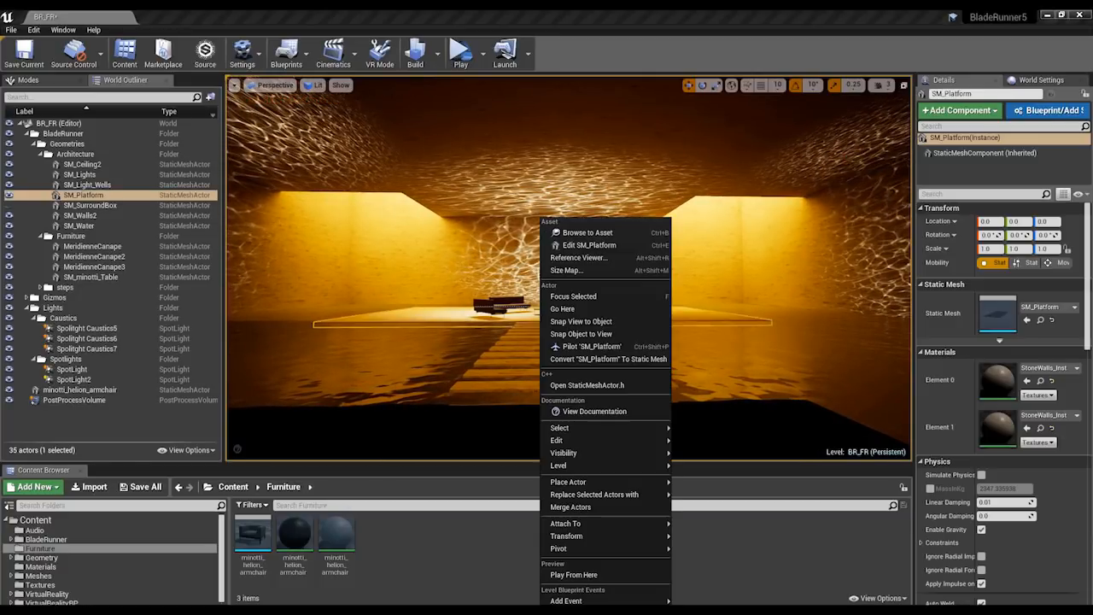
pyautogui.press('Escape')
pyautogui.moveTo(539, 320); pyautogui.dragTo(540, 305, button='right')
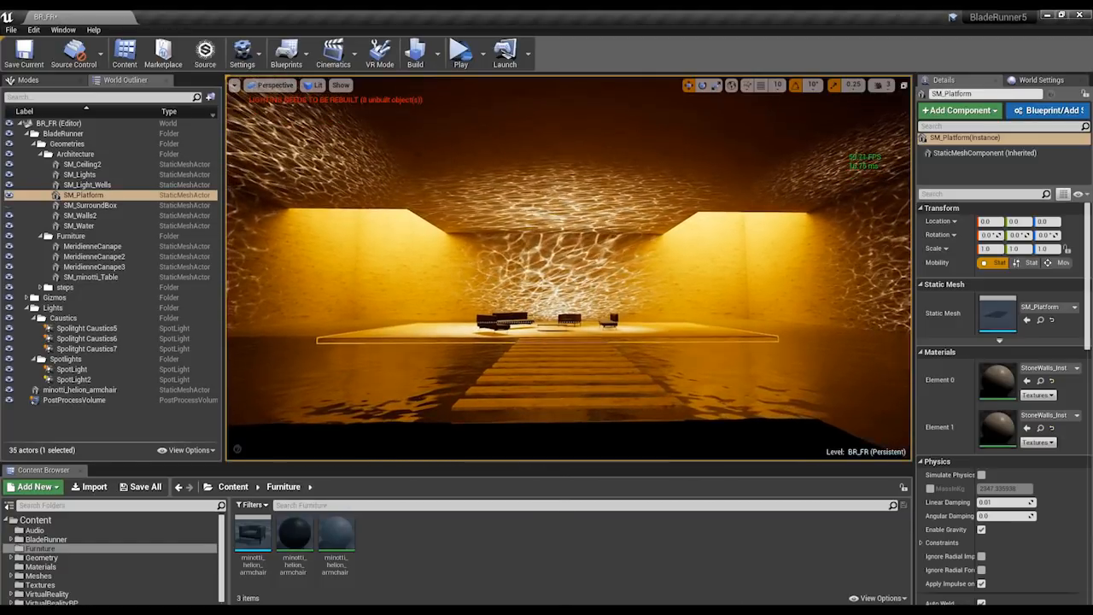
pyautogui.press('F11')
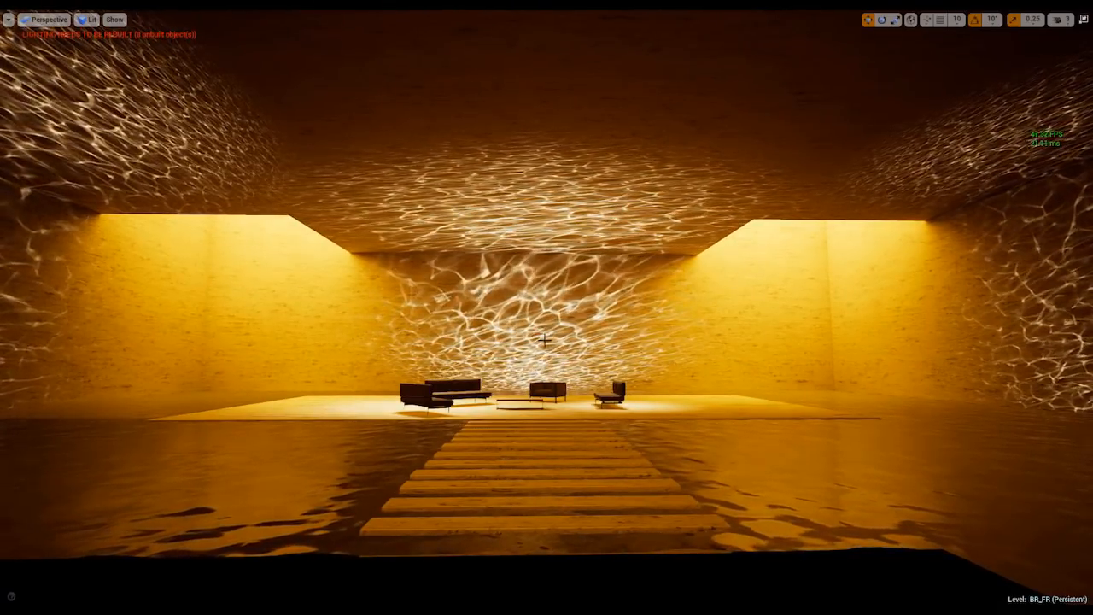
# Switch to the BR editor, look around the BladeRunner_game room in immersive mode, and restore the normal editor layout.
pyautogui.moveTo(633, 364); pyautogui.dragTo(600, 363, button='right')
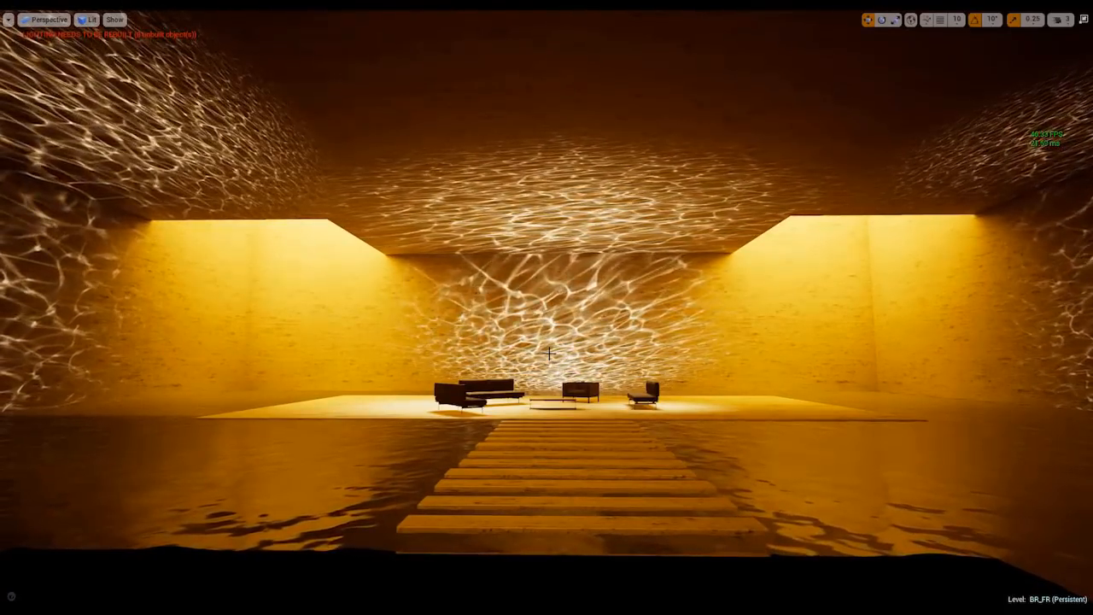
pyautogui.hotkey('alt', 'Tab')
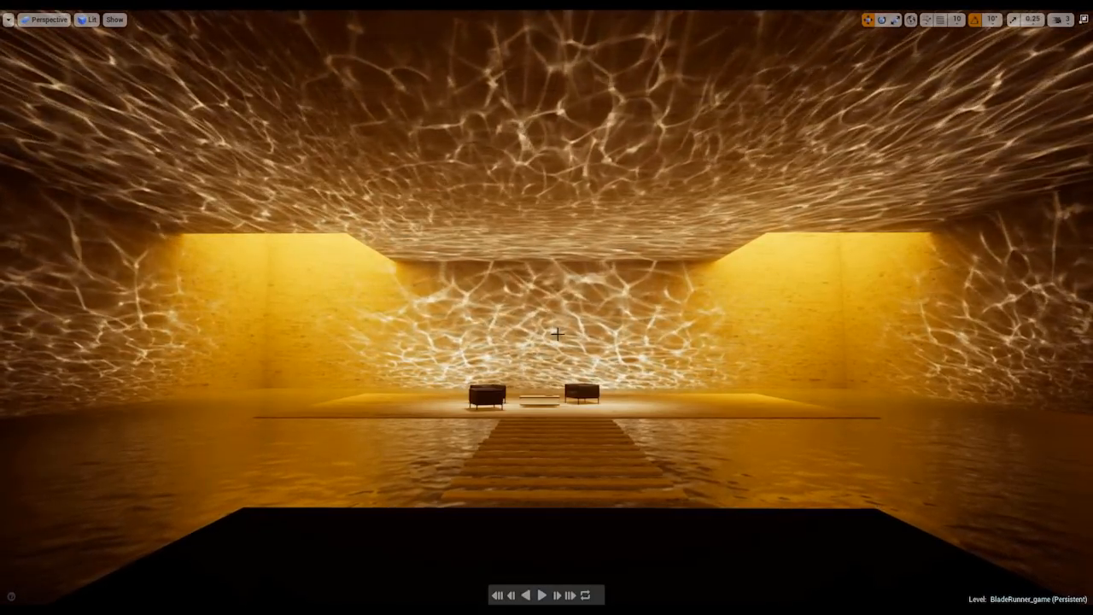
pyautogui.moveTo(546, 308); pyautogui.dragTo(484, 329, button='right')
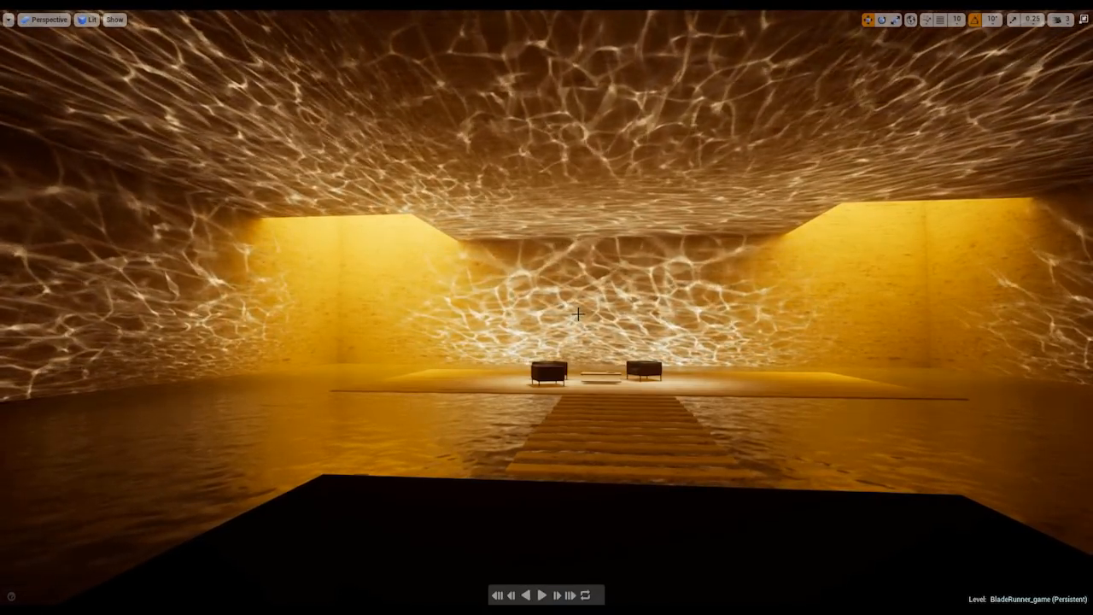
pyautogui.moveTo(547, 307); pyautogui.dragTo(614, 294, button='right')
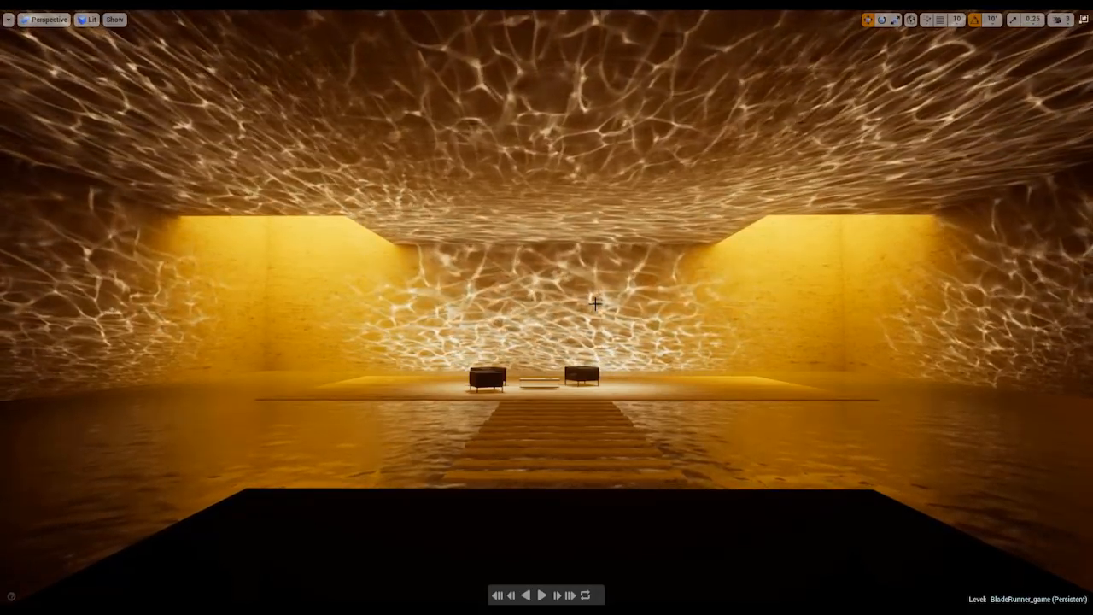
pyautogui.moveTo(595, 302)
pyautogui.mouseDown(button='right')
pyautogui.moveTo(557, 298)
pyautogui.moveTo(587, 314)
pyautogui.mouseUp(button='right')
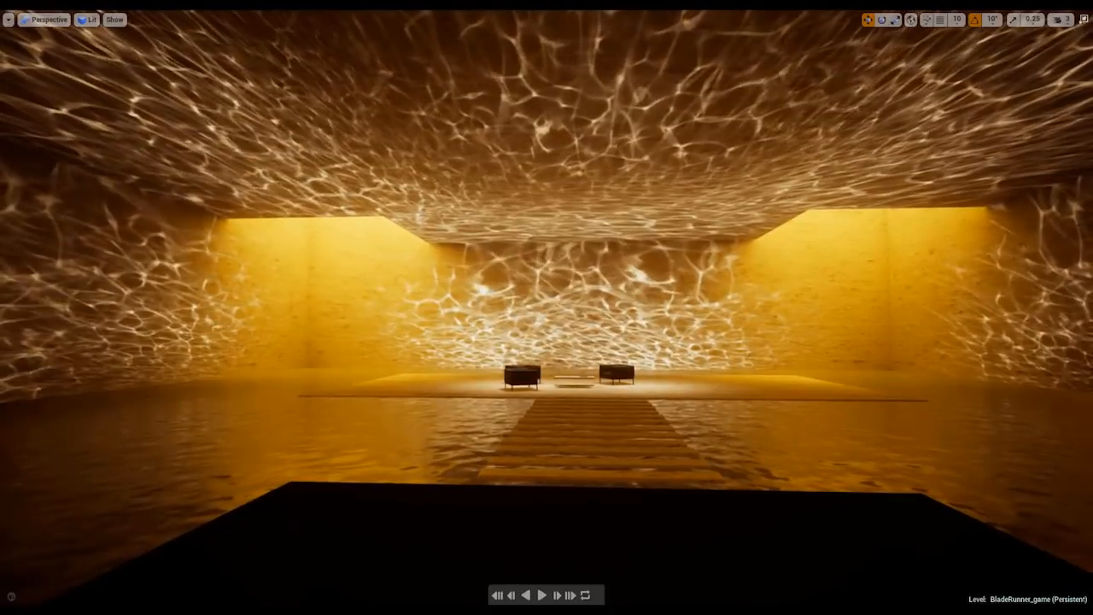
pyautogui.press('F11')
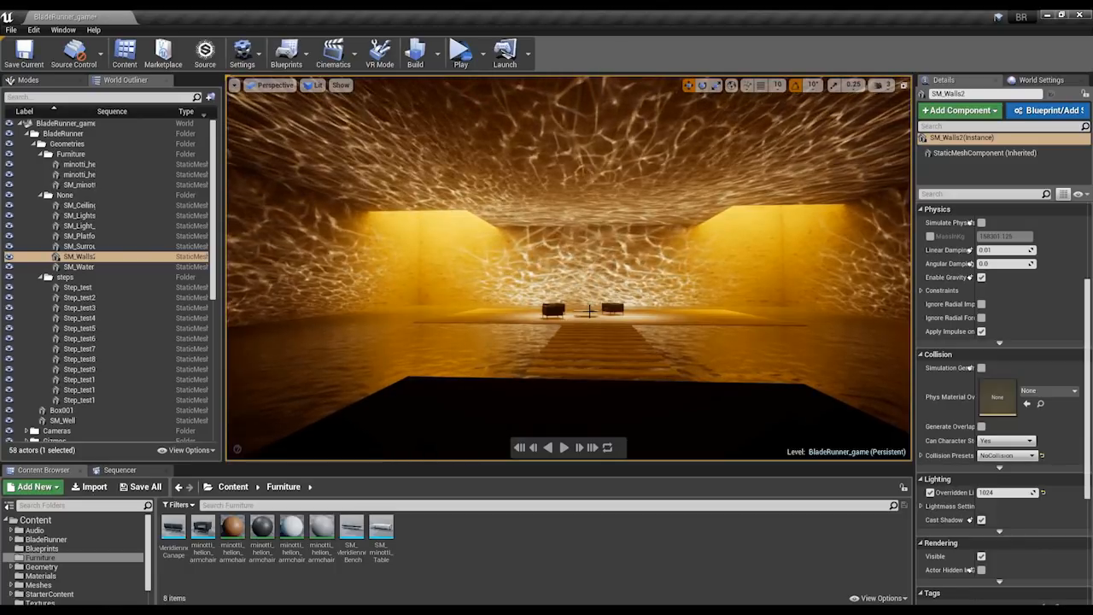
# Switch to the BladeRunner5 editor, inspect BR_FR in immersive mode, and return to the editor layout with game view off.
pyautogui.hotkey('alt', 'Tab')
pyautogui.click(537, 270)
pyautogui.press('F11')
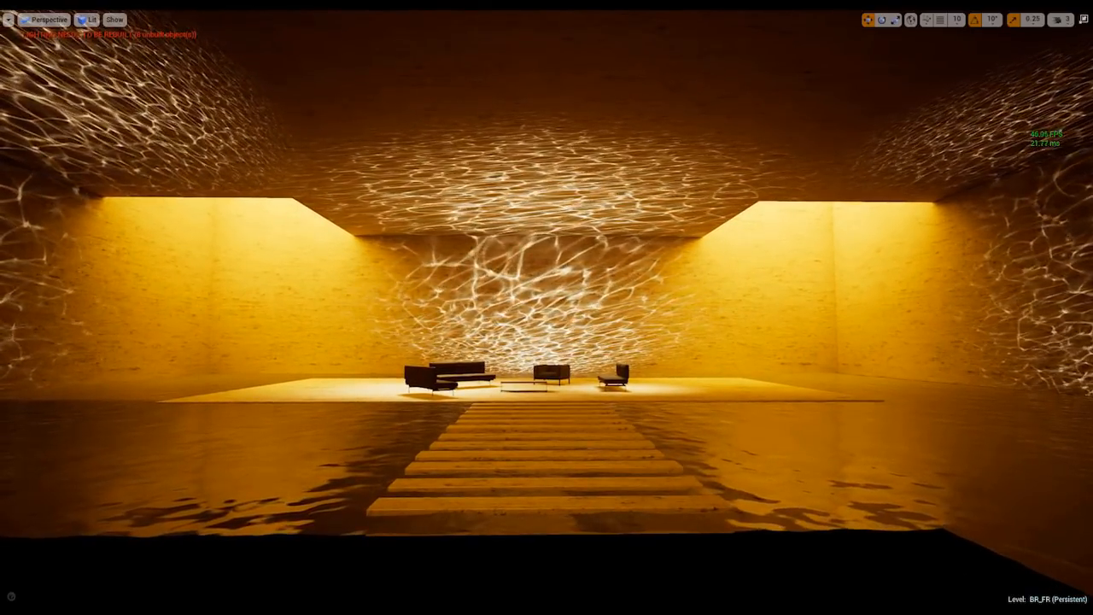
pyautogui.press('F11')
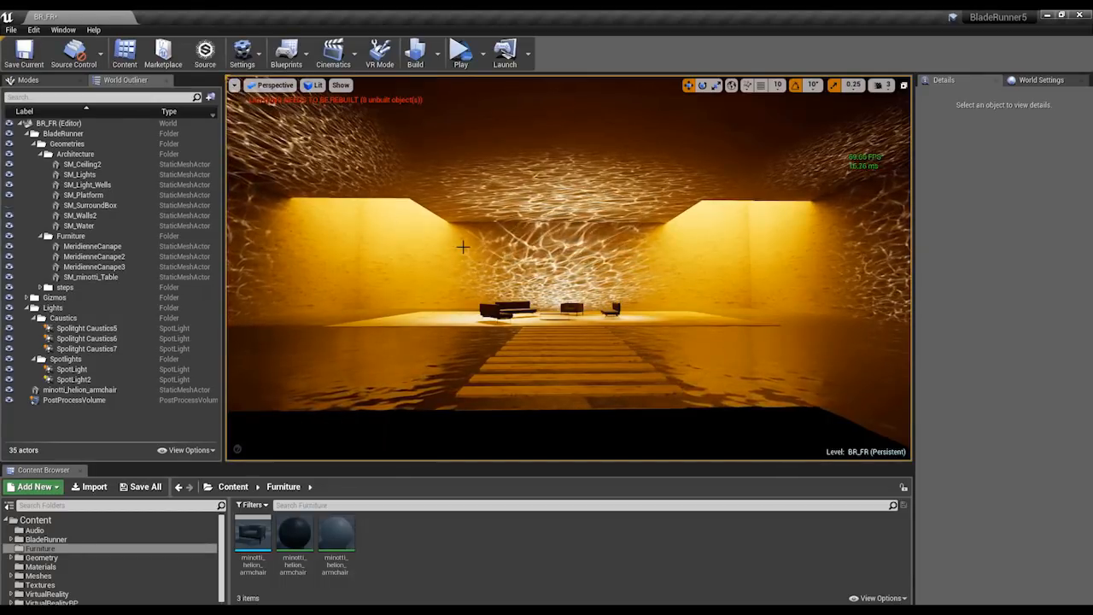
pyautogui.moveTo(463, 247); pyautogui.dragTo(458, 232, button='right')
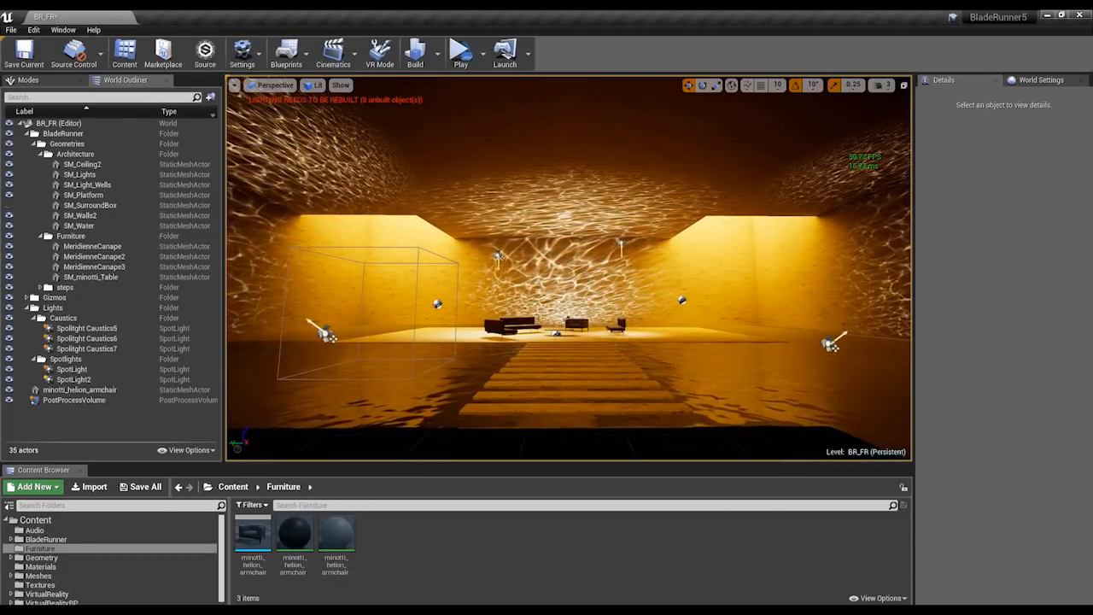
# Duplicate SpotLight2 and place the copy between the two existing spotlights above the furniture.
pyautogui.press('s')
pyautogui.keyDown('alt'); pyautogui.moveTo(611, 268); pyautogui.dragTo(573, 277); pyautogui.keyUp('alt')
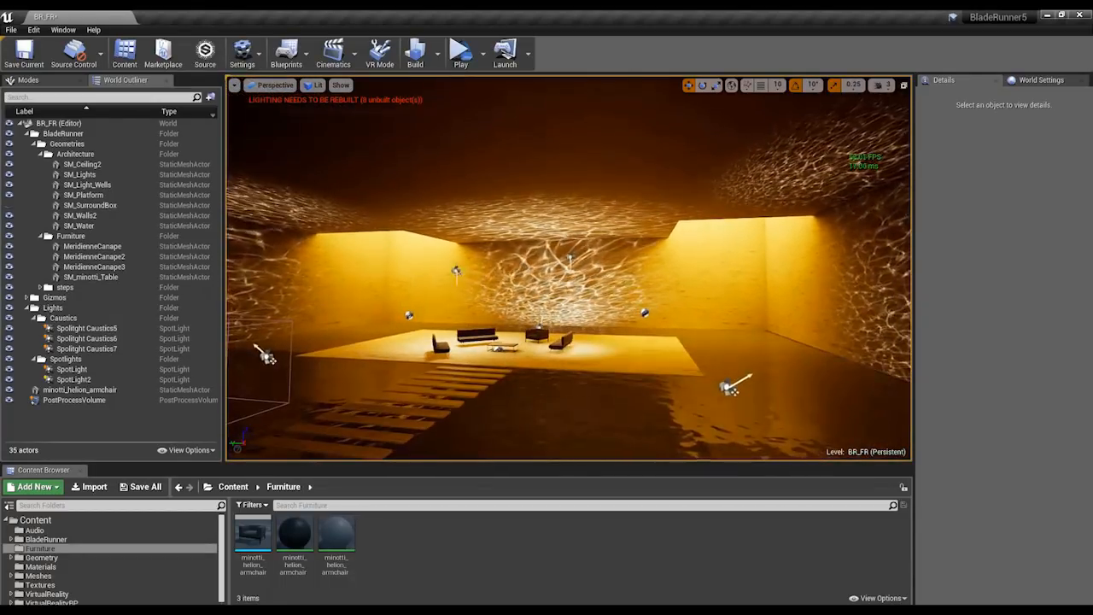
pyautogui.moveTo(607, 247); pyautogui.dragTo(453, 225, button='right')
pyautogui.press('w')
pyautogui.click(634, 225)
pyautogui.press('d')
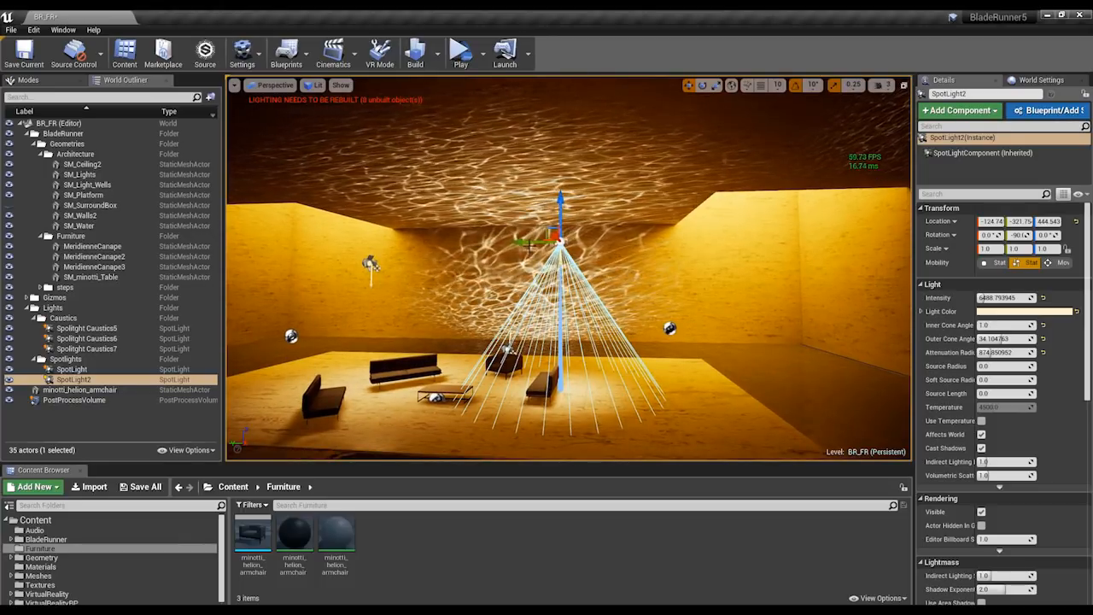
pyautogui.keyDown('alt'); pyautogui.moveTo(525, 242); pyautogui.dragTo(502, 242); pyautogui.keyUp('alt')
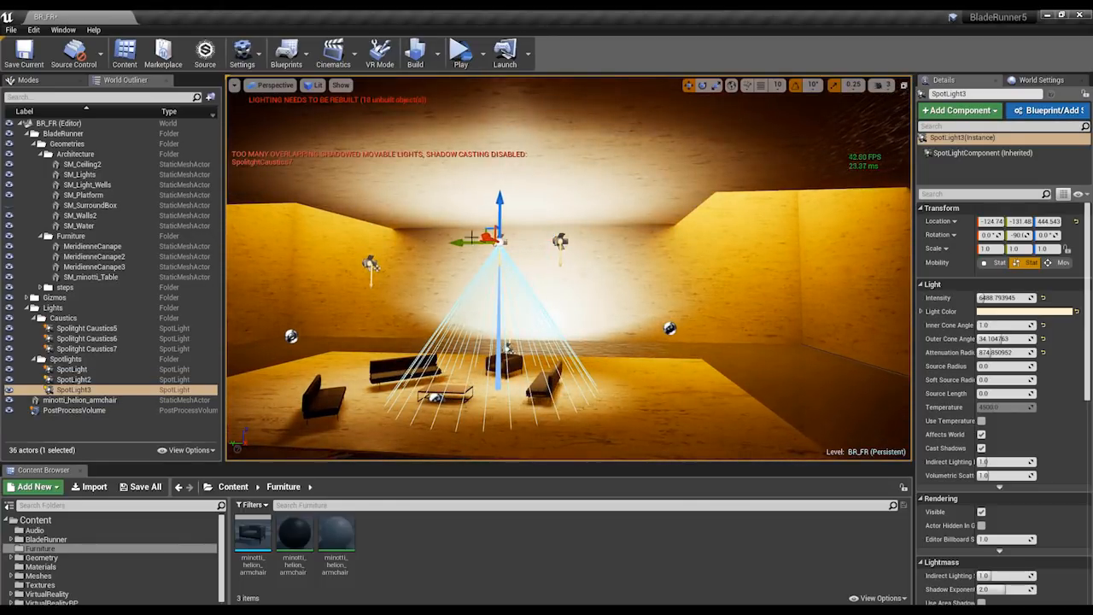
# Check the effect of the overlapping spotlights on the room, and delete the duplicate SpotLight3.
pyautogui.moveTo(653, 222); pyautogui.dragTo(647, 223, button='right')
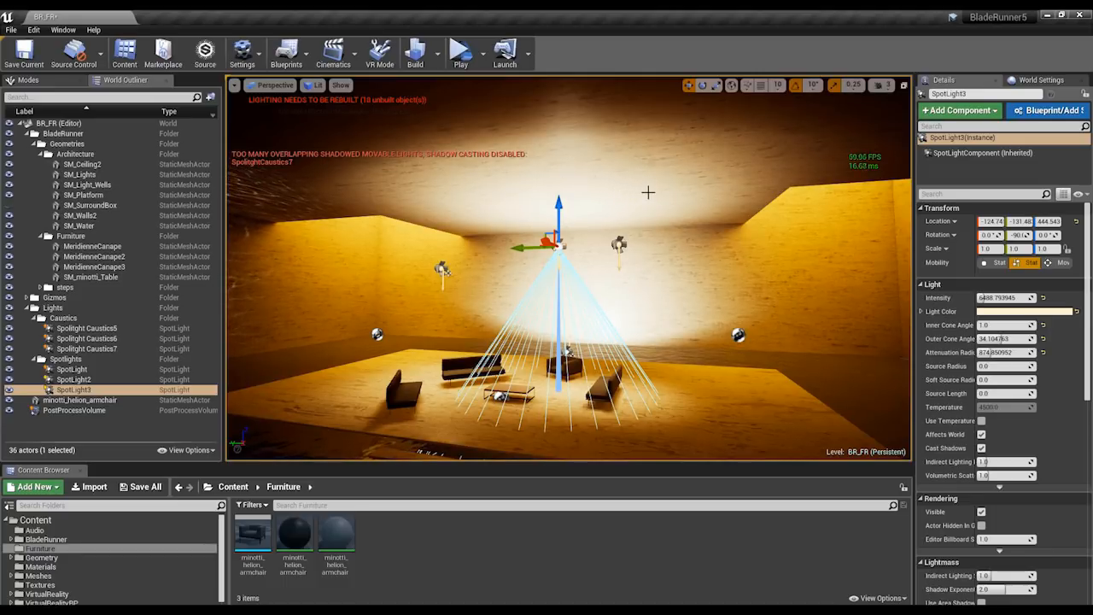
pyautogui.moveTo(648, 193); pyautogui.dragTo(641, 200, button='right')
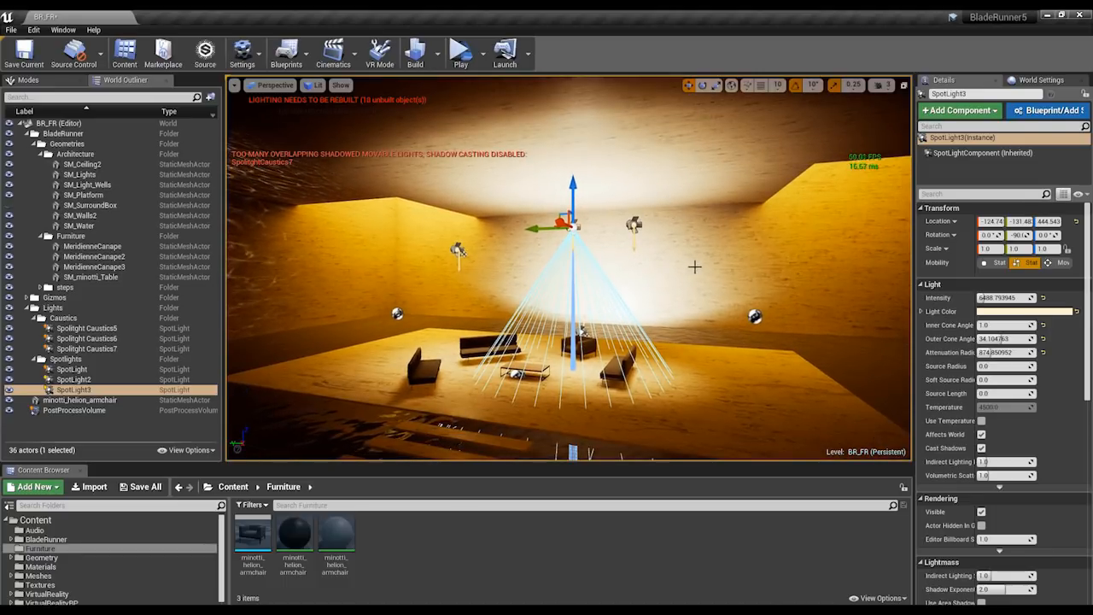
pyautogui.moveTo(694, 267); pyautogui.dragTo(694, 254, button='right')
pyautogui.press('Delete')
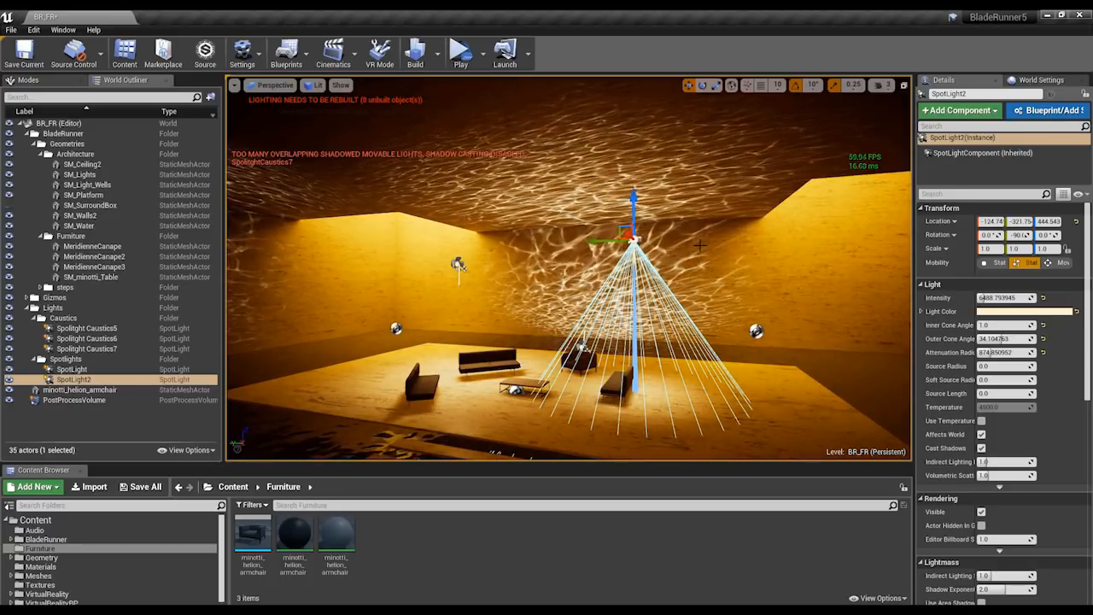
# Examine how SpotLight2 lights the platform and overlaps the caustics lights, then clear the selection.
pyautogui.moveTo(723, 234); pyautogui.dragTo(697, 256, button='right')
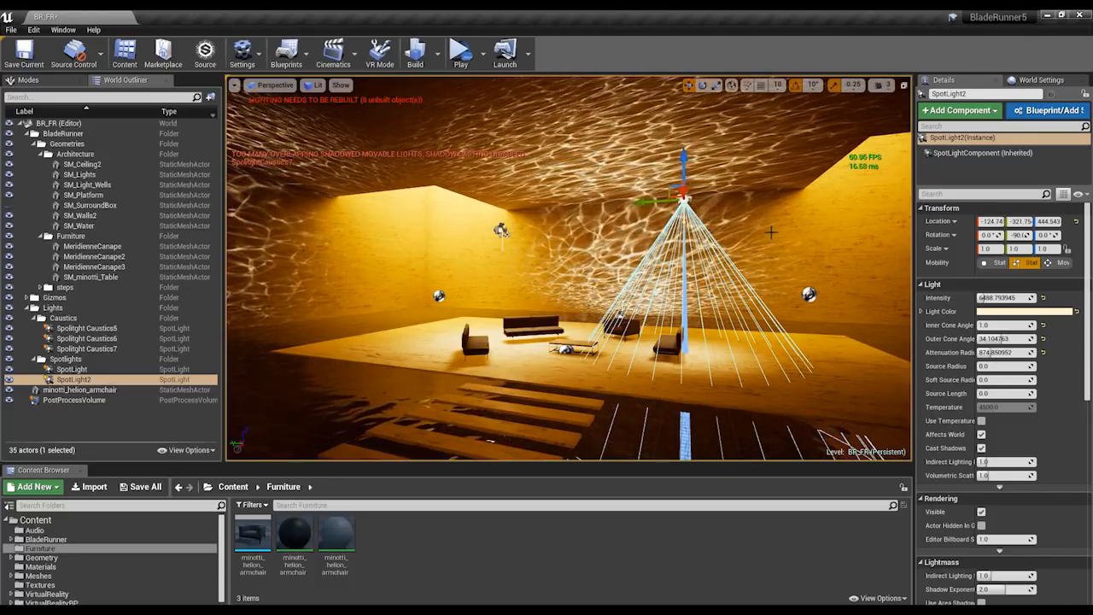
pyautogui.moveTo(771, 232); pyautogui.dragTo(633, 256, button='right')
pyautogui.scroll(-4, 647, 250)
pyautogui.moveTo(725, 256); pyautogui.dragTo(705, 251, button='right')
pyautogui.press('e')
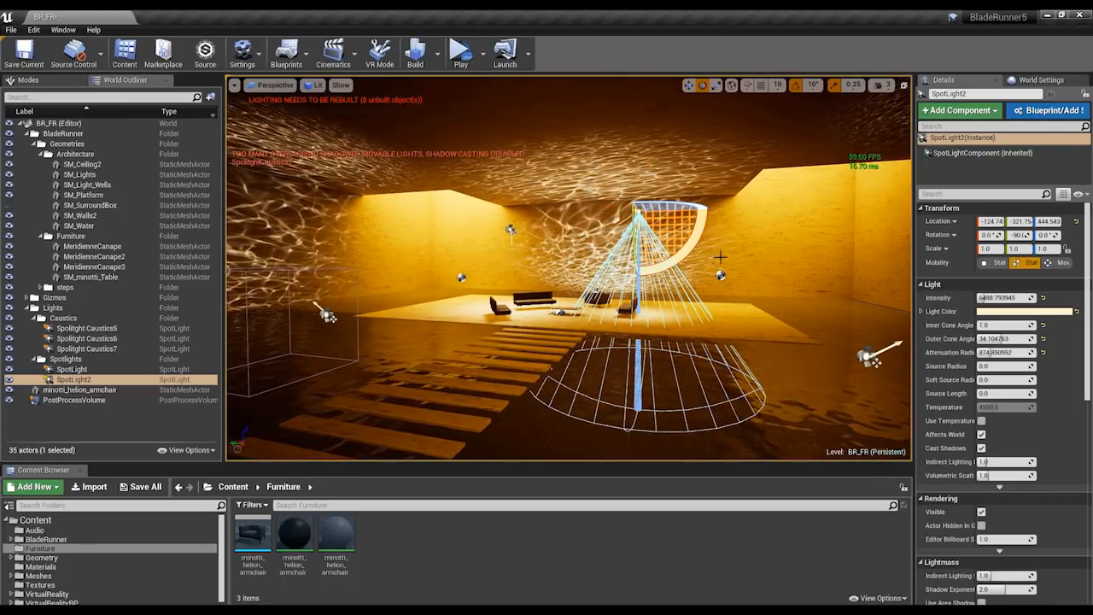
pyautogui.press('Escape')
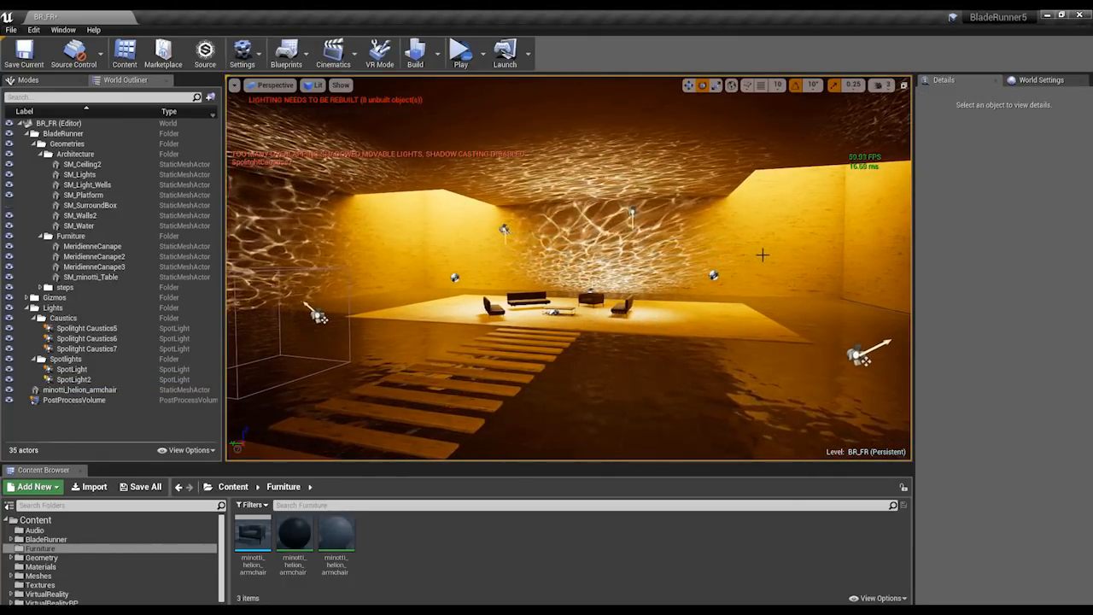
# Examine the caustics, water reflections and light icons across the BR_FR room from several viewpoints.
pyautogui.moveTo(765, 248)
pyautogui.mouseDown(button='right')
pyautogui.moveTo(773, 240)
pyautogui.moveTo(767, 248)
pyautogui.mouseUp(button='right')
pyautogui.press('s')
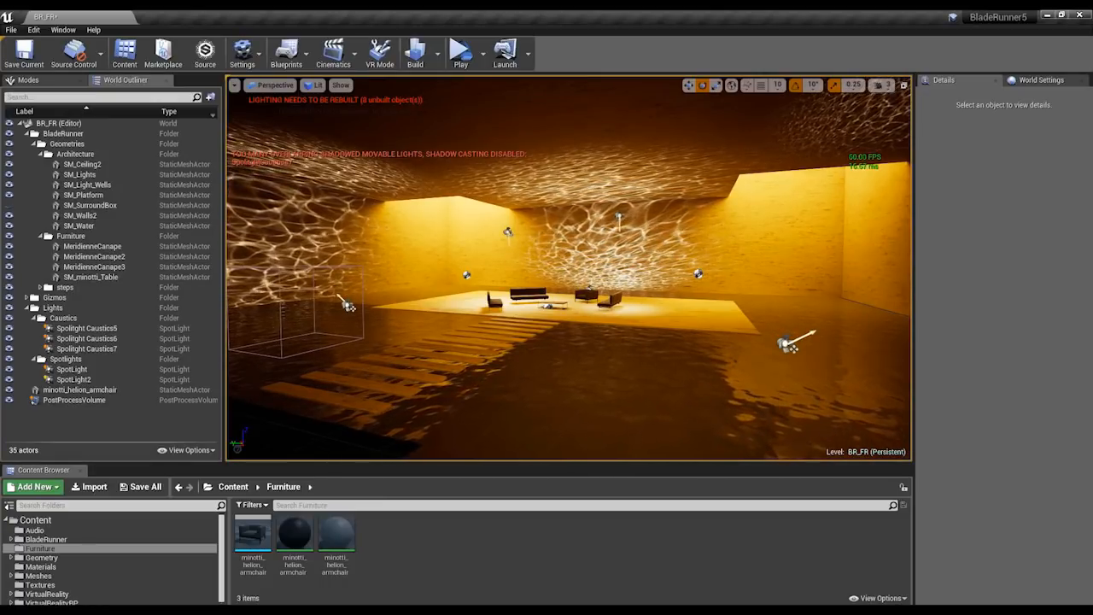
pyautogui.moveTo(768, 249); pyautogui.dragTo(752, 247, button='right')
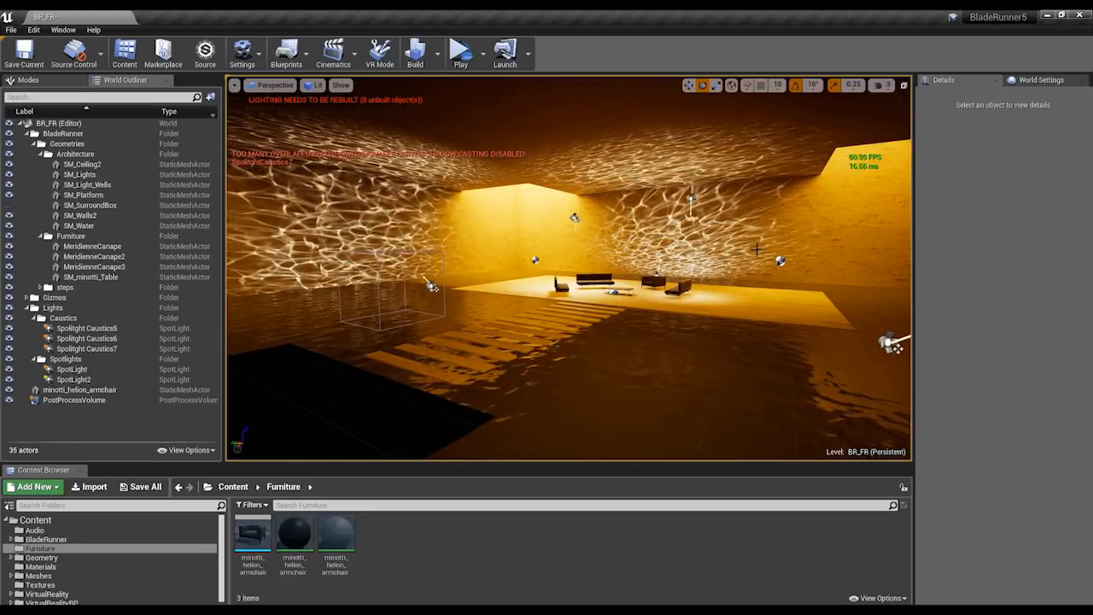
pyautogui.moveTo(568, 268); pyautogui.dragTo(704, 238, button='right')
pyautogui.press('a')
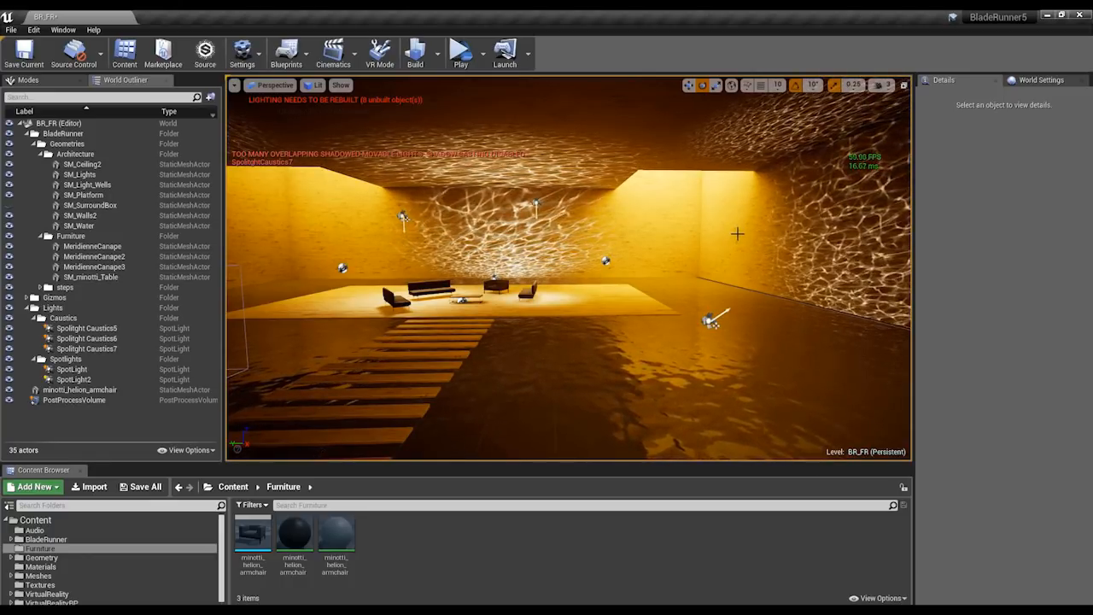
pyautogui.moveTo(736, 232); pyautogui.dragTo(680, 232, button='right')
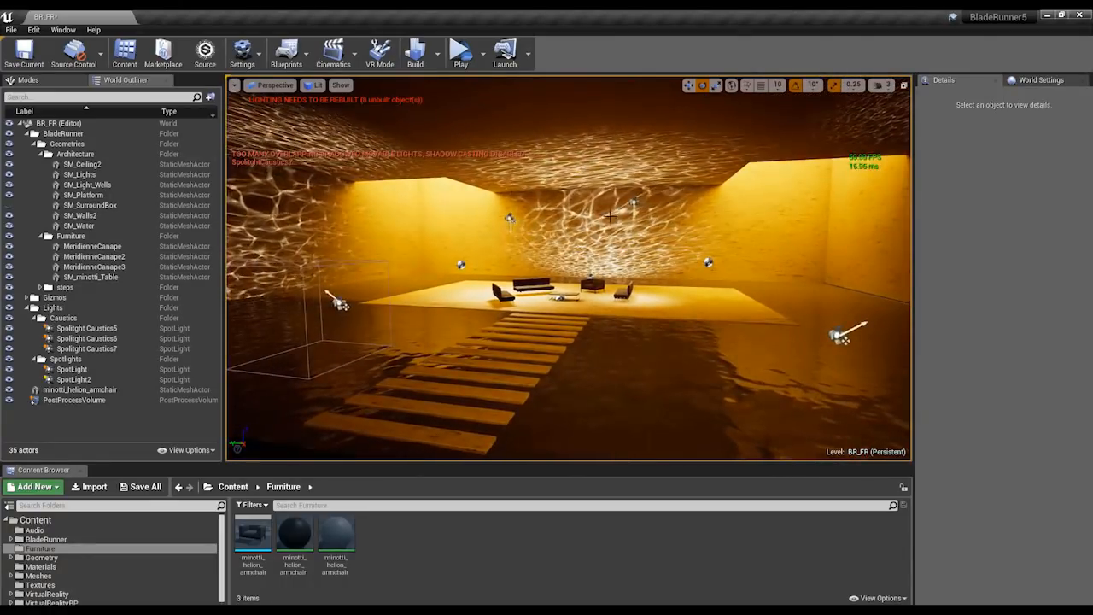
pyautogui.scroll(4, 630, 258)
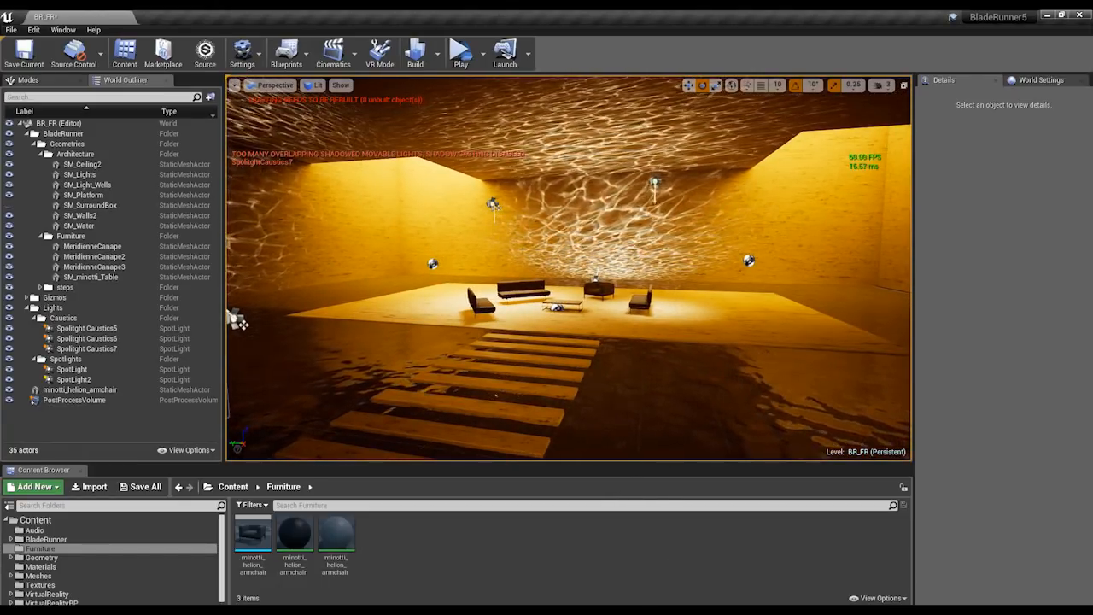
# Alternate between the BR and BladeRunner5 editors to compare their scenes, ending with a look around the BladeRunner_game room.
pyautogui.click(598, 570)
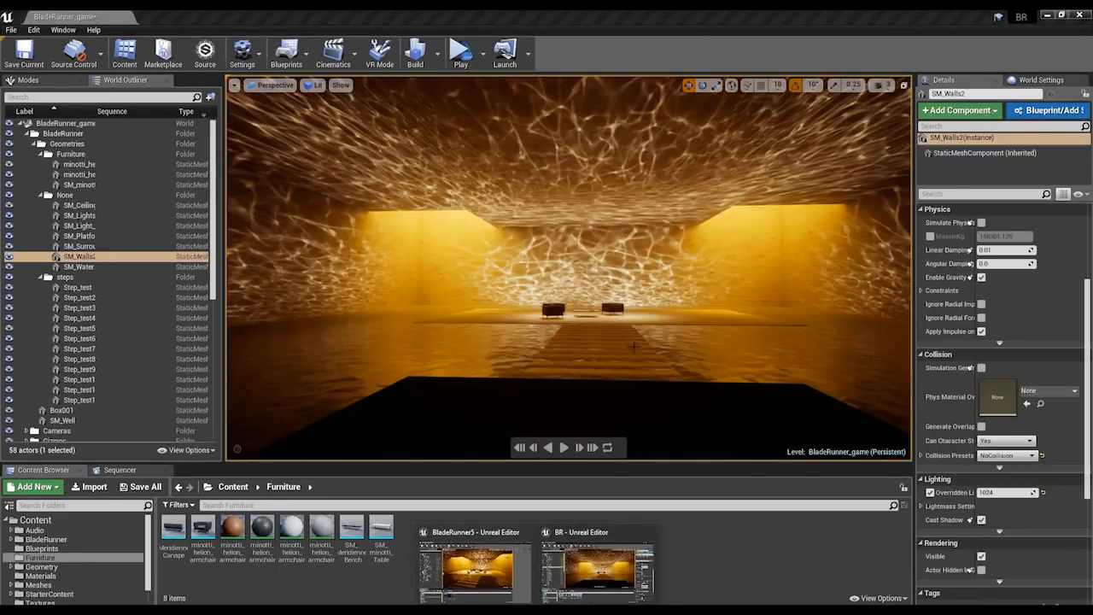
pyautogui.click(475, 563)
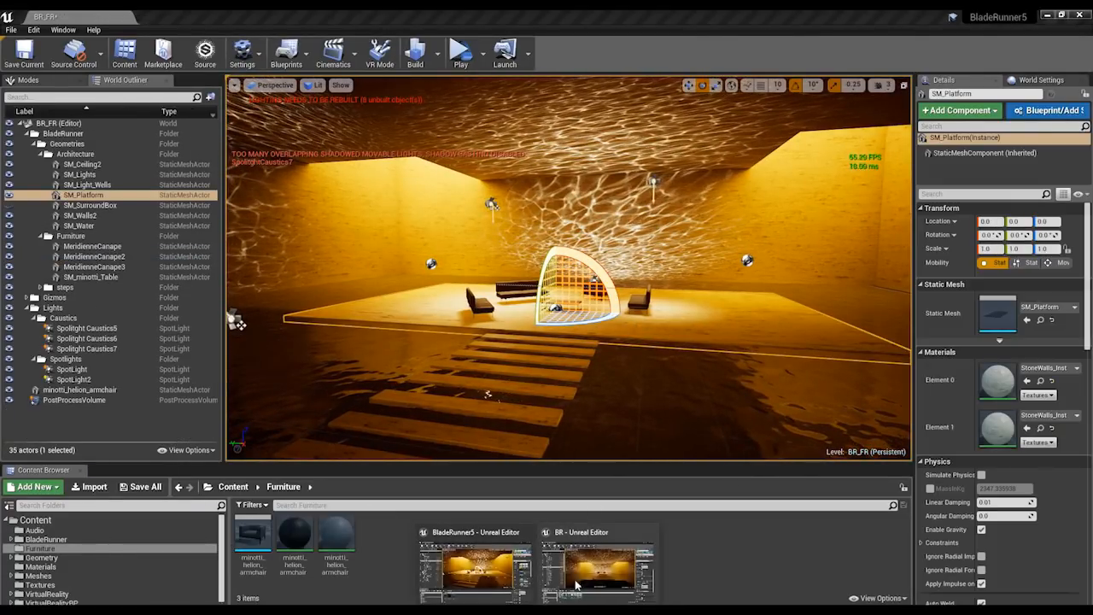
pyautogui.click(597, 570)
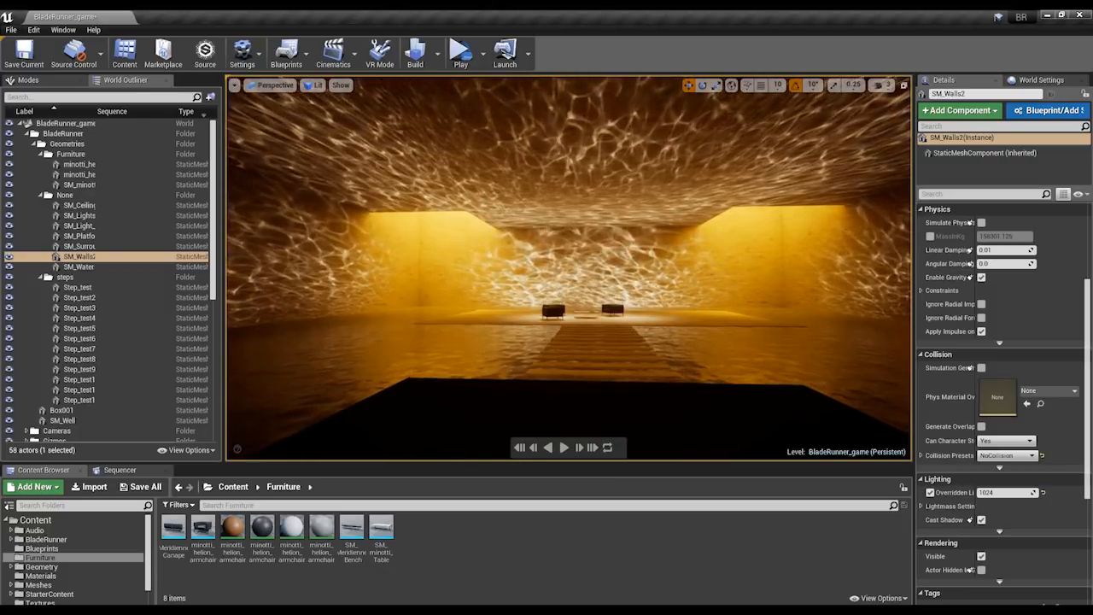
pyautogui.moveTo(674, 335); pyautogui.dragTo(615, 324, button='right')
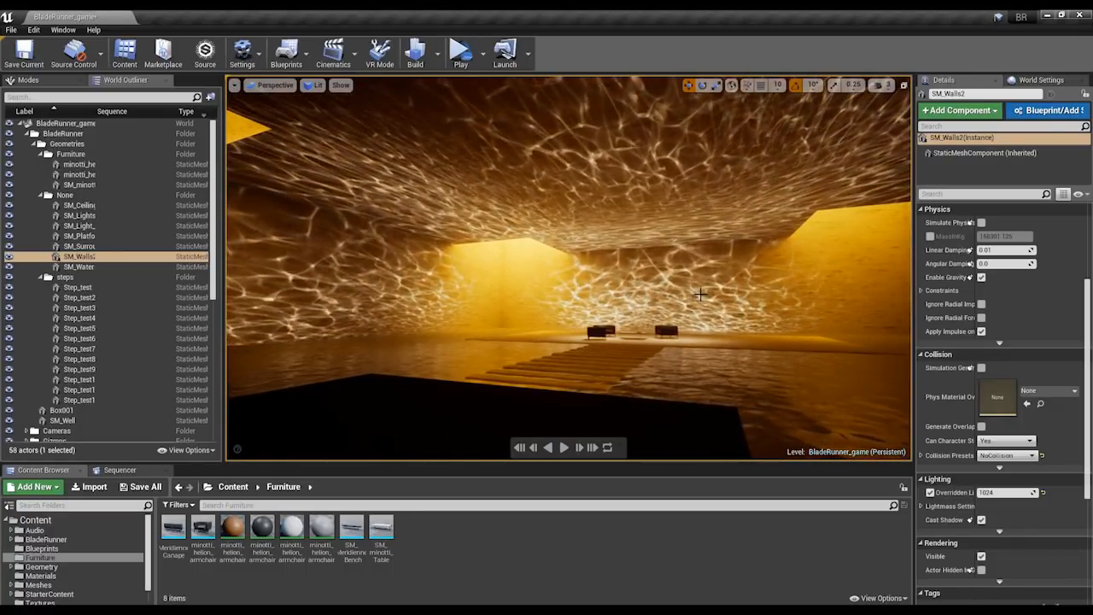
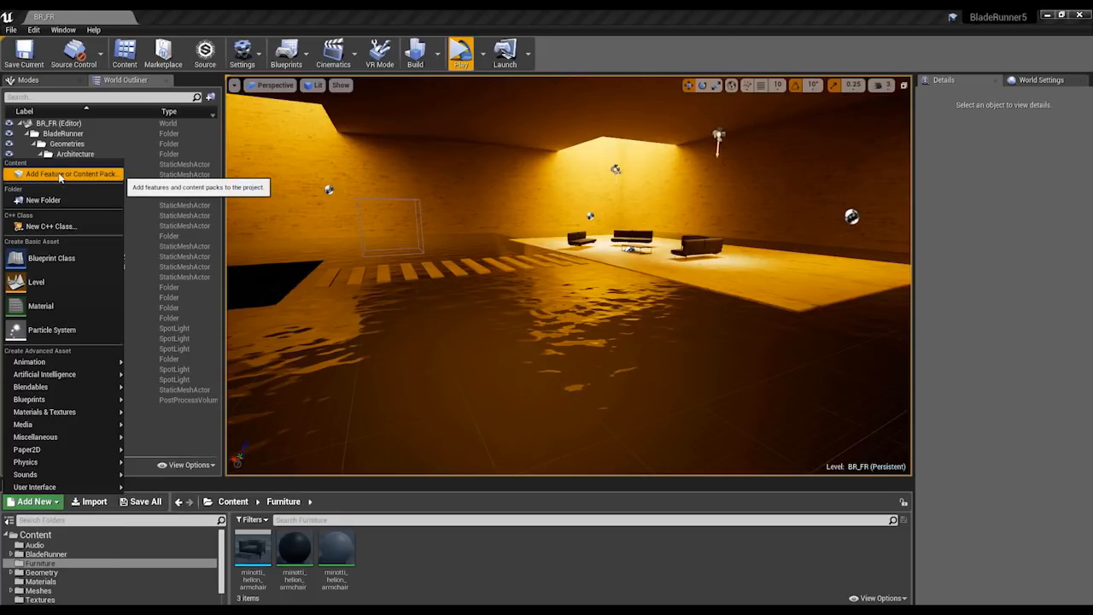
# Look at the VirtualReality blueprint feature and the content packs that can be added to the project, then close the dialog.
pyautogui.click(59, 174)
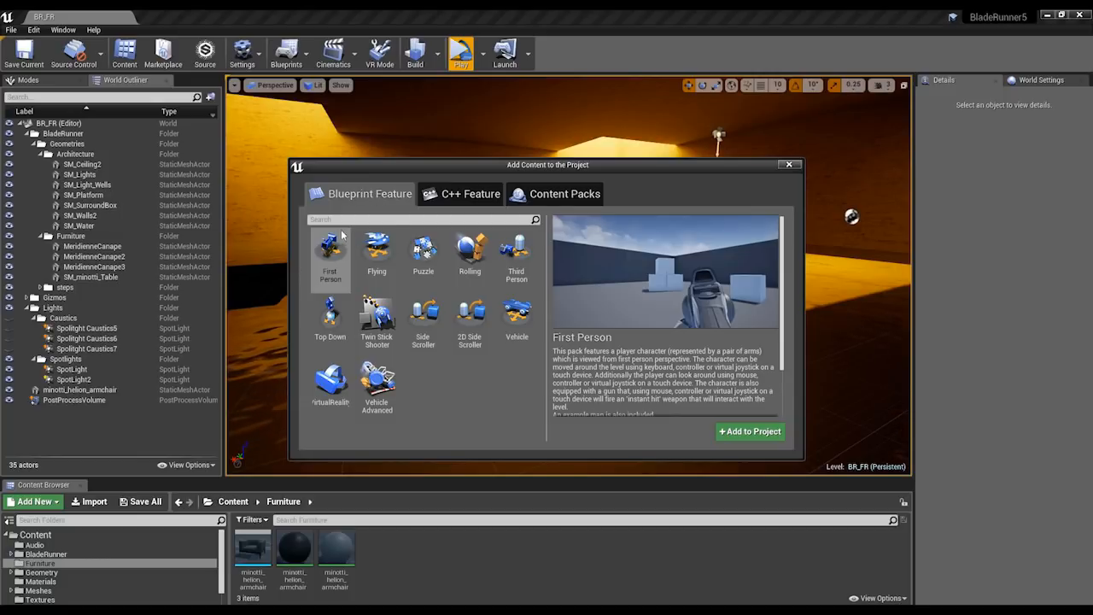
pyautogui.click(331, 391)
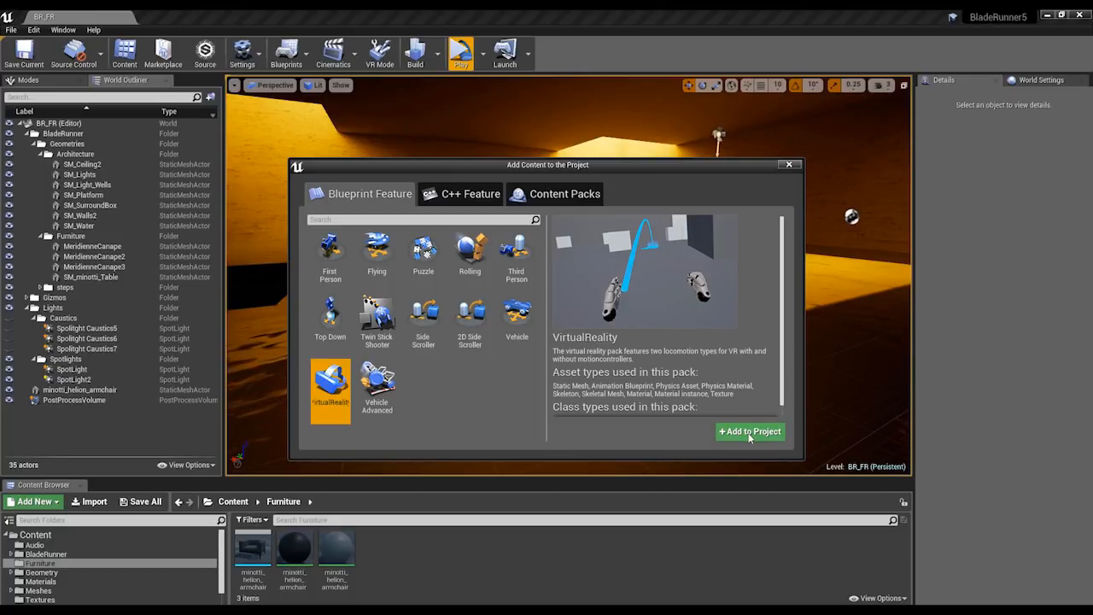
pyautogui.click(547, 197)
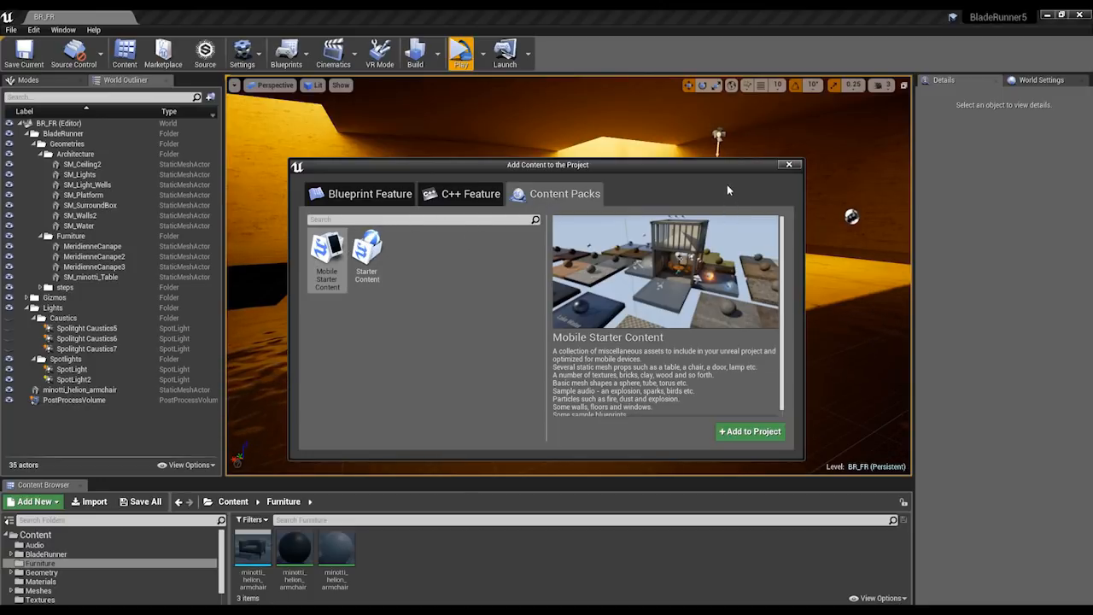
pyautogui.moveTo(721, 168); pyautogui.dragTo(706, 160)
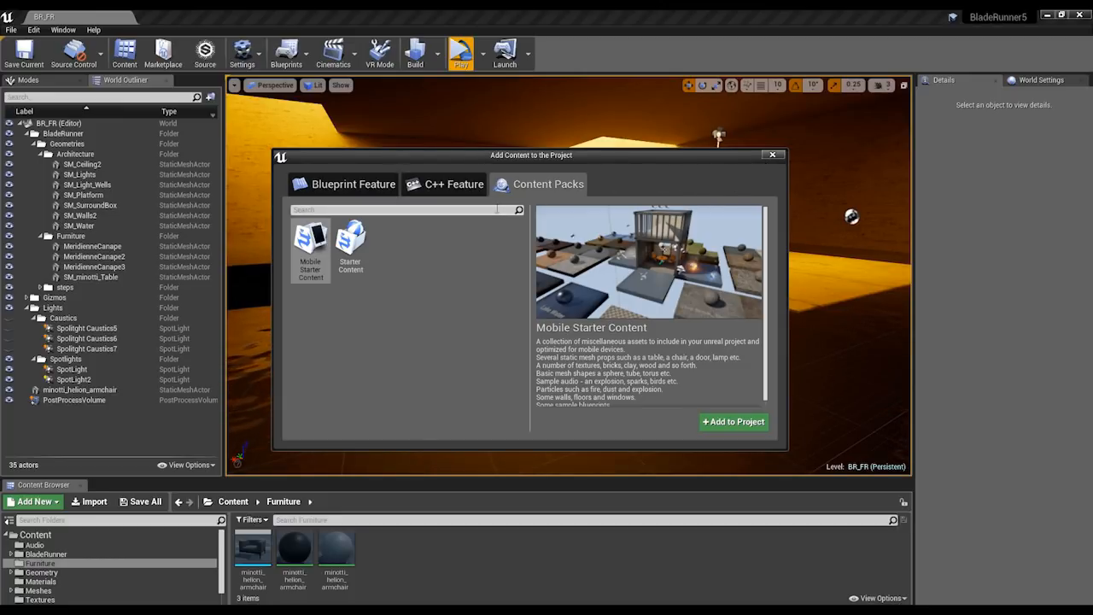
pyautogui.click(346, 184)
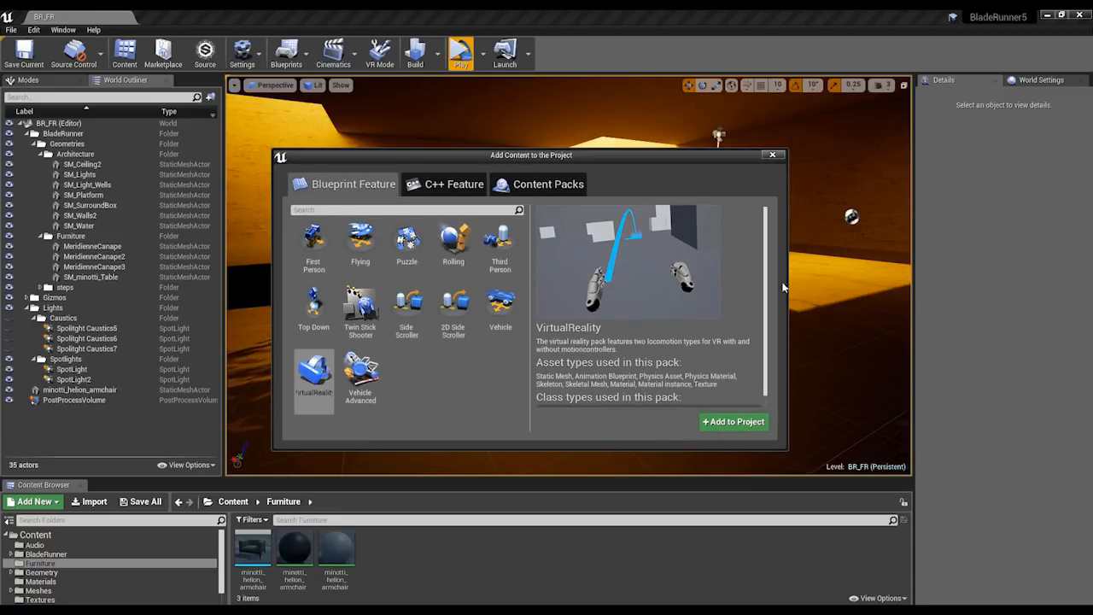
pyautogui.click(771, 155)
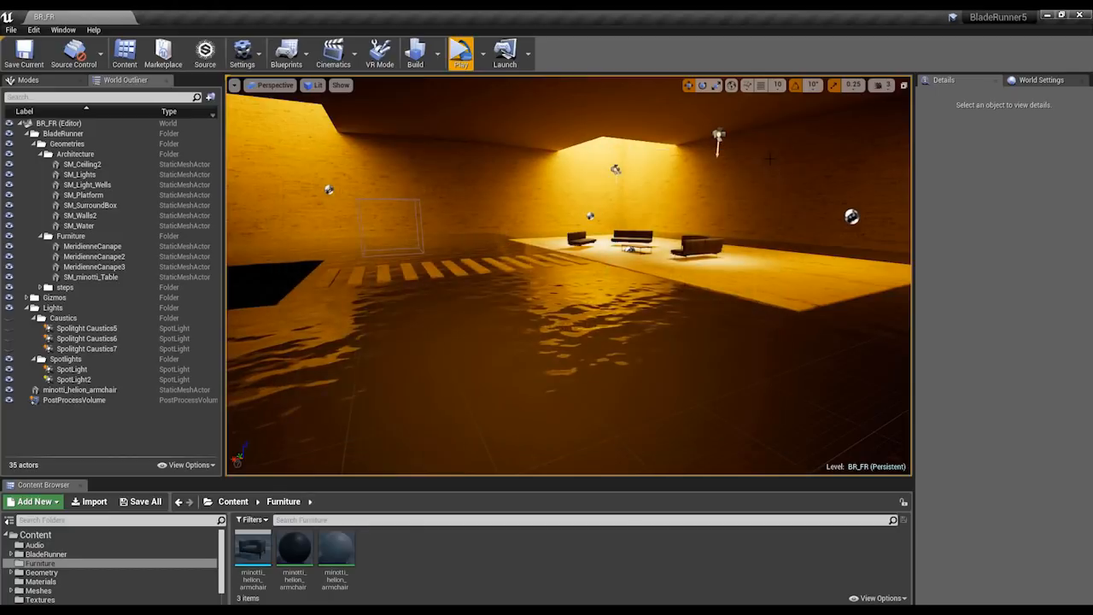
# Enlarge the Content Browser and look through the VirtualRealityBP Maps and Blueprints folders, selecting the Motion Controller Pawn blueprint.
pyautogui.moveTo(282, 475); pyautogui.dragTo(281, 423)
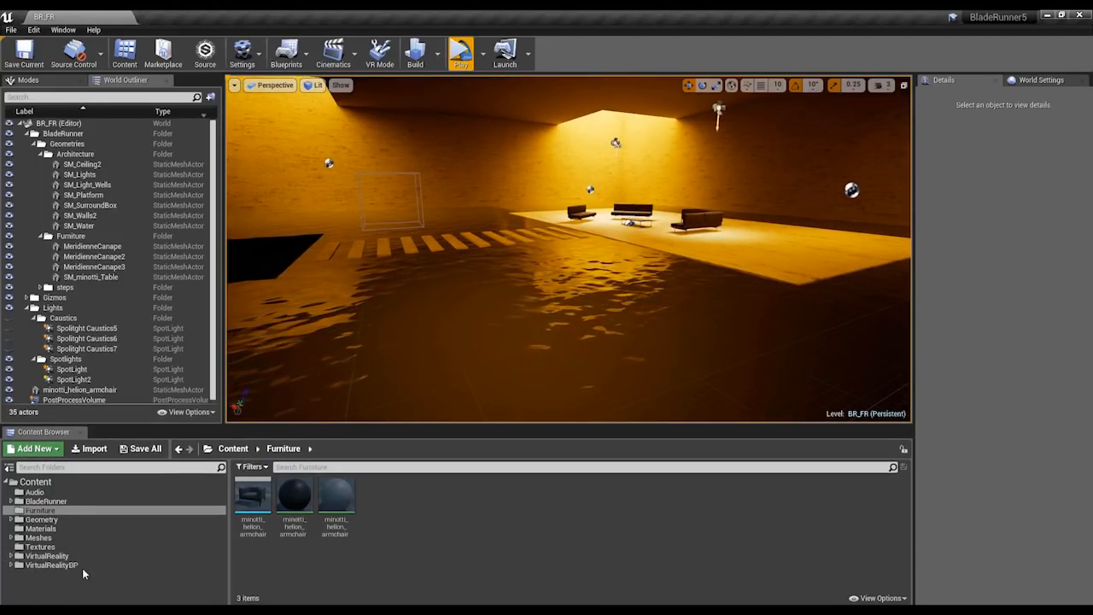
pyautogui.click(37, 566)
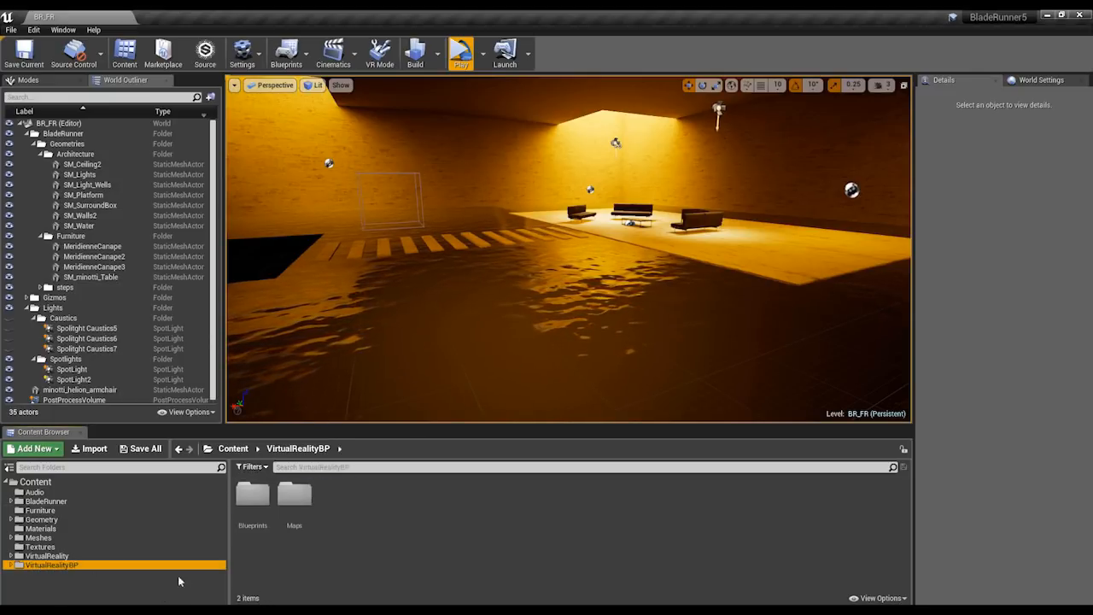
pyautogui.doubleClick(295, 494)
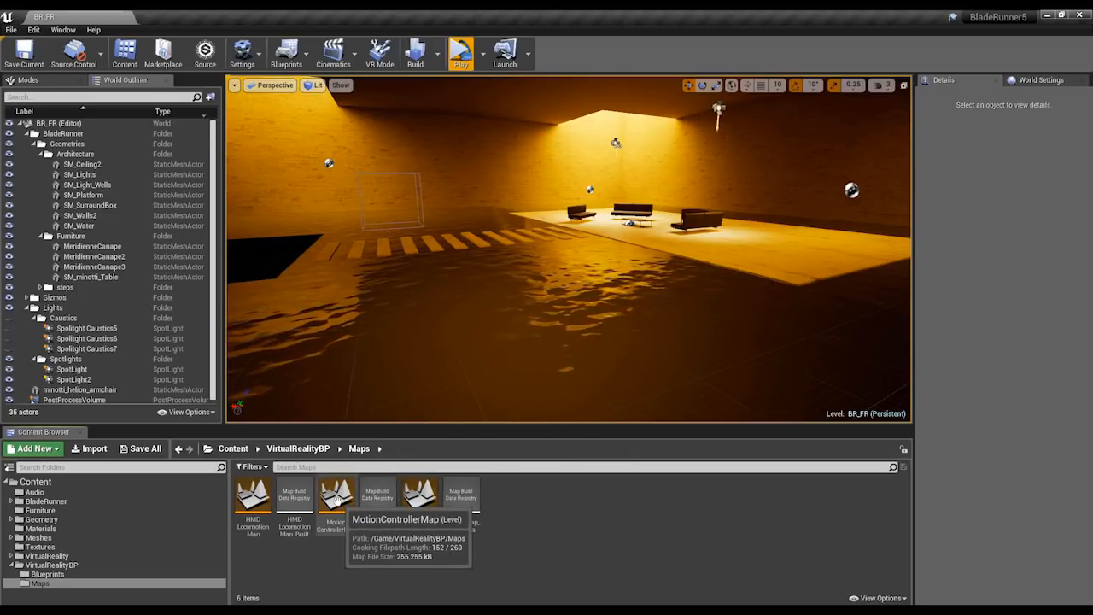
pyautogui.click(47, 574)
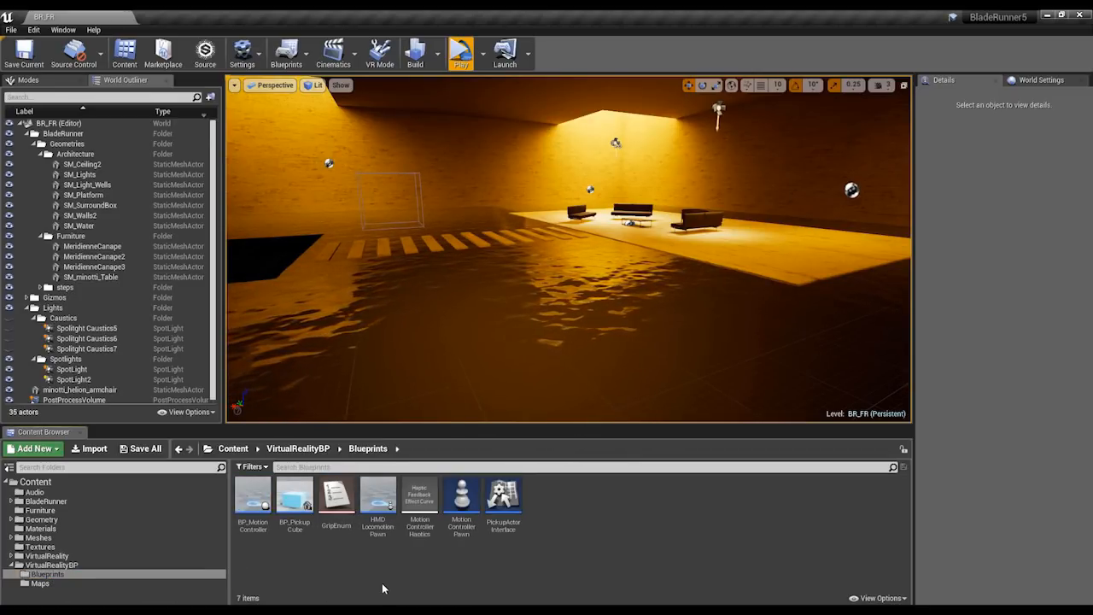
pyautogui.click(461, 499)
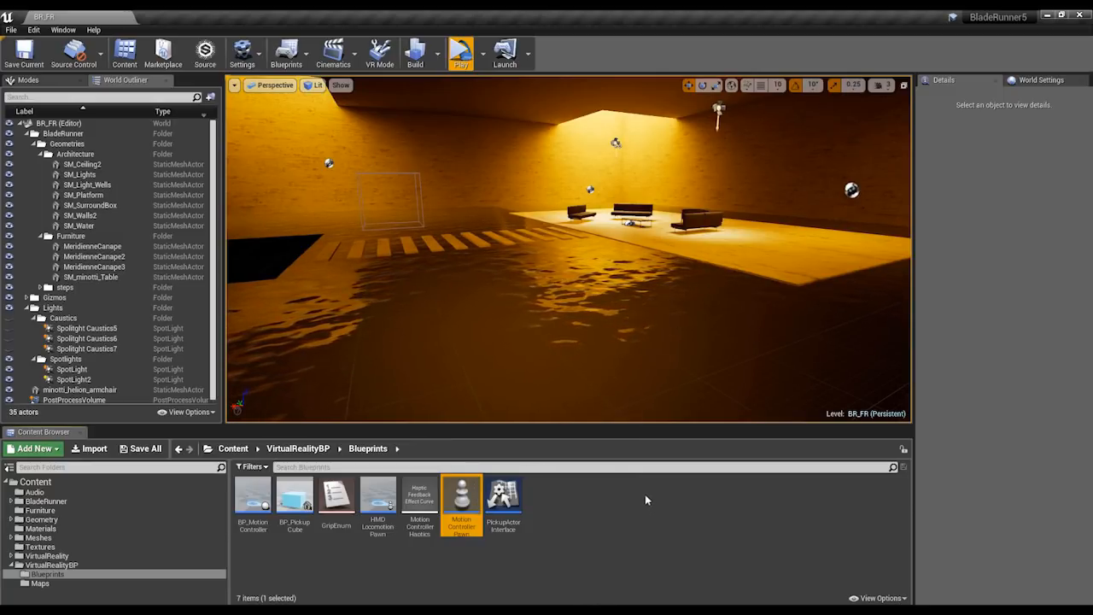
pyautogui.moveTo(628, 296); pyautogui.dragTo(612, 330, button='right')
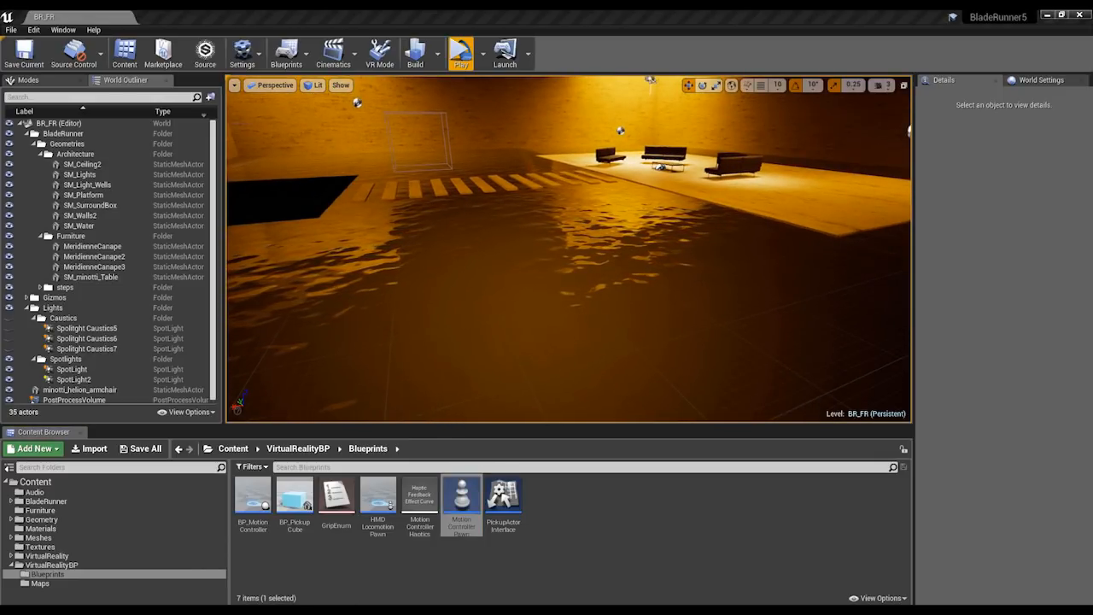
# Switch to the presentation to view the slide listing the VR scene setup steps, and return to the BladeRunner5 editor.
pyautogui.moveTo(305, 610)
pyautogui.click(366, 566)
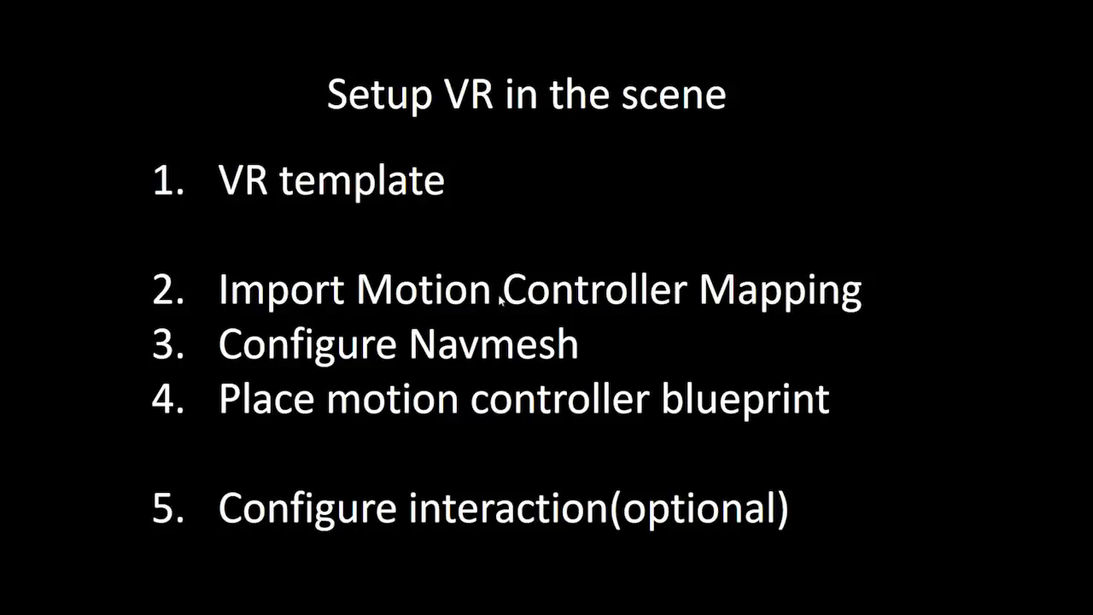
pyautogui.hotkey('alt', 'Tab')
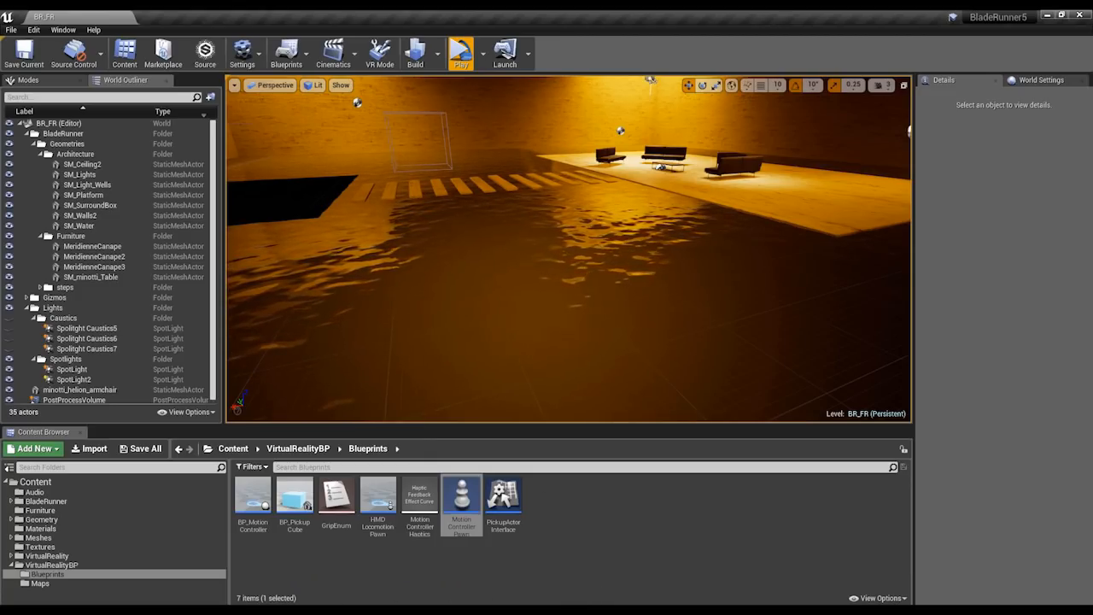
# Switch to the Epic Games Launcher and open the VRTest 4.18 project from the library.
pyautogui.click(418, 610)
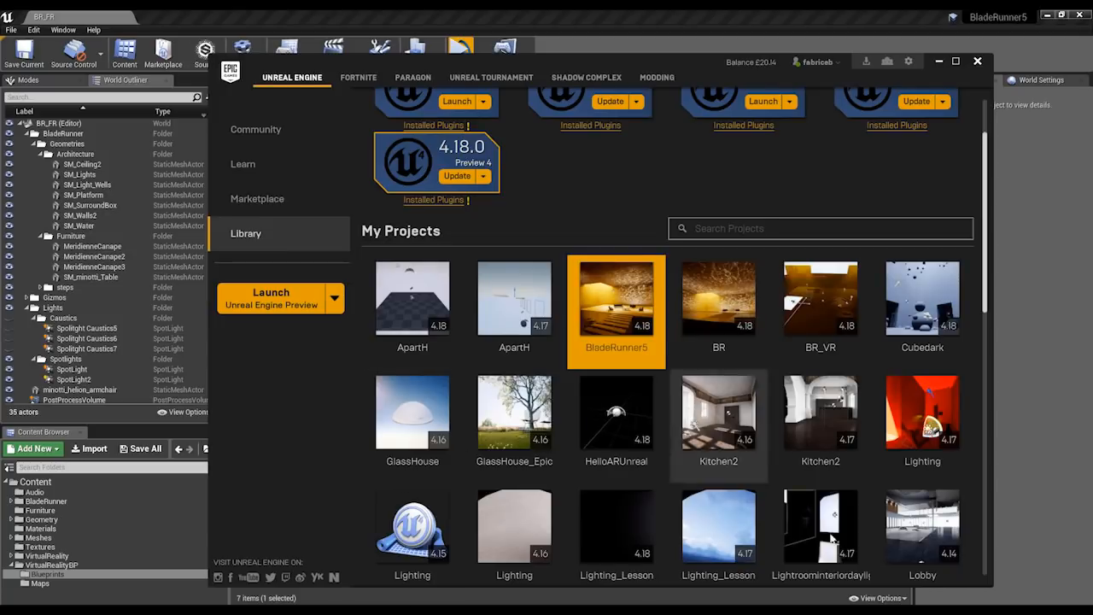
pyautogui.scroll(-5, 772, 412)
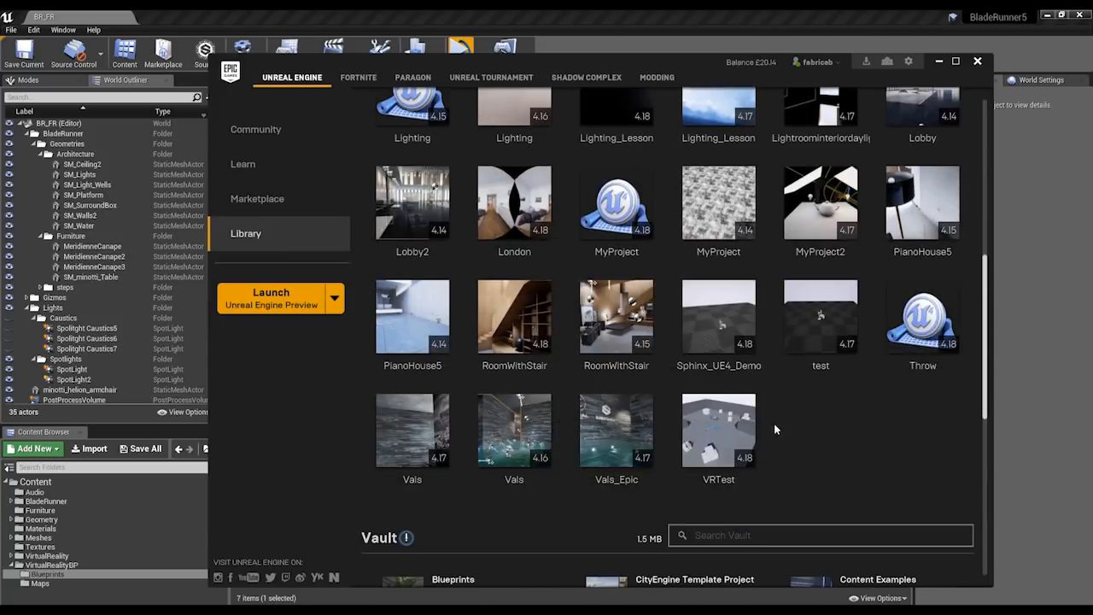
pyautogui.doubleClick(726, 433)
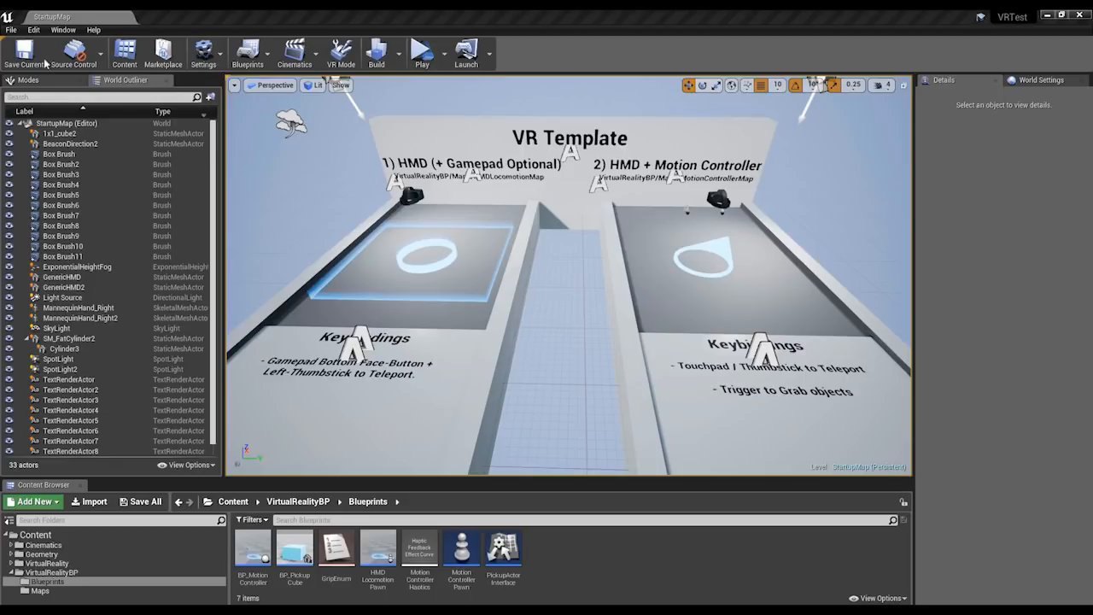
# Examine the action and axis mappings in the VRTest project's engine Input settings, then close Project Settings.
pyautogui.click(33, 31)
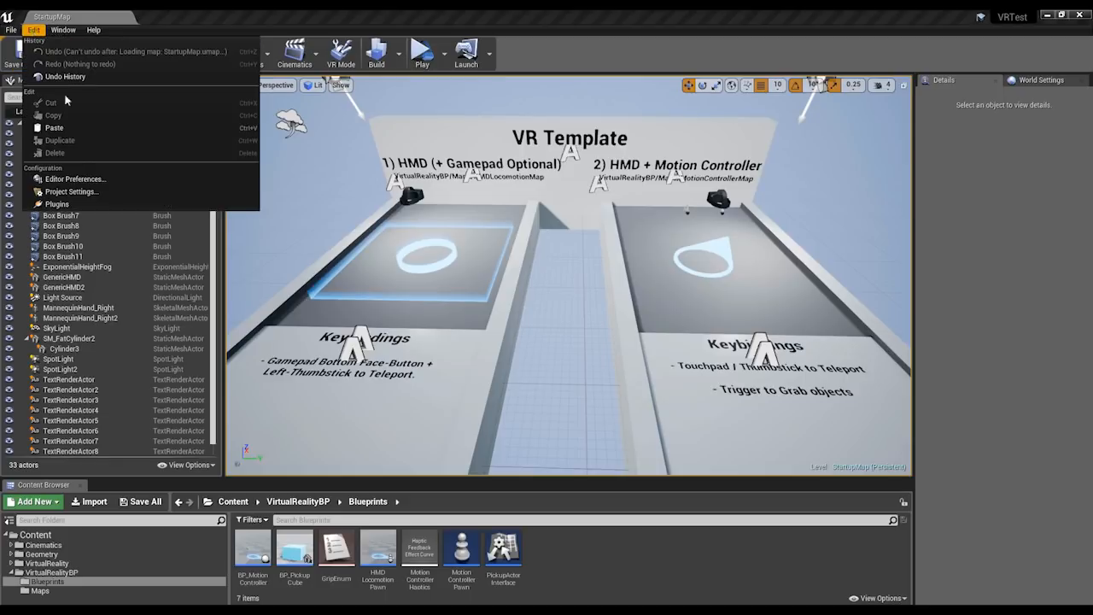
pyautogui.click(60, 191)
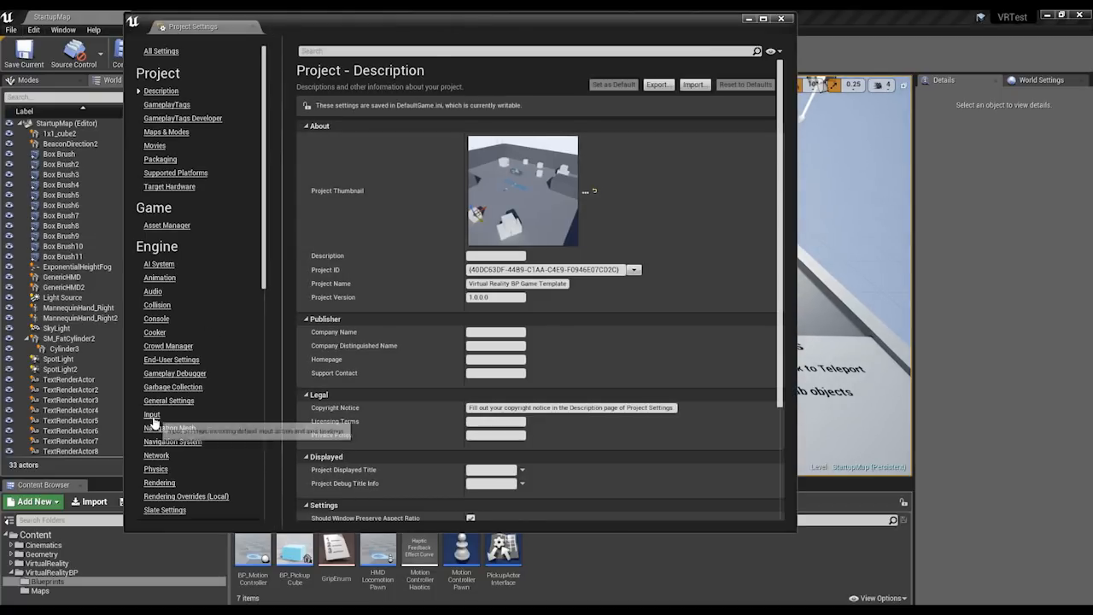
pyautogui.click(151, 414)
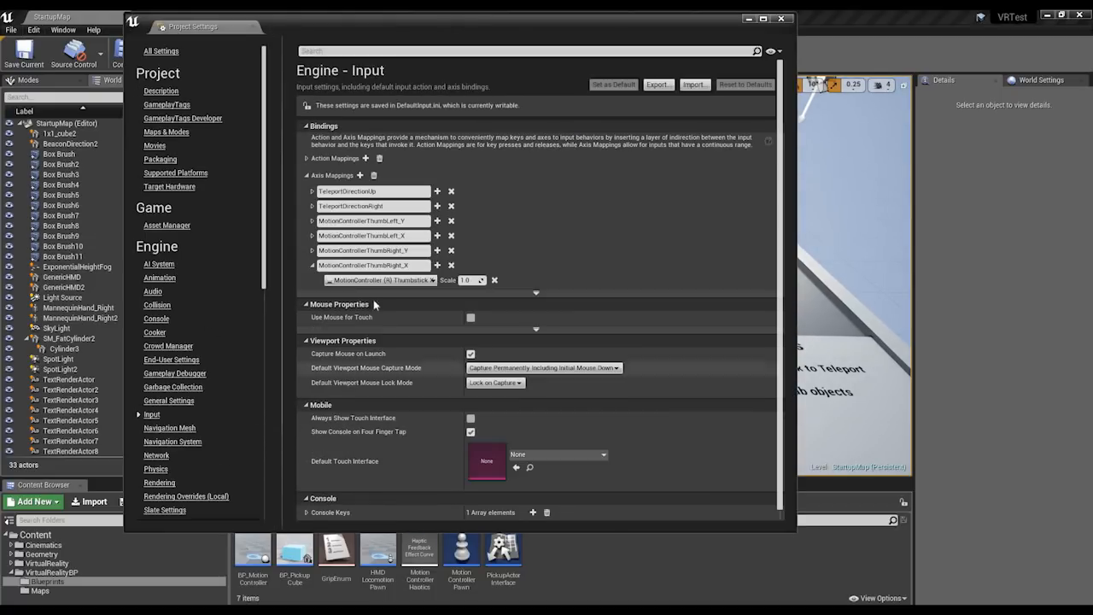
pyautogui.click(306, 158)
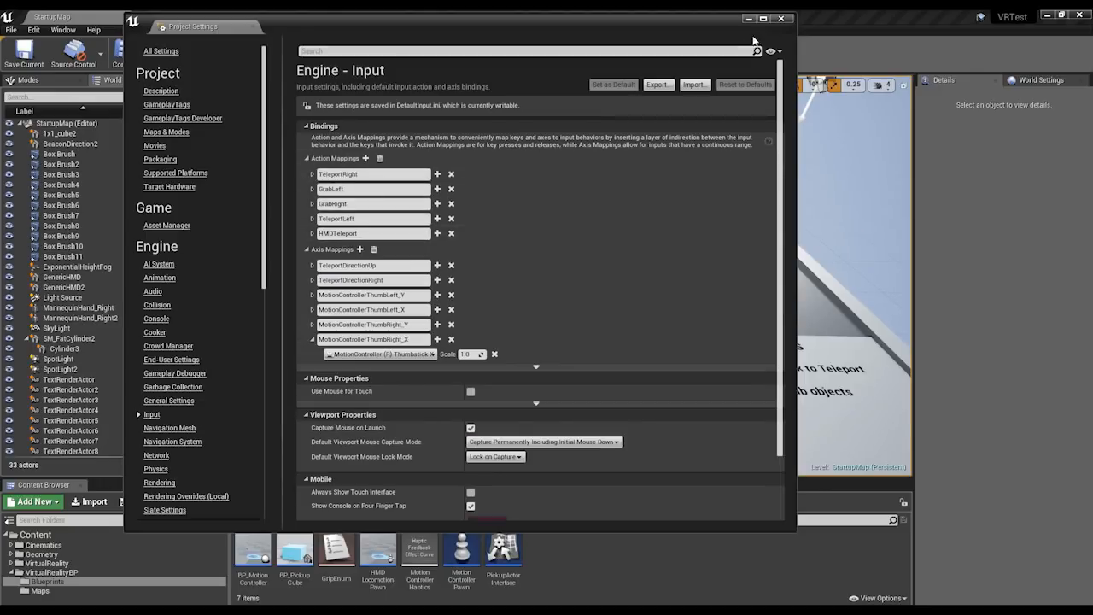
pyautogui.click(780, 18)
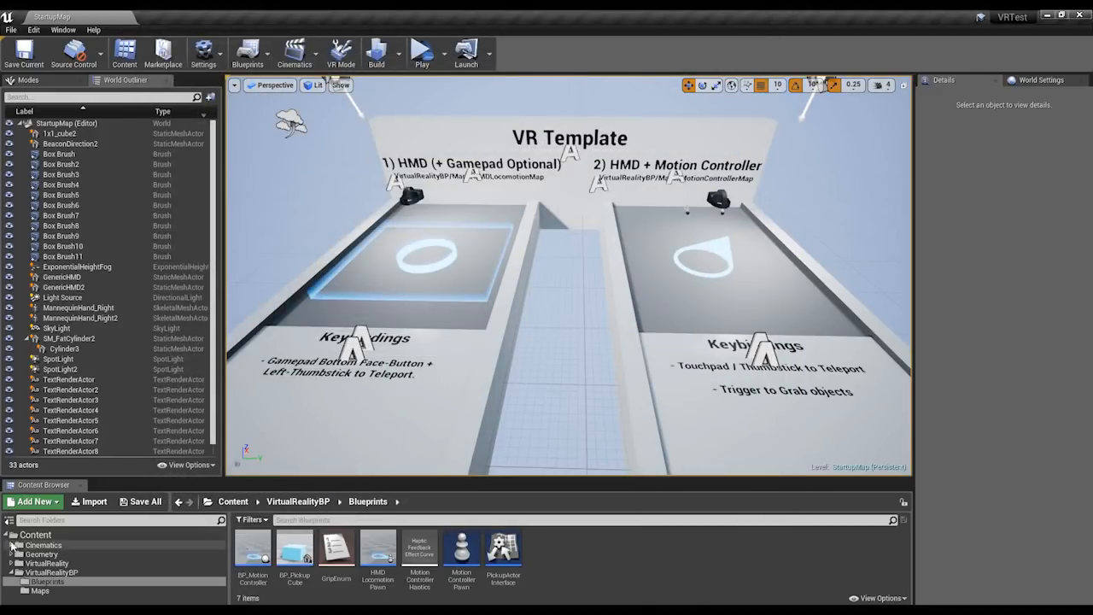
# Show VRTest's root Content folder in File Explorer and go to the project's Config folder.
pyautogui.click(66, 536)
pyautogui.rightClick(68, 538)
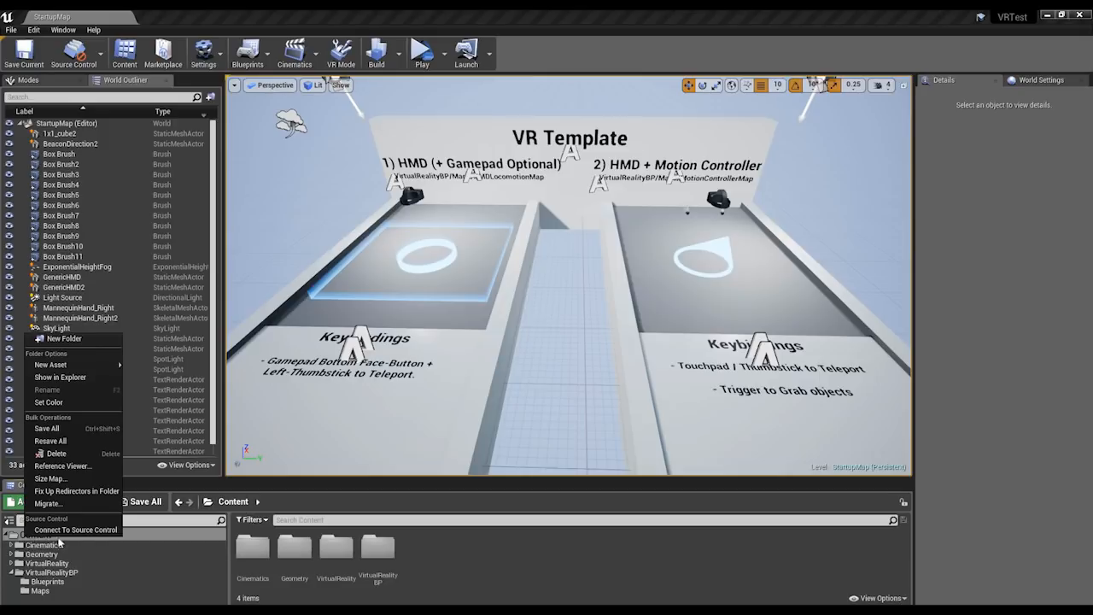
pyautogui.click(75, 378)
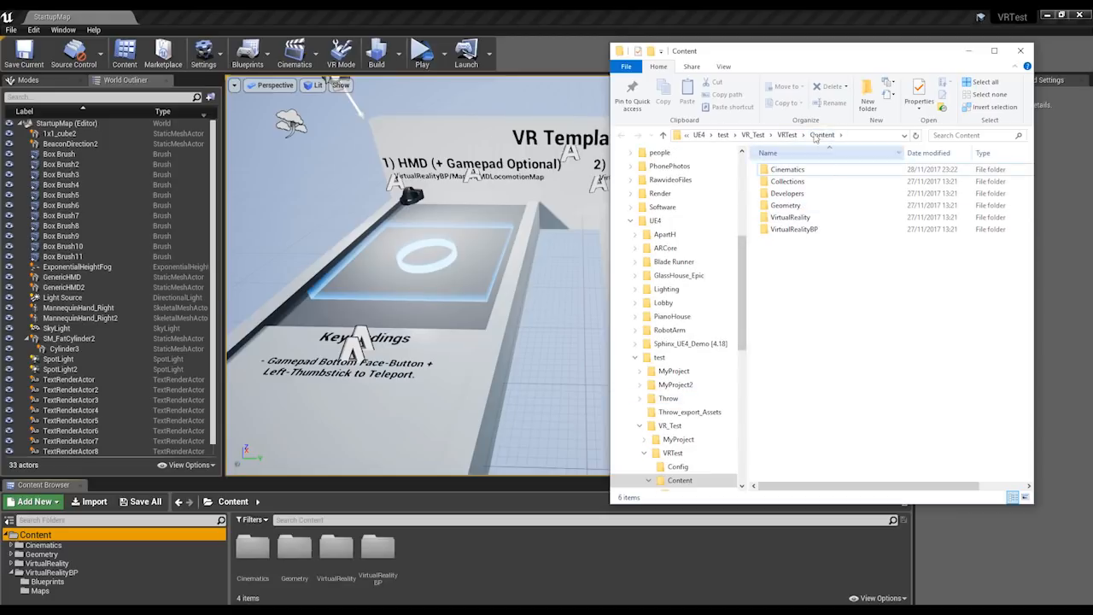
pyautogui.click(677, 467)
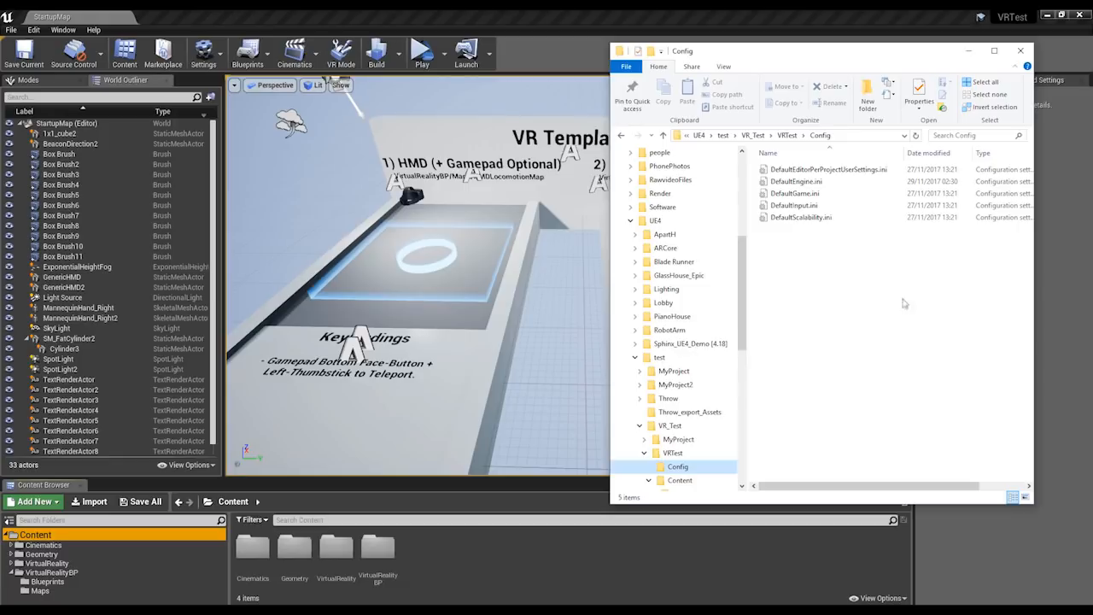
# Examine the axis and action mappings in DefaultInput.ini in Notepad, then close the file.
pyautogui.click(799, 206)
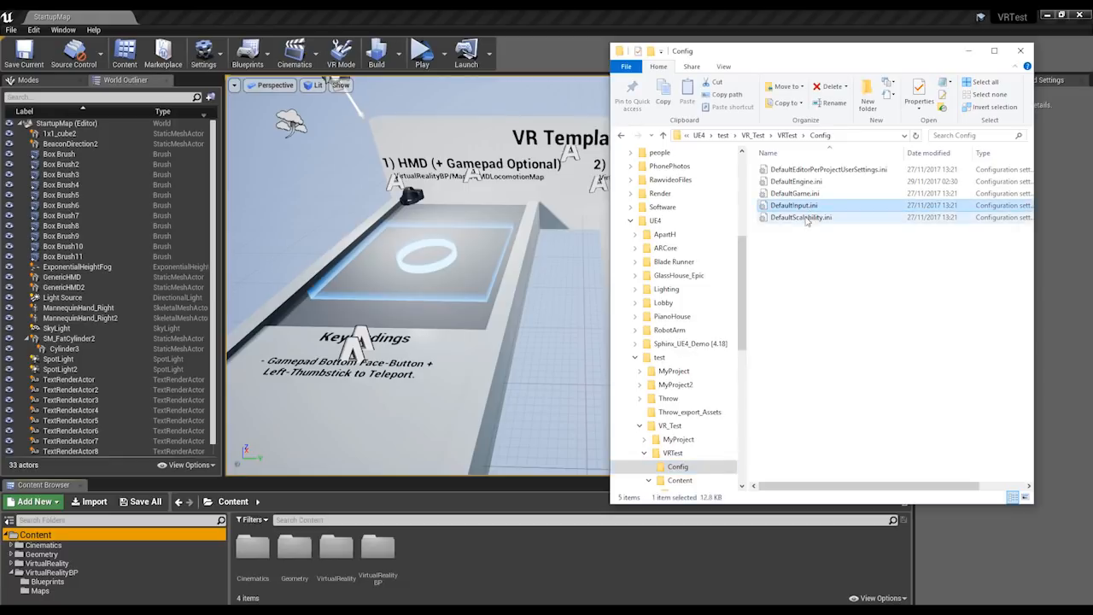
pyautogui.doubleClick(811, 205)
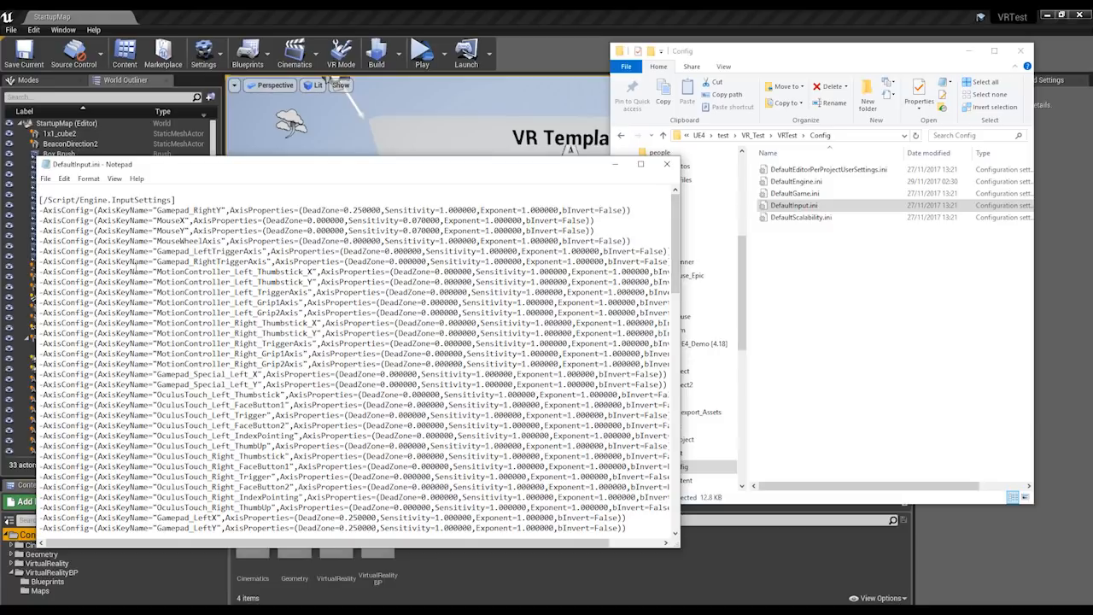
pyautogui.scroll(-8, 134, 269)
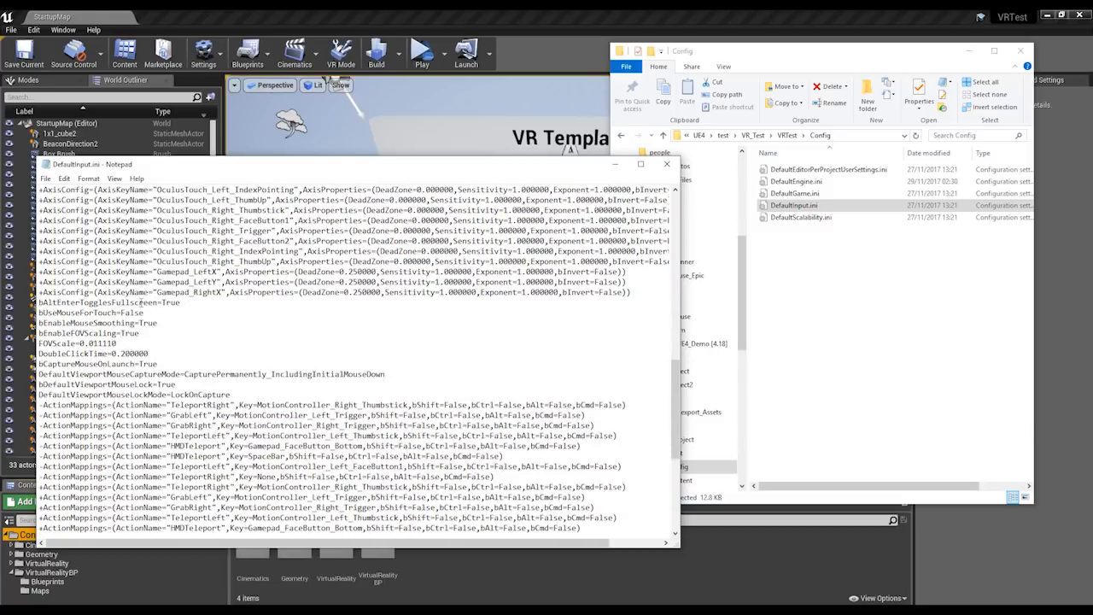
pyautogui.scroll(4, 196, 282)
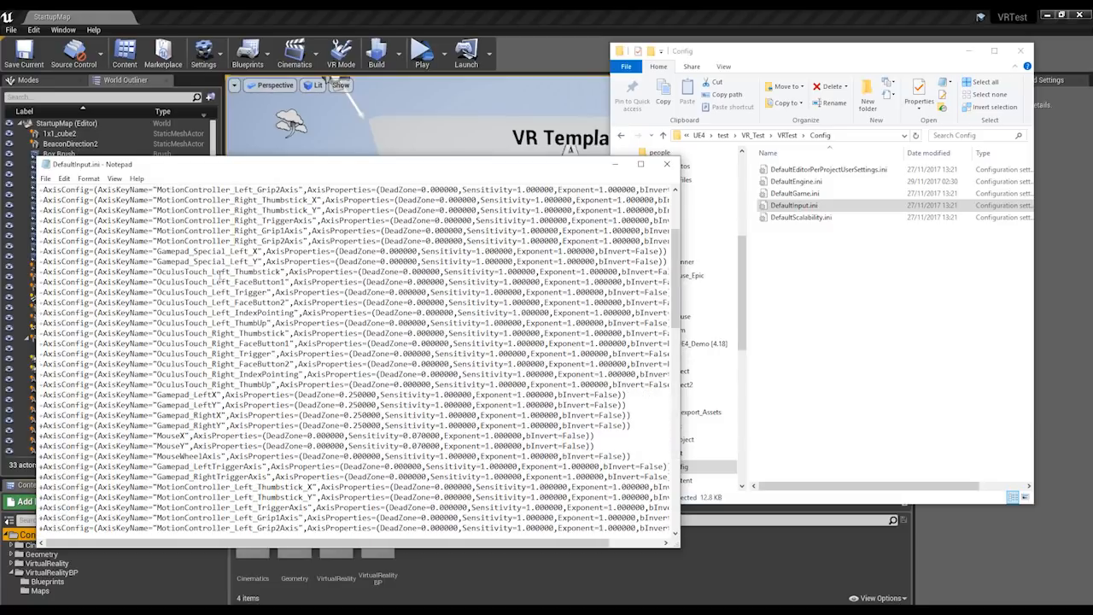
pyautogui.click(666, 163)
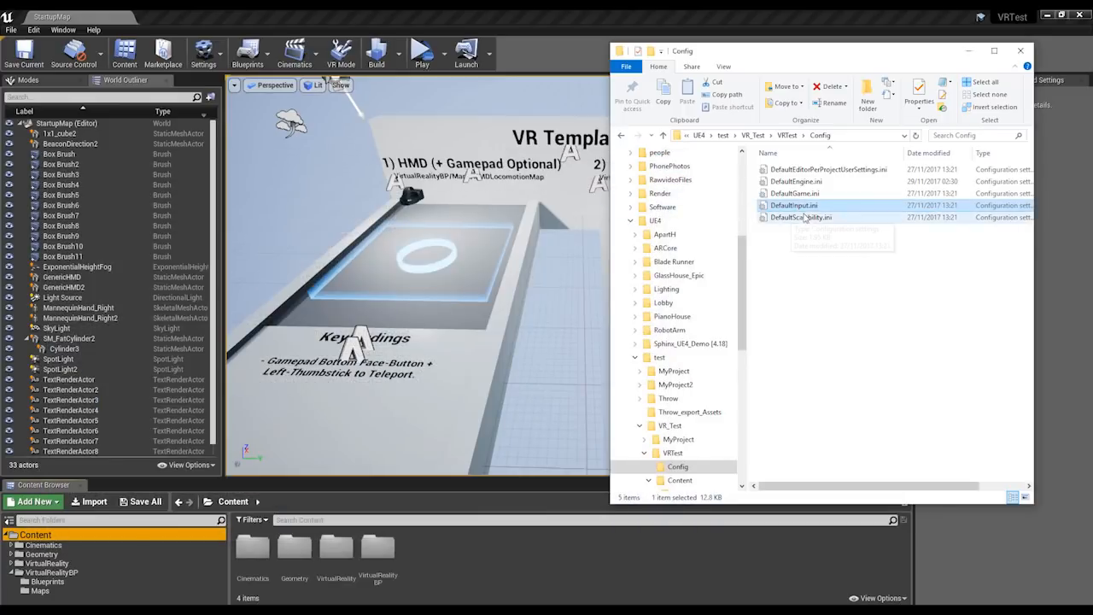
# Copy DefaultInput.ini from VRTest's Config folder, then close File Explorer and the VRTest editor.
pyautogui.rightClick(810, 209)
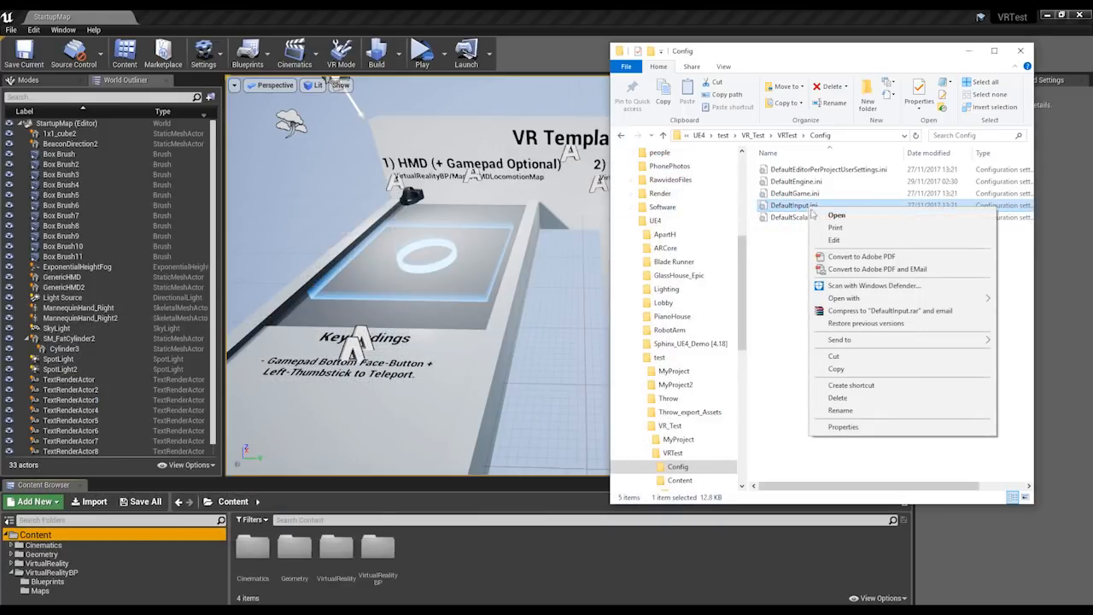
pyautogui.click(830, 369)
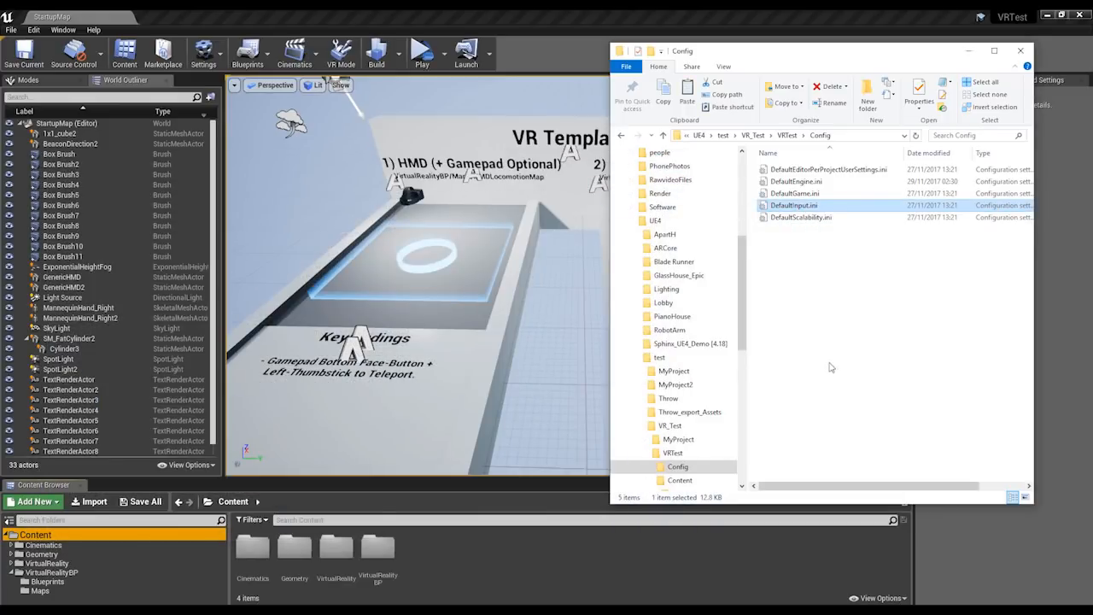
pyautogui.click(1021, 55)
pyautogui.click(1079, 16)
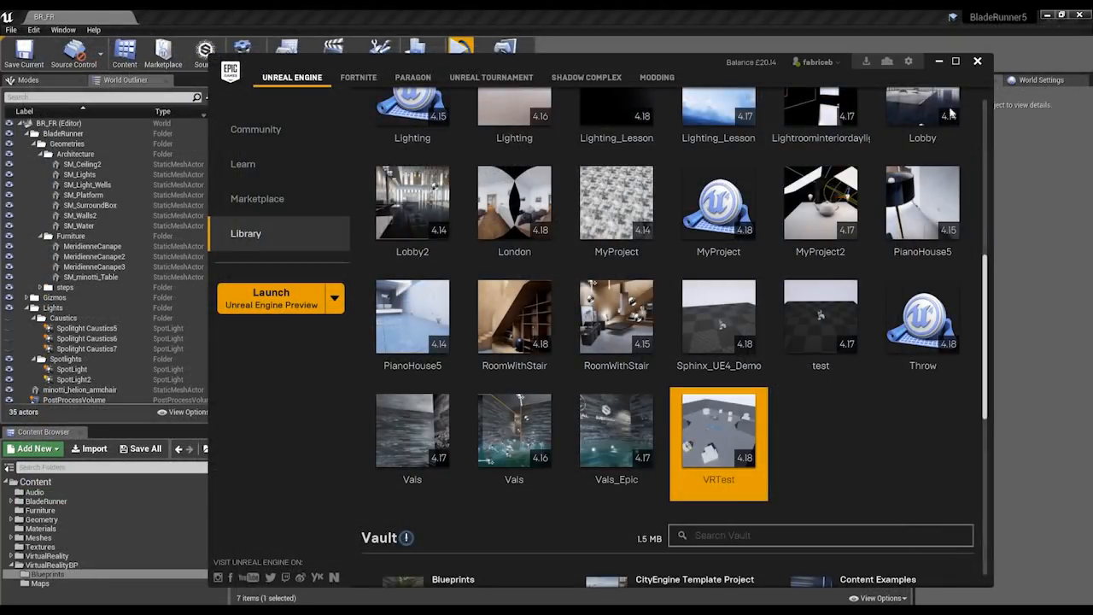
# Switch to the BladeRunner5 editor, show its root Content folder in File Explorer, and go to the project's Config folder.
pyautogui.click(839, 9)
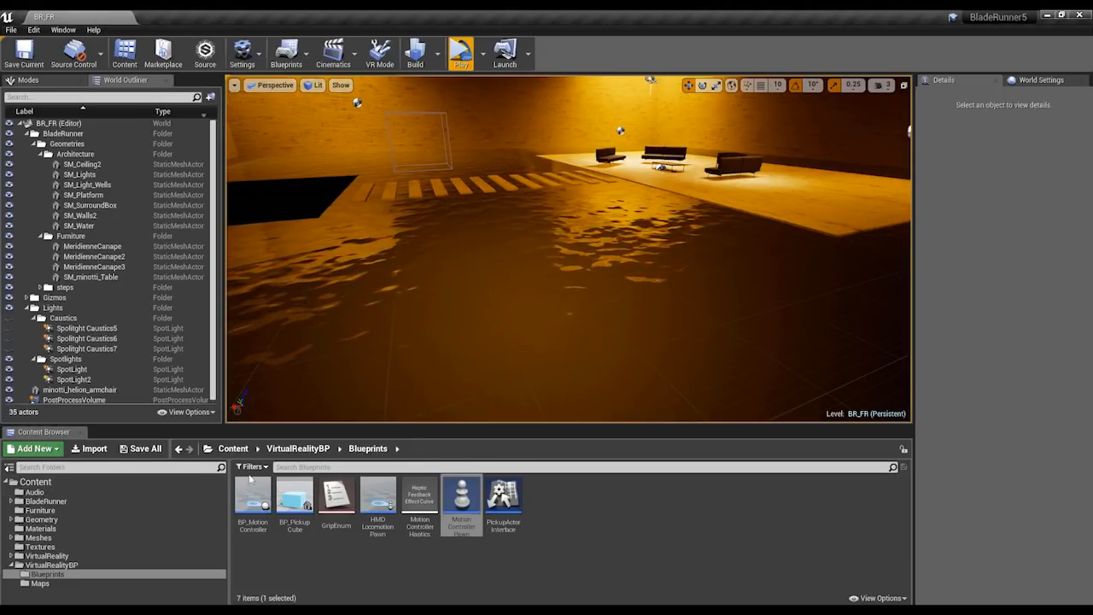
pyautogui.click(45, 481)
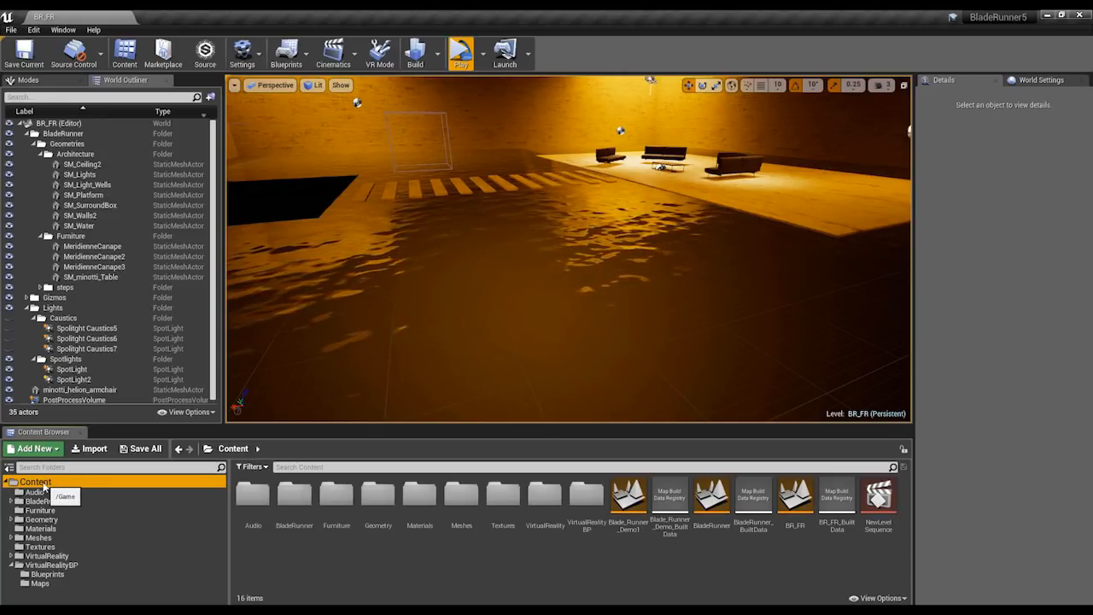
pyautogui.rightClick(44, 483)
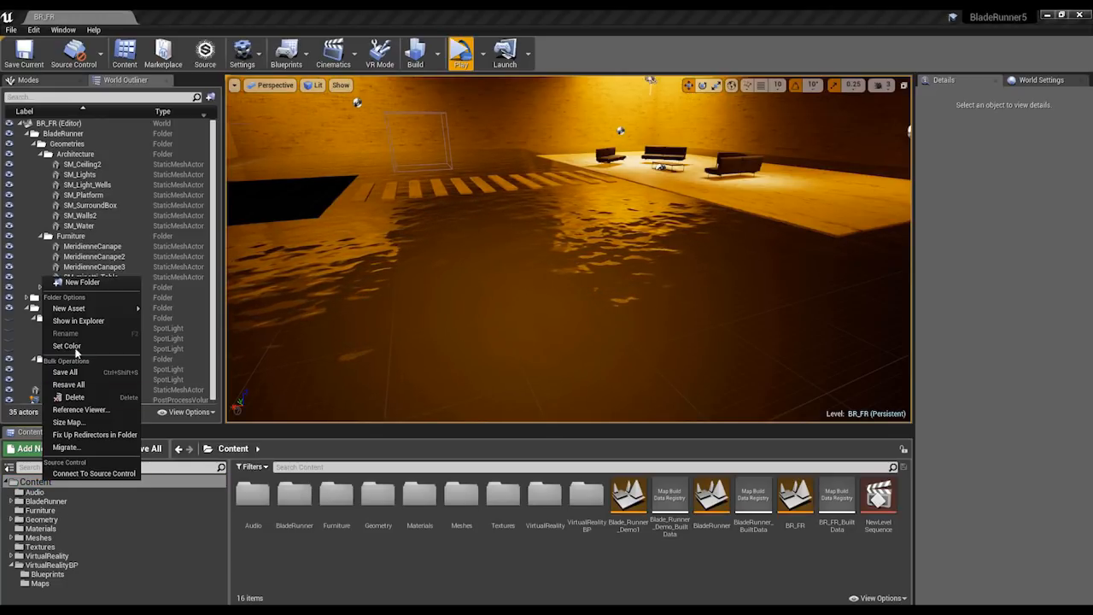
pyautogui.click(79, 321)
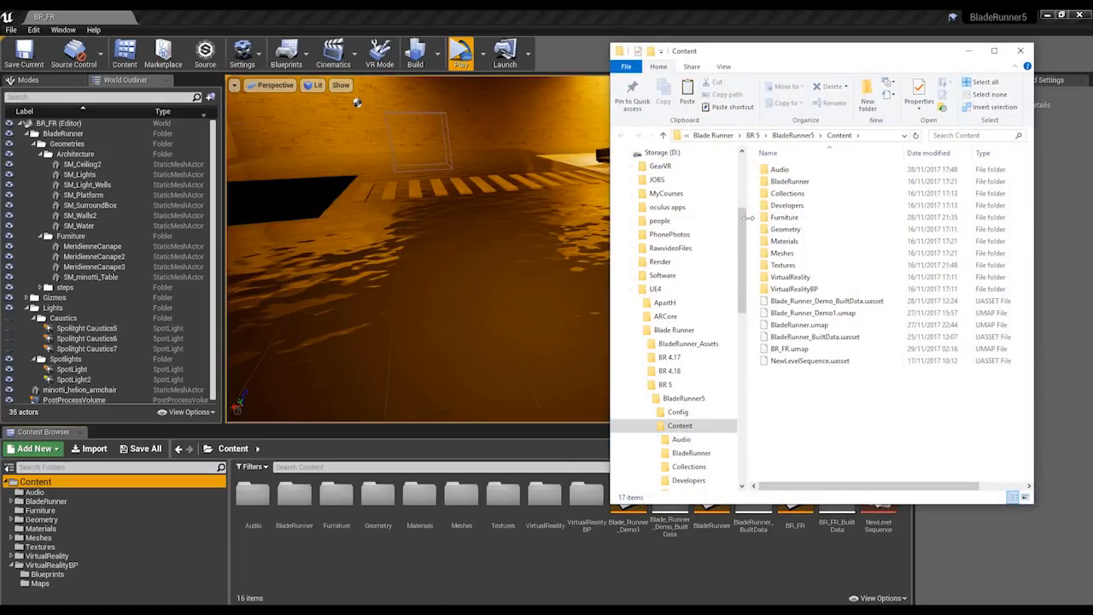
pyautogui.click(676, 413)
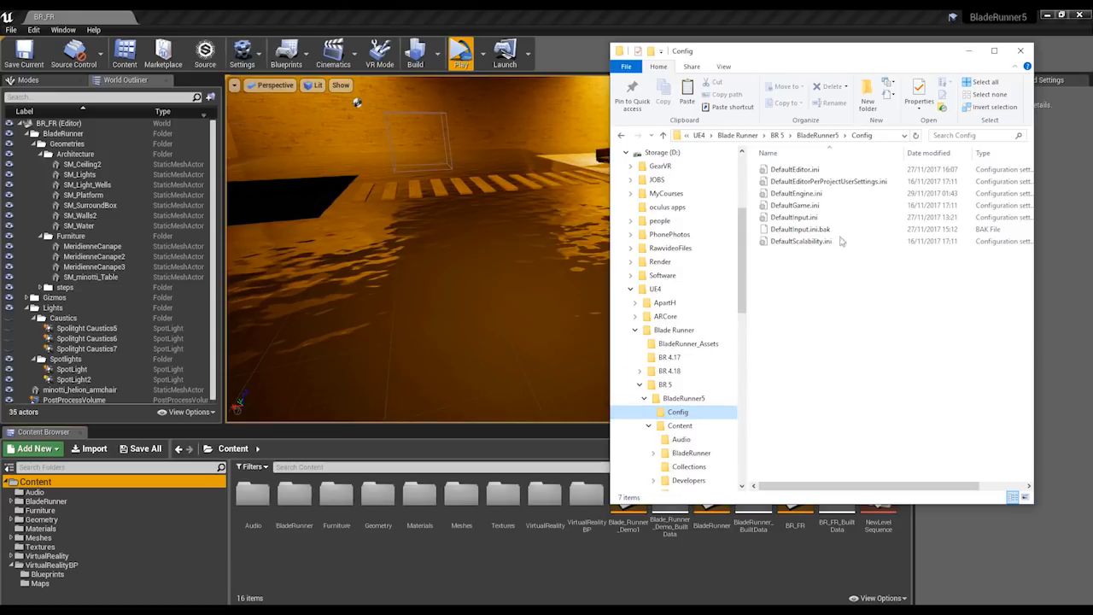
# Locate DefaultInput.ini and the paste option in BladeRunner5's Config folder, then close File Explorer without pasting.
pyautogui.moveTo(838, 53); pyautogui.dragTo(641, 46)
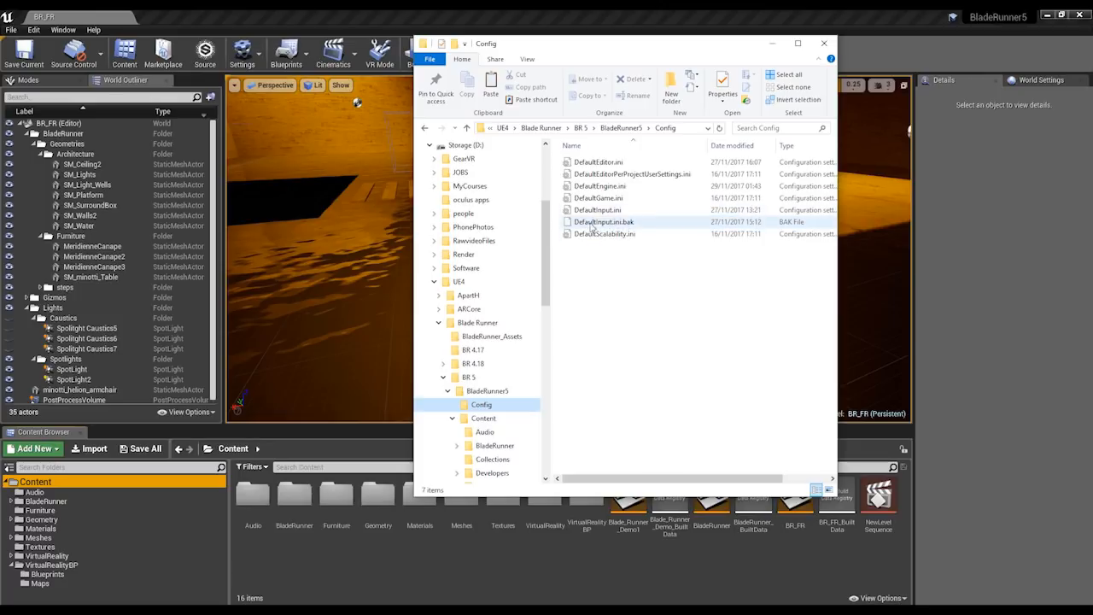
pyautogui.rightClick(597, 310)
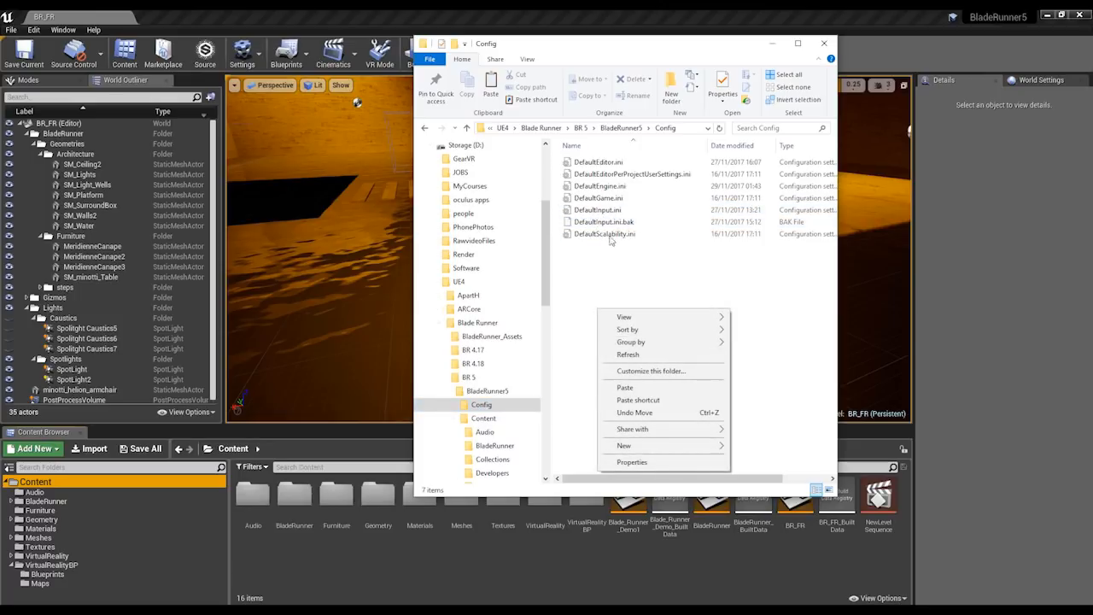
pyautogui.click(593, 272)
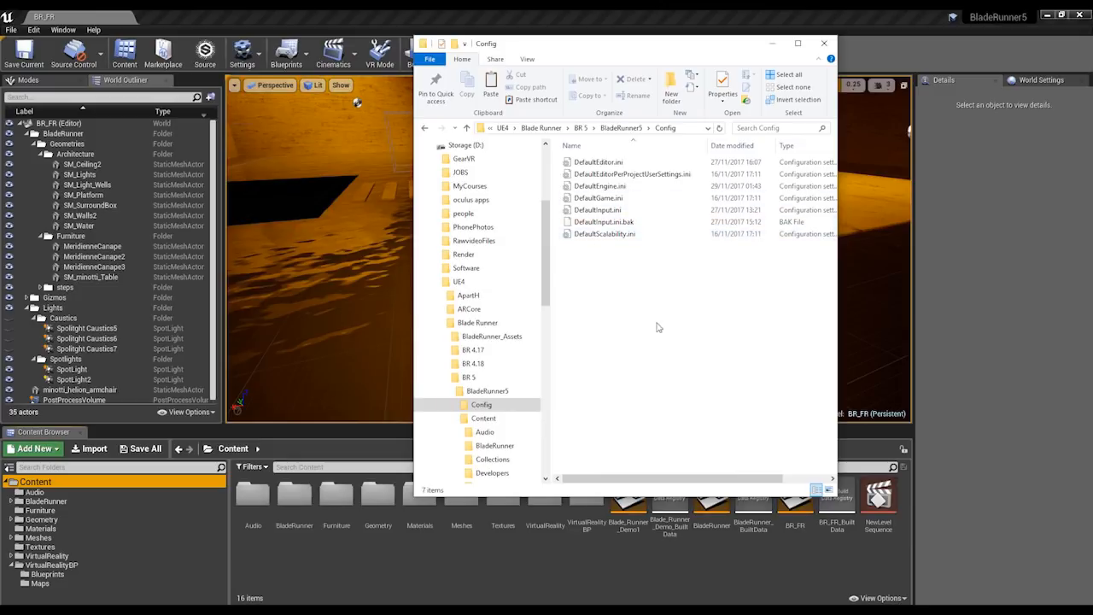
pyautogui.click(822, 45)
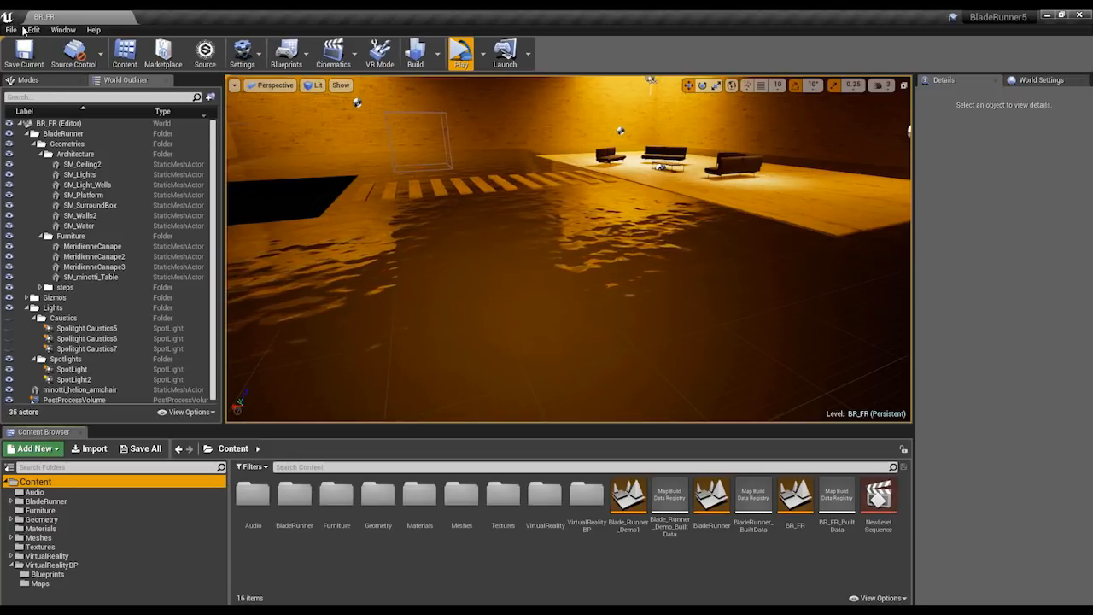
# Examine the action and axis mappings in BladeRunner5's engine Input settings, then close Project Settings.
pyautogui.click(31, 30)
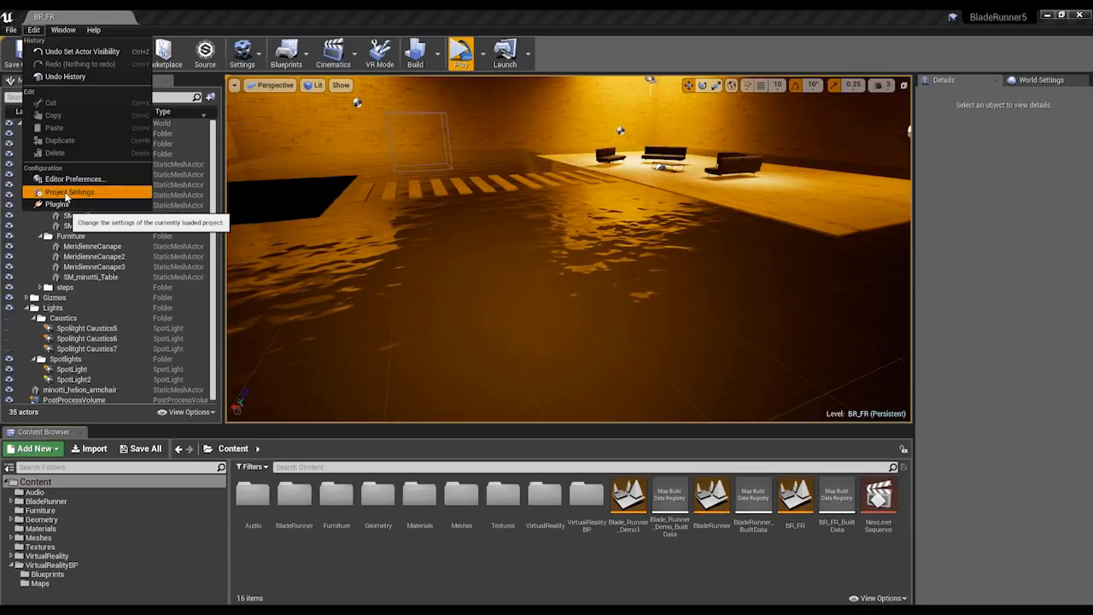
pyautogui.click(66, 195)
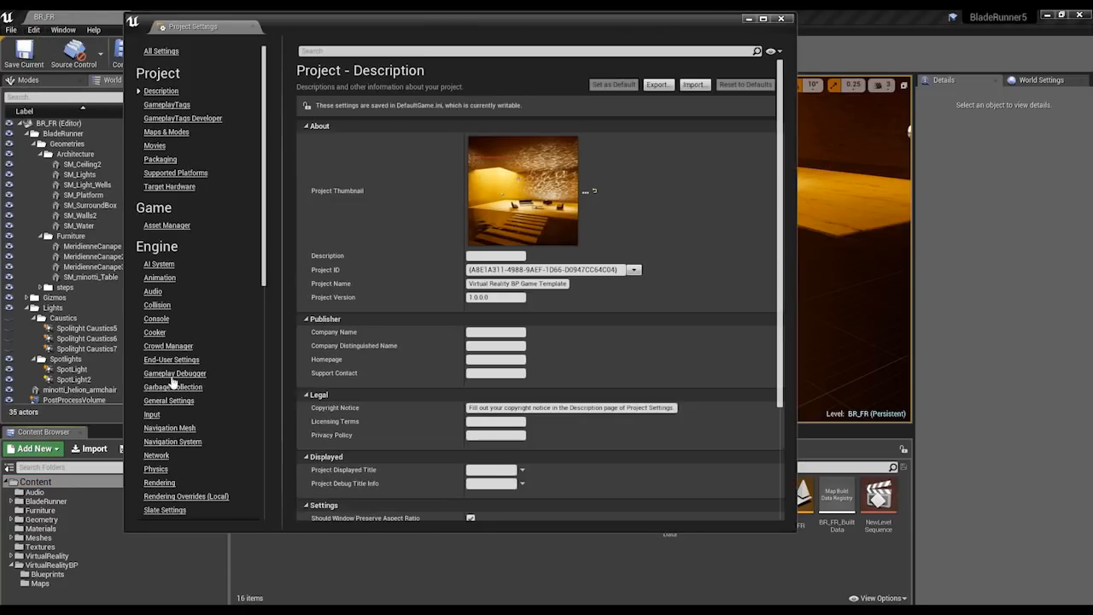
pyautogui.click(153, 414)
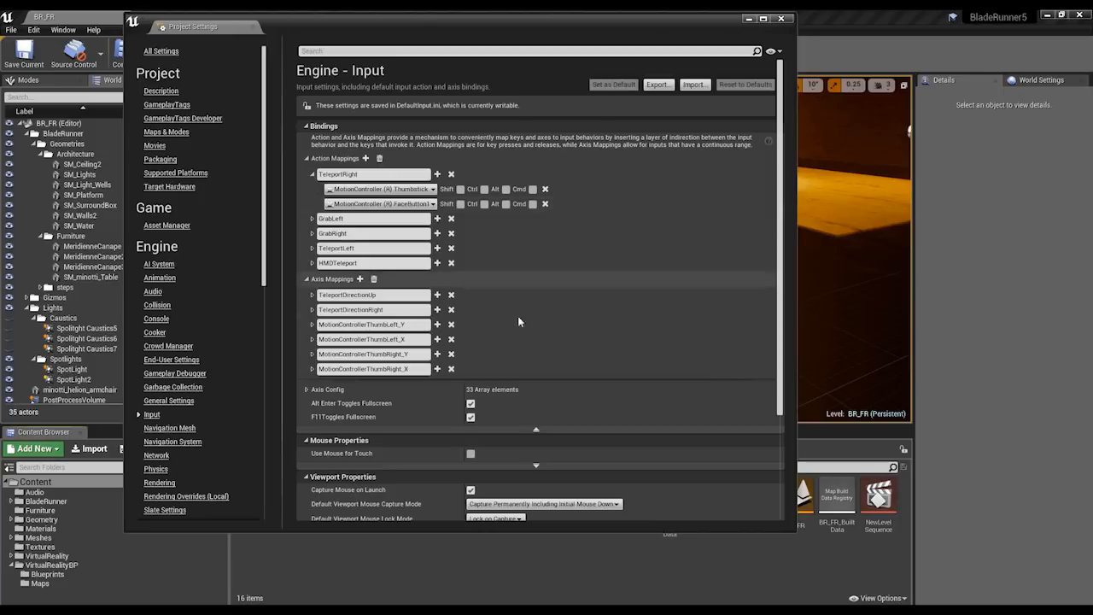
pyautogui.click(311, 174)
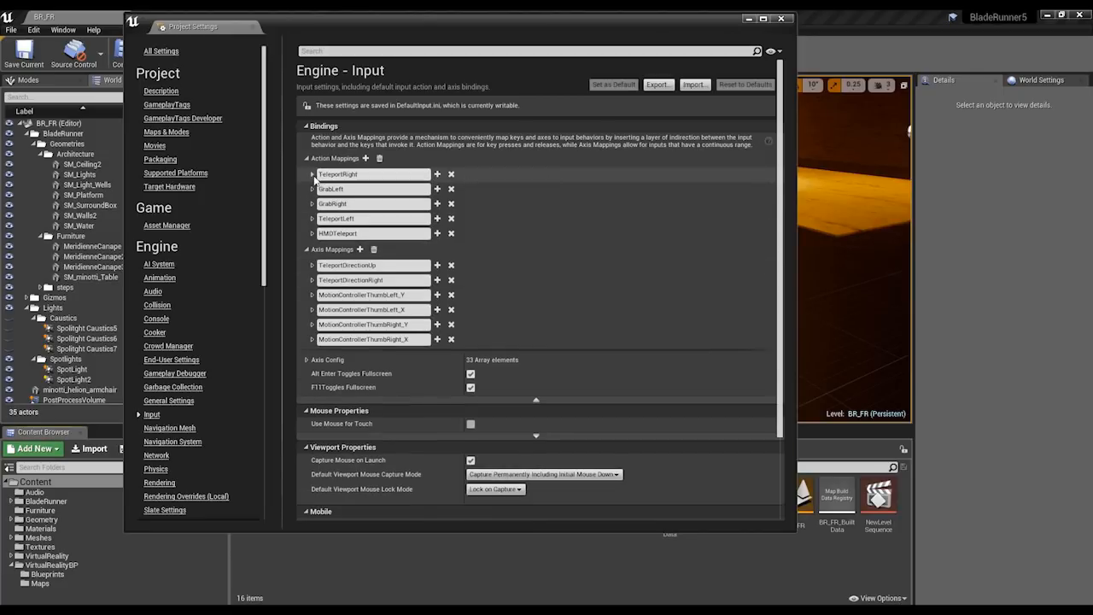
pyautogui.click(306, 158)
pyautogui.click(305, 176)
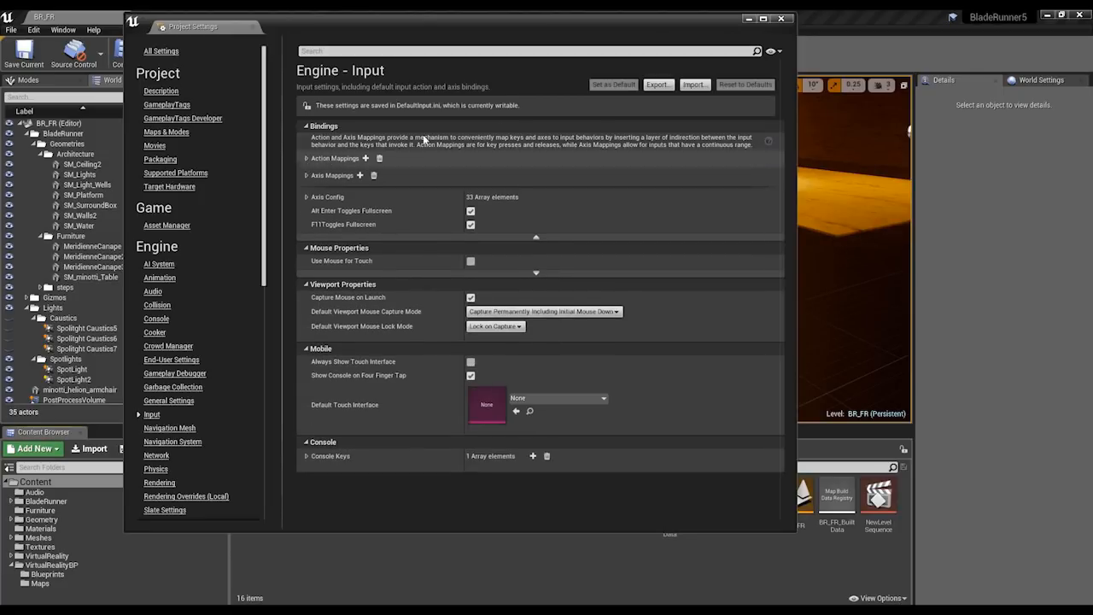
pyautogui.click(781, 19)
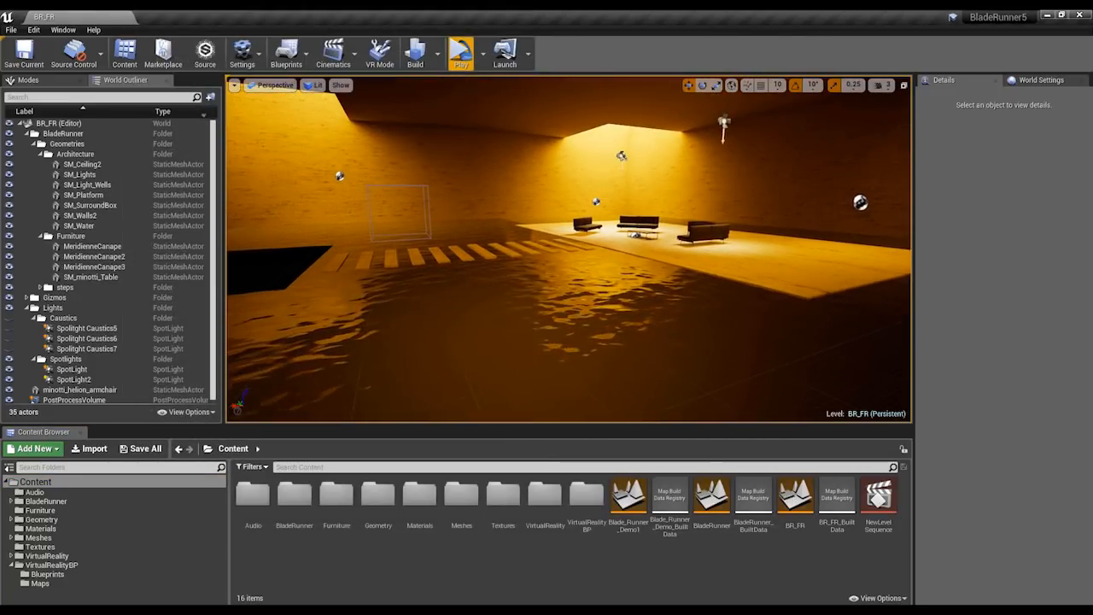
# Check the "Setup VR in the scene" slide in the PowerPoint slide show, then return to the Unreal Editor.
pyautogui.click(305, 610)
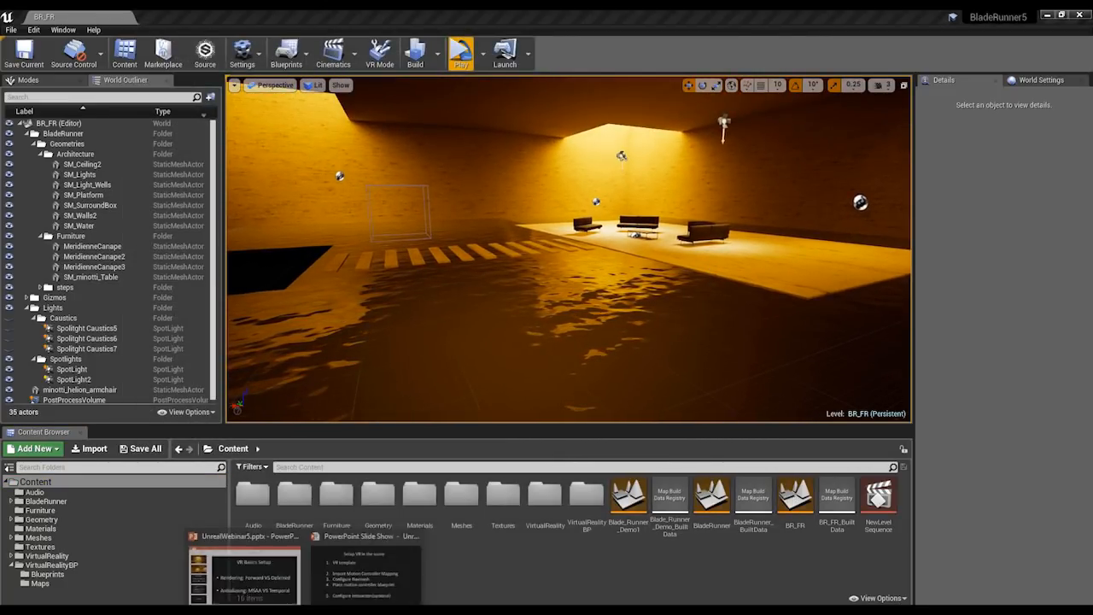
pyautogui.click(373, 567)
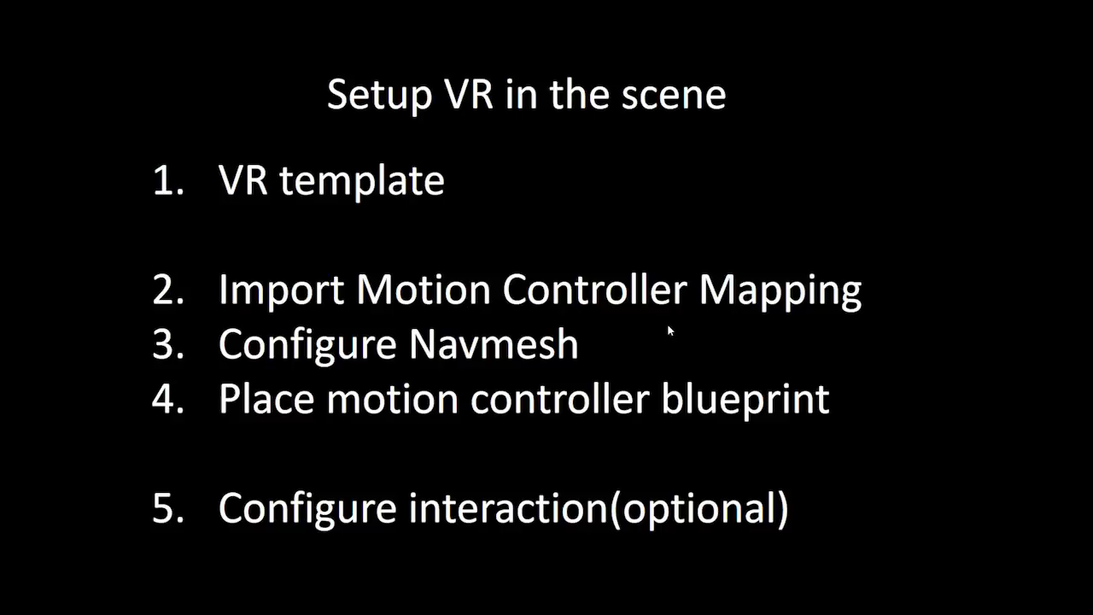
pyautogui.hotkey('alt', 'Tab')
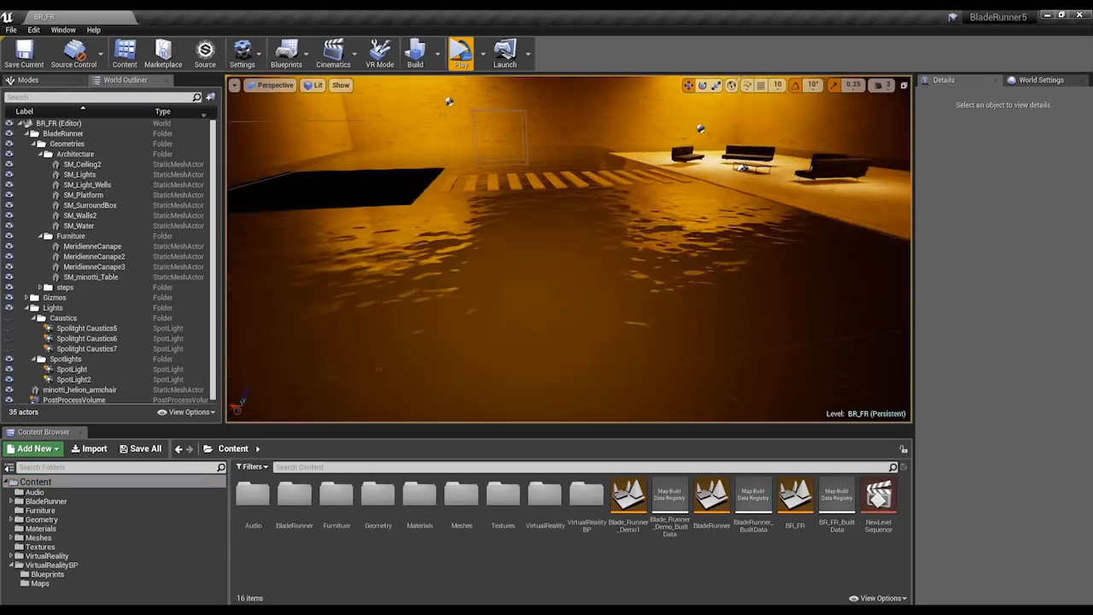
# Search the placeable actors for "nav" and place a Nav Mesh Bounds Volume beside the stepping slabs in the scene.
pyautogui.moveTo(568, 247); pyautogui.dragTo(596, 258, button='right')
pyautogui.press('e')
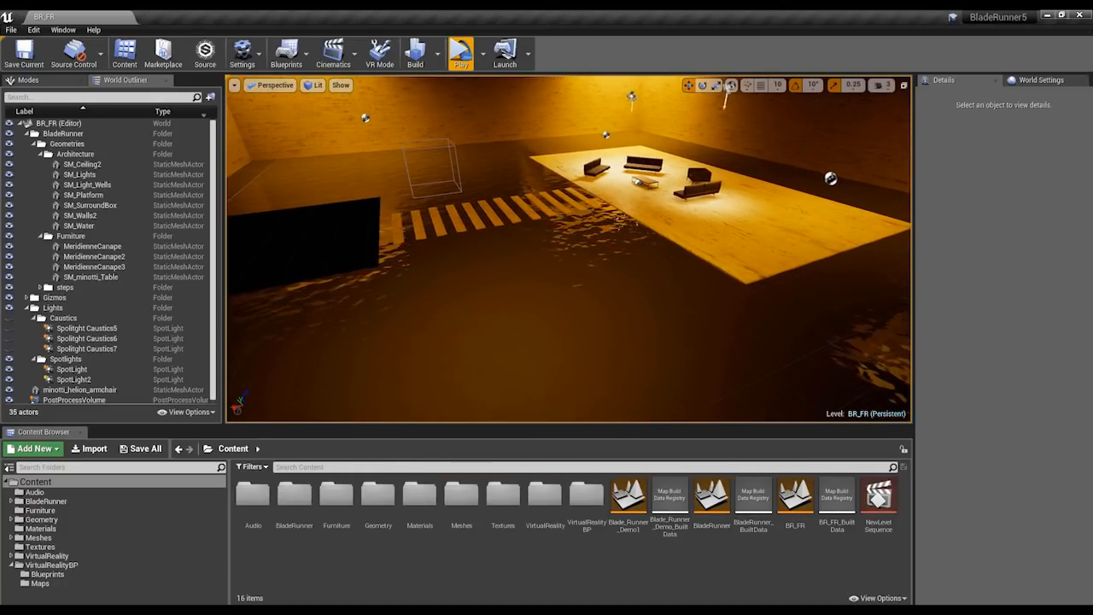
pyautogui.click(28, 79)
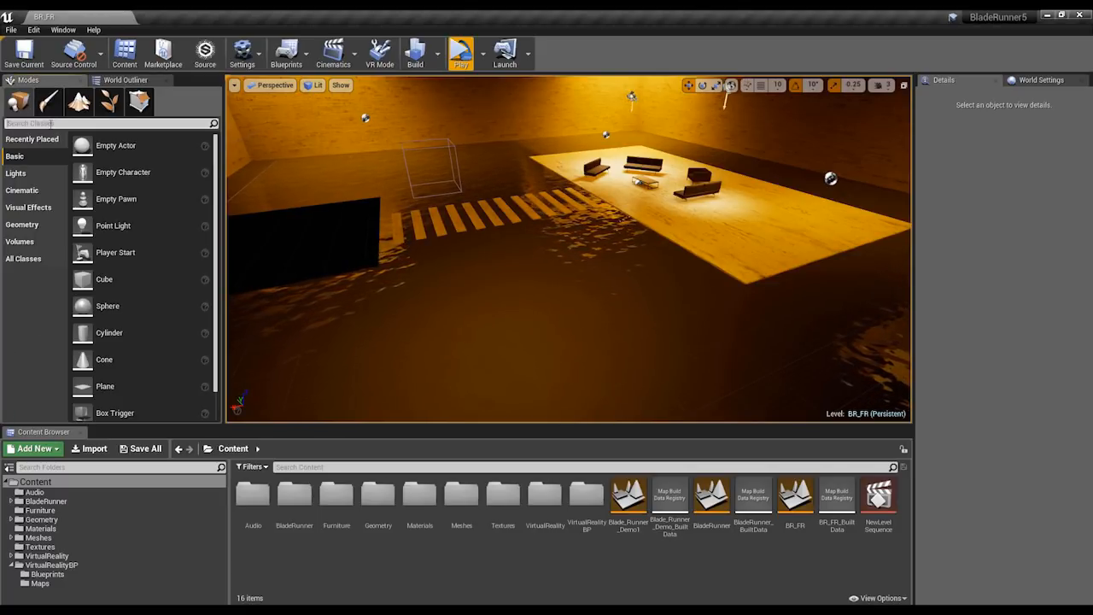
pyautogui.click(50, 124)
pyautogui.write('n')
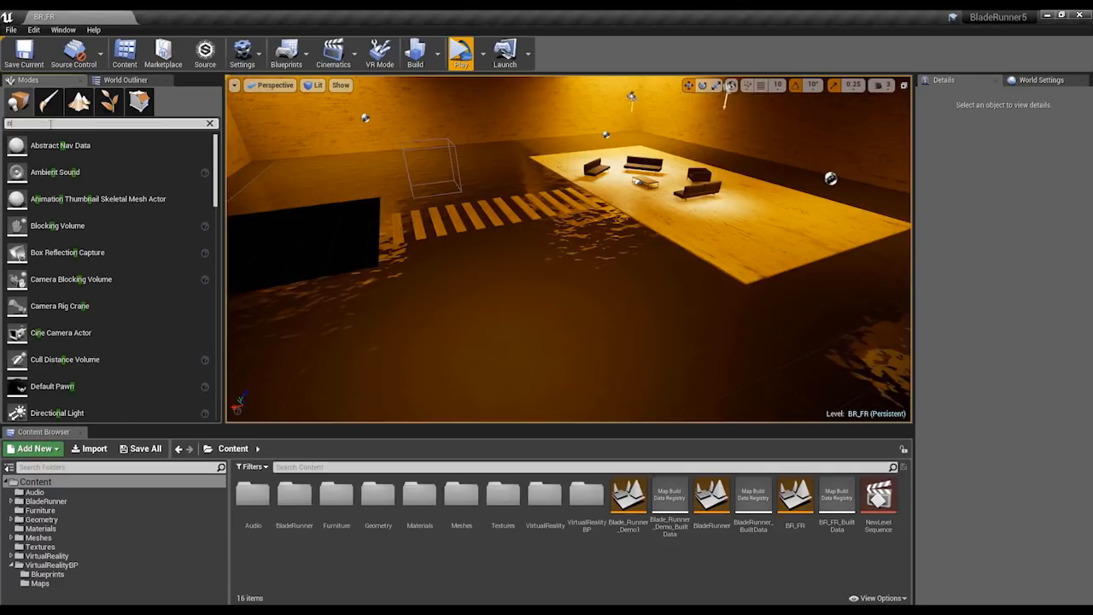
pyautogui.write('a')
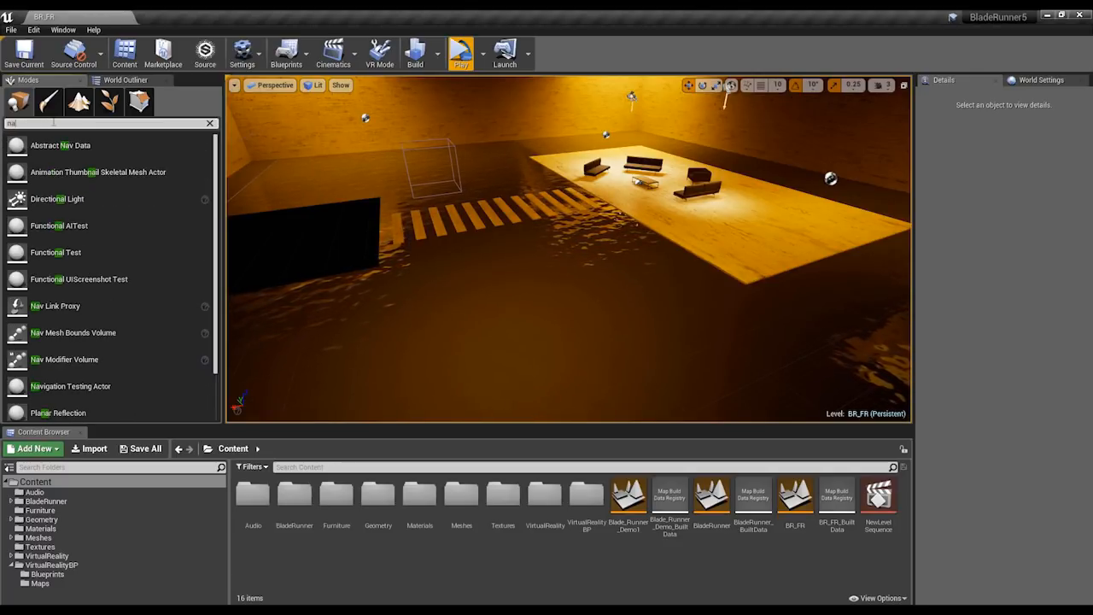
pyautogui.write('v')
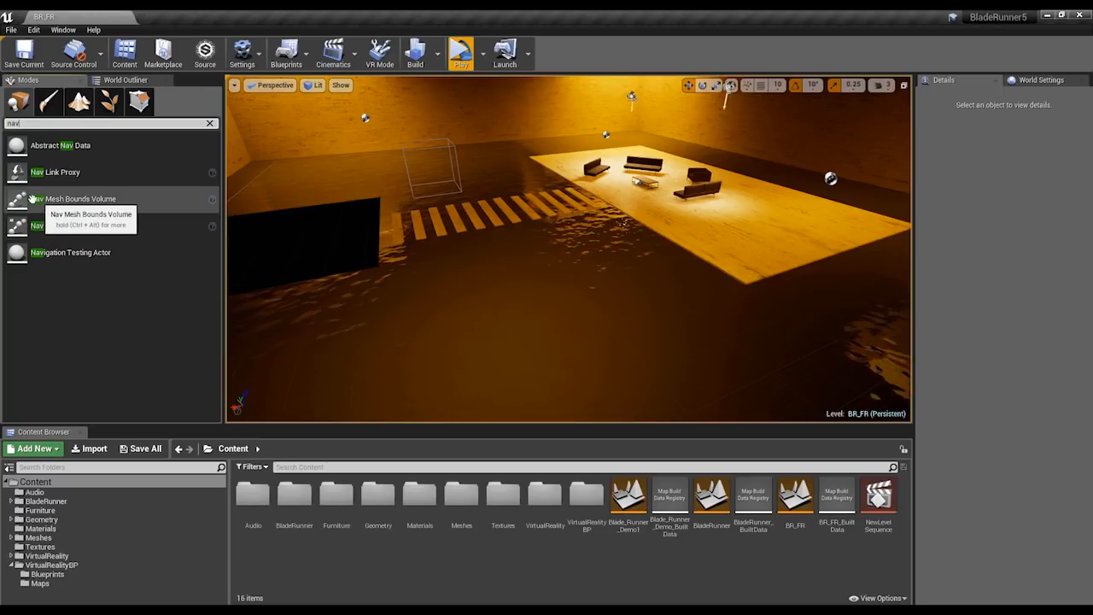
pyautogui.moveTo(33, 199); pyautogui.dragTo(526, 218)
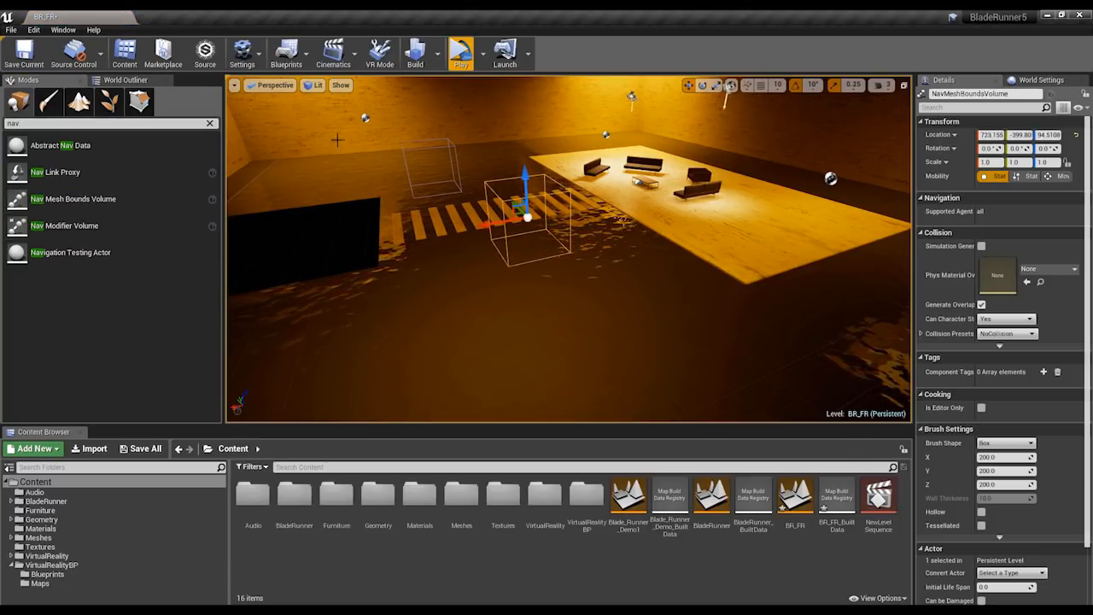
# In the top view, scale the Nav Mesh Bounds Volume to 15 in X and Y.
pyautogui.click(273, 84)
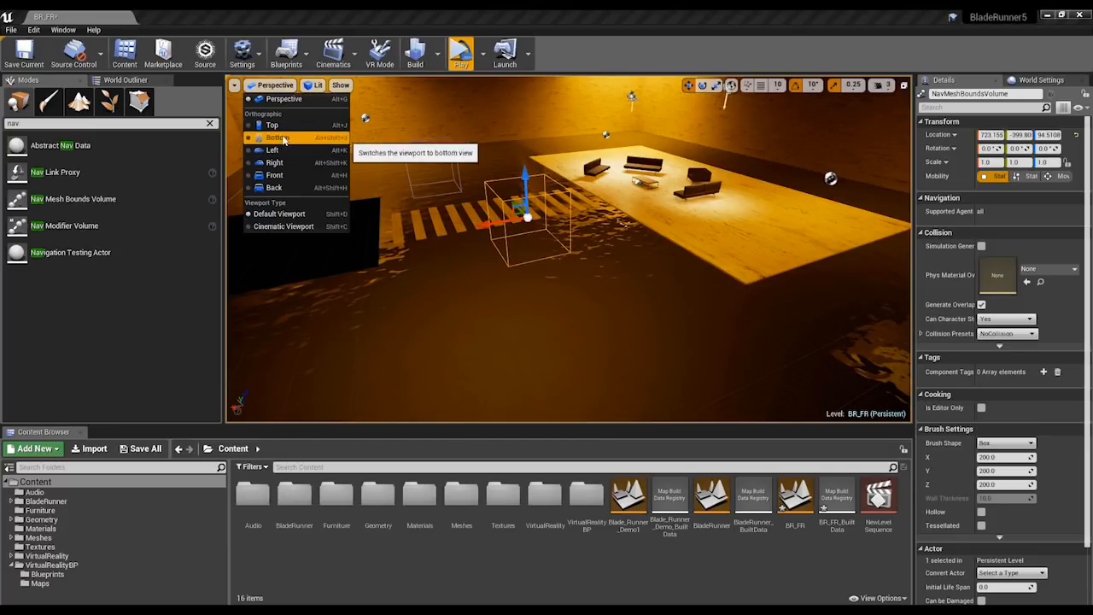
pyautogui.click(271, 125)
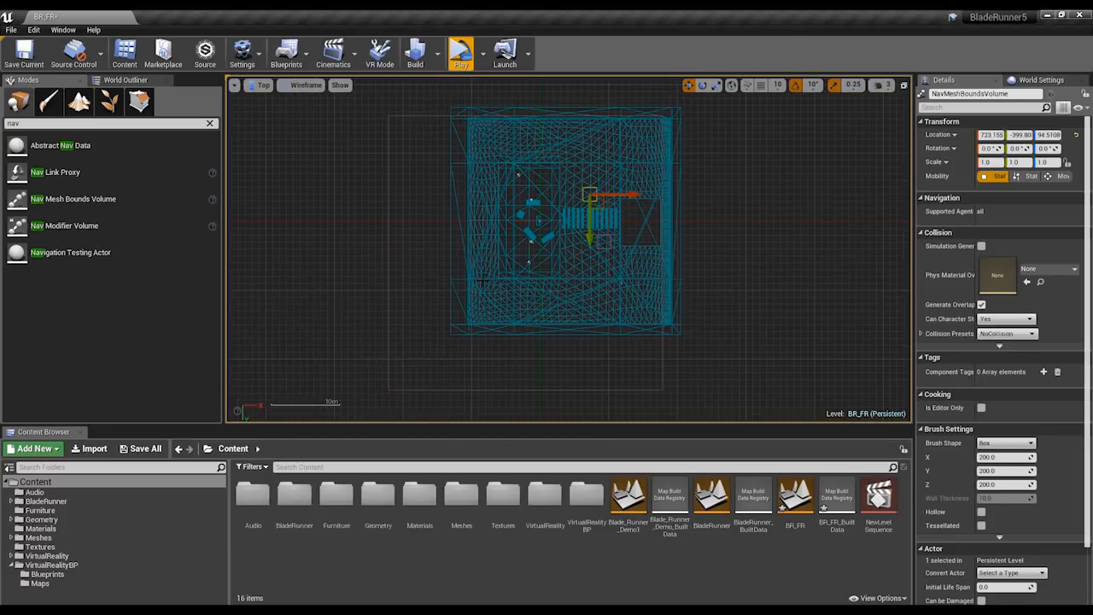
pyautogui.press('e')
pyautogui.press('r')
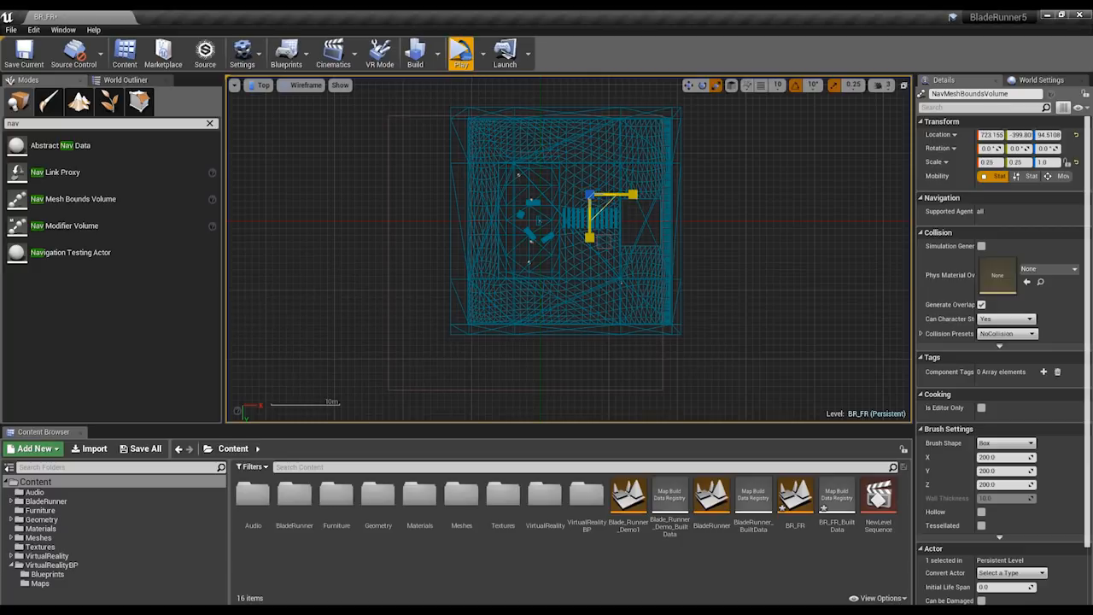
pyautogui.moveTo(605, 192); pyautogui.dragTo(673, 192)
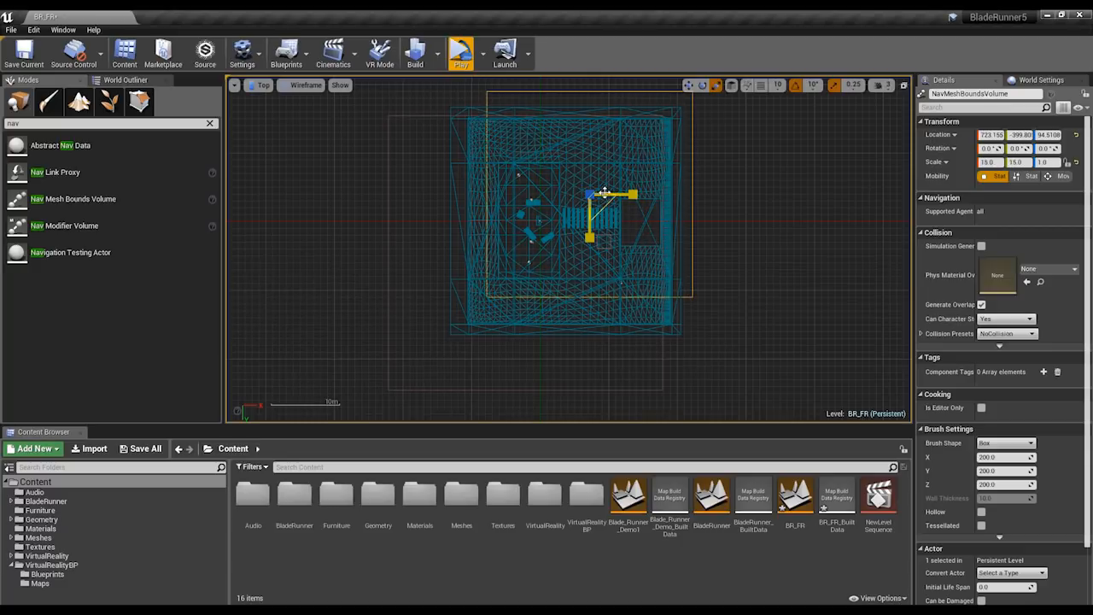
# Center the Nav Mesh Bounds Volume over the building and scale it to 18 in X and Y to enclose the whole floor.
pyautogui.press('w')
pyautogui.moveTo(604, 205); pyautogui.dragTo(576, 229)
pyautogui.press('e')
pyautogui.press('r')
pyautogui.press('w')
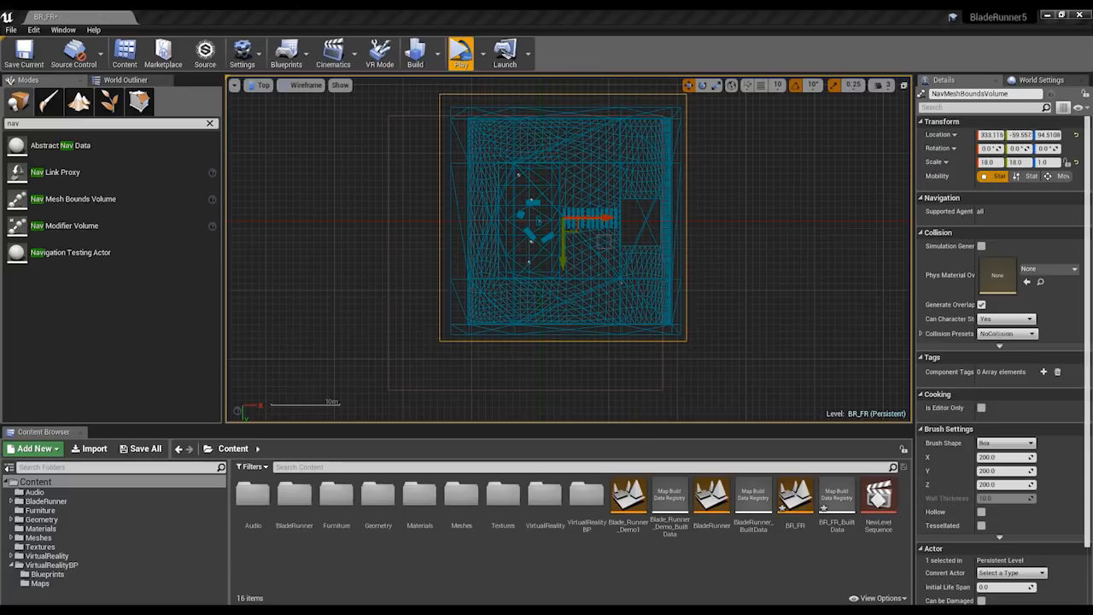
# Return to the perspective view, show the building from outside, and select the NavMeshBoundsVolume actor.
pyautogui.click(305, 84)
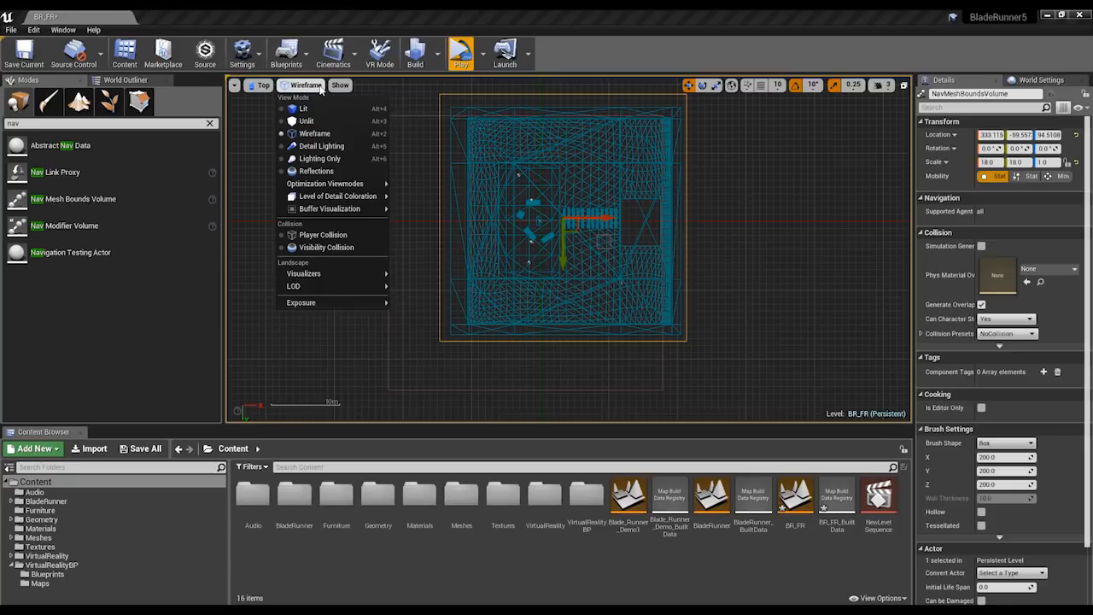
pyautogui.click(263, 84)
pyautogui.click(290, 99)
pyautogui.rightClick(565, 223)
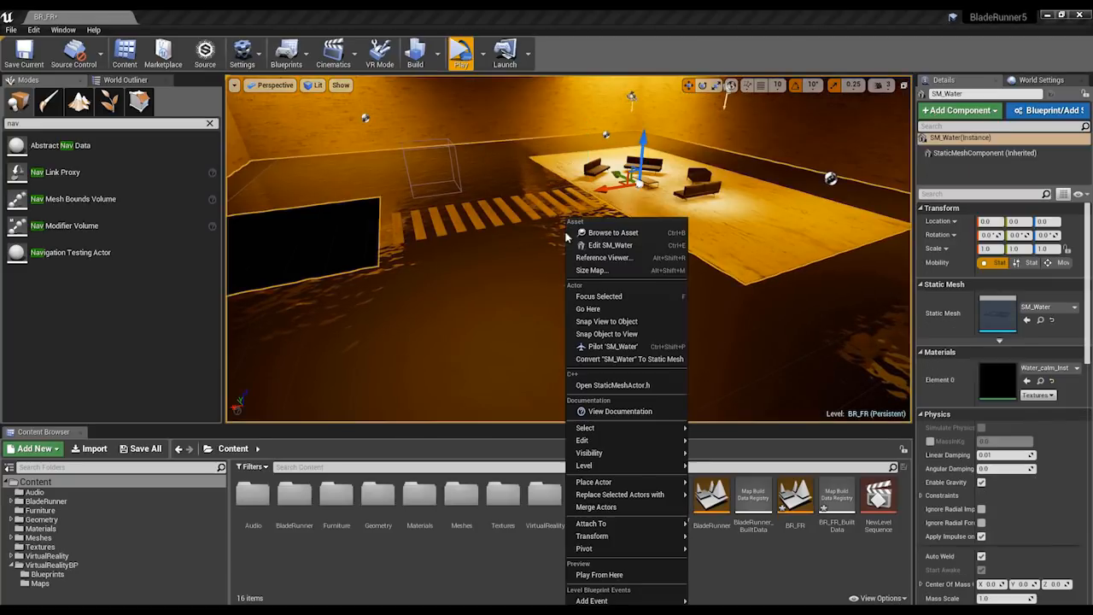
pyautogui.moveTo(634, 231); pyautogui.dragTo(629, 206, button='right')
pyautogui.scroll(-3, 629, 226)
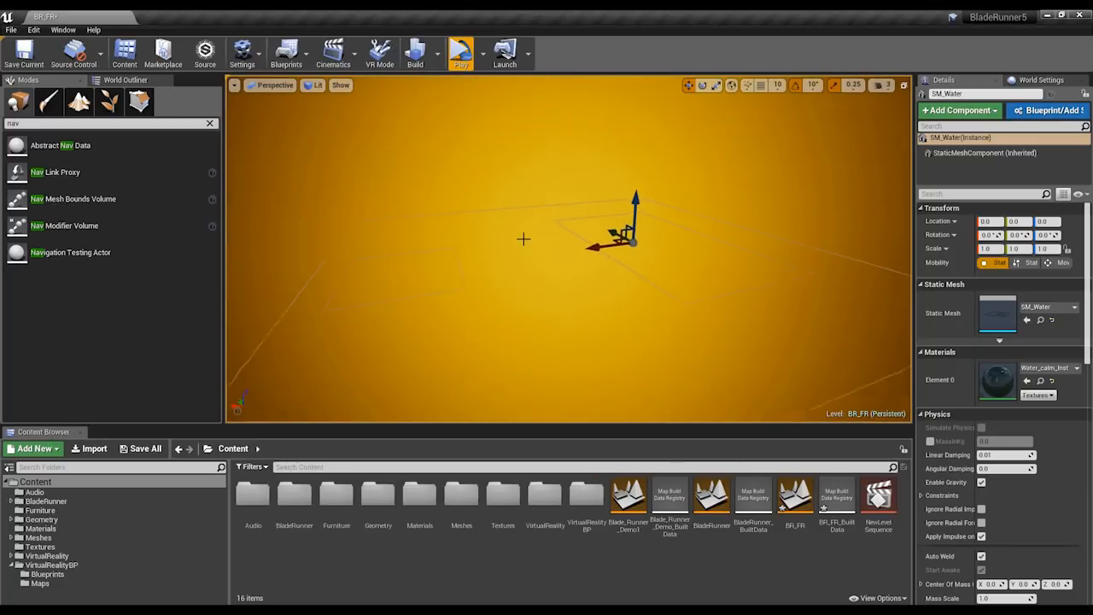
pyautogui.click(521, 239)
pyautogui.scroll(-2, 574, 260)
pyautogui.scroll(-2, 661, 285)
pyautogui.scroll(-4, 683, 299)
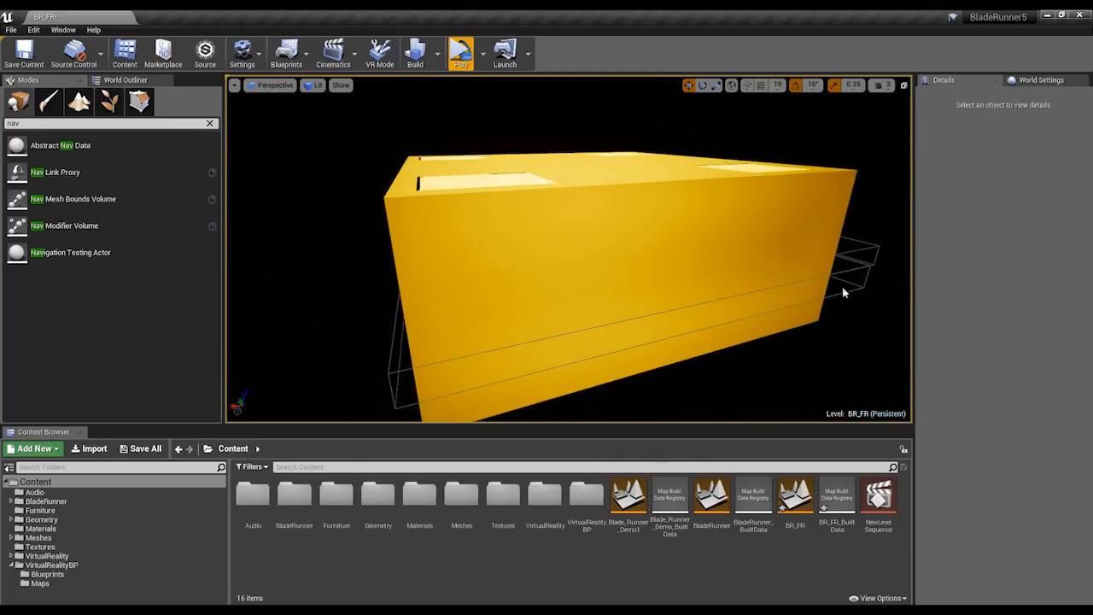
pyautogui.click(126, 79)
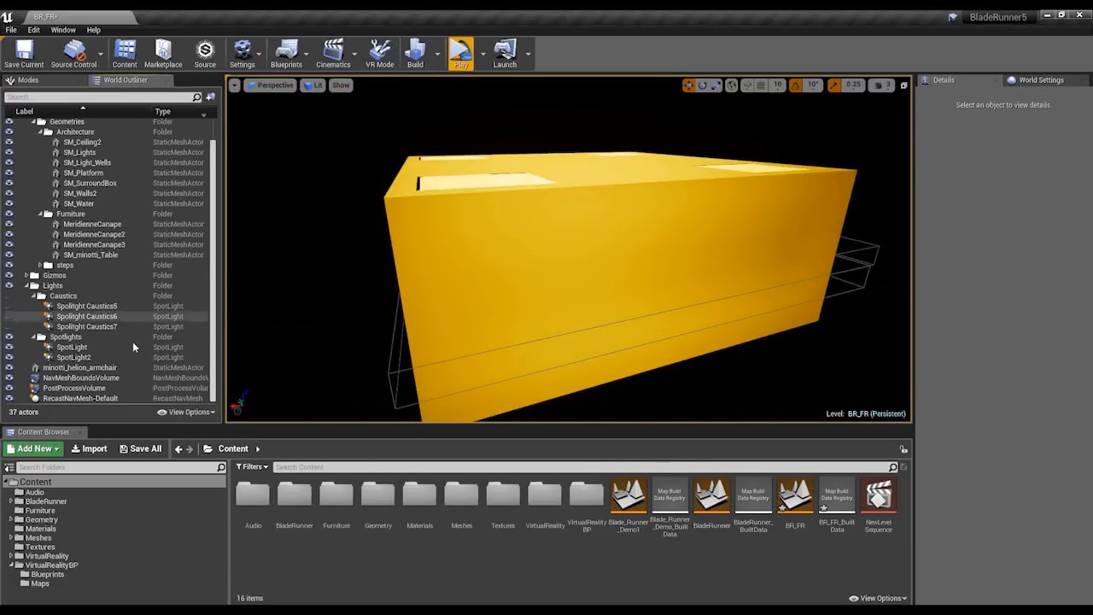
pyautogui.click(108, 377)
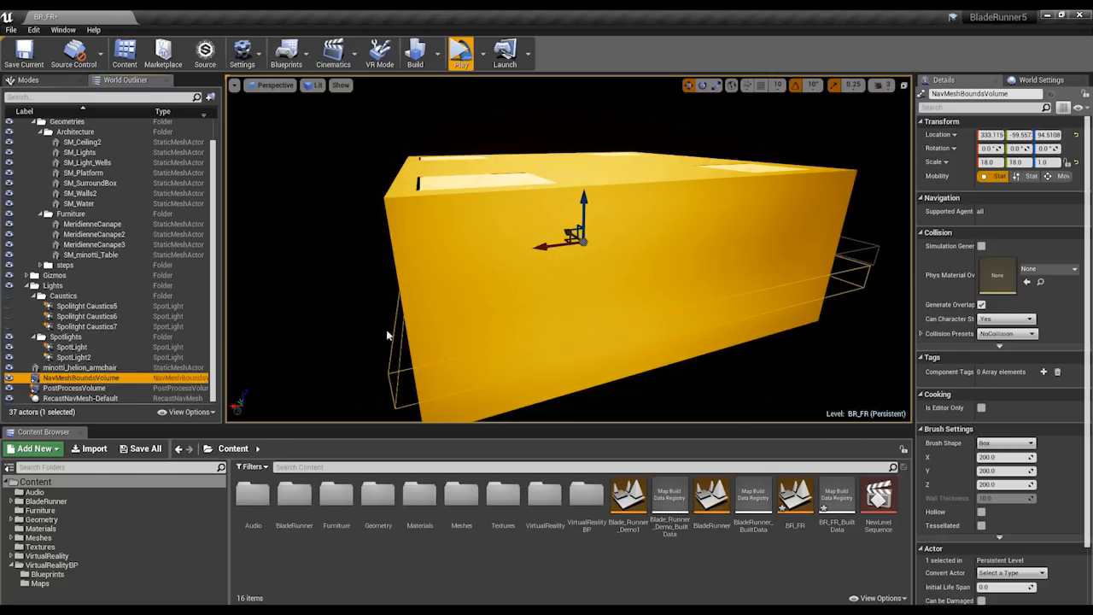
# Scale the Nav Mesh Bounds Volume to 3.75 in Z to give it more height around the room.
pyautogui.press('e')
pyautogui.press('r')
pyautogui.moveTo(583, 199); pyautogui.dragTo(583, 171)
pyautogui.scroll(10, 606, 308)
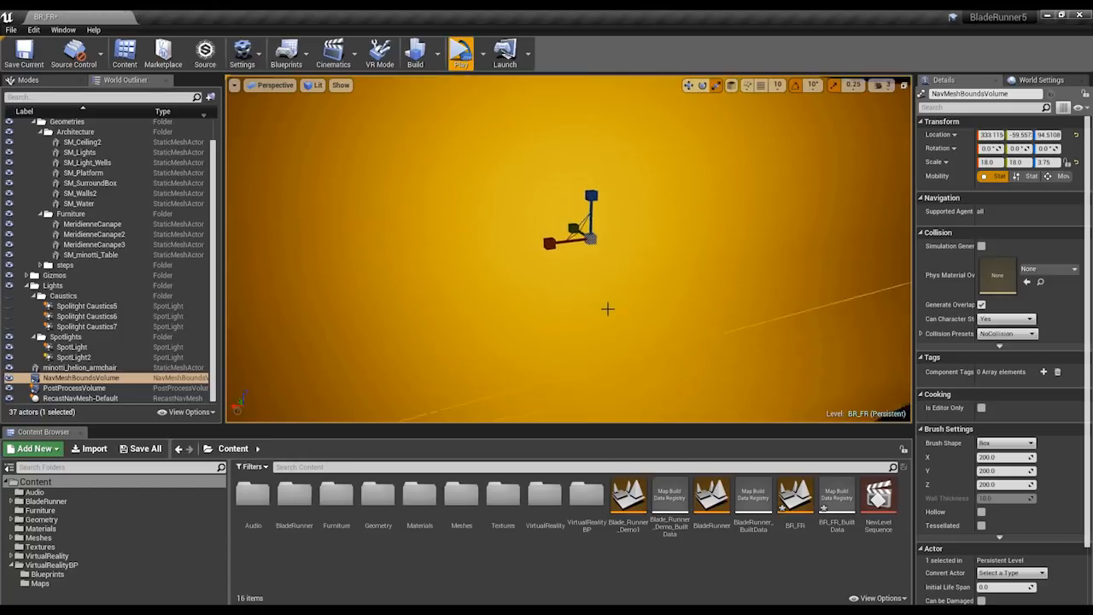
pyautogui.scroll(-3, 609, 313)
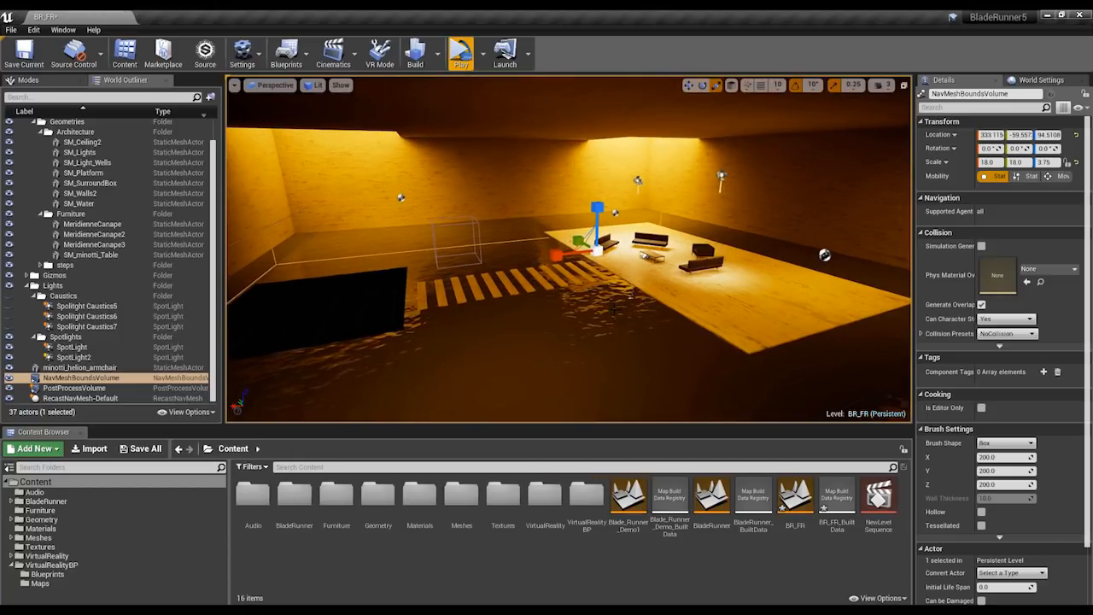
# Display the generated navigation mesh and inspect its coverage of the furniture platform, stepping slabs and dark floor area.
pyautogui.press('p')
pyautogui.moveTo(609, 312); pyautogui.dragTo(666, 357, button='right')
pyautogui.press('w')
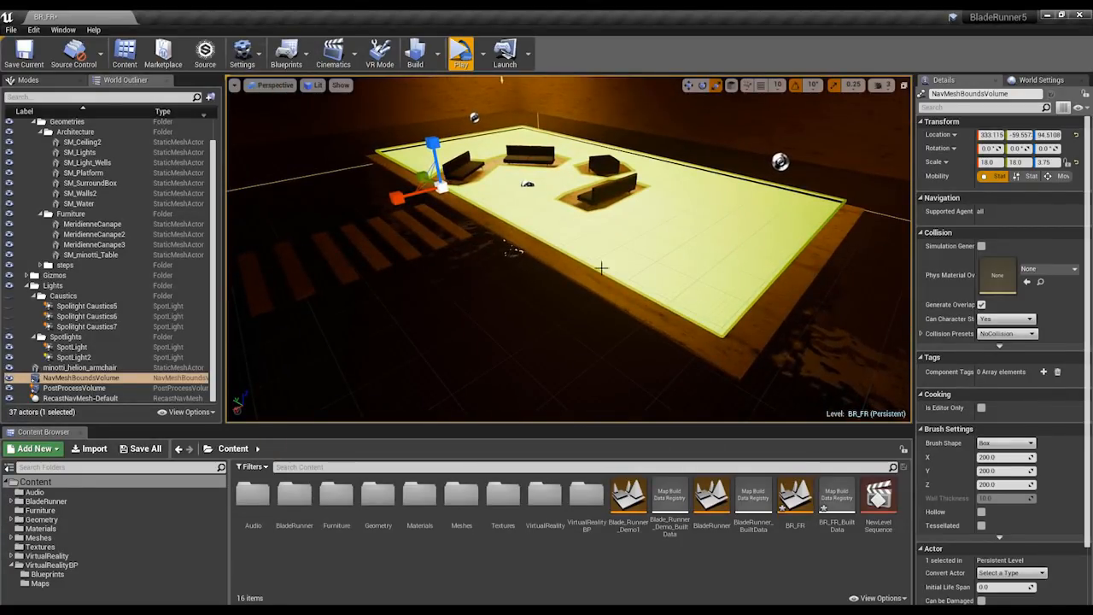
pyautogui.moveTo(602, 268); pyautogui.dragTo(531, 284, button='right')
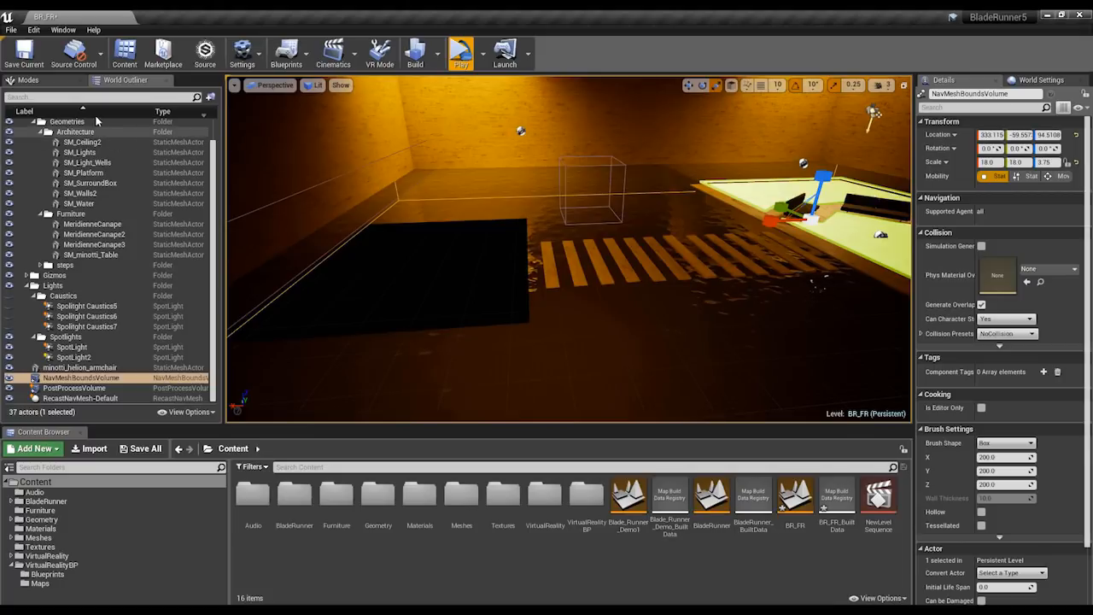
# Clear the actor search and place a basic Cube on the stepping slabs next to the dark floor area.
pyautogui.click(38, 80)
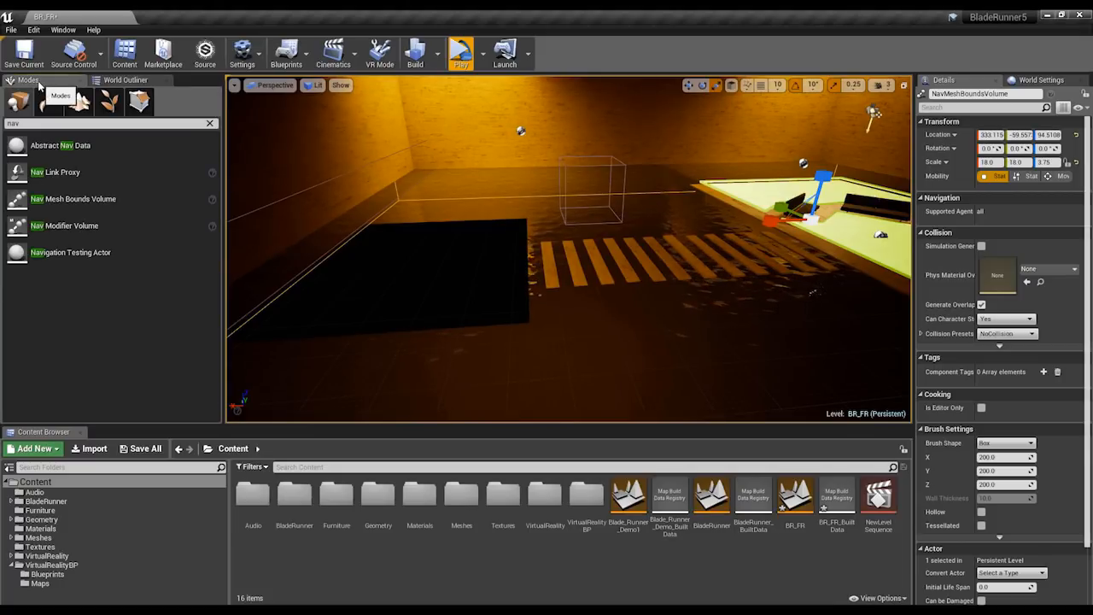
pyautogui.click(210, 125)
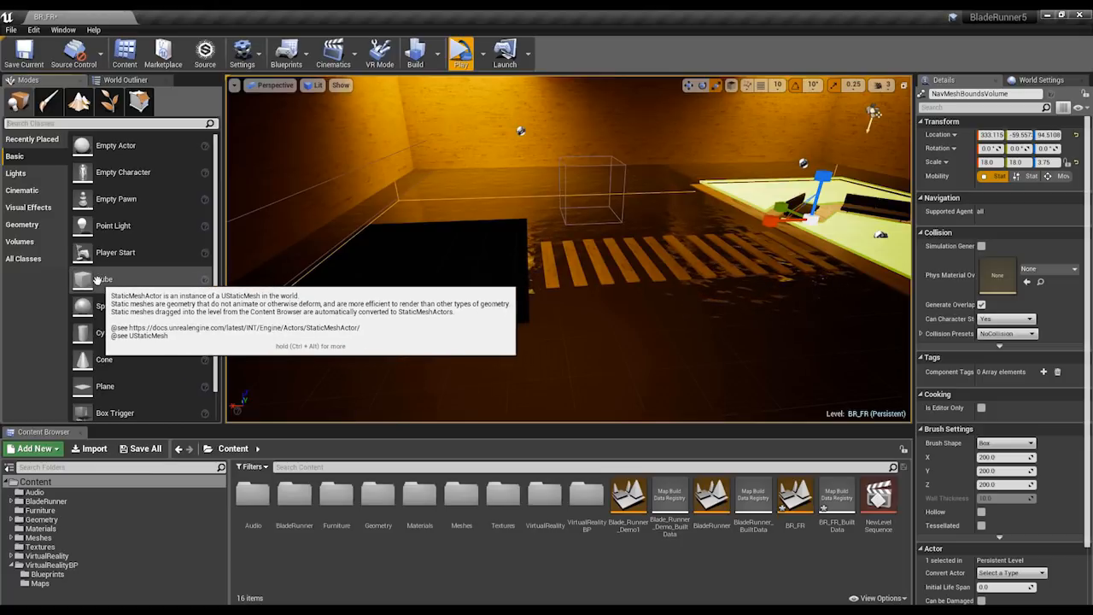
pyautogui.moveTo(75, 275); pyautogui.dragTo(590, 243)
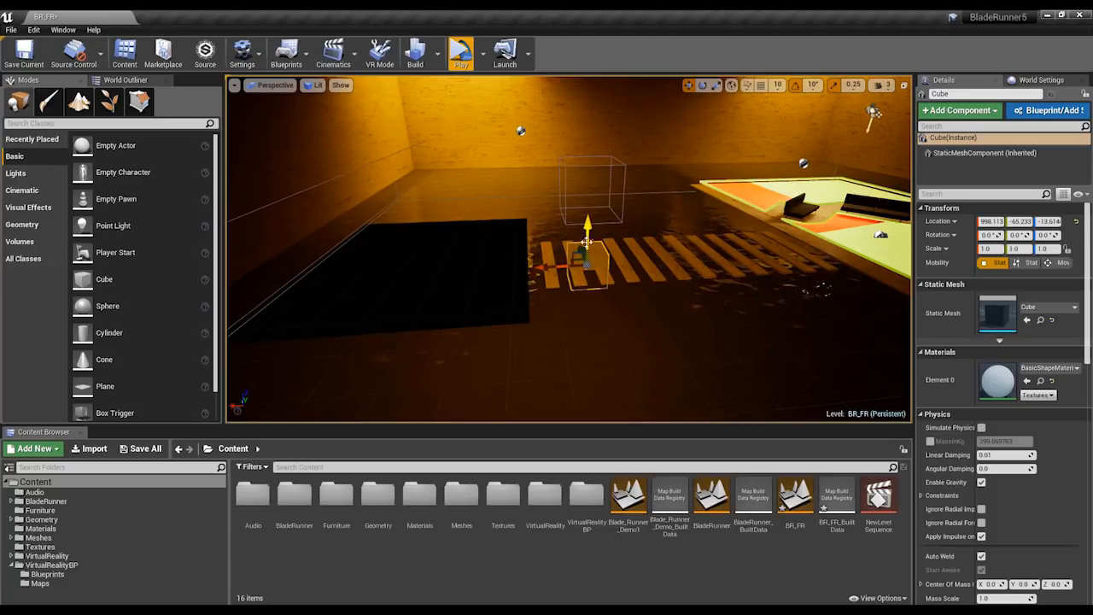
# Stretch the Cube along the stepping slabs to scale 9.0 in X and 3.25 in Y, bridging to the furniture platform.
pyautogui.press('e')
pyautogui.press('r')
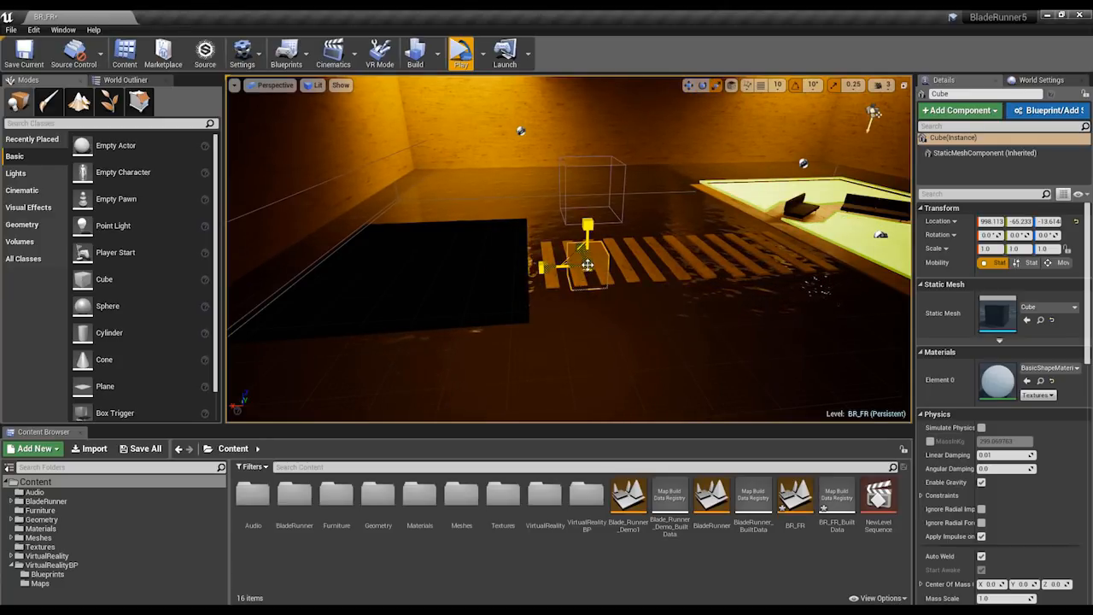
pyautogui.keyDown('alt'); pyautogui.moveTo(587, 266); pyautogui.dragTo(589, 235); pyautogui.keyUp('alt')
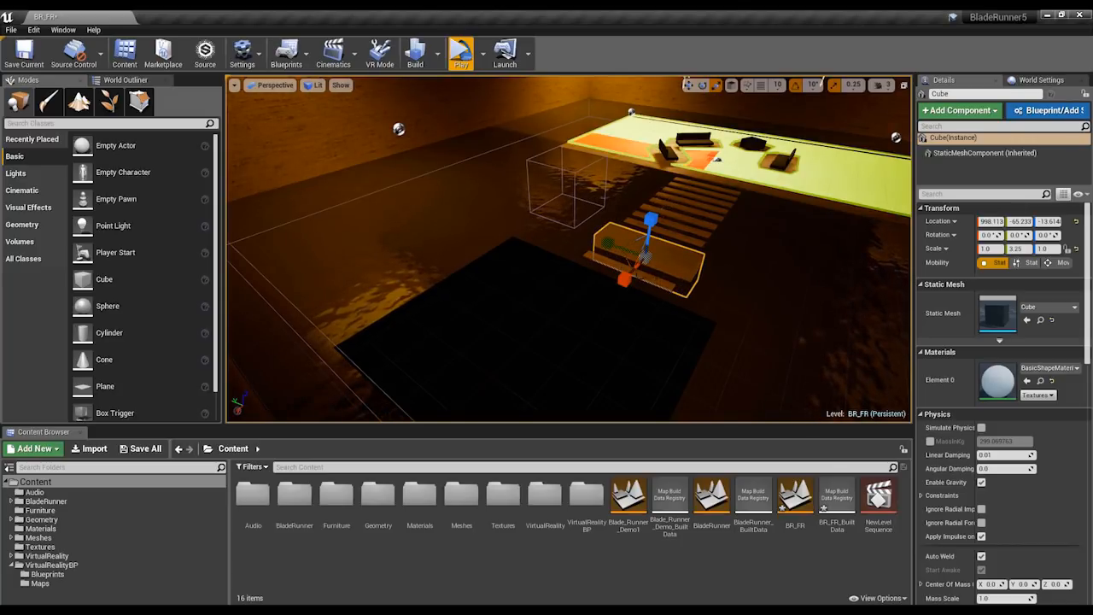
pyautogui.moveTo(624, 279); pyautogui.dragTo(660, 278)
pyautogui.press('e')
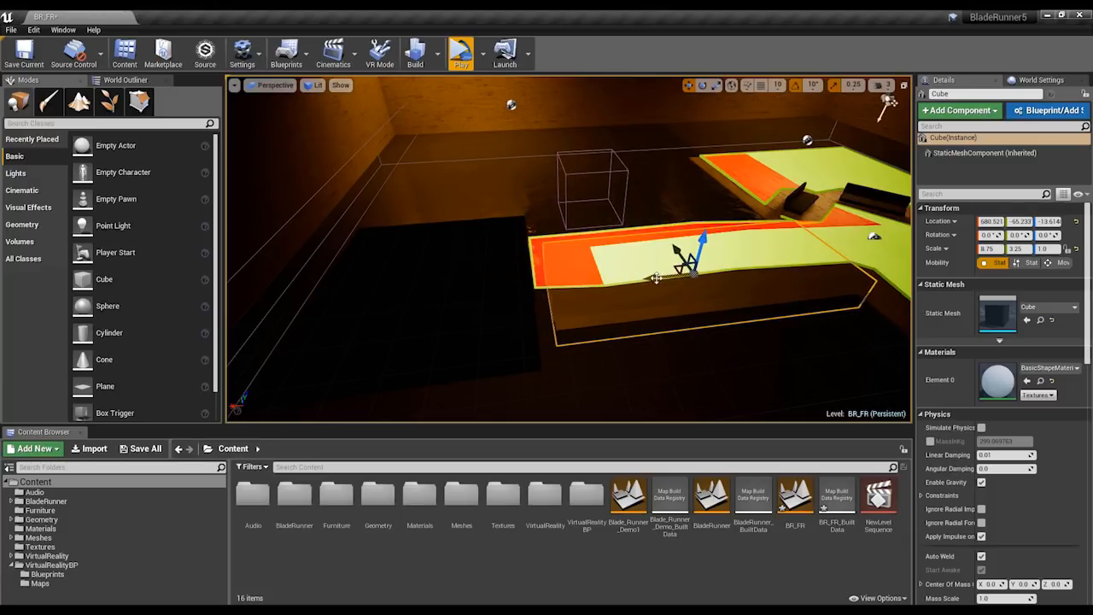
pyautogui.press('space')
pyautogui.press('space')
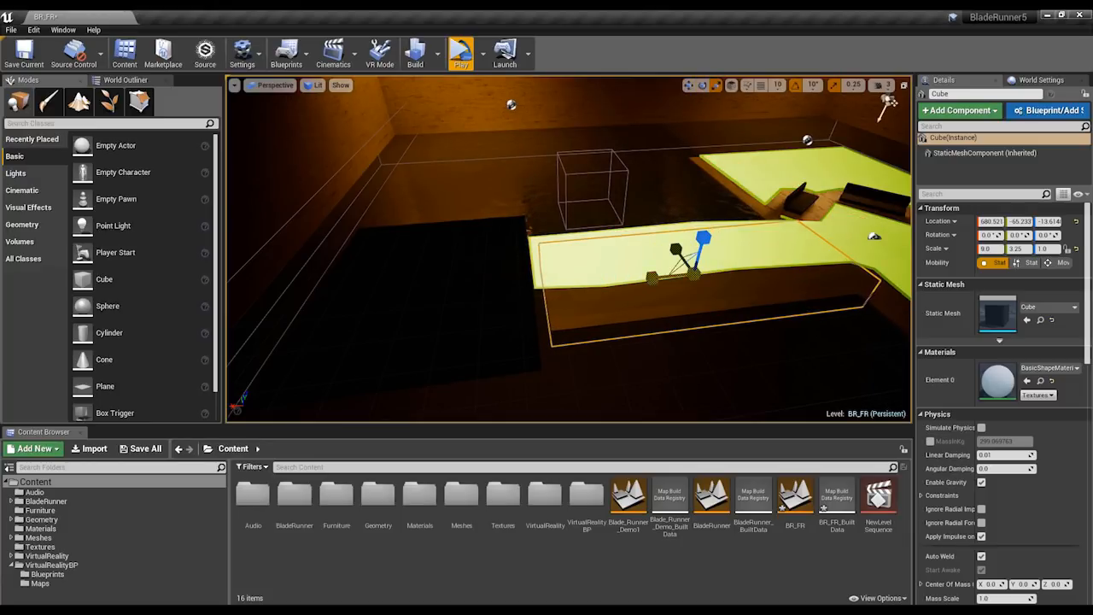
pyautogui.moveTo(652, 276); pyautogui.dragTo(644, 278)
# Lower the bridging Cube to about -64.9 in Z so the stepping slabs show above it.
pyautogui.moveTo(749, 364)
pyautogui.keyDown('alt'); pyautogui.mouseDown()
pyautogui.moveTo(748, 291)
pyautogui.moveTo(749, 363)
pyautogui.mouseUp(); pyautogui.keyUp('alt')
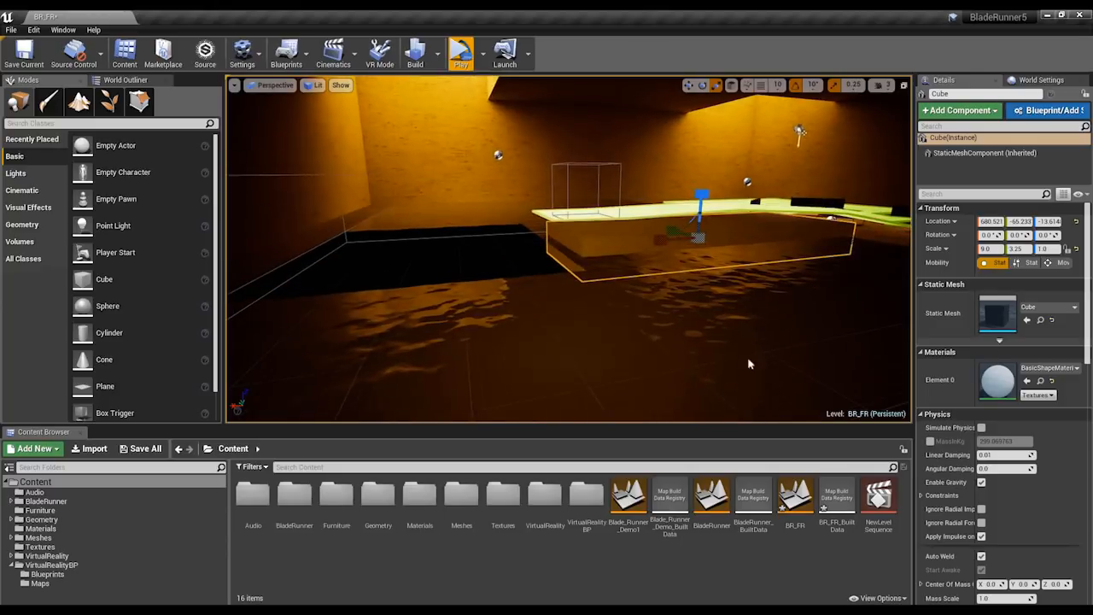
pyautogui.press('space')
pyautogui.moveTo(700, 198); pyautogui.dragTo(704, 303)
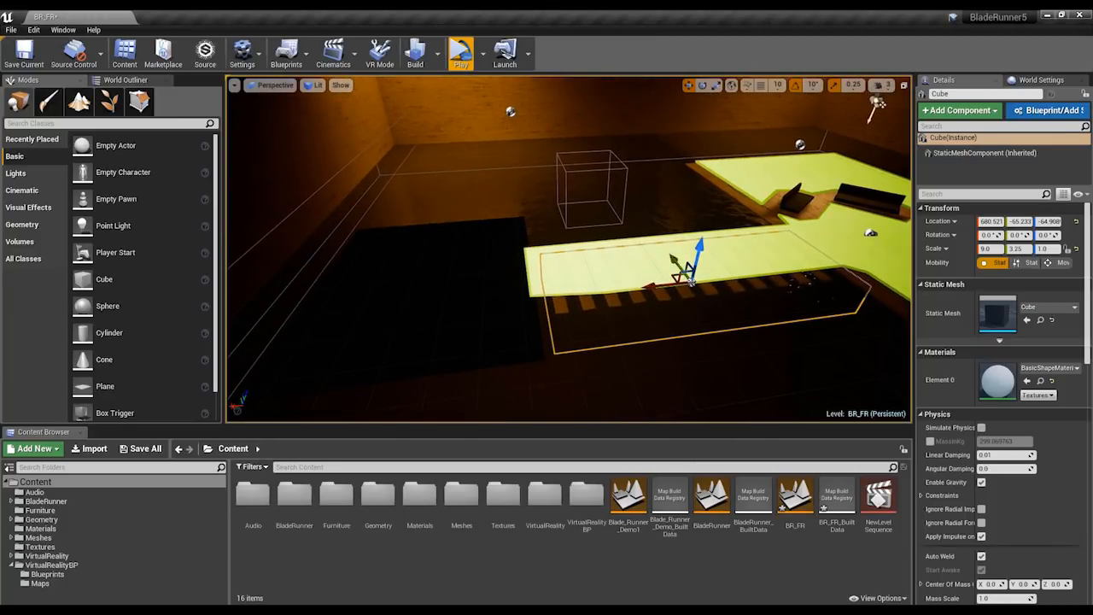
# Enable Actor Hidden In Game for the bridging Cube, trying its Visible option off and restoring it.
pyautogui.scroll(-10, 986, 455)
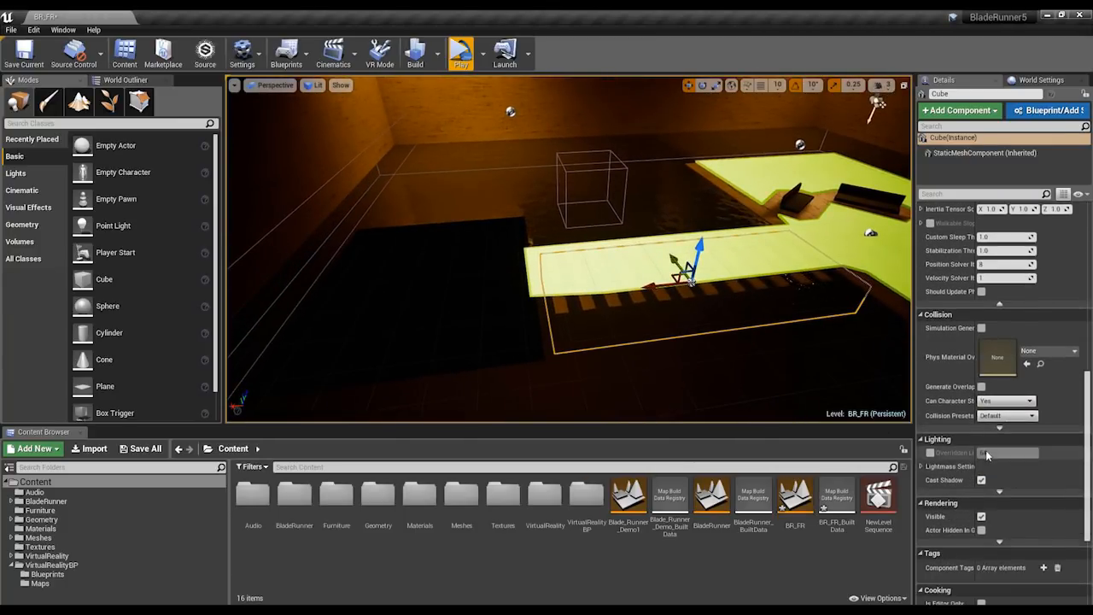
pyautogui.scroll(-5, 986, 455)
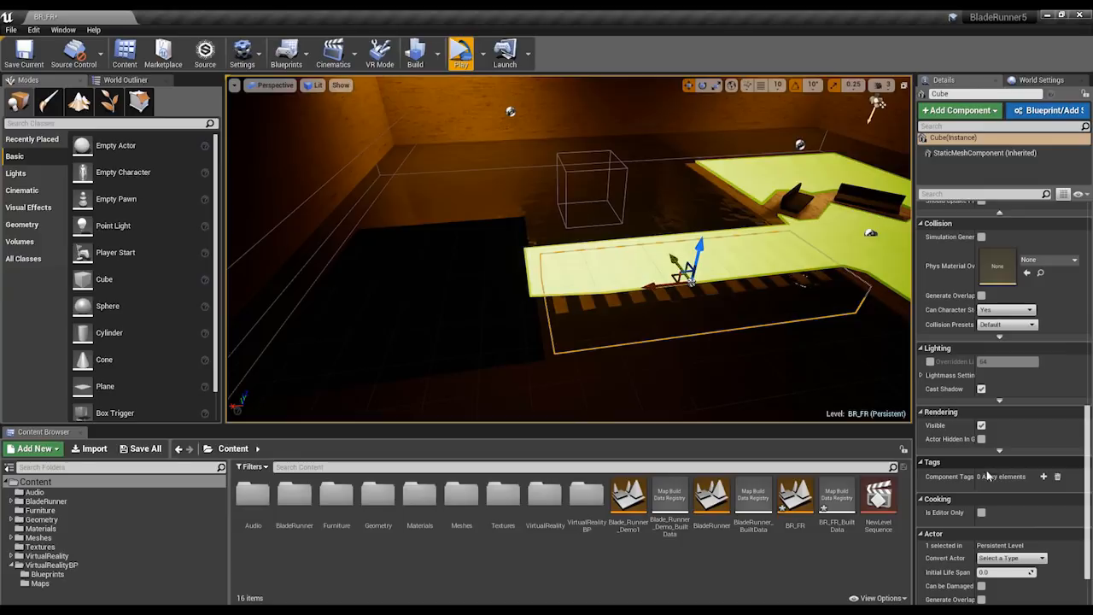
pyautogui.click(980, 426)
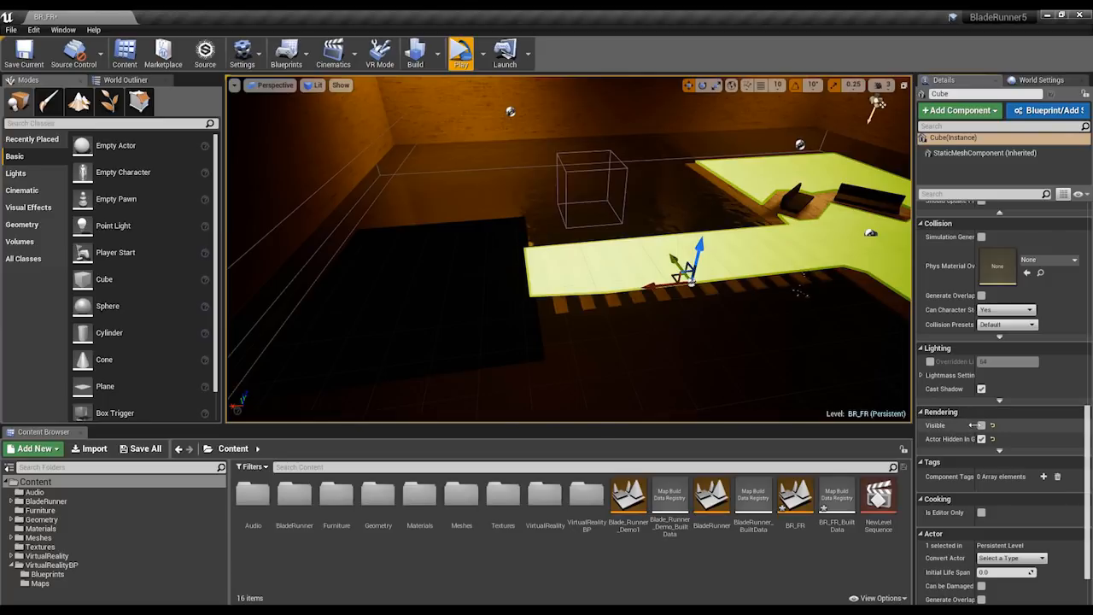
pyautogui.click(981, 426)
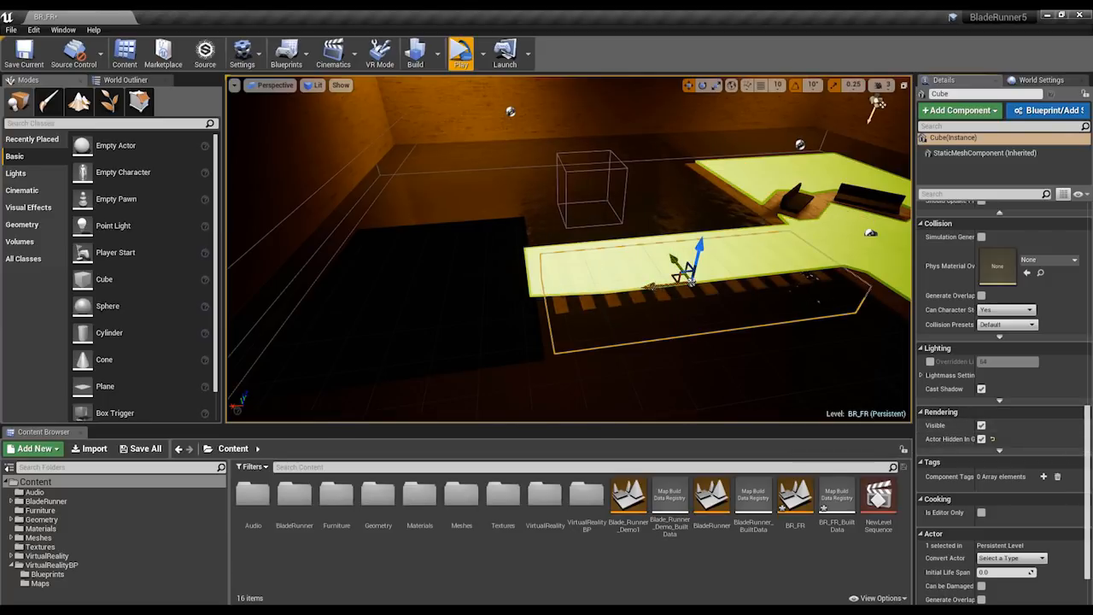
# Duplicate the bridging Cube onto the dark floor area and widen the copy to cover that floor.
pyautogui.keyDown('alt'); pyautogui.moveTo(654, 286); pyautogui.dragTo(299, 326); pyautogui.keyUp('alt')
pyautogui.press('e')
pyautogui.press('r')
pyautogui.press('w')
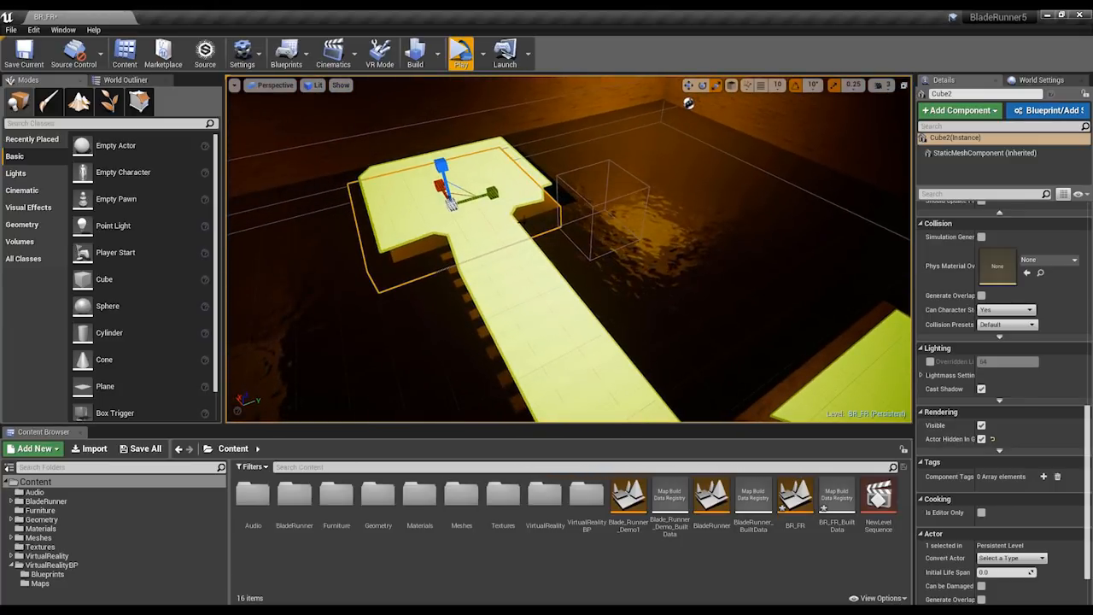
pyautogui.moveTo(491, 194); pyautogui.dragTo(506, 190)
pyautogui.keyDown('alt'); pyautogui.moveTo(490, 235); pyautogui.dragTo(633, 119); pyautogui.keyUp('alt')
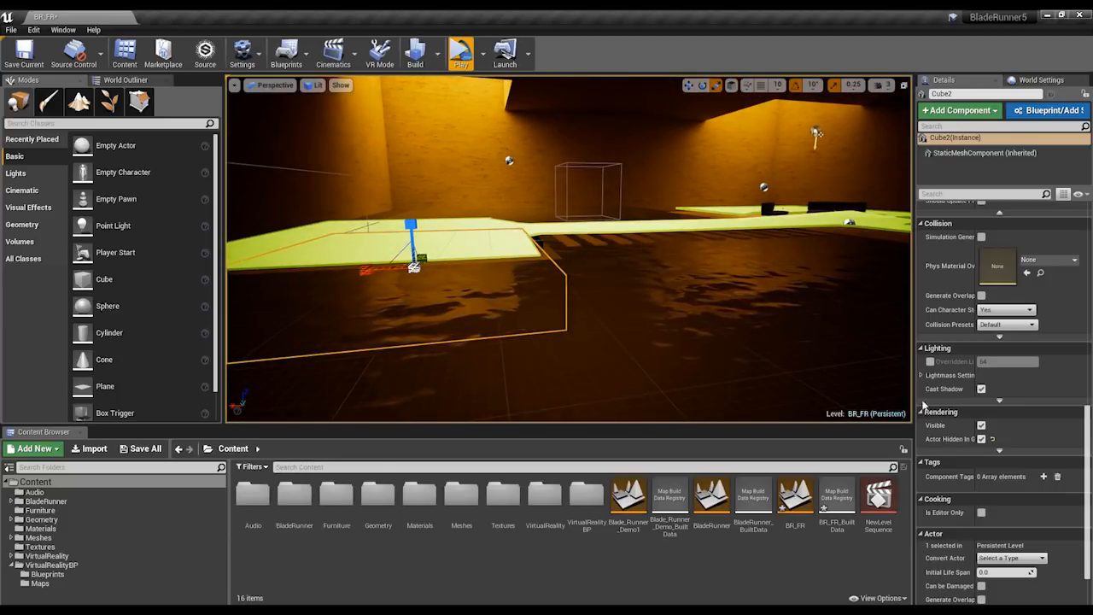
# Turn off Visible for the duplicated cube over the dark floor area.
pyautogui.click(980, 424)
pyautogui.keyDown('alt'); pyautogui.moveTo(597, 256); pyautogui.dragTo(597, 205); pyautogui.keyUp('alt')
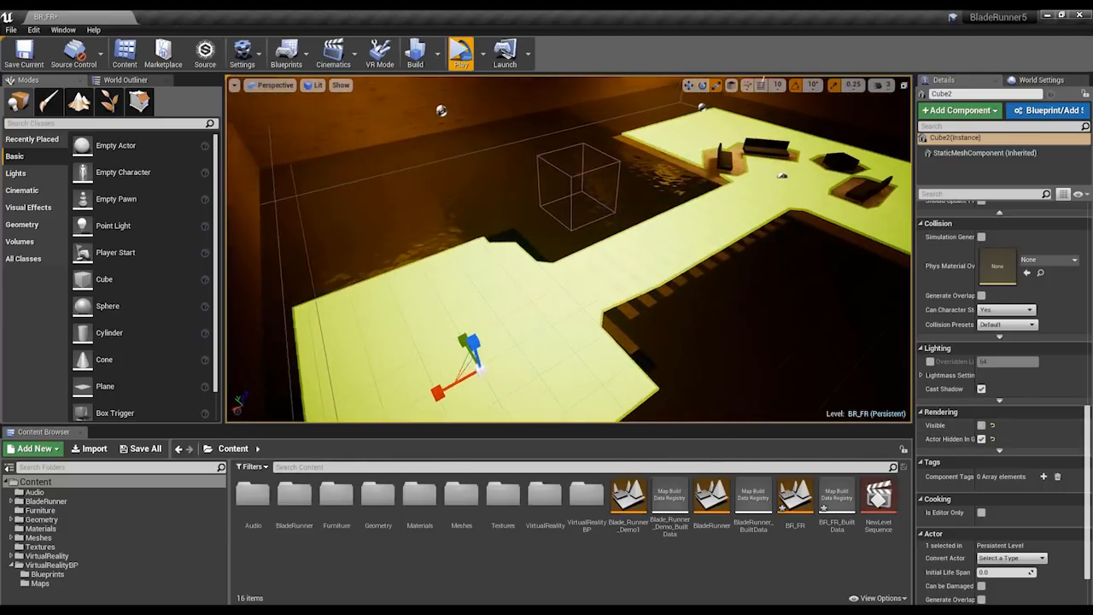
pyautogui.moveTo(598, 204); pyautogui.dragTo(655, 232, button='right')
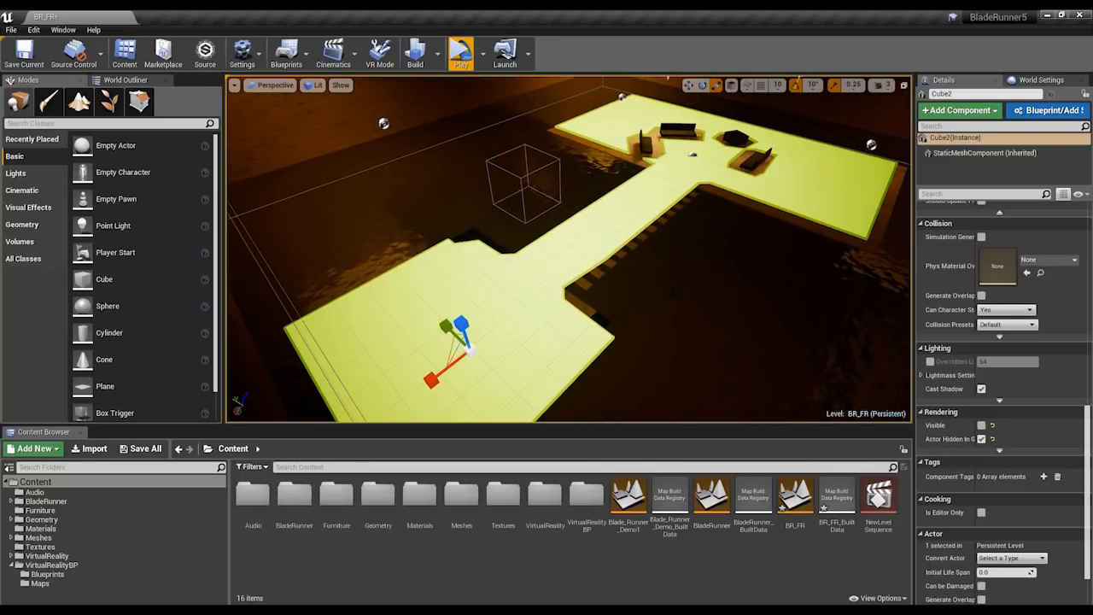
# Toggle the navigation mesh display to check the walkable area across the scene, and end with it hidden.
pyautogui.press('p')
pyautogui.press('p')
pyautogui.press('p')
pyautogui.press('p')
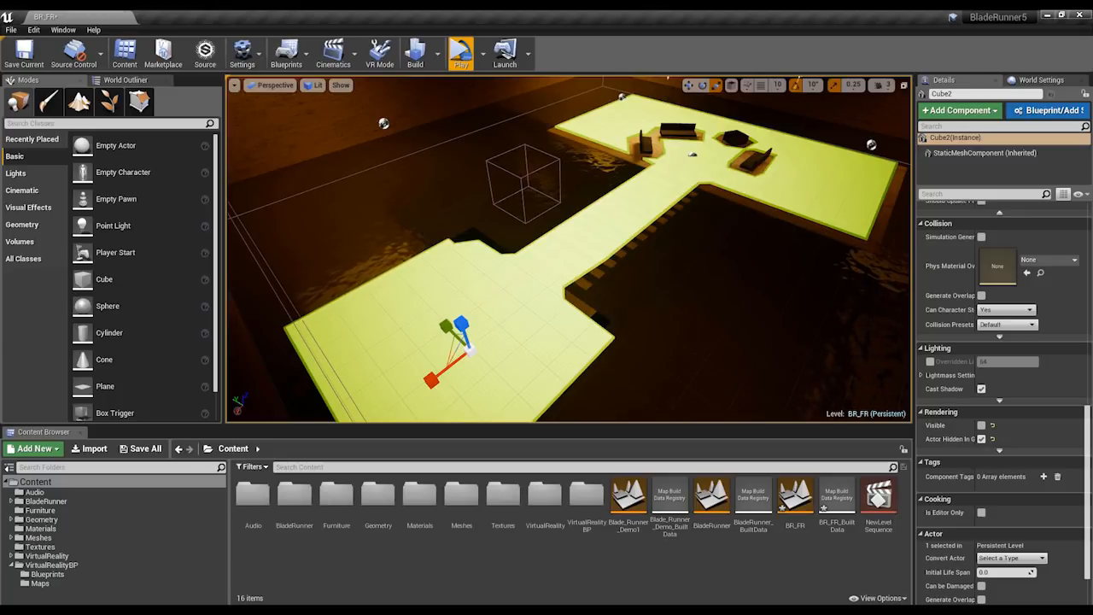
pyautogui.moveTo(568, 248); pyautogui.dragTo(602, 205, button='right')
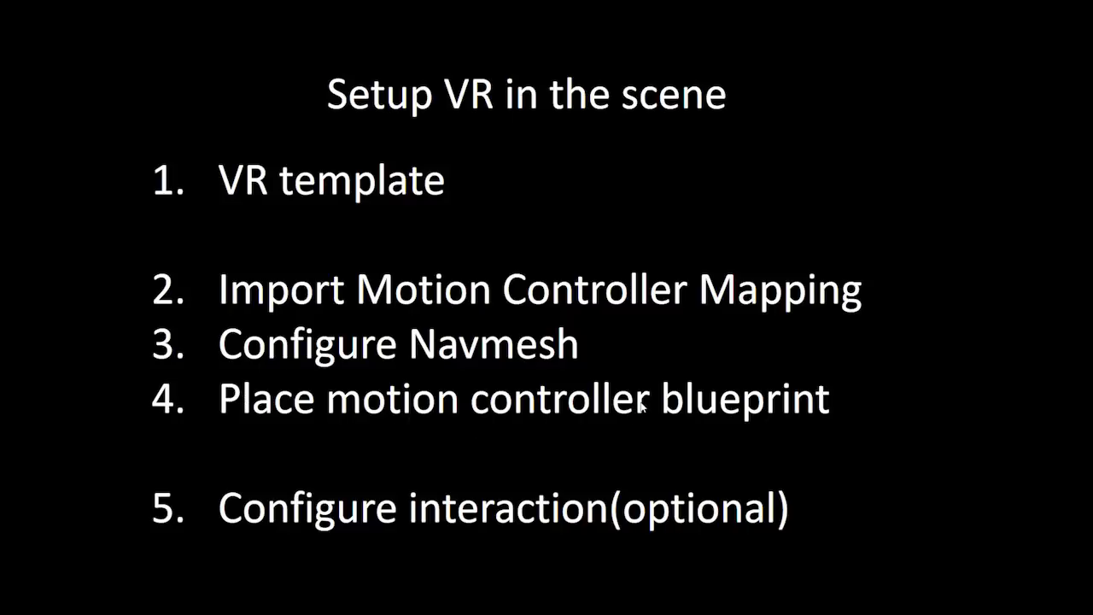
# Switch from the slide show to the BladeRunner5 project in Unreal Editor.
pyautogui.hotkey('alt', 'Tab')
pyautogui.hotkey('alt', 'Tab')
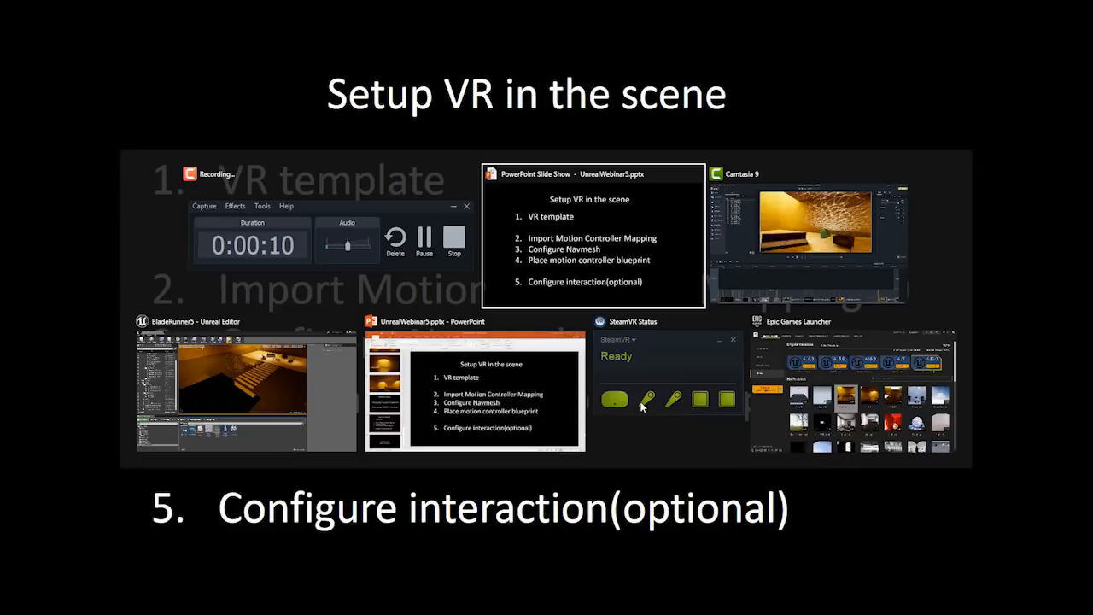
pyautogui.keyDown('alt'); pyautogui.click(196, 403); pyautogui.keyUp('alt')
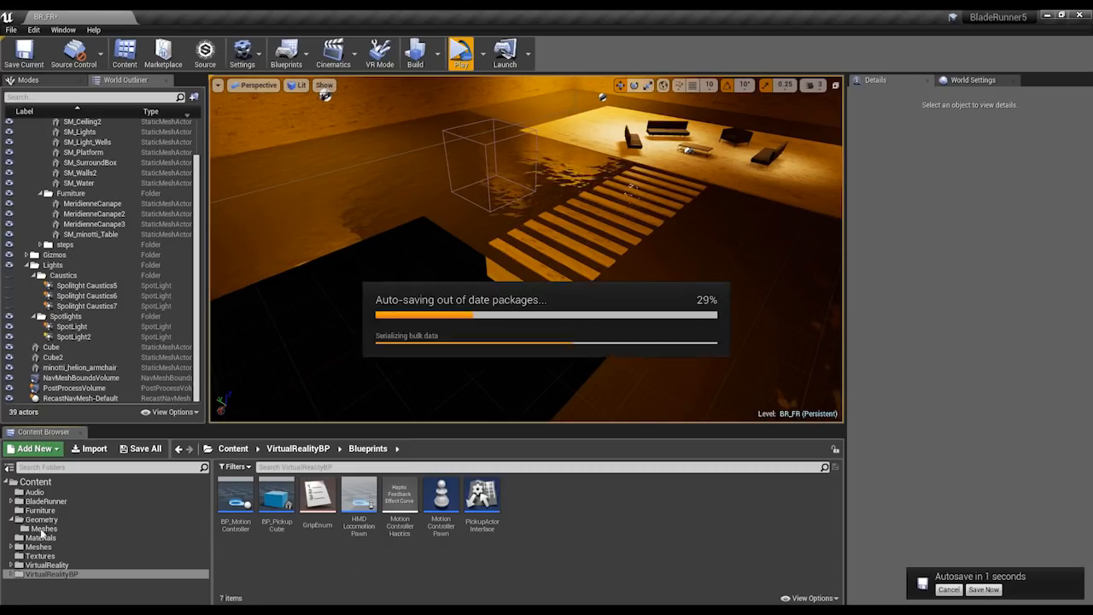
# Open the Blueprints folder of VirtualRealityBP and place the MotionControllerPawn on the dark floor area.
pyautogui.click(43, 565)
pyautogui.click(42, 576)
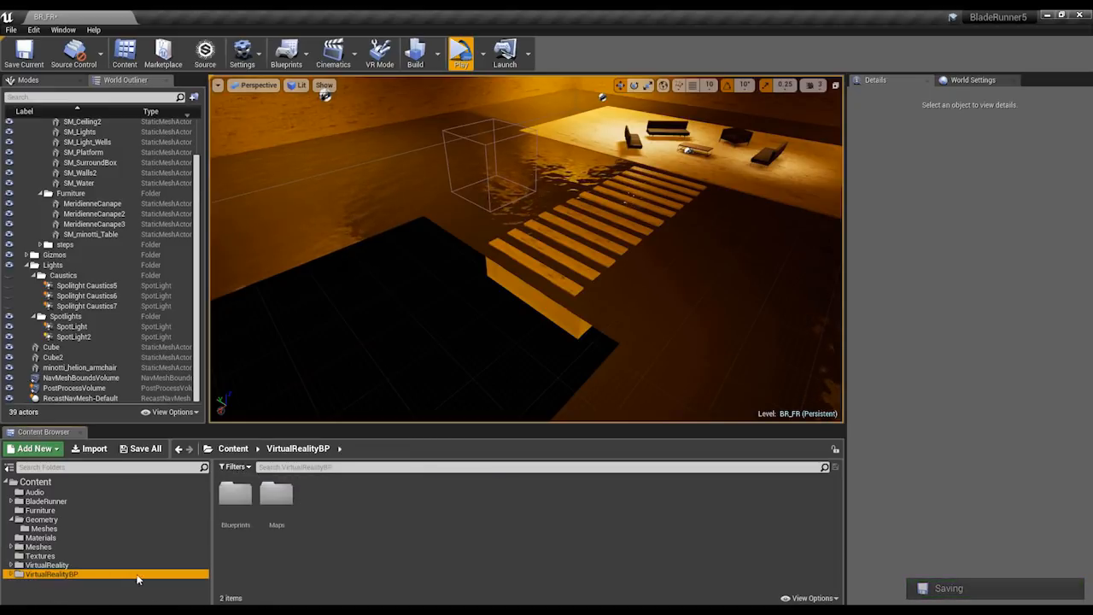
pyautogui.doubleClick(240, 495)
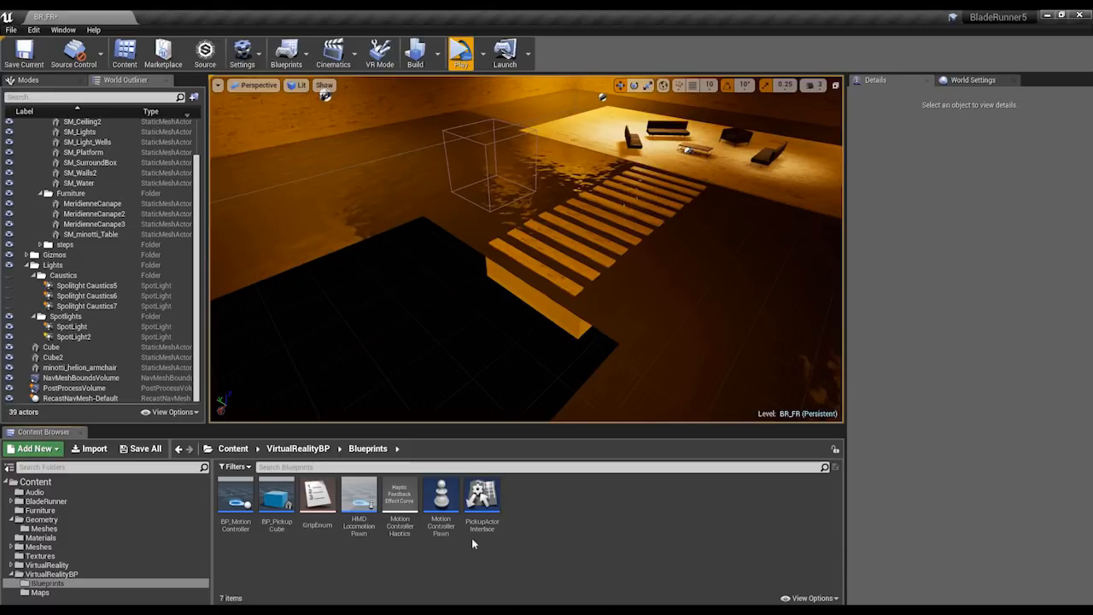
pyautogui.moveTo(440, 500); pyautogui.dragTo(457, 401)
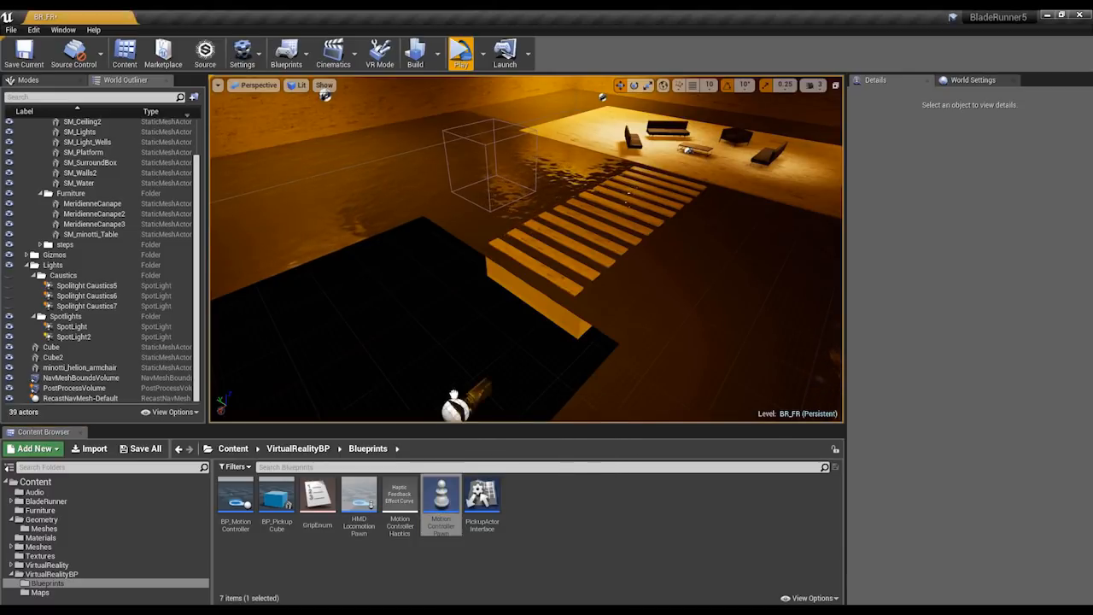
pyautogui.moveTo(432, 328); pyautogui.dragTo(433, 329)
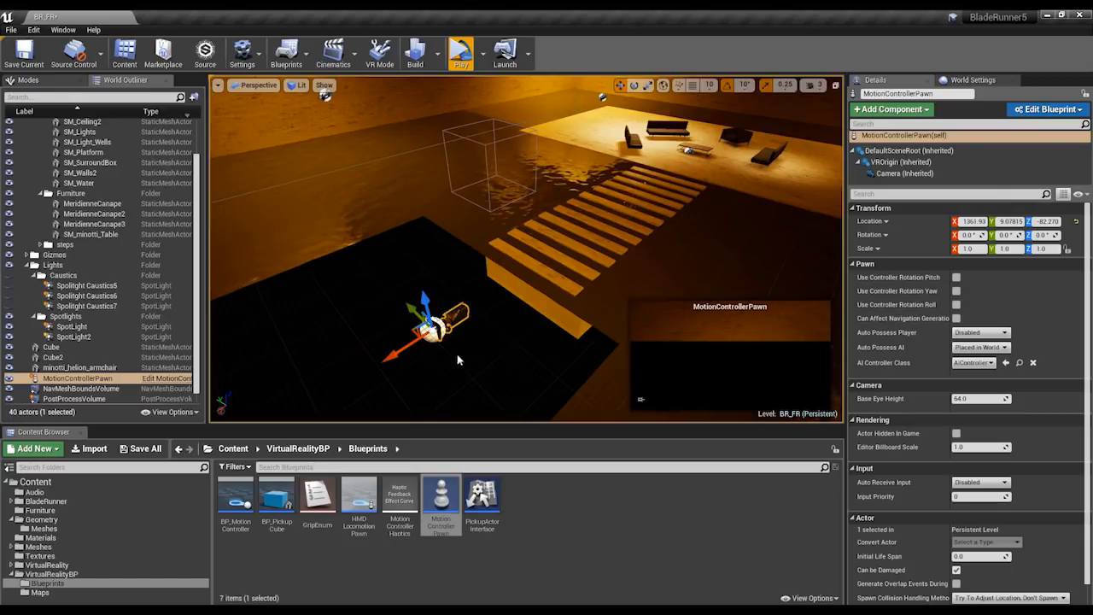
# Rotate the MotionControllerPawn about 180° in Z to face the slabs, and move it to about 1540 in X and 26 in Z.
pyautogui.press('e')
pyautogui.moveTo(416, 383)
pyautogui.mouseDown()
pyautogui.moveTo(427, 313)
pyautogui.moveTo(449, 324)
pyautogui.moveTo(505, 298)
pyautogui.moveTo(486, 292)
pyautogui.moveTo(418, 389)
pyautogui.mouseUp()
pyautogui.press('w')
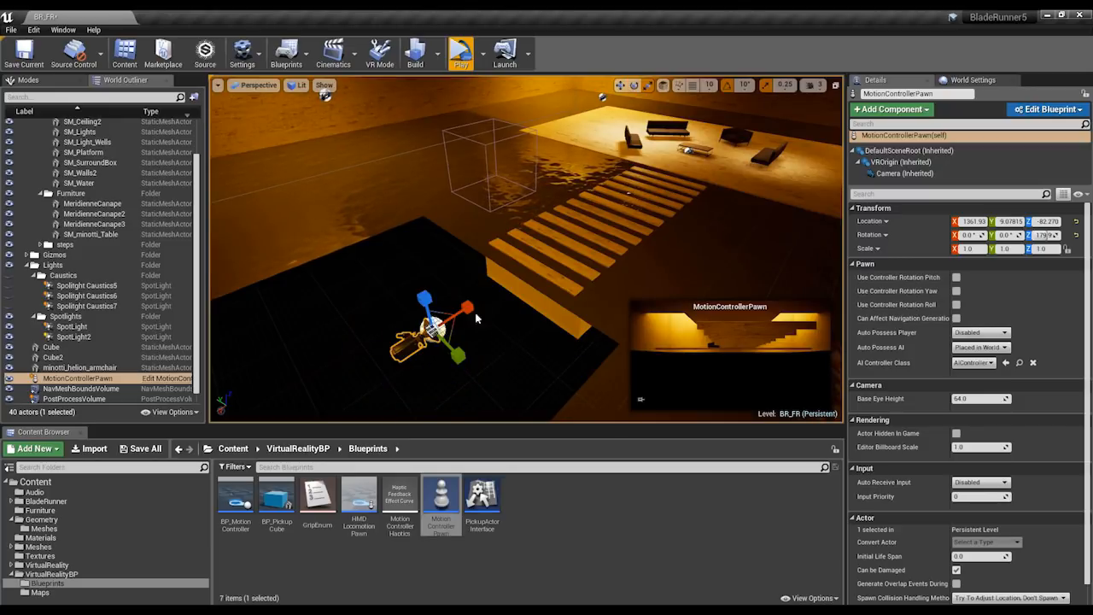
pyautogui.moveTo(380, 324); pyautogui.dragTo(308, 324)
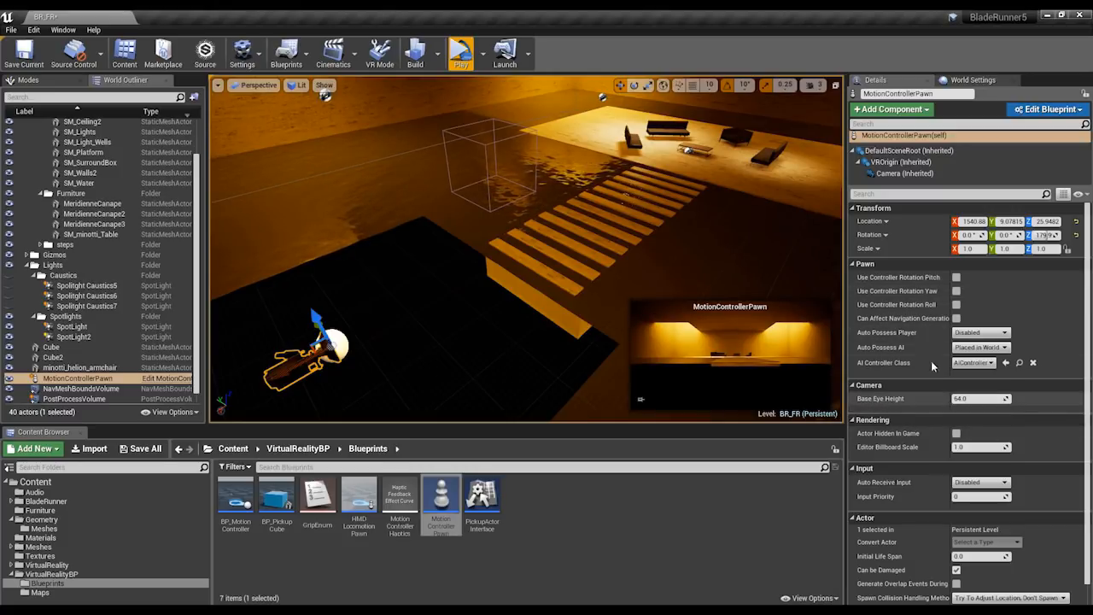
# Set the MotionControllerPawn's Auto Possess Player to Player 0 and play the level in VR.
pyautogui.moveTo(895, 336)
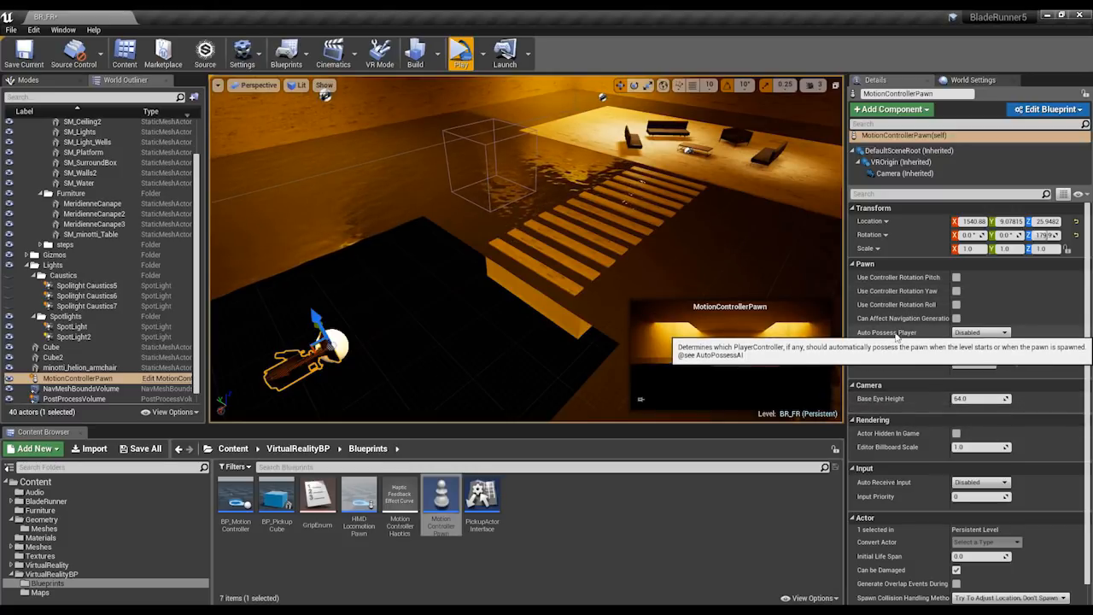
pyautogui.click(978, 332)
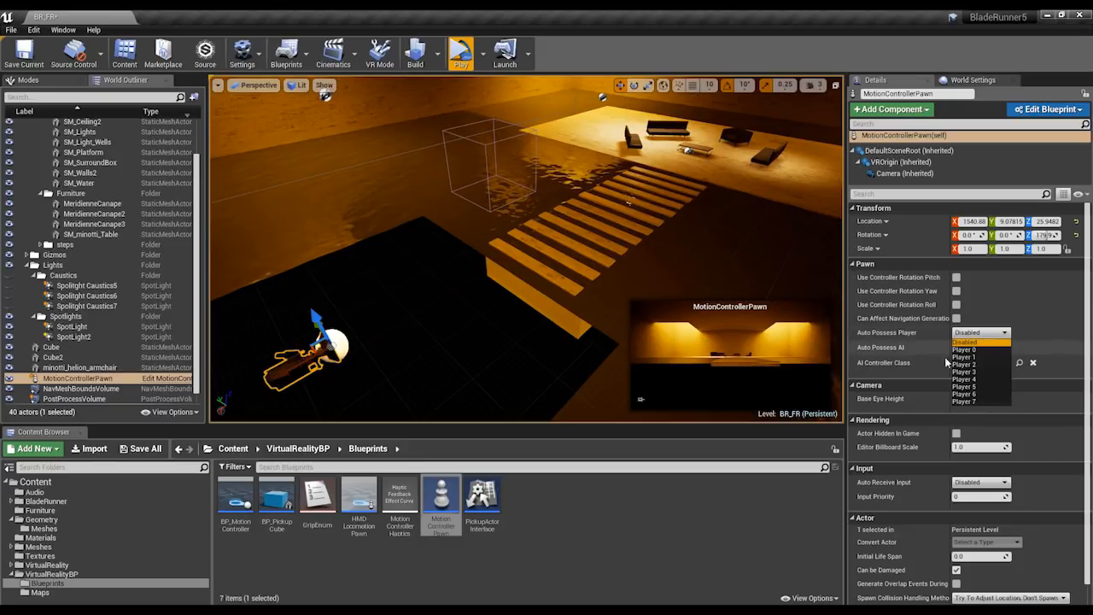
pyautogui.click(962, 349)
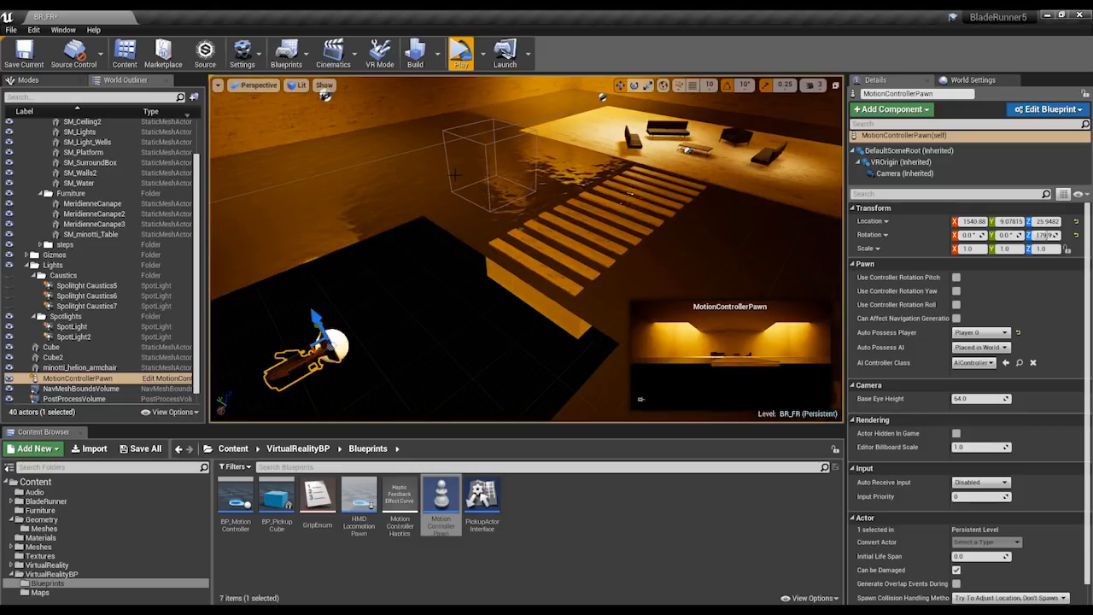
pyautogui.click(460, 58)
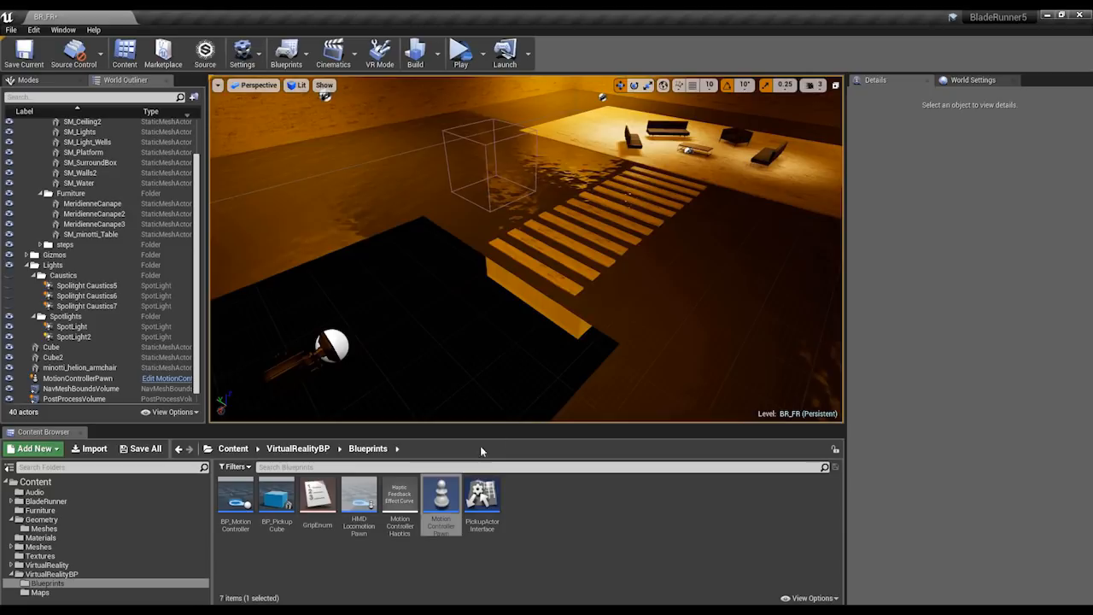
# Place three BP_PickupCube actors in a row on the top of SM_minotti_Table.
pyautogui.click(276, 502)
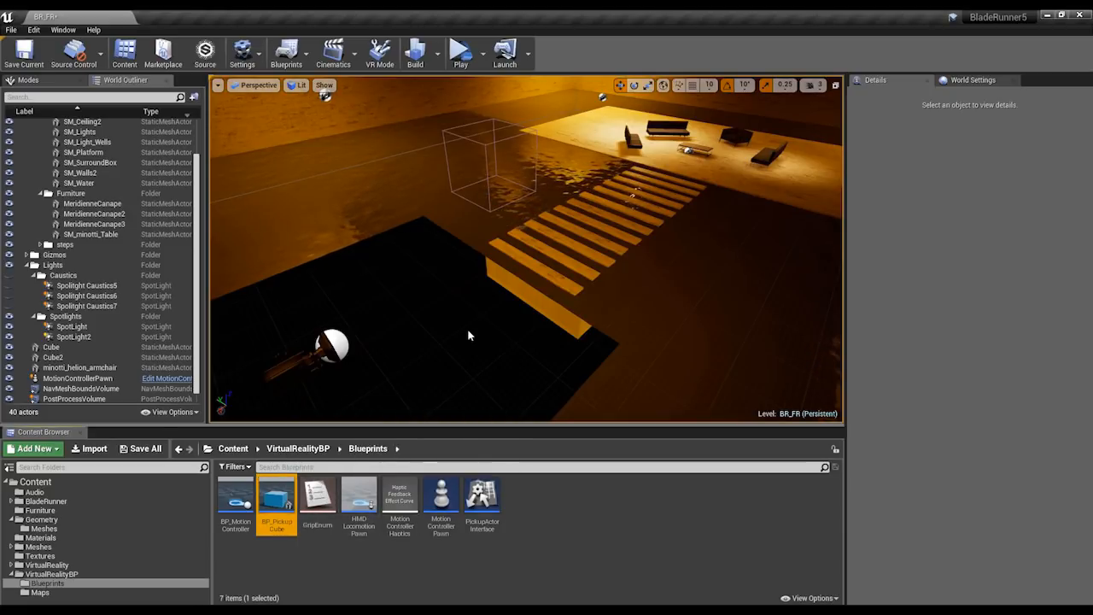
pyautogui.moveTo(526, 247); pyautogui.dragTo(654, 219, button='right')
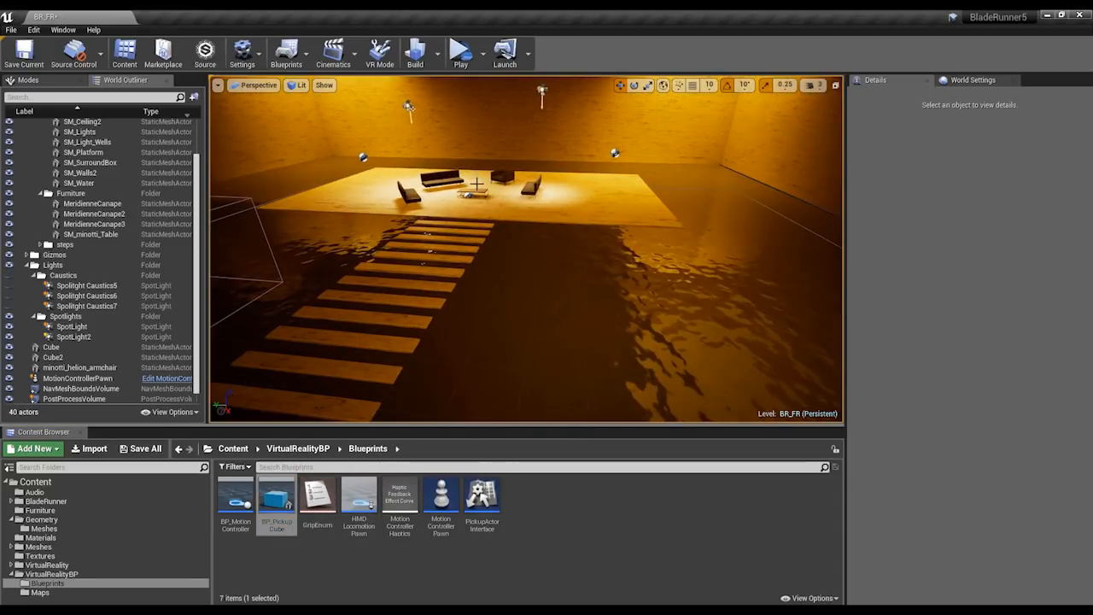
pyautogui.click(475, 192)
pyautogui.press('f')
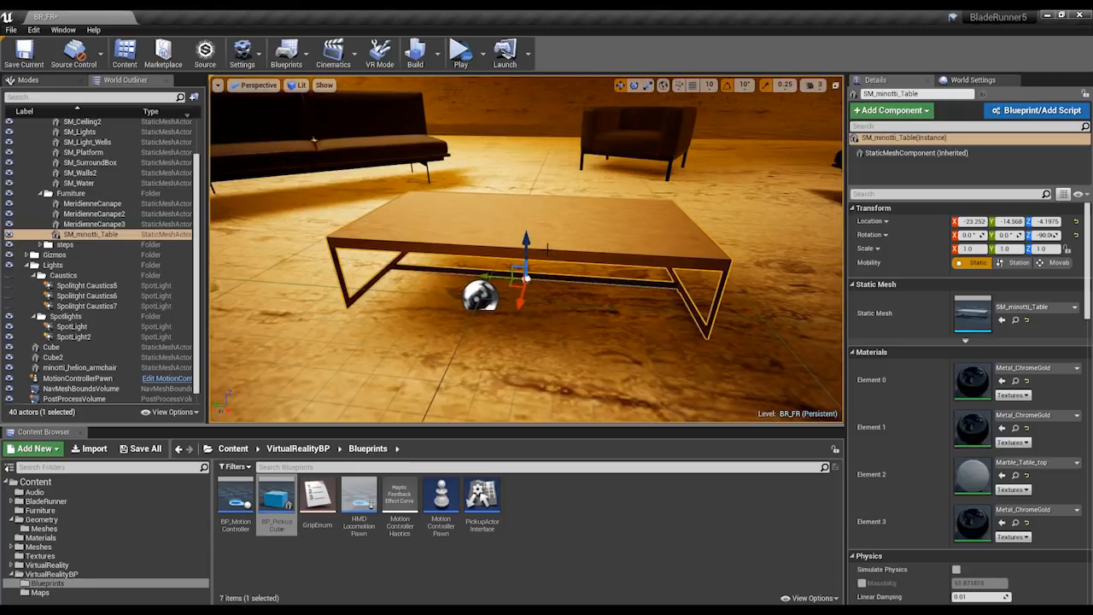
pyautogui.keyDown('alt'); pyautogui.moveTo(474, 193); pyautogui.dragTo(393, 209); pyautogui.keyUp('alt')
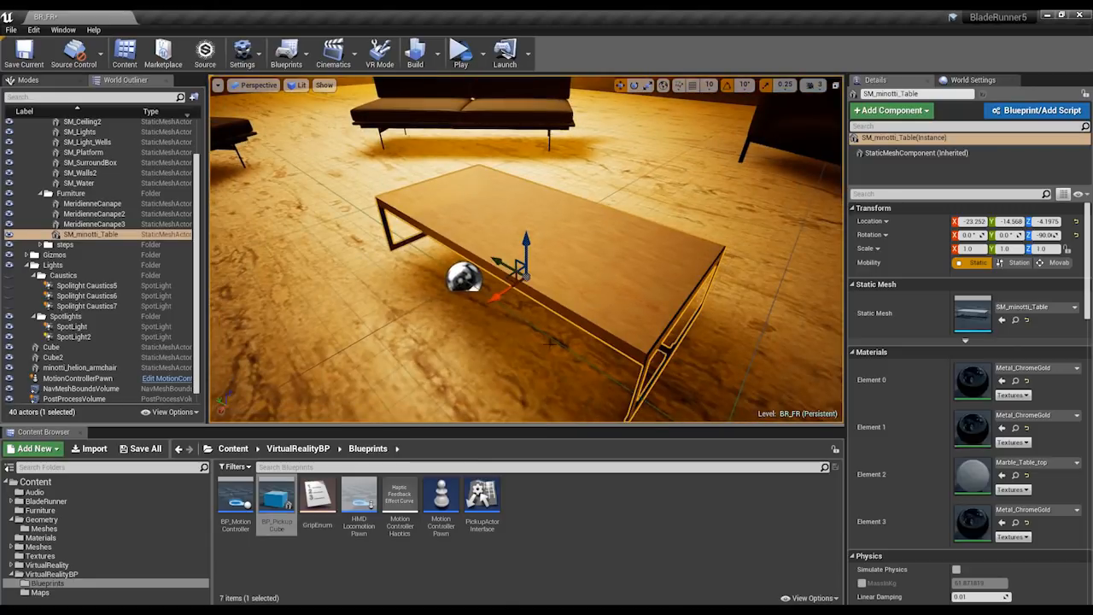
pyautogui.click(310, 558)
pyautogui.click(281, 502)
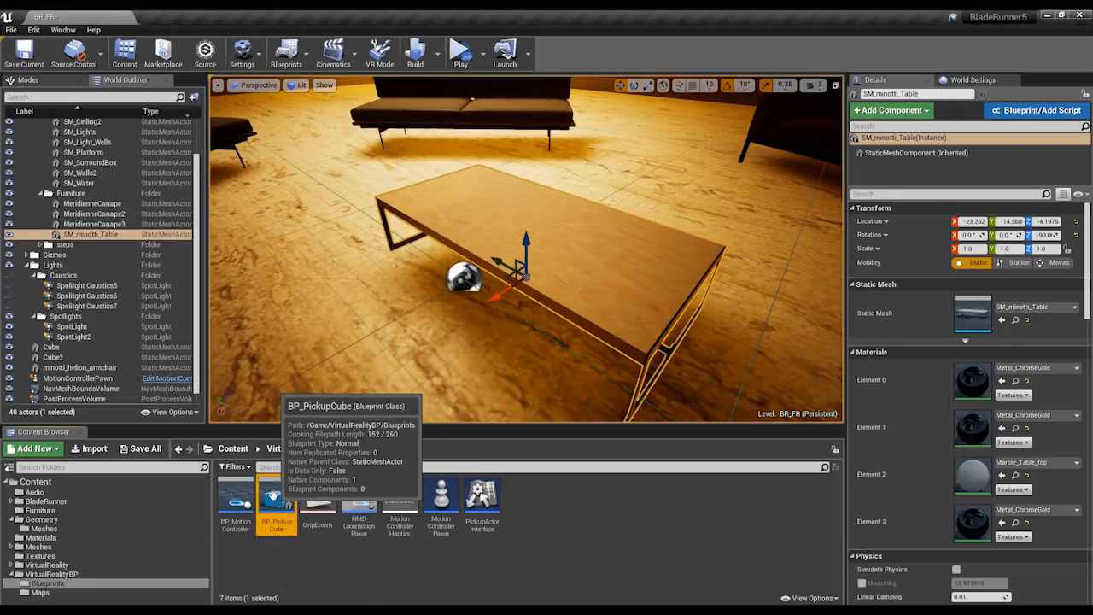
pyautogui.moveTo(275, 492); pyautogui.dragTo(569, 227)
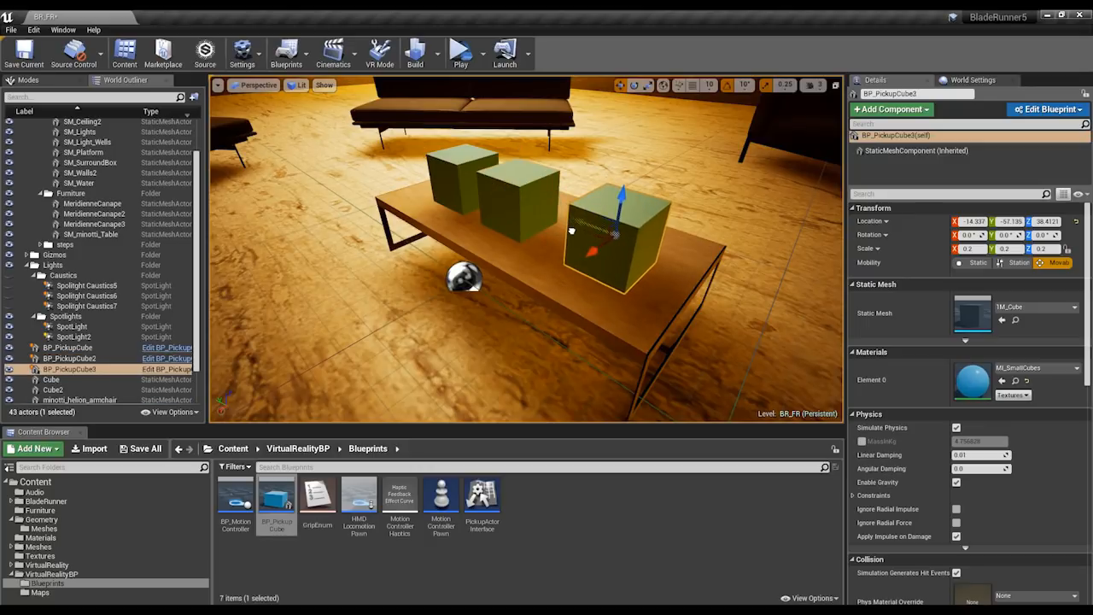
# Play the level in VR to test the pickup cubes on the table, and end the play session.
pyautogui.keyDown('alt'); pyautogui.moveTo(522, 256); pyautogui.dragTo(554, 227); pyautogui.keyUp('alt')
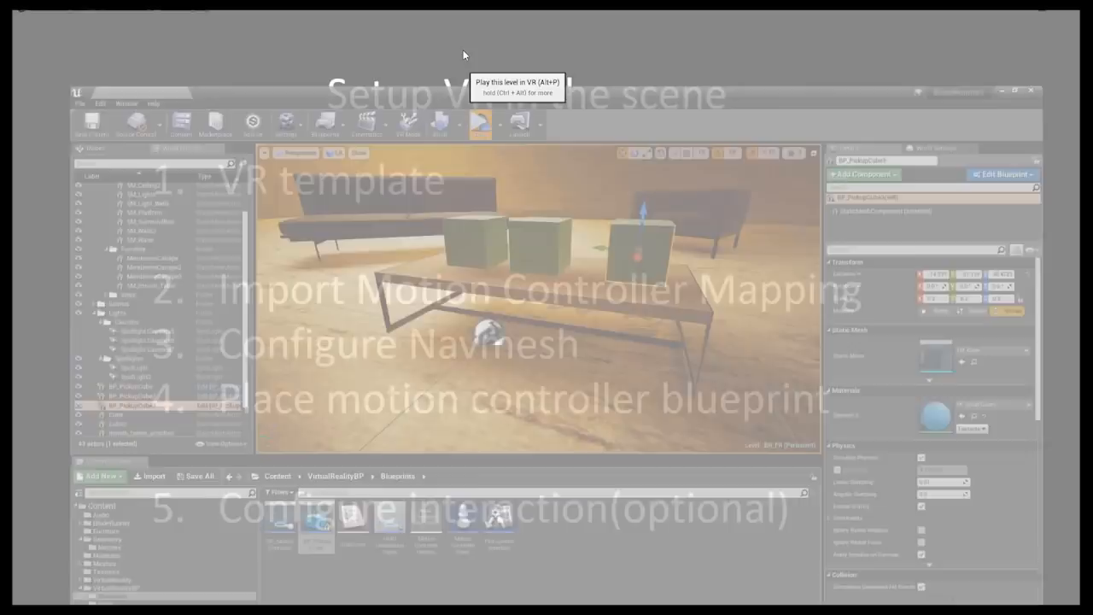
pyautogui.click(462, 53)
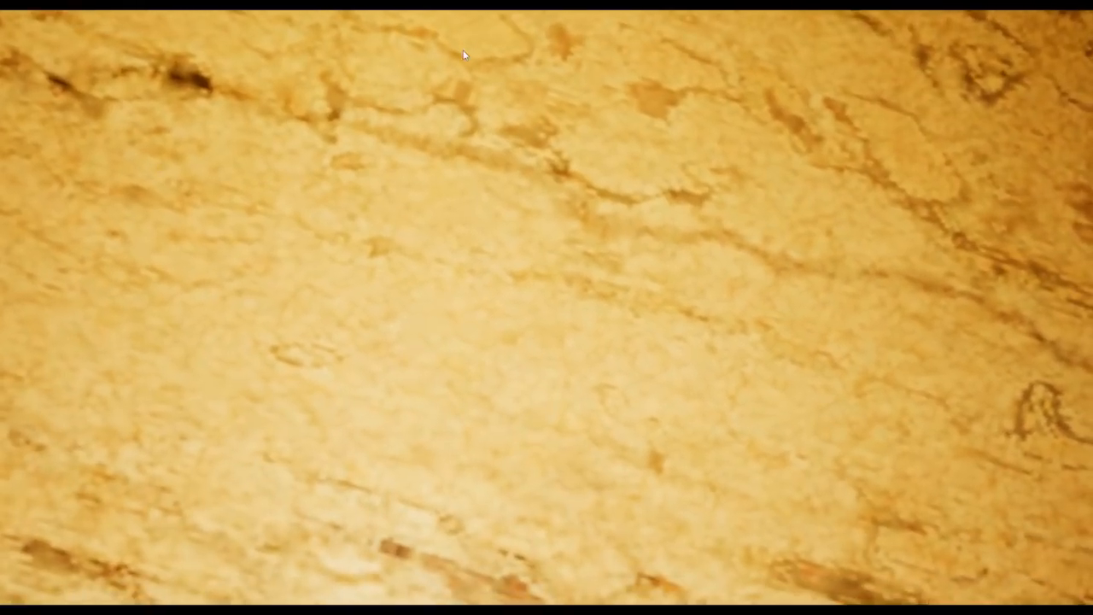
pyautogui.press('Escape')
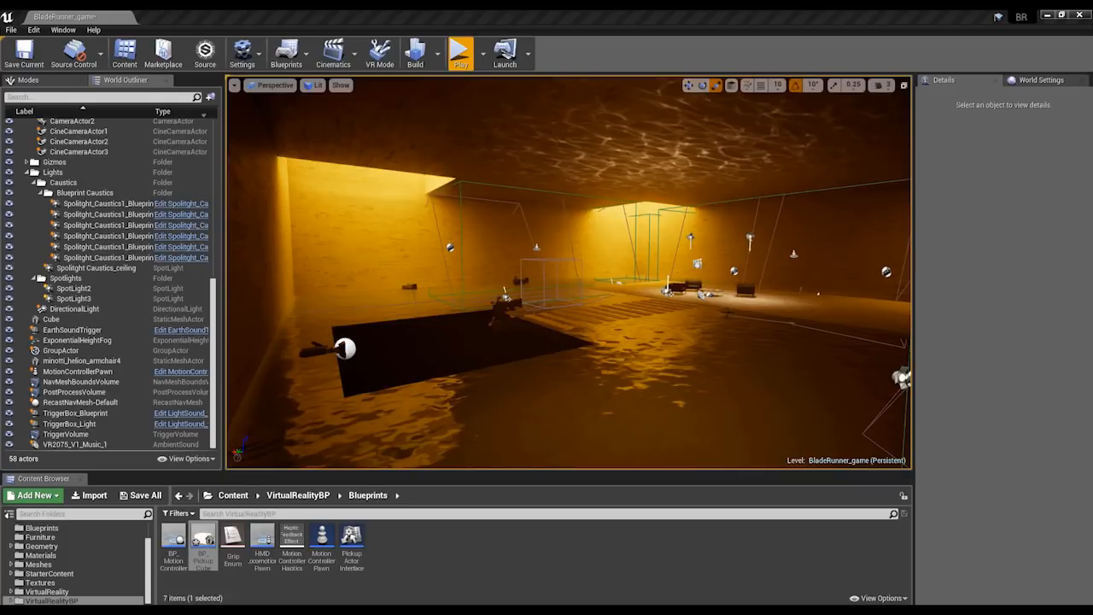
# In the BladeRunner_game level, examine the viewport and Event Graph of the Spolitght_Caustics1_Blueprint4 light's blueprint, and close it.
pyautogui.moveTo(661, 295); pyautogui.dragTo(893, 303, button='right')
pyautogui.press('w')
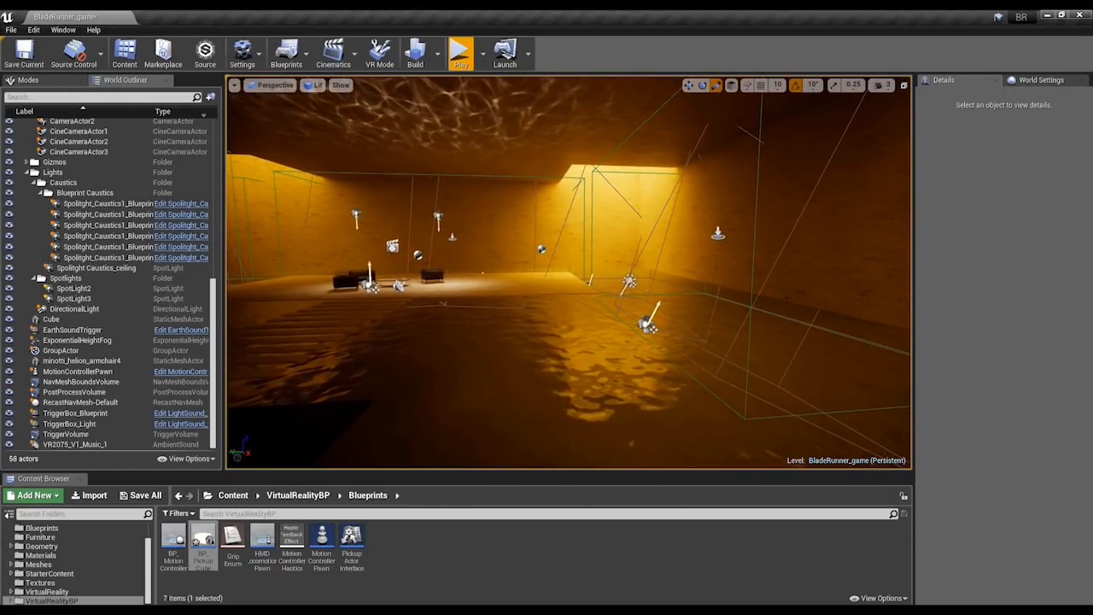
pyautogui.click(649, 324)
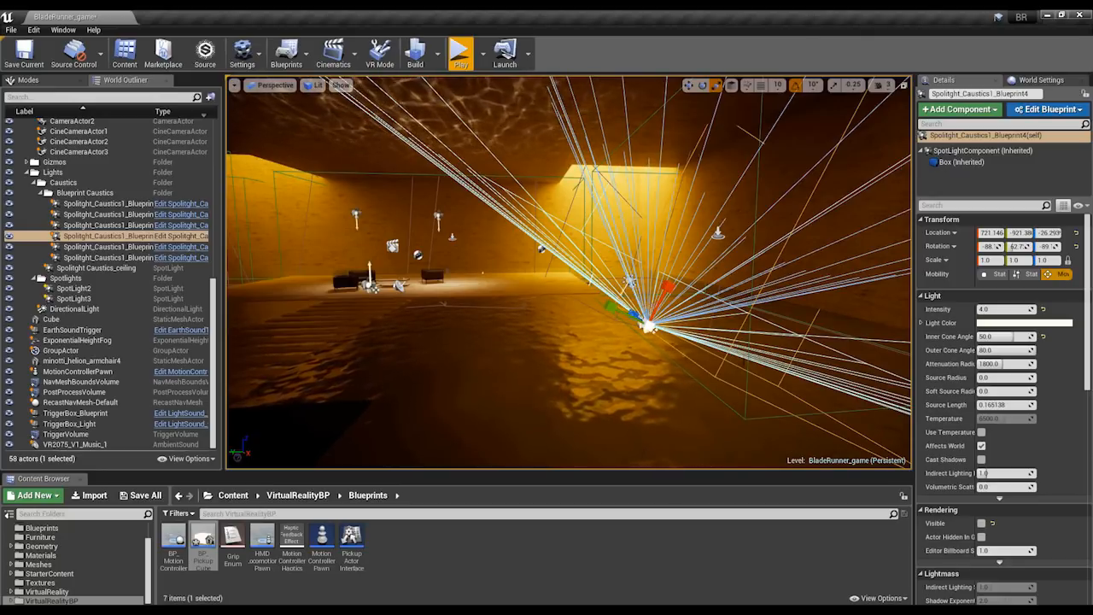
pyautogui.click(1040, 109)
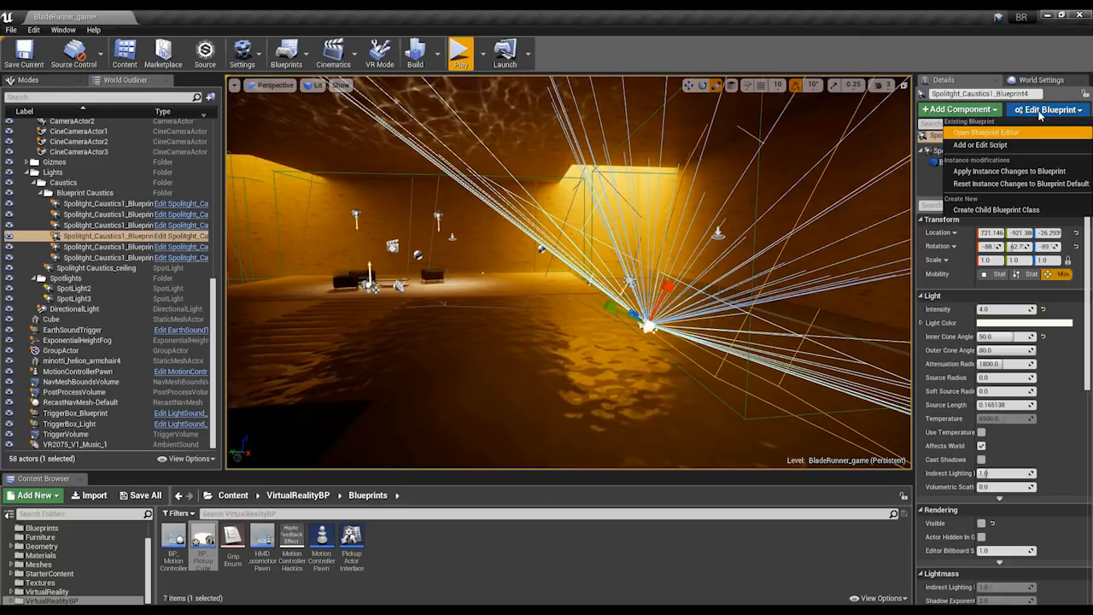
pyautogui.click(991, 144)
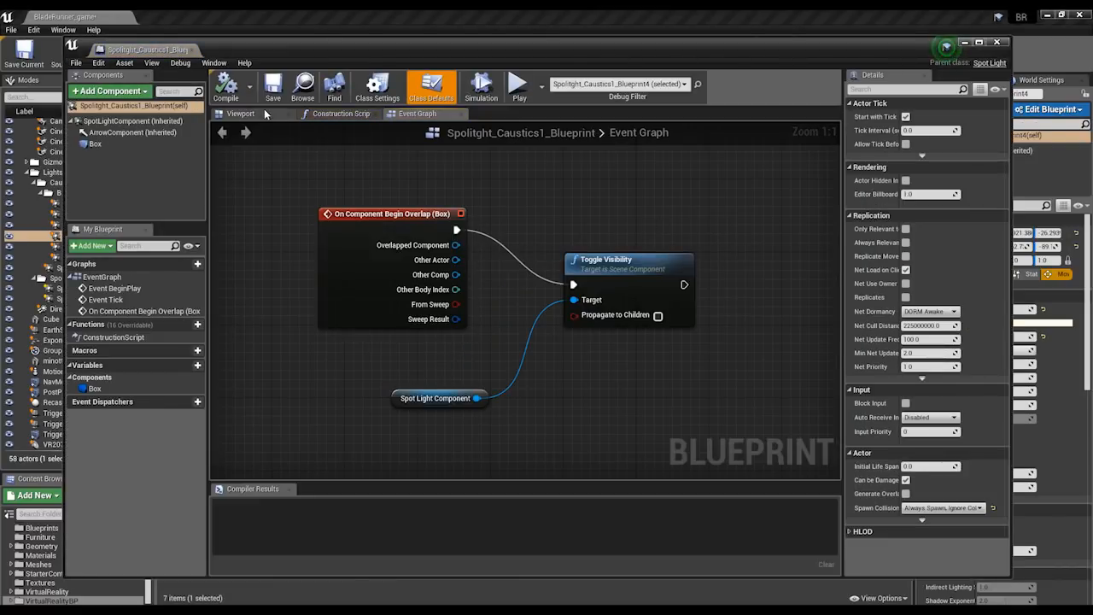
pyautogui.click(264, 113)
pyautogui.moveTo(494, 180); pyautogui.dragTo(472, 242)
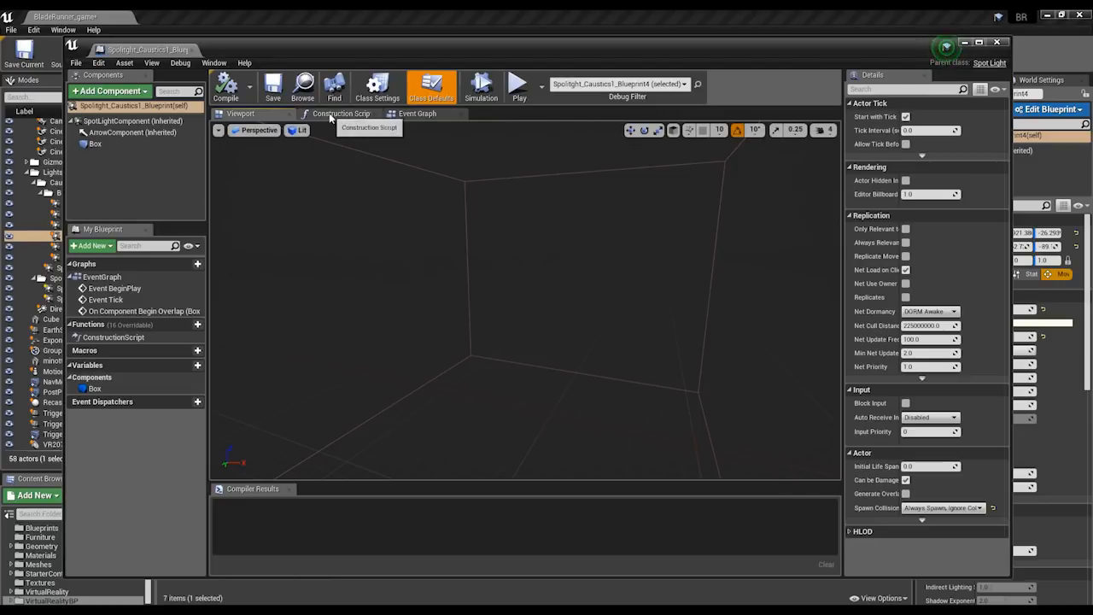
pyautogui.click(413, 114)
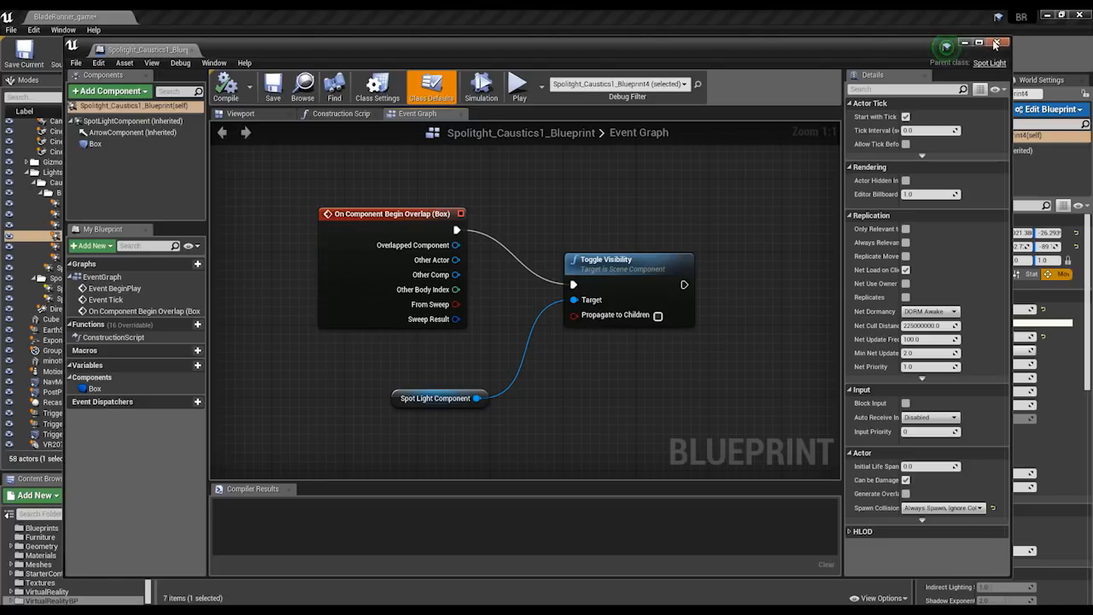
pyautogui.click(996, 42)
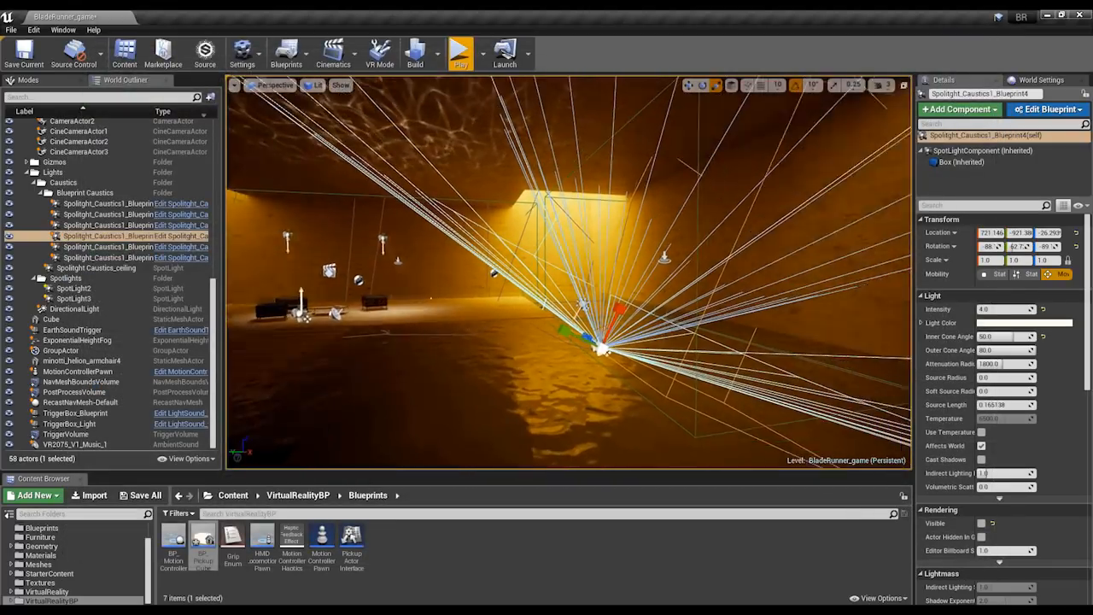
# Examine the LightSound_trigger Event Graph behind TriggerBox_Blueprint near the side wall, and close the Blueprint Editor.
pyautogui.scroll(-2, 740, 390)
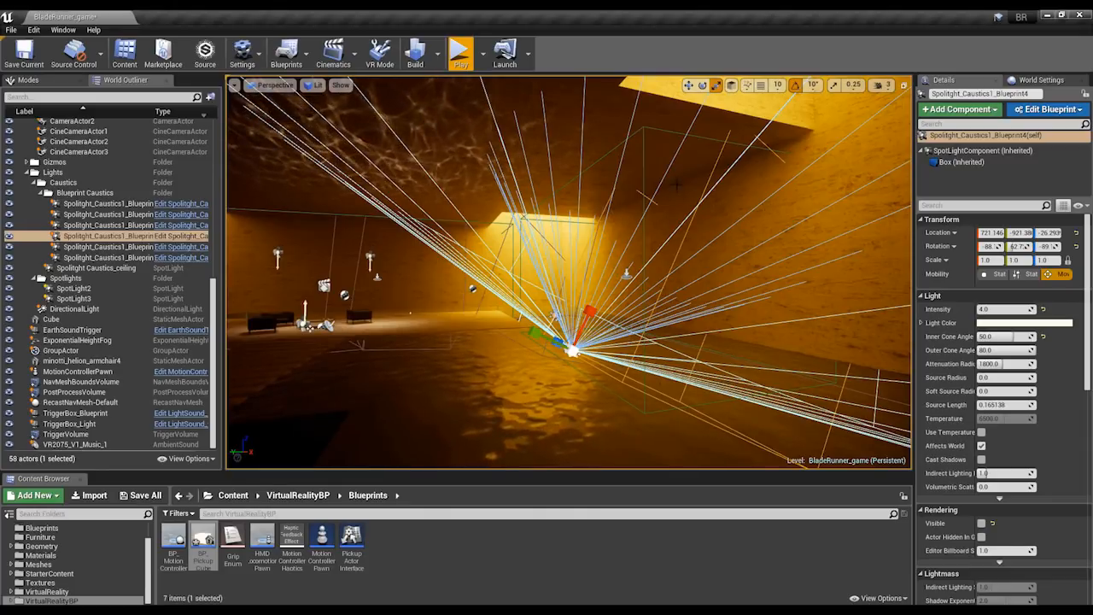
pyautogui.moveTo(574, 289); pyautogui.dragTo(575, 241, button='right')
pyautogui.press('a')
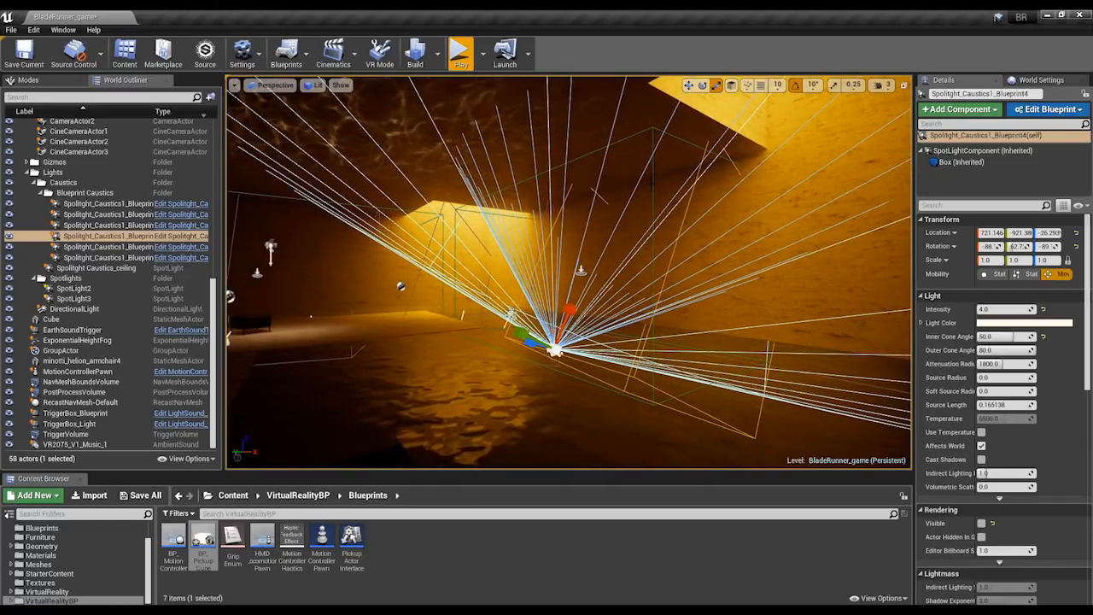
pyautogui.click(580, 270)
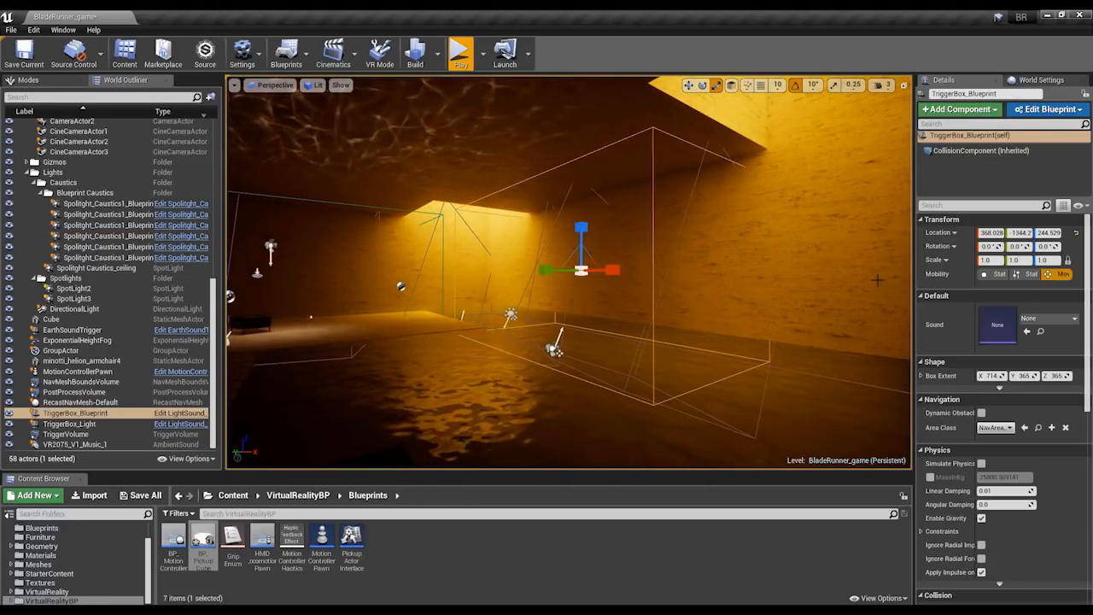
pyautogui.click(1027, 113)
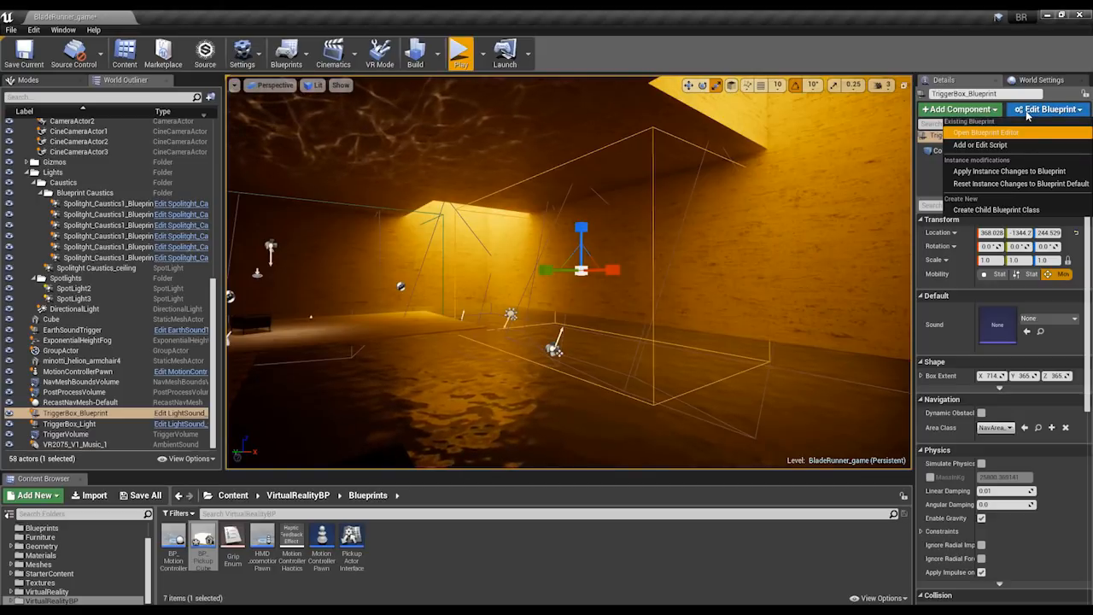
pyautogui.click(986, 132)
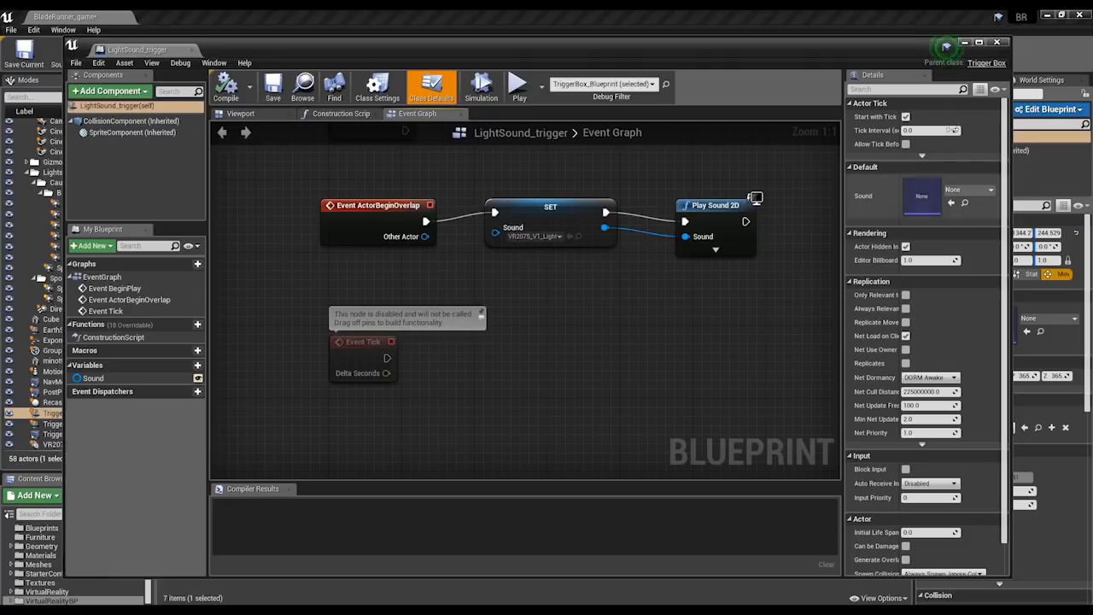
pyautogui.click(999, 43)
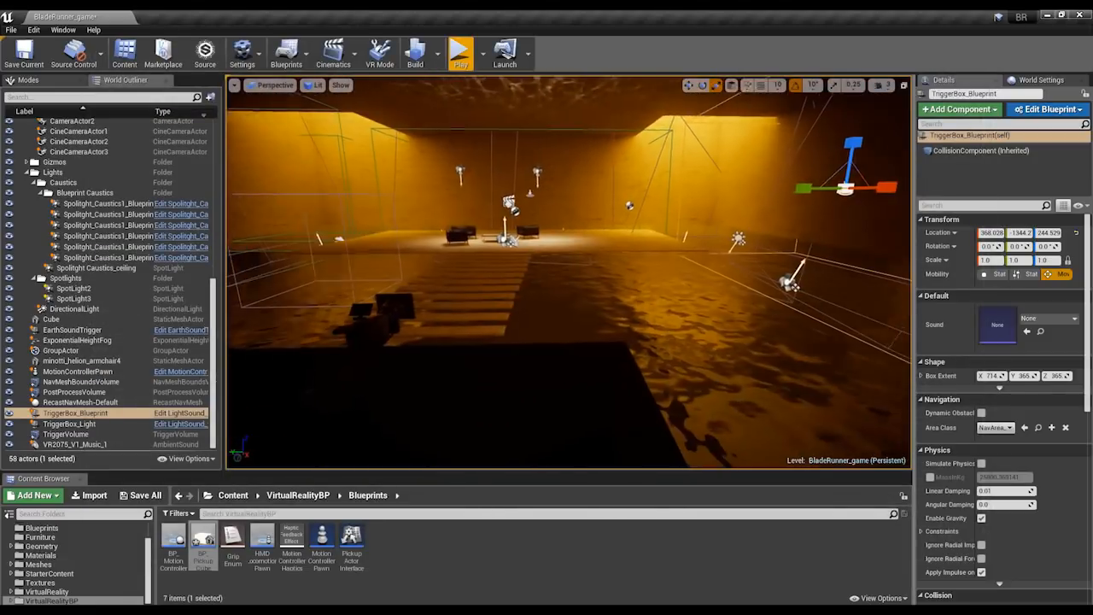
# Select the MotionControllerPawn on the dark floor area and open its blueprint in the Blueprint Editor.
pyautogui.moveTo(569, 272); pyautogui.dragTo(401, 307, button='right')
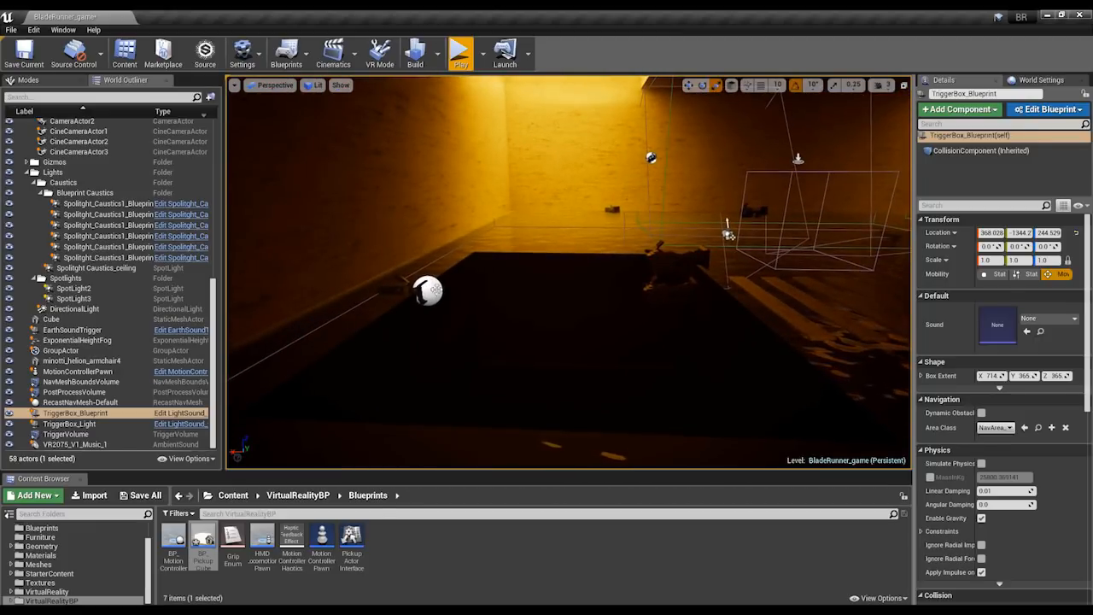
pyautogui.click(435, 290)
pyautogui.press('w')
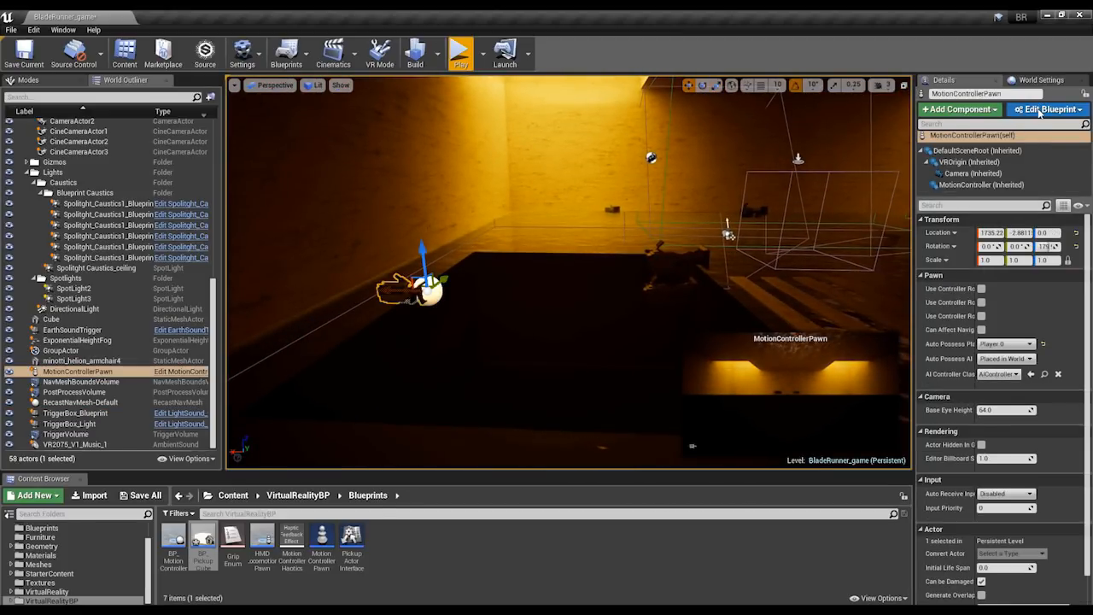
pyautogui.click(1039, 111)
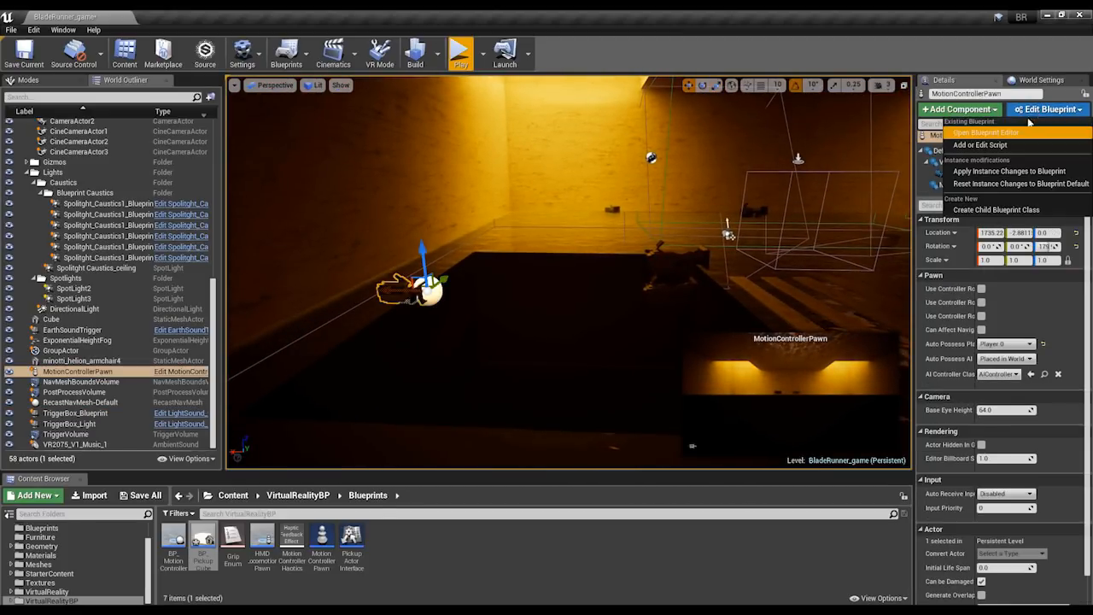
pyautogui.click(984, 135)
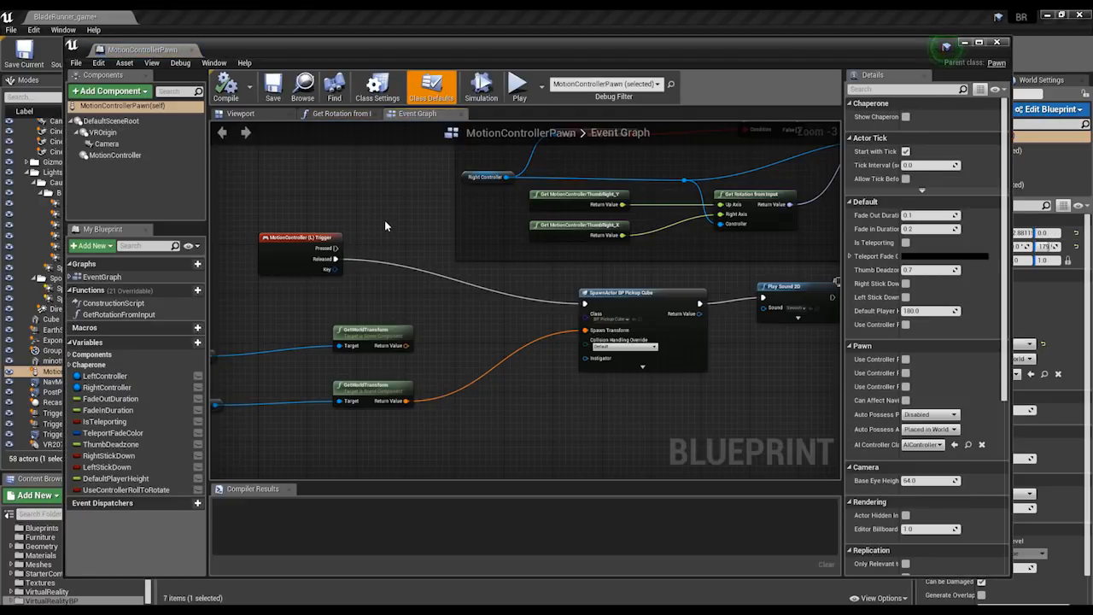
# Examine the MotionController (L) Trigger chain through SpawnActor BP Pickup Cube to Play Sound 2D in the Event Graph, and close the blueprint.
pyautogui.moveTo(384, 225); pyautogui.dragTo(484, 213, button='right')
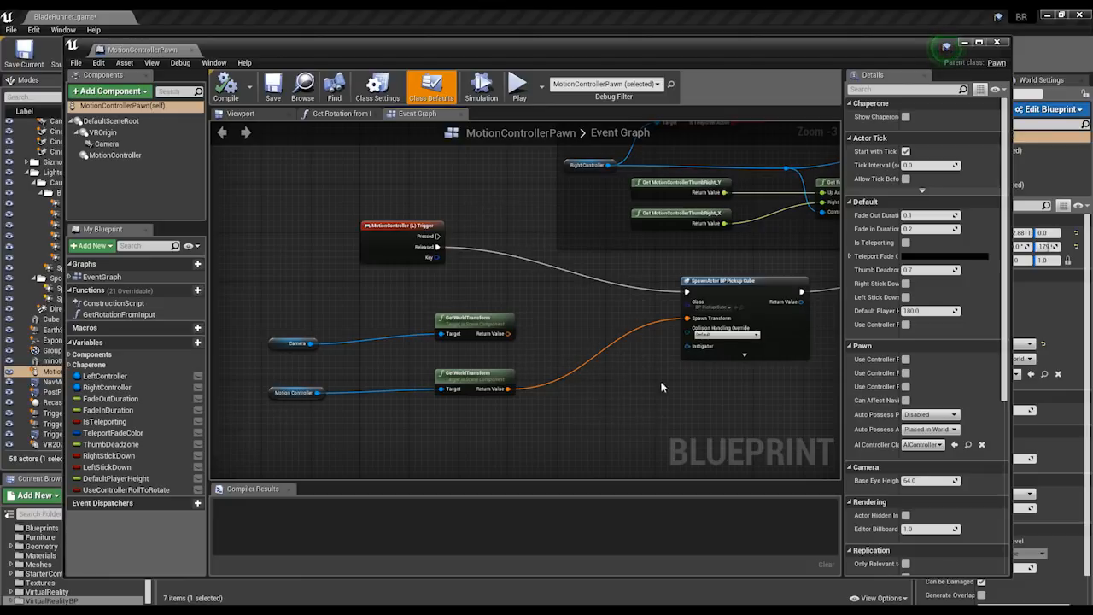
pyautogui.moveTo(561, 327); pyautogui.dragTo(549, 352, button='right')
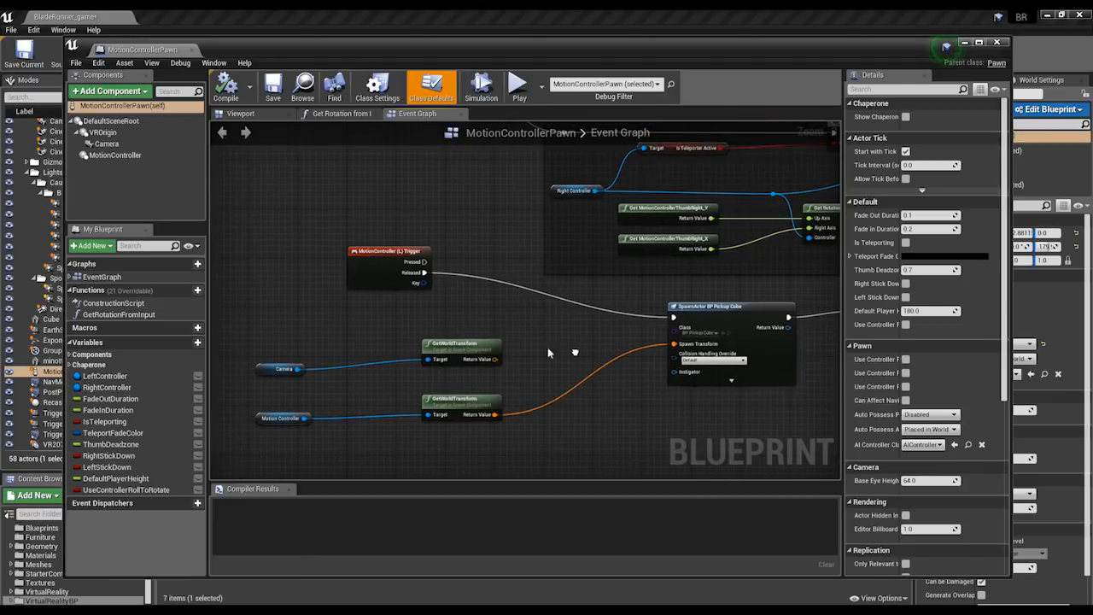
pyautogui.scroll(1, 407, 305)
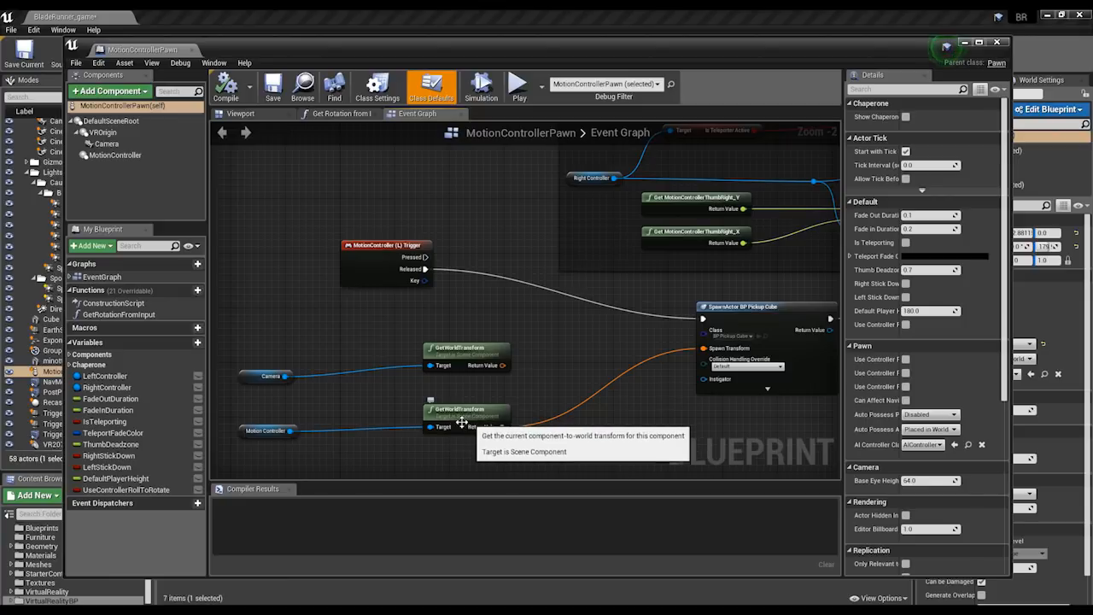
pyautogui.scroll(2, 458, 423)
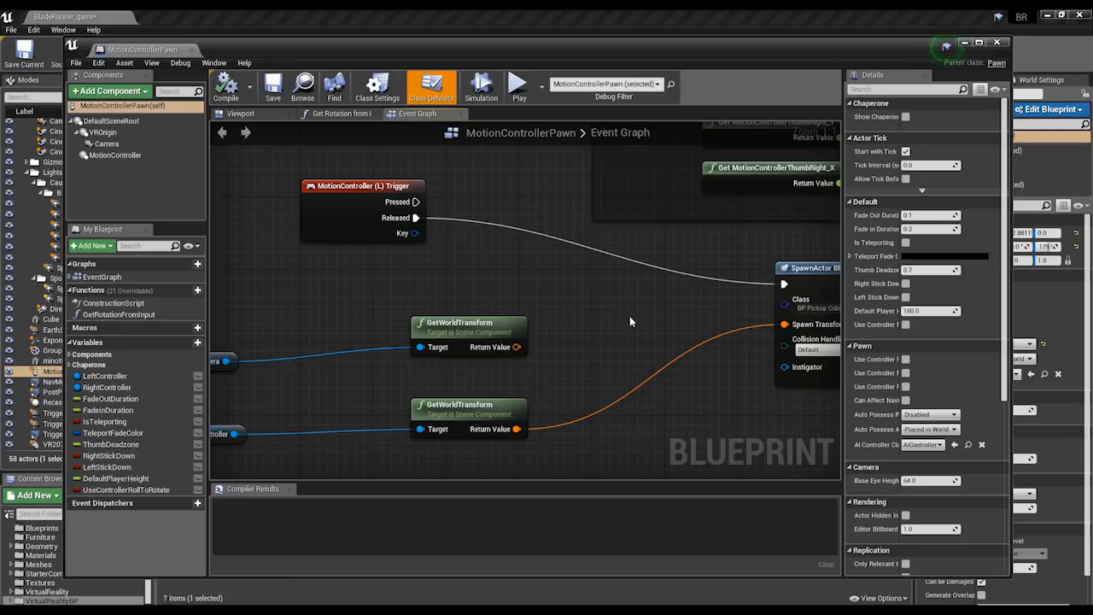
pyautogui.moveTo(630, 321); pyautogui.dragTo(481, 320, button='right')
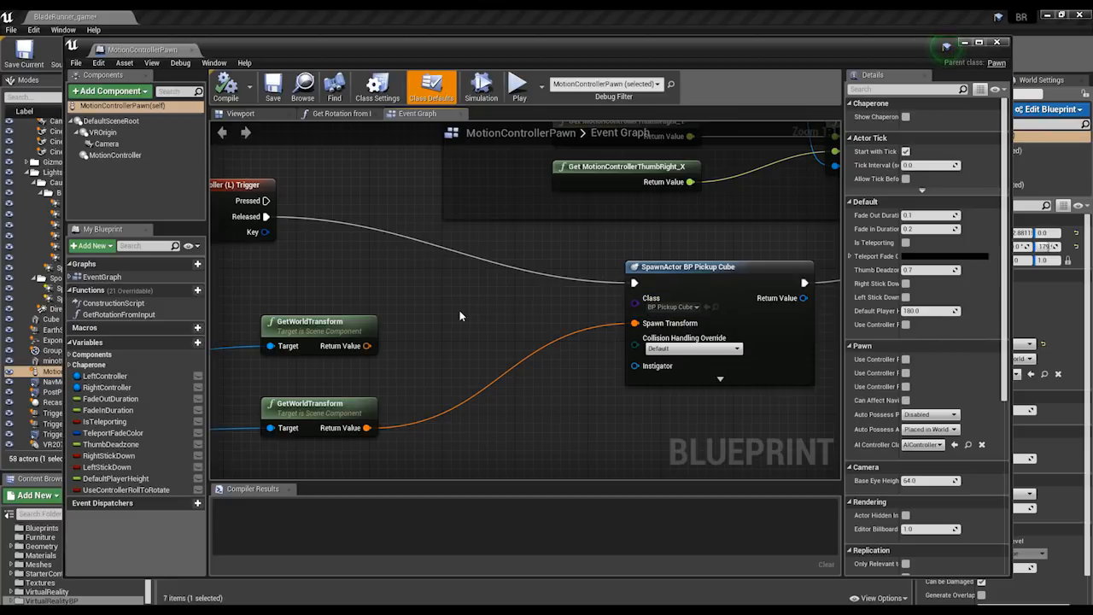
pyautogui.moveTo(460, 310); pyautogui.dragTo(265, 358, button='right')
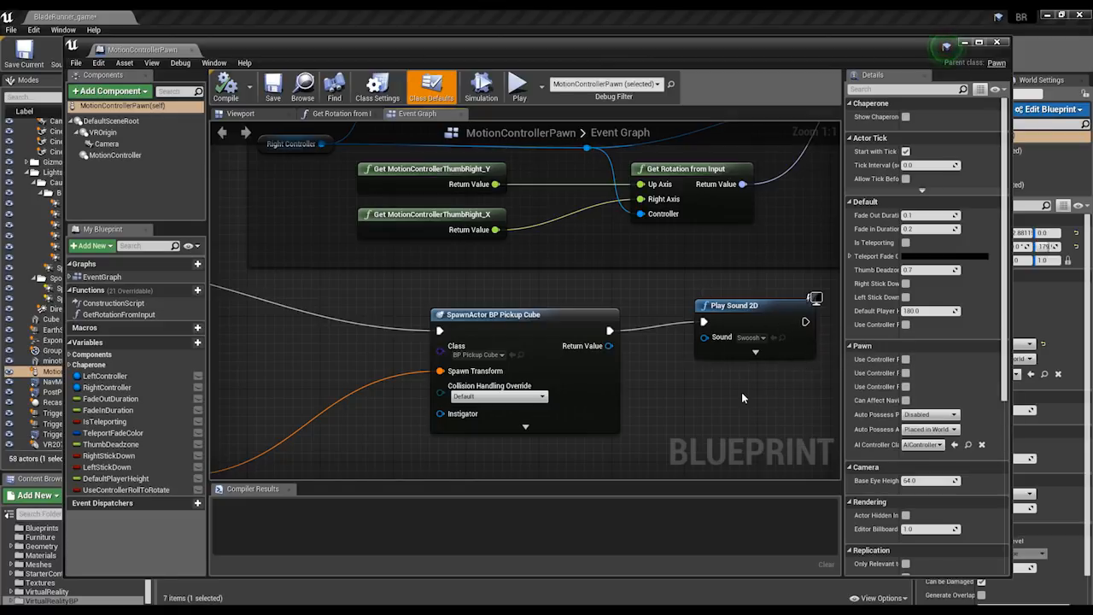
pyautogui.moveTo(730, 391); pyautogui.dragTo(717, 355, button='right')
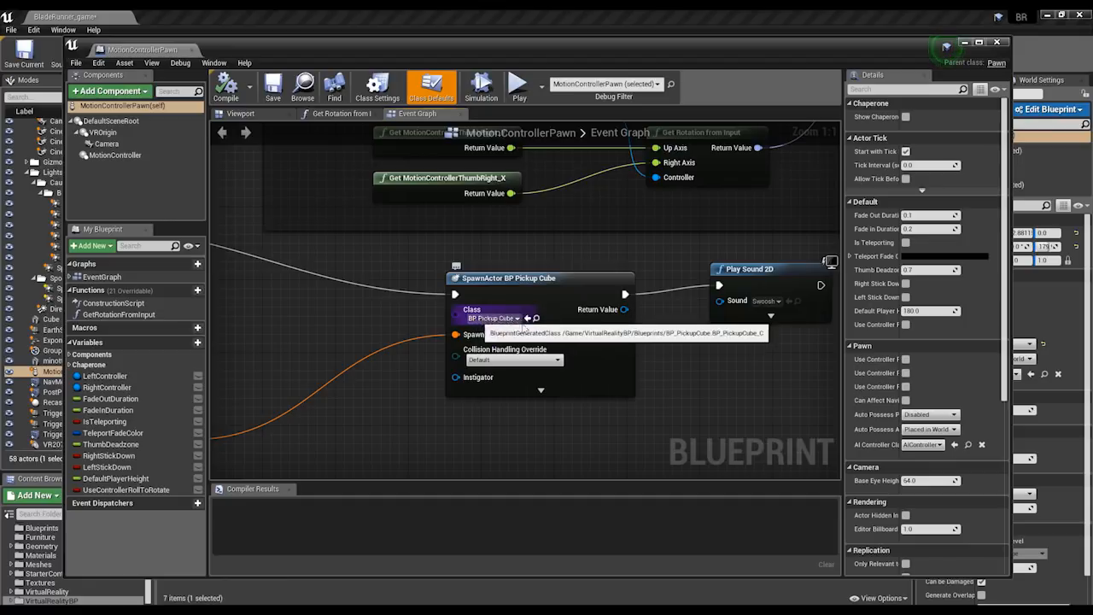
pyautogui.click(997, 43)
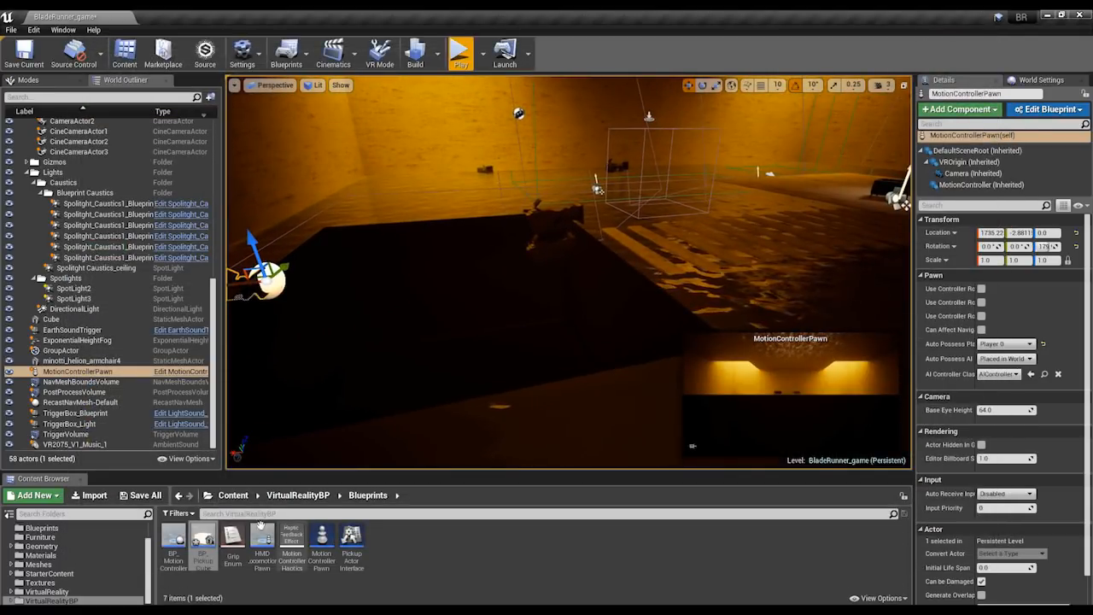
# Open the BP_PickupCube blueprint from the VirtualRealityBP Blueprints folder and view its Event Graph and MediaSound component settings.
pyautogui.rightClick(203, 536)
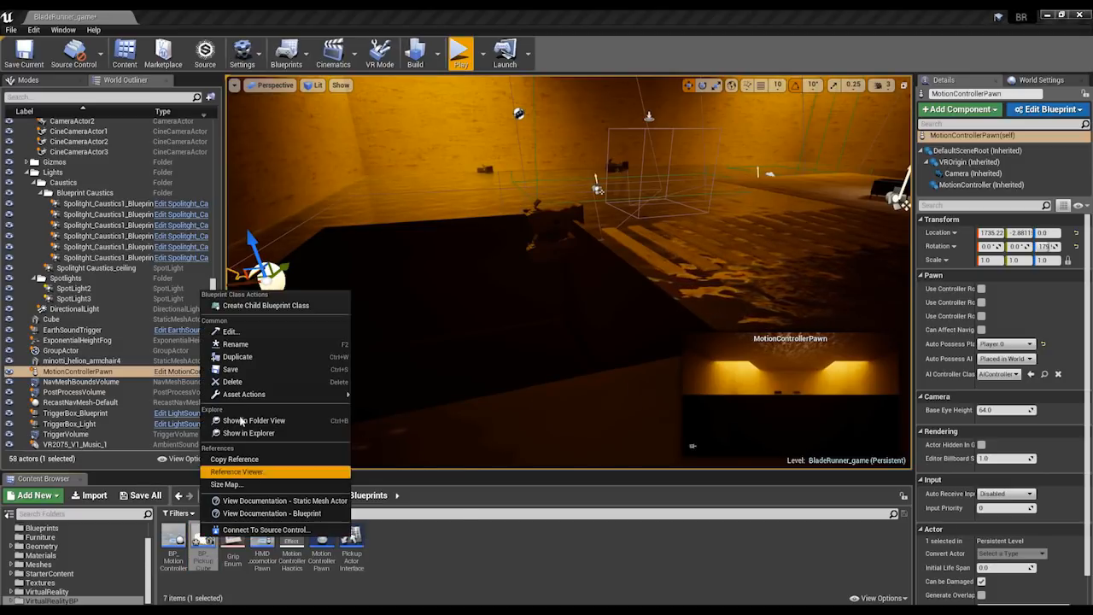
pyautogui.click(230, 332)
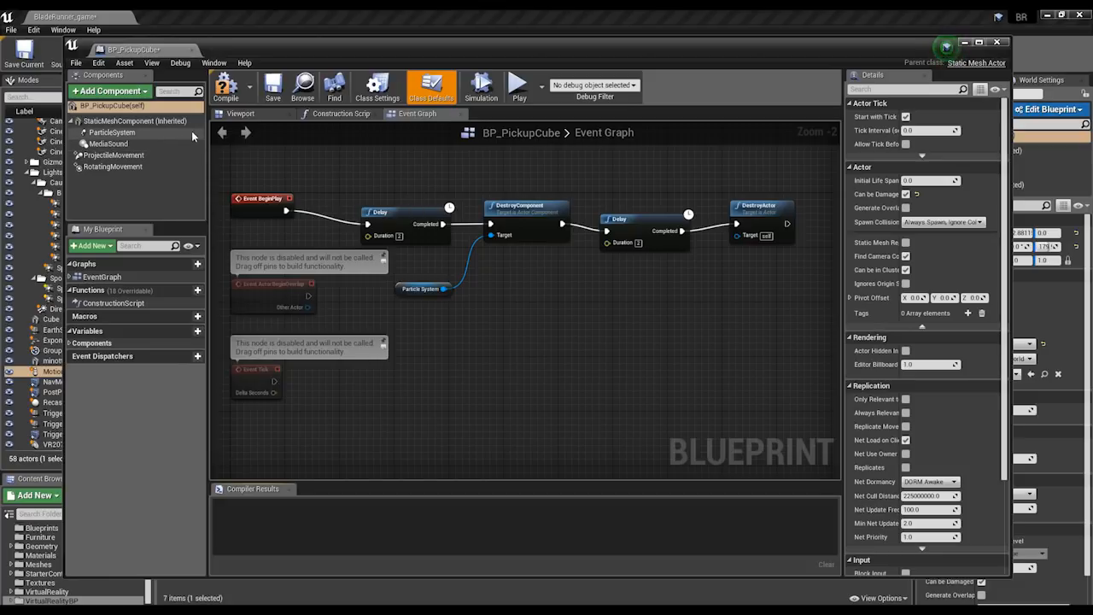
pyautogui.click(118, 144)
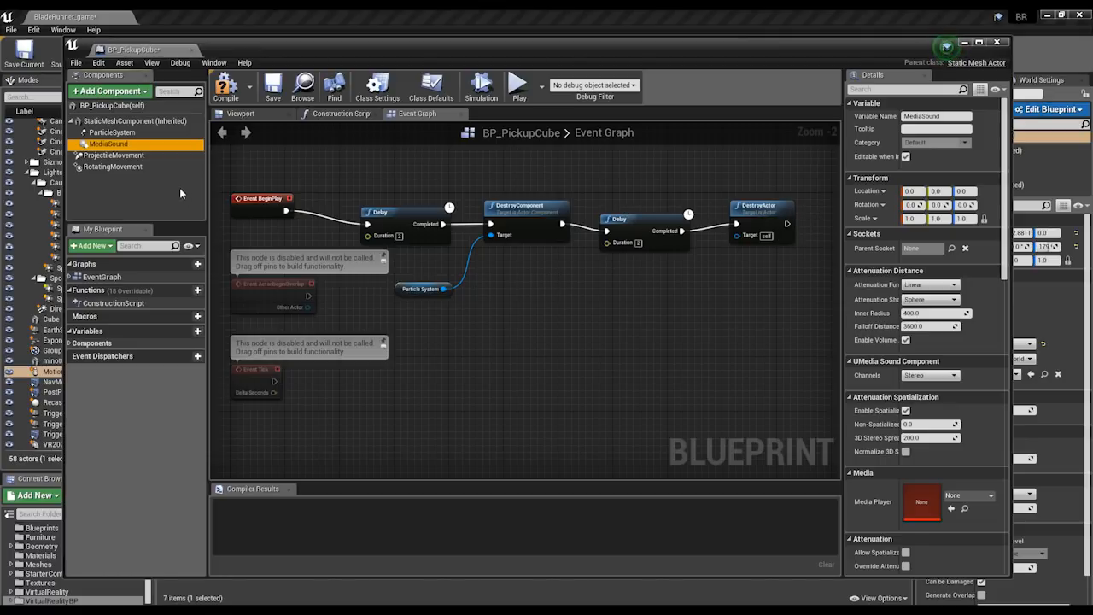
# Examine the ProjectileMovement component's settings in BP_PickupCube, including its initial speed, and close the blueprint.
pyautogui.click(135, 157)
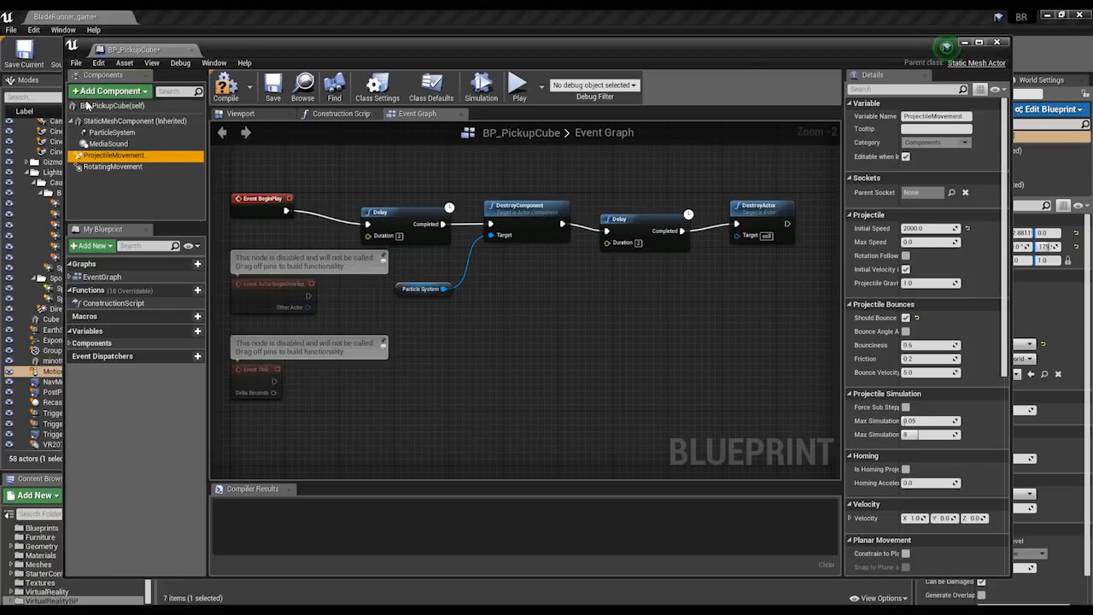
pyautogui.click(108, 90)
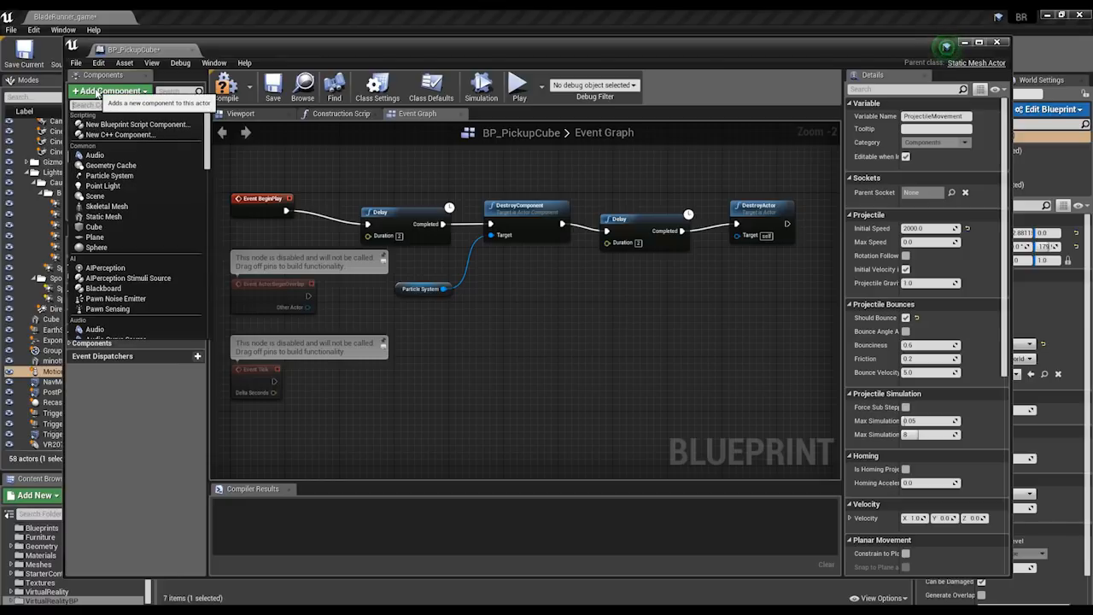
pyautogui.click(97, 92)
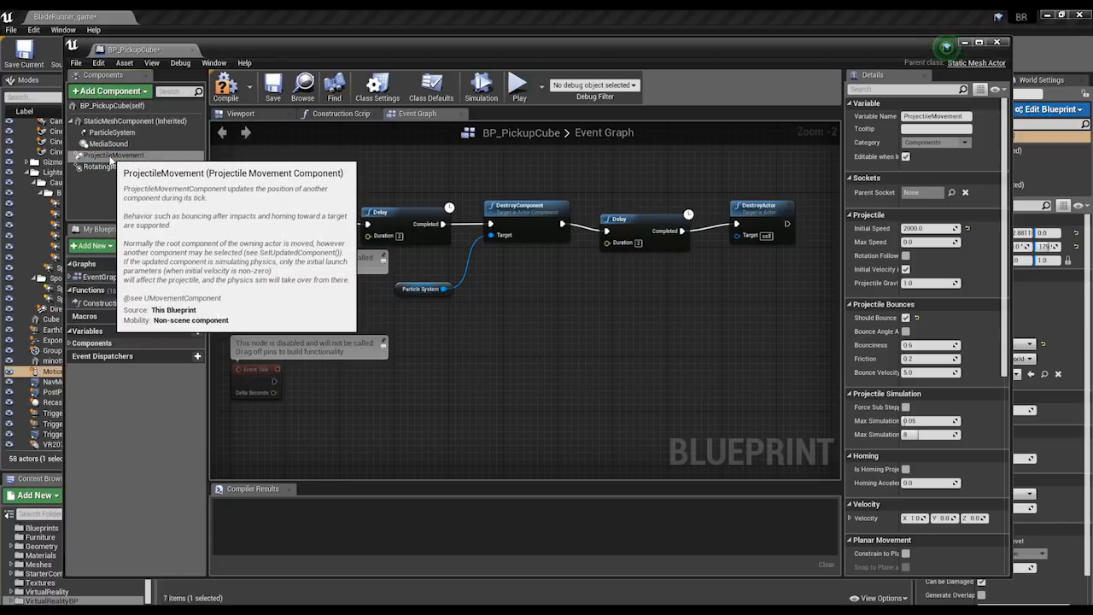
pyautogui.click(111, 155)
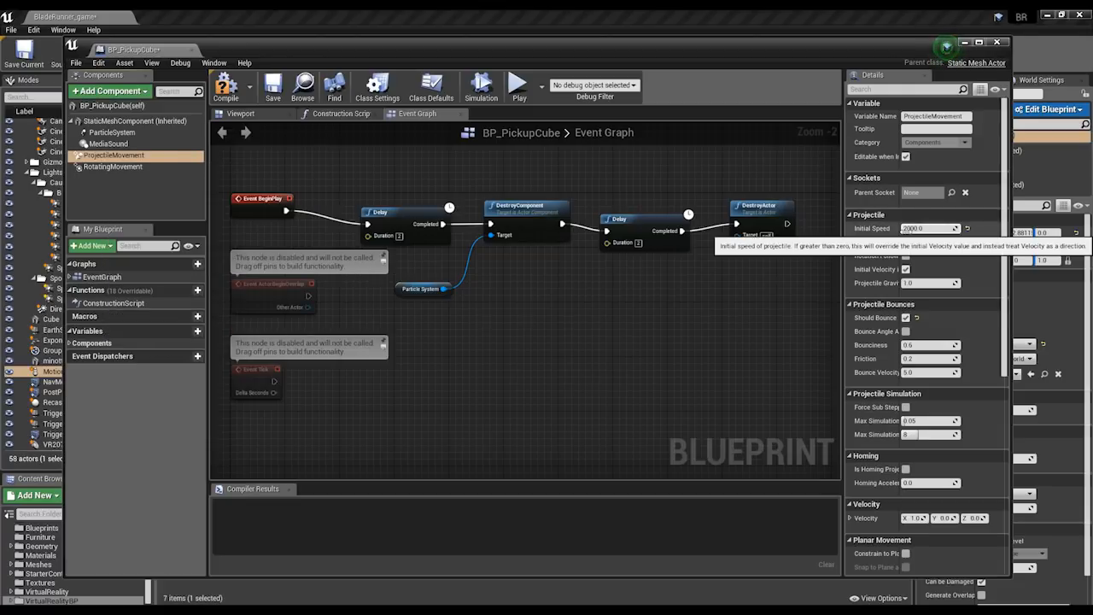
pyautogui.click(191, 161)
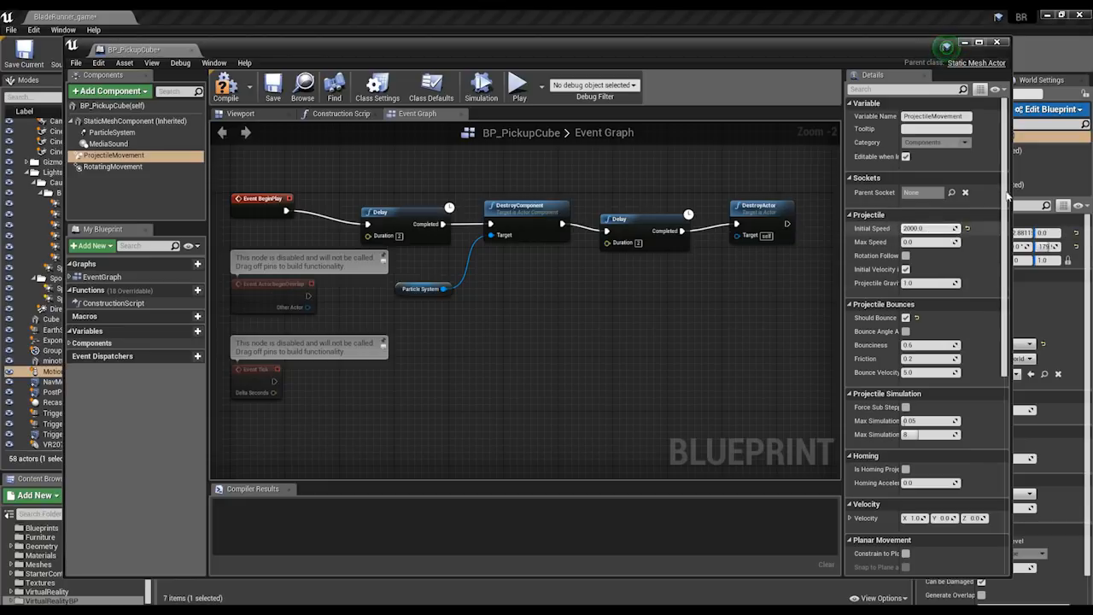
pyautogui.click(1000, 43)
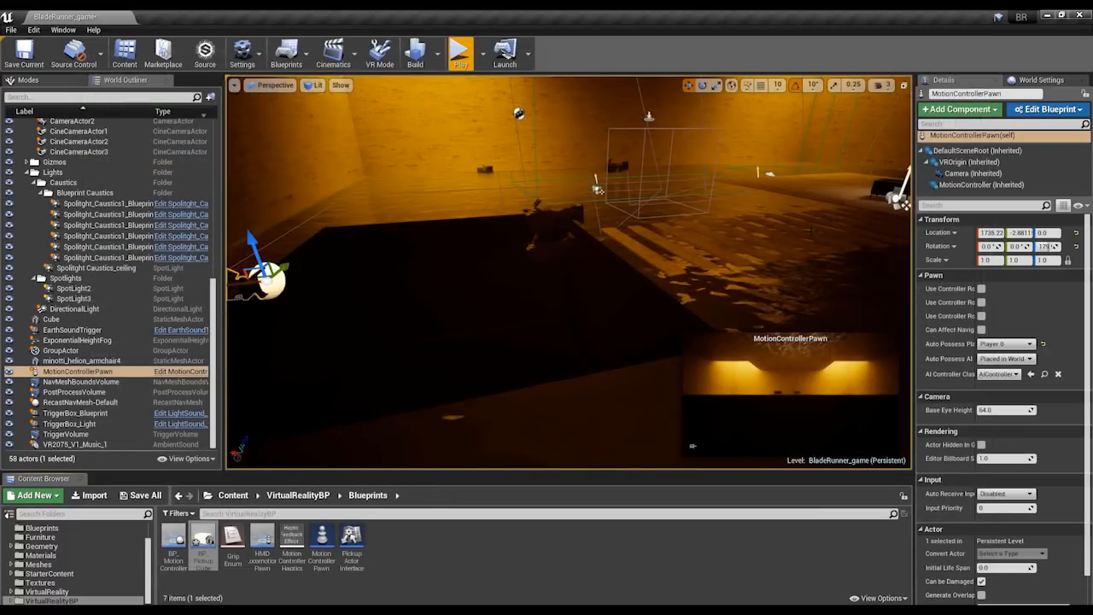
# Play the BladeRunner_game level from the editor.
pyautogui.moveTo(710, 220); pyautogui.dragTo(738, 183, button='right')
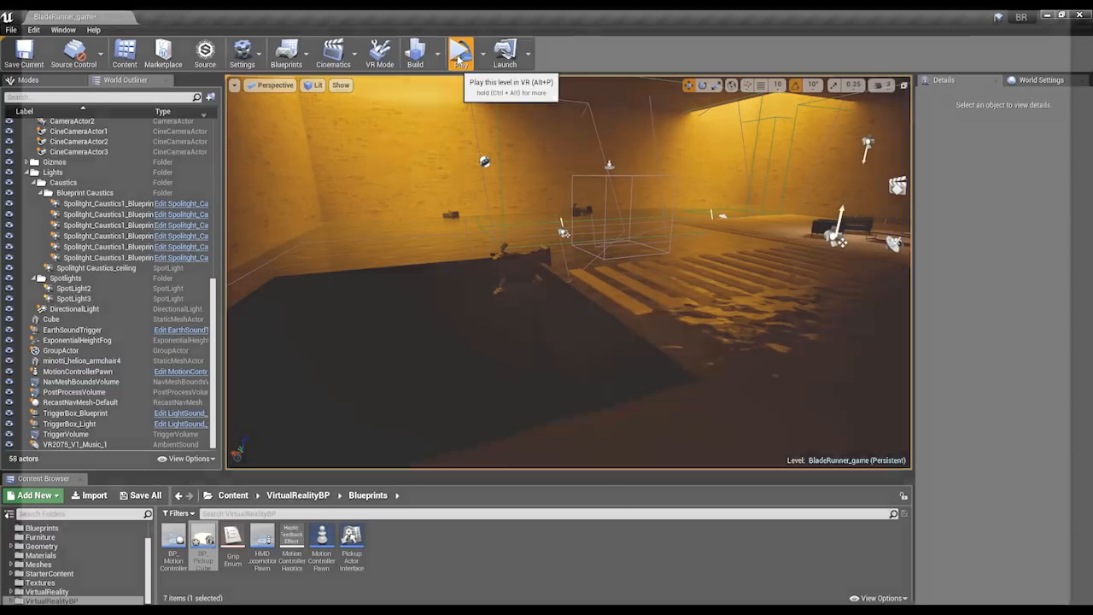
pyautogui.click(460, 54)
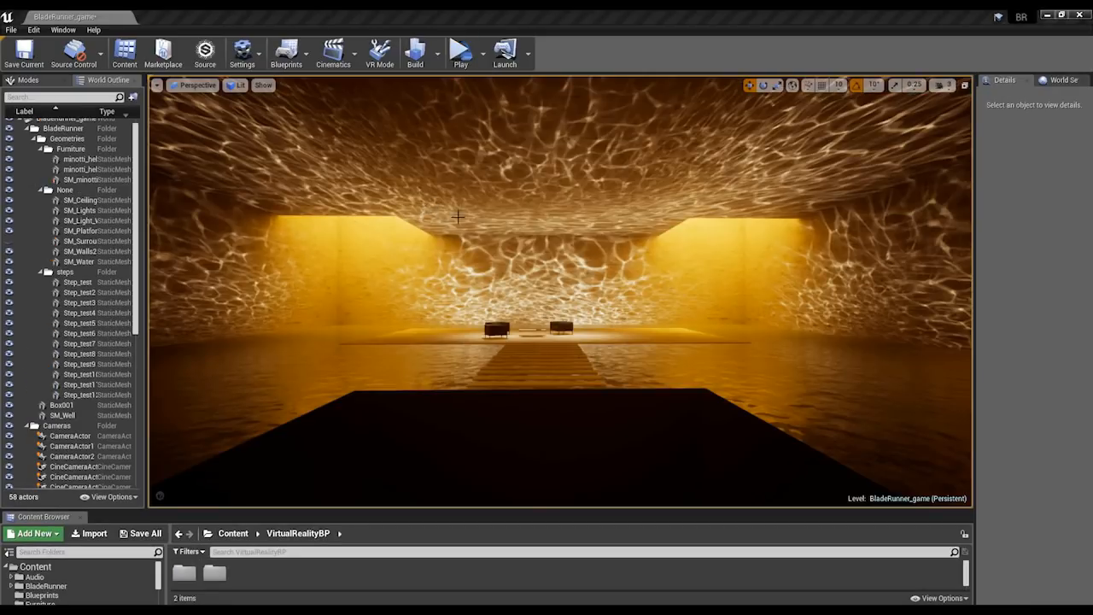
pyautogui.rightClick(478, 215)
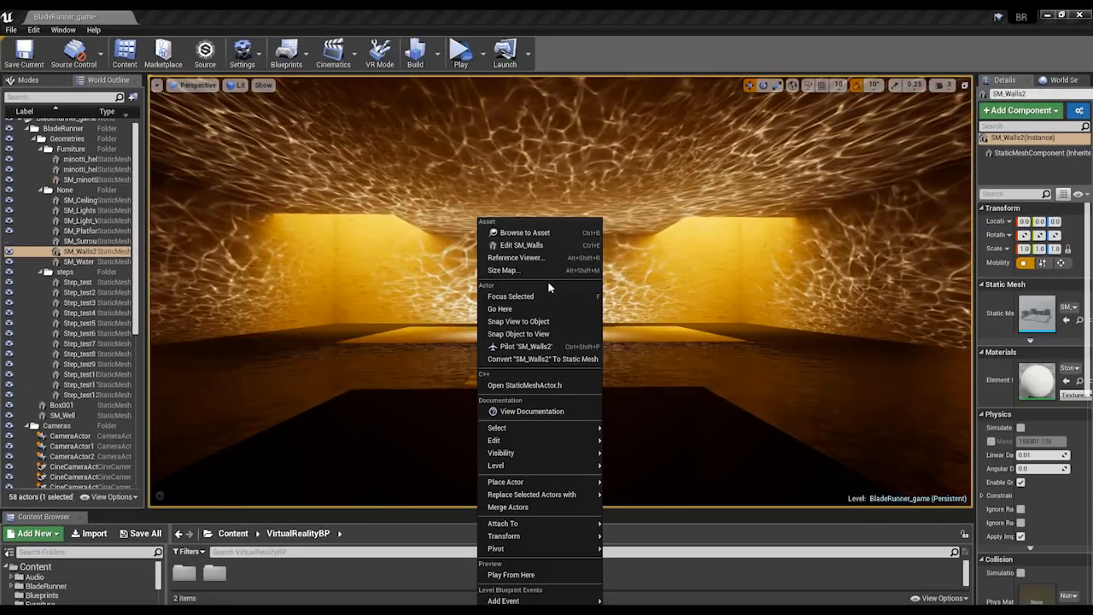
pyautogui.press('Escape')
pyautogui.moveTo(653, 291); pyautogui.dragTo(654, 295, button='right')
pyautogui.press('Escape')
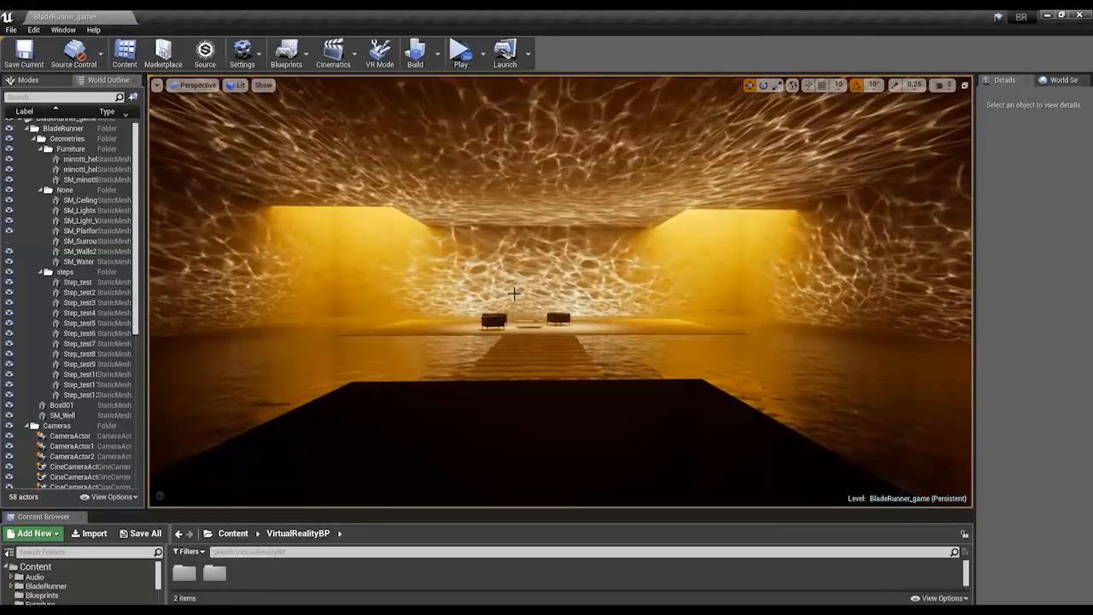
# Show the actor icons in the viewport and select the Spolitght_Caustics1_Blueprint6 light over the water near the side wall.
pyautogui.press('d')
pyautogui.moveTo(514, 294); pyautogui.dragTo(518, 292, button='right')
pyautogui.press('s')
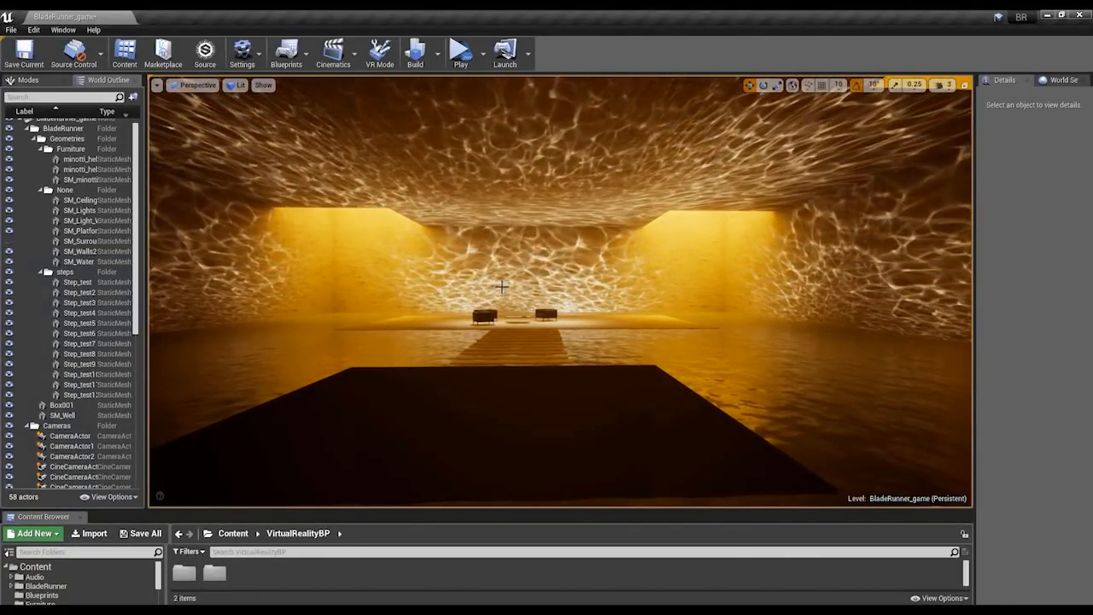
pyautogui.moveTo(502, 286); pyautogui.dragTo(478, 292, button='right')
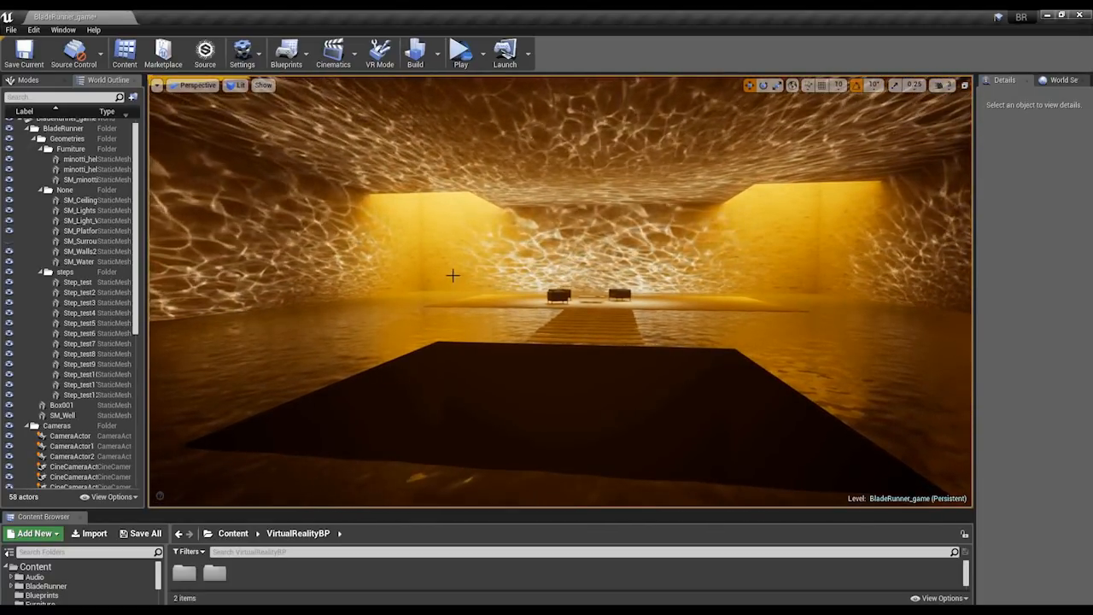
pyautogui.moveTo(453, 275); pyautogui.dragTo(437, 267, button='right')
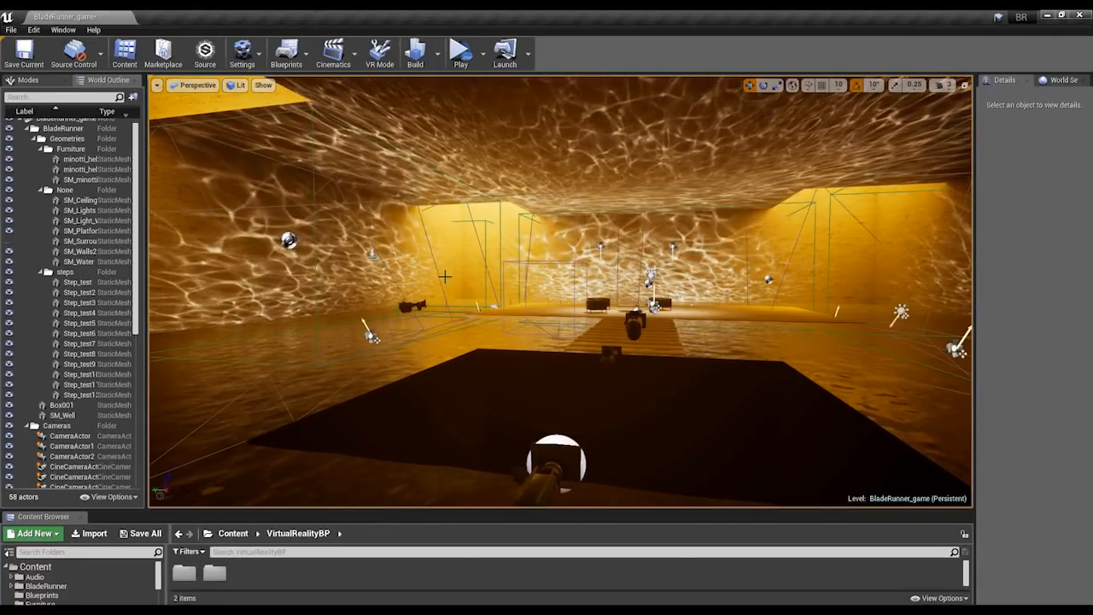
pyautogui.moveTo(444, 275); pyautogui.dragTo(413, 295, button='right')
pyautogui.press('w')
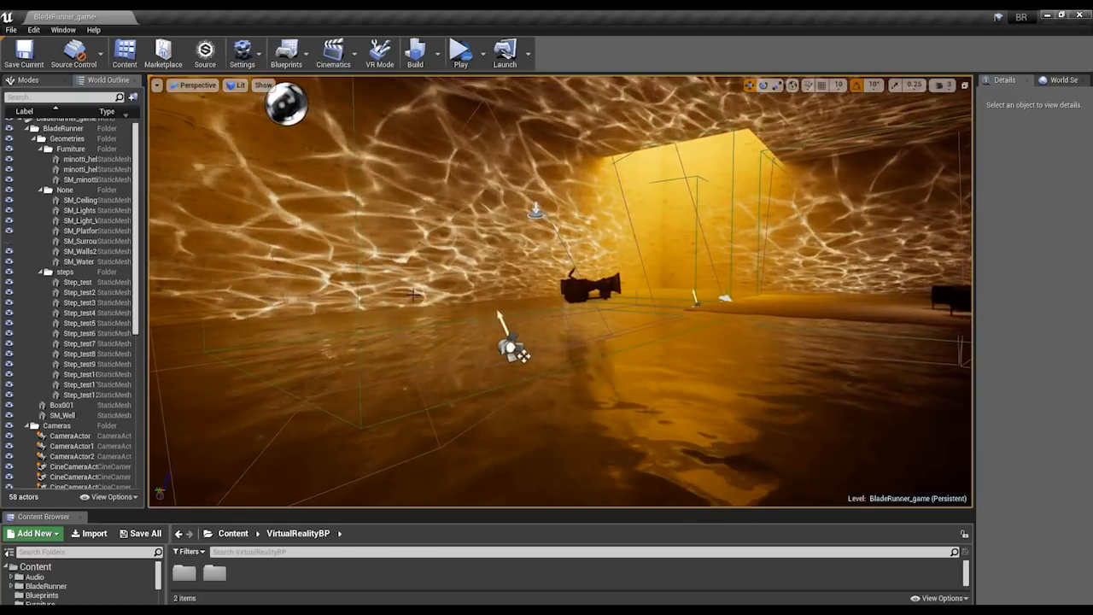
pyautogui.click(516, 350)
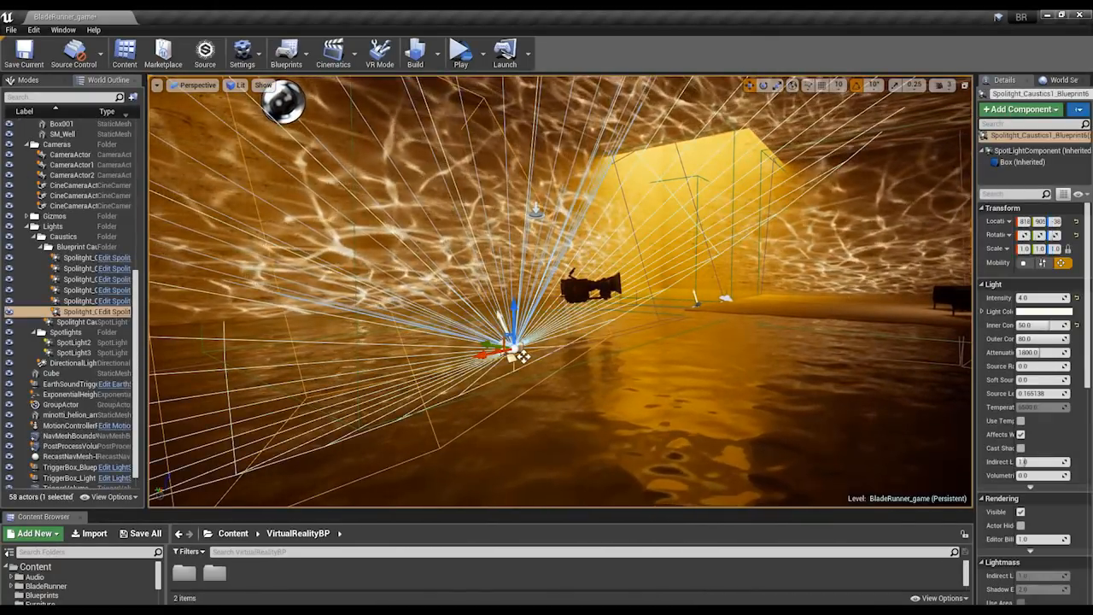
# Enlarge the selected caustics light's property area and open its Caustics_Wall light function material instance.
pyautogui.moveTo(515, 350)
pyautogui.mouseDown(button='right')
pyautogui.moveTo(509, 337)
pyautogui.moveTo(527, 347)
pyautogui.mouseUp(button='right')
pyautogui.press('a')
pyautogui.press('e')
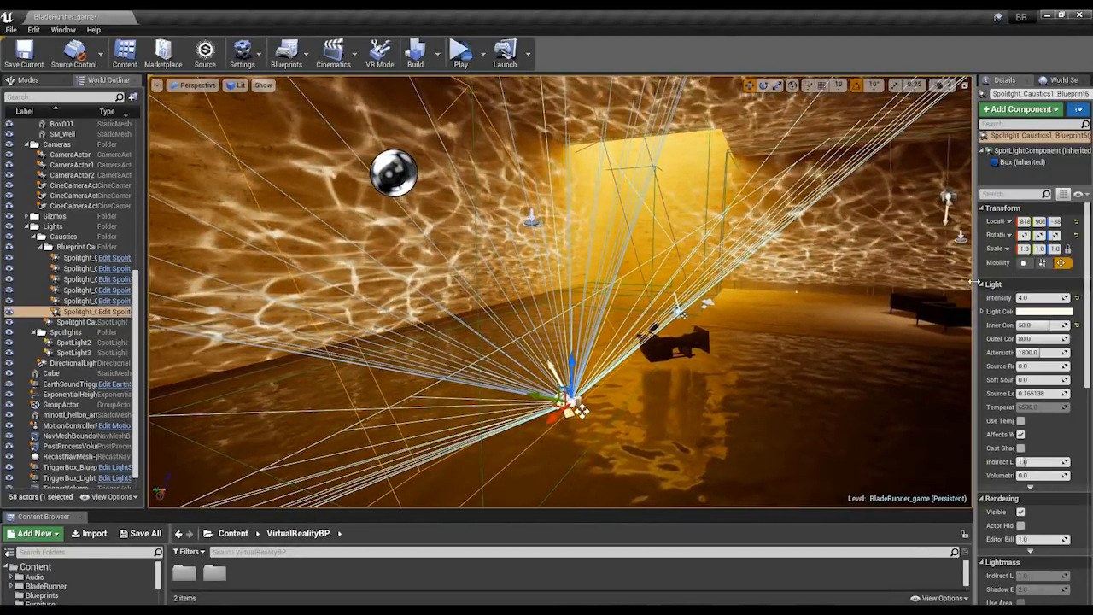
pyautogui.moveTo(974, 282); pyautogui.dragTo(888, 282)
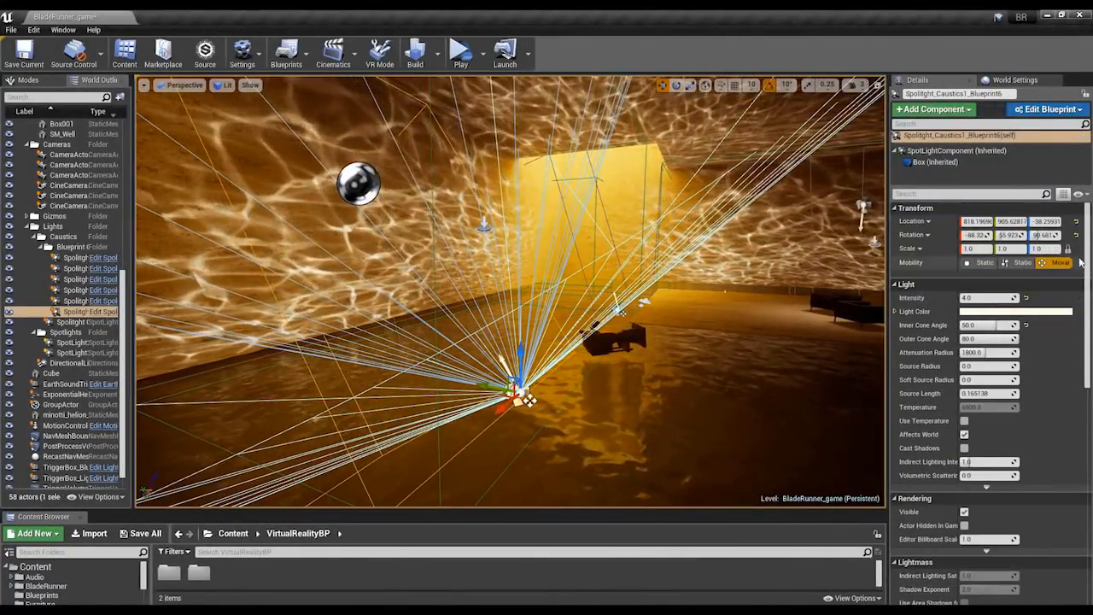
pyautogui.scroll(-5, 981, 410)
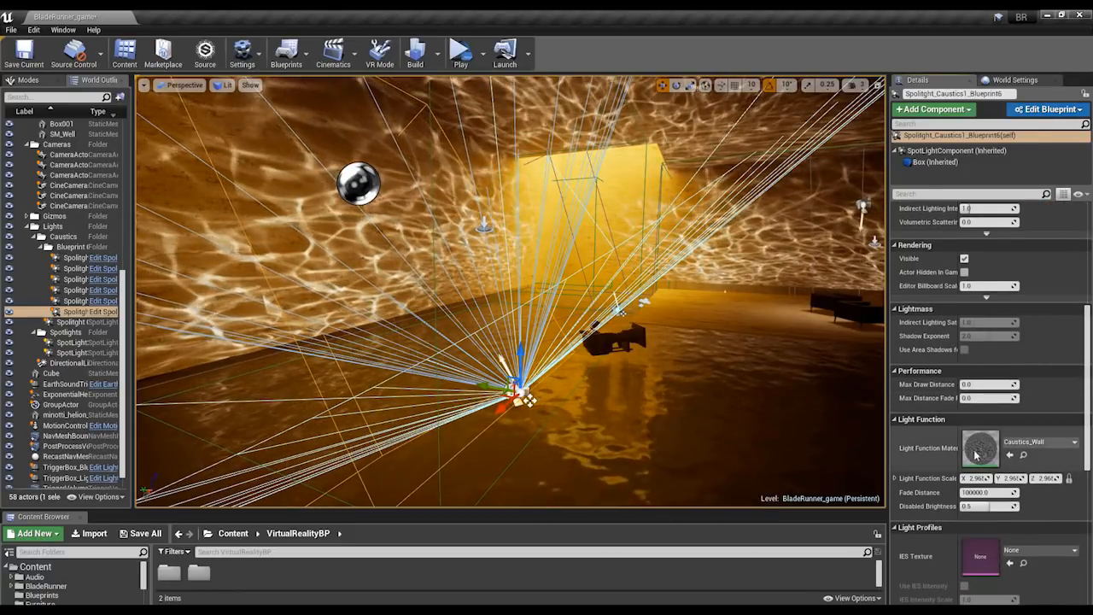
pyautogui.doubleClick(986, 453)
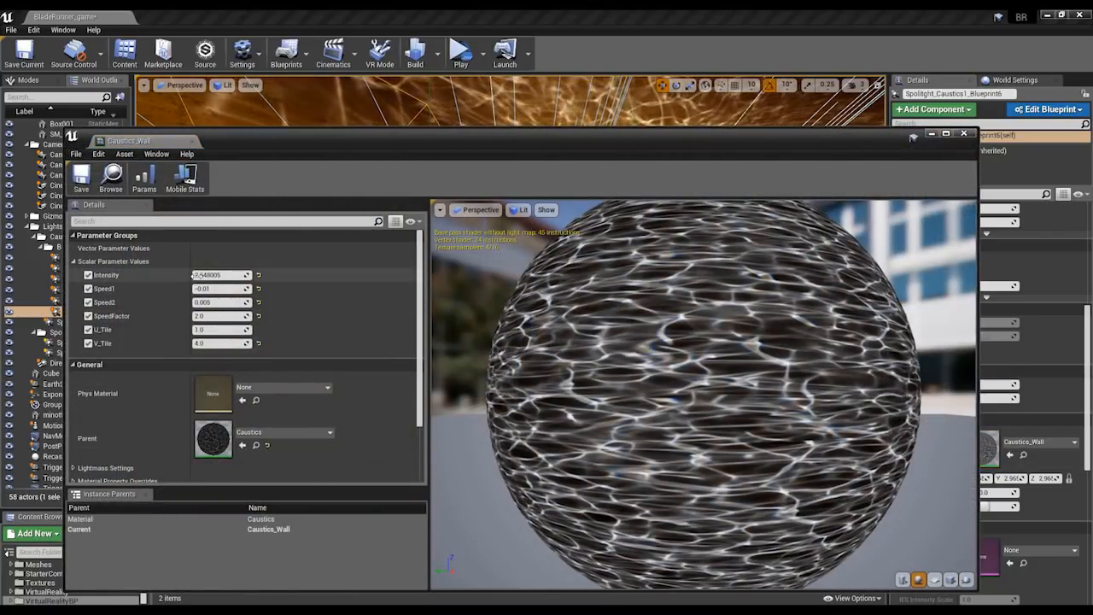
# Open the parent Caustics material and review its Material Domain options, keeping Light Function.
pyautogui.doubleClick(214, 438)
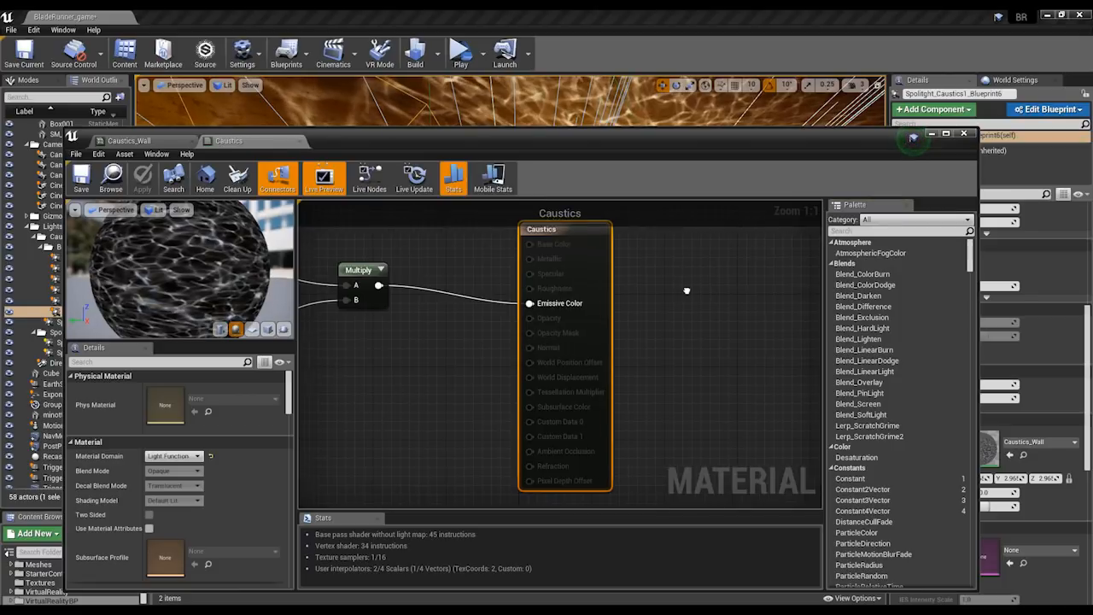
pyautogui.moveTo(686, 290); pyautogui.dragTo(783, 339, button='right')
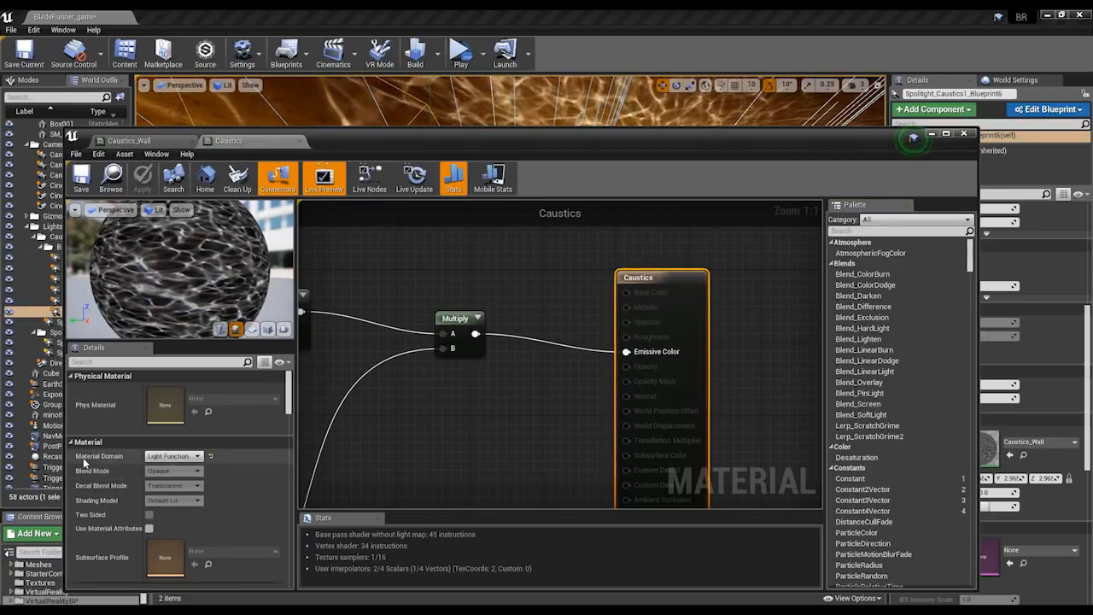
pyautogui.click(183, 458)
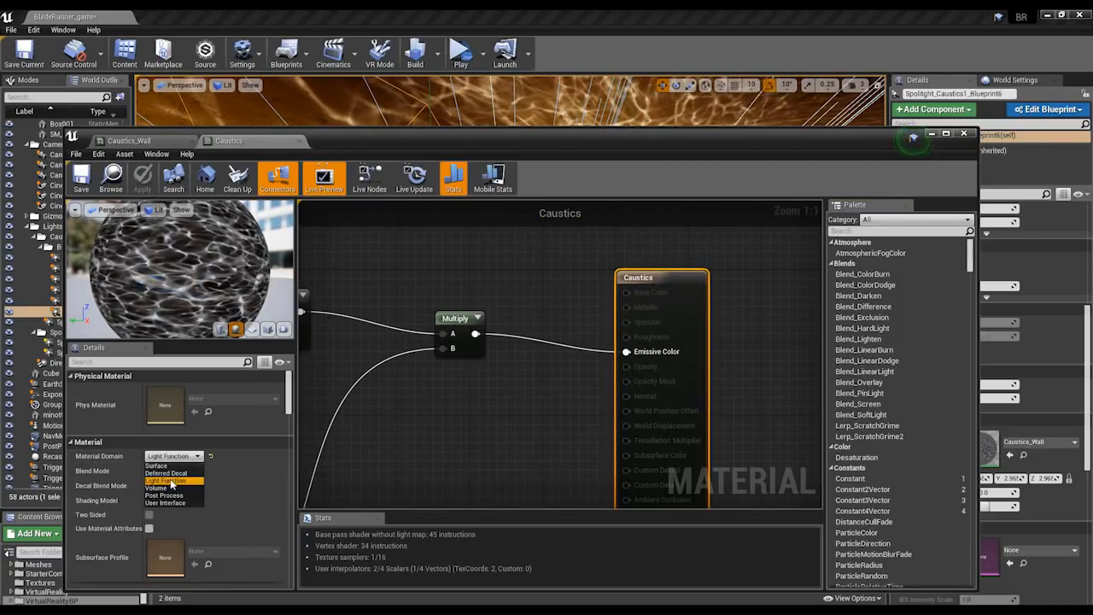
pyautogui.click(431, 412)
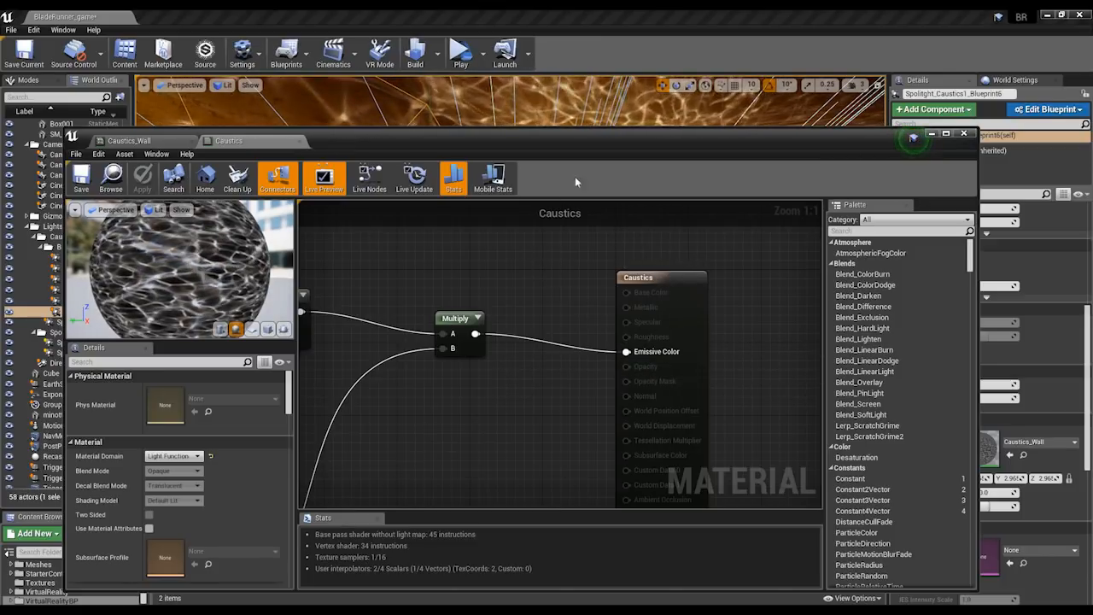
# Examine the Caustics material's node network from the texture samples and panners to Emissive Color, and close the Material Editor.
pyautogui.moveTo(538, 262); pyautogui.dragTo(676, 260, button='right')
pyautogui.scroll(-4, 676, 259)
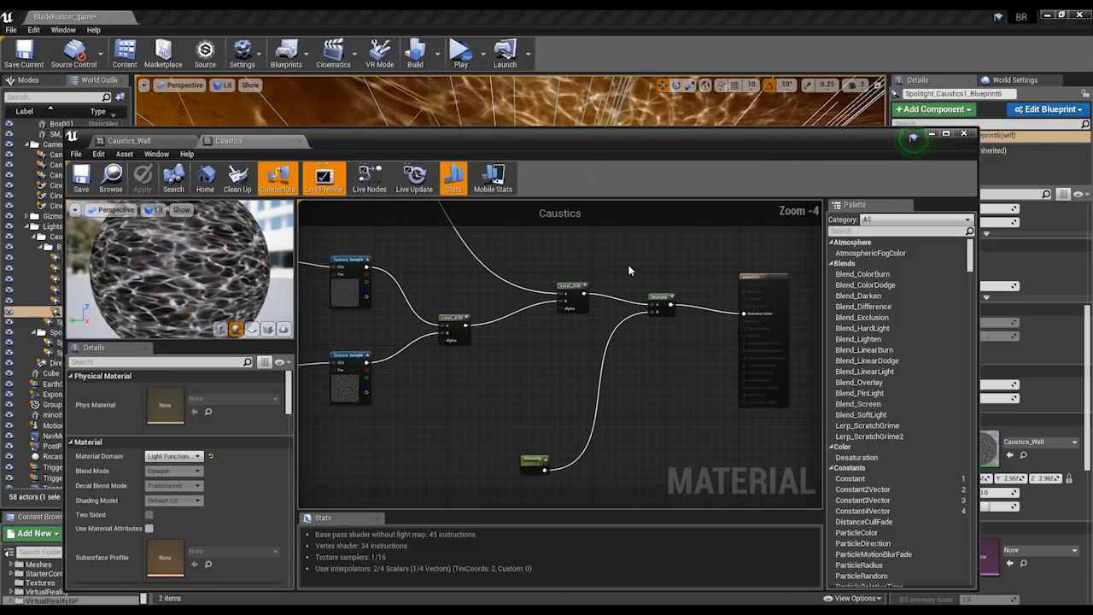
pyautogui.doubleClick(650, 138)
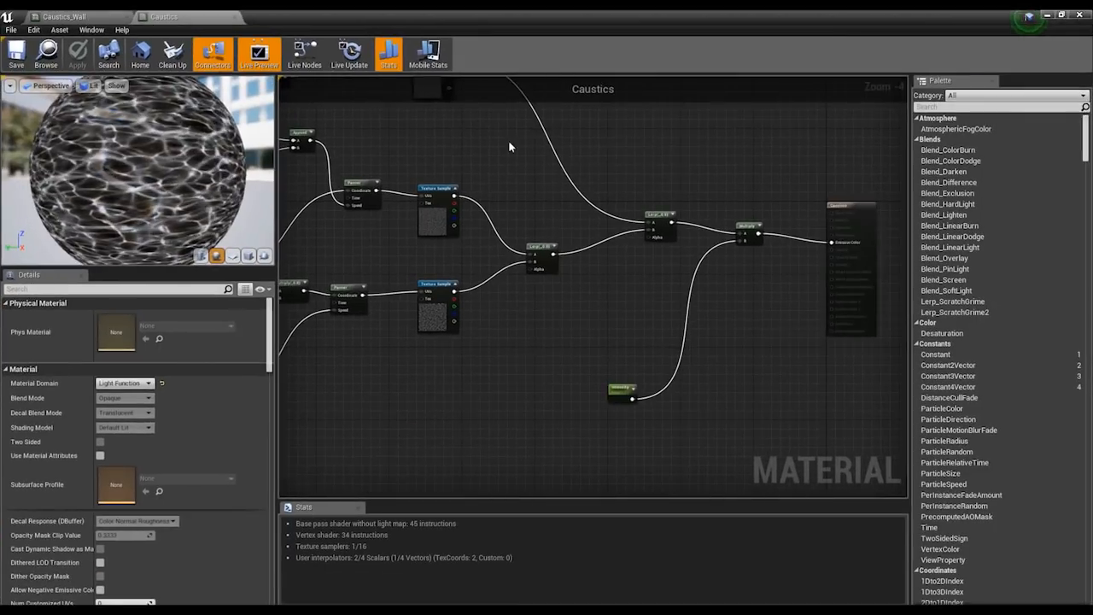
pyautogui.moveTo(289, 195); pyautogui.dragTo(452, 209, button='right')
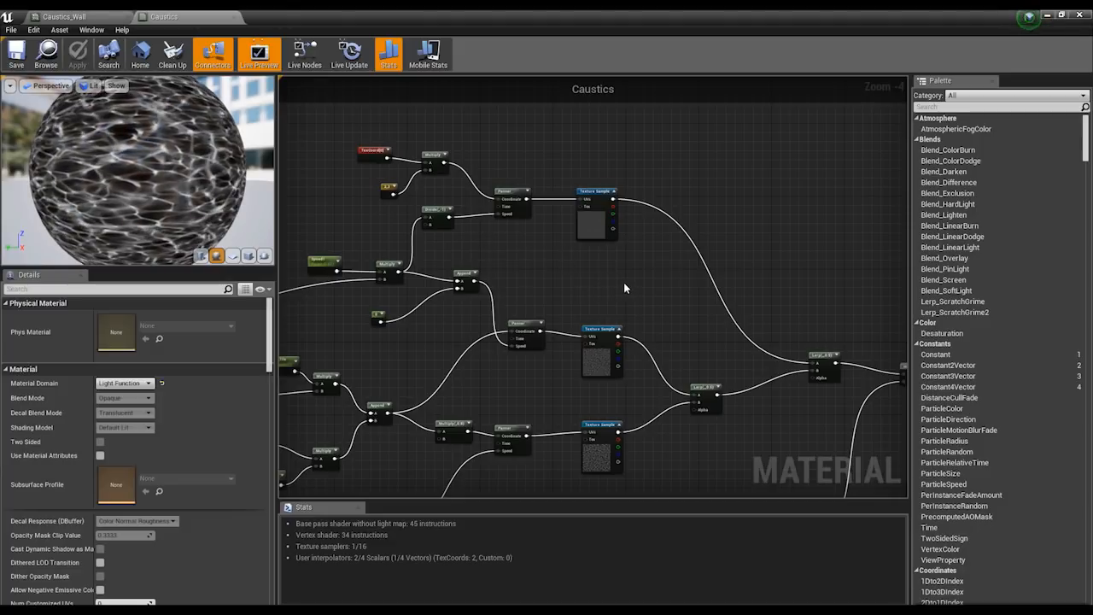
pyautogui.moveTo(631, 286); pyautogui.dragTo(678, 224, button='right')
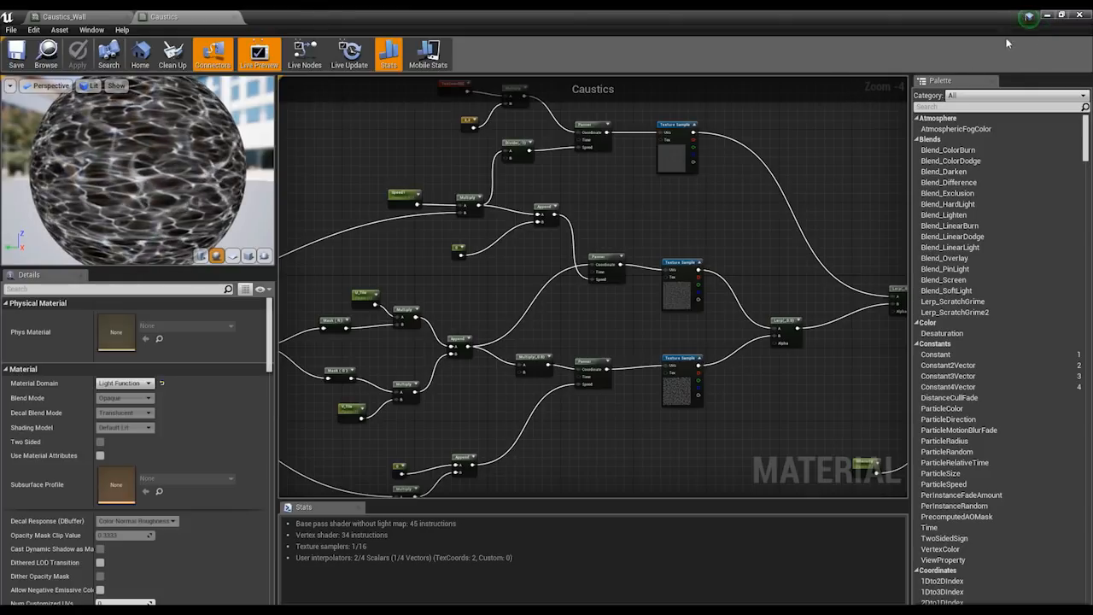
pyautogui.click(1060, 15)
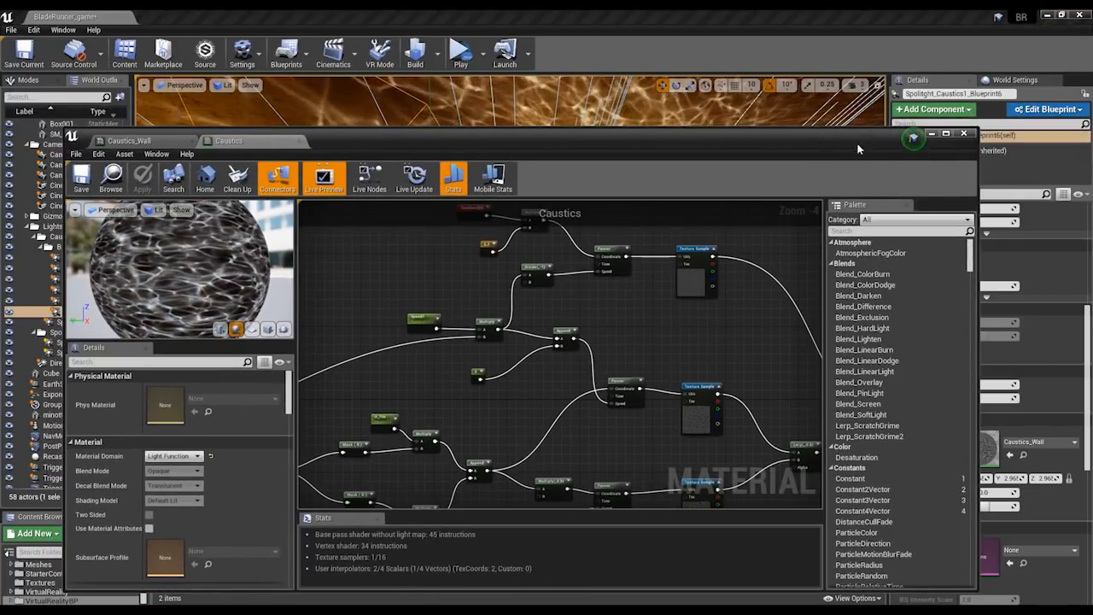
pyautogui.moveTo(844, 143); pyautogui.dragTo(856, 104)
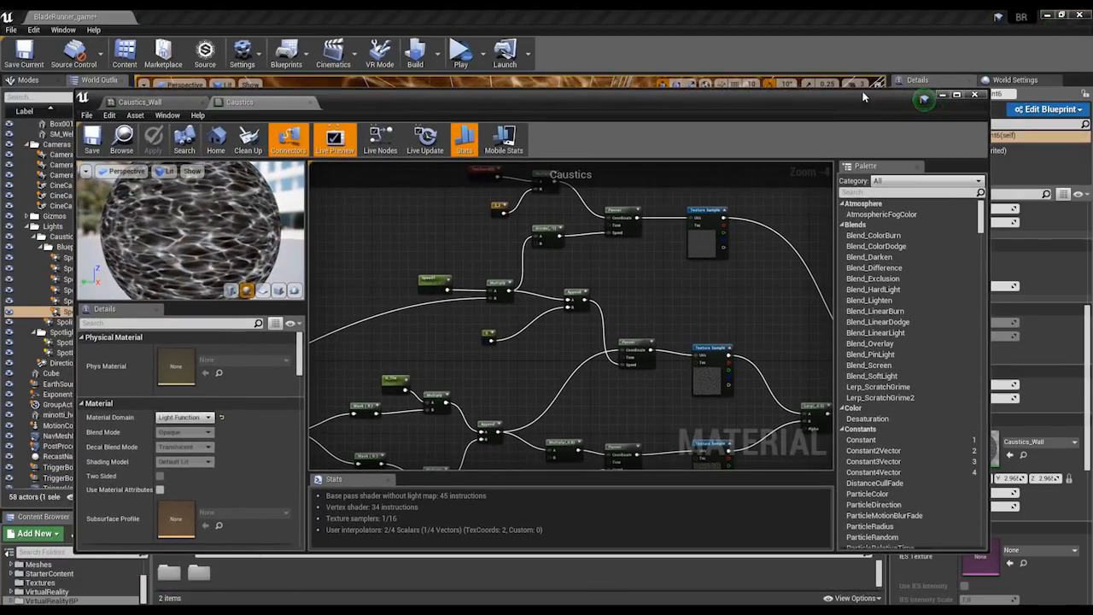
pyautogui.click(992, 125)
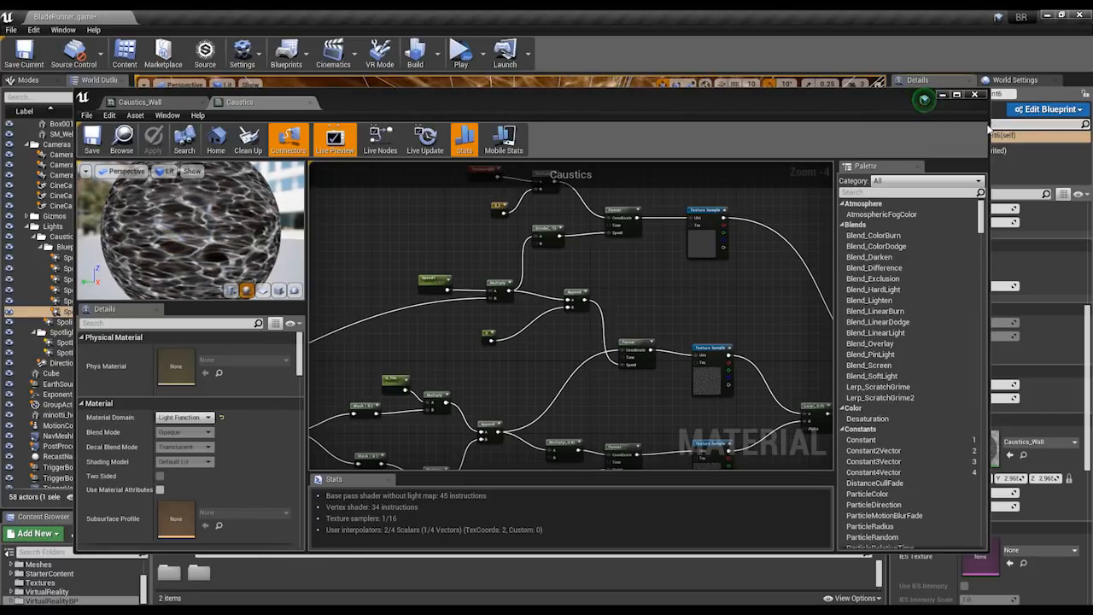
pyautogui.click(974, 94)
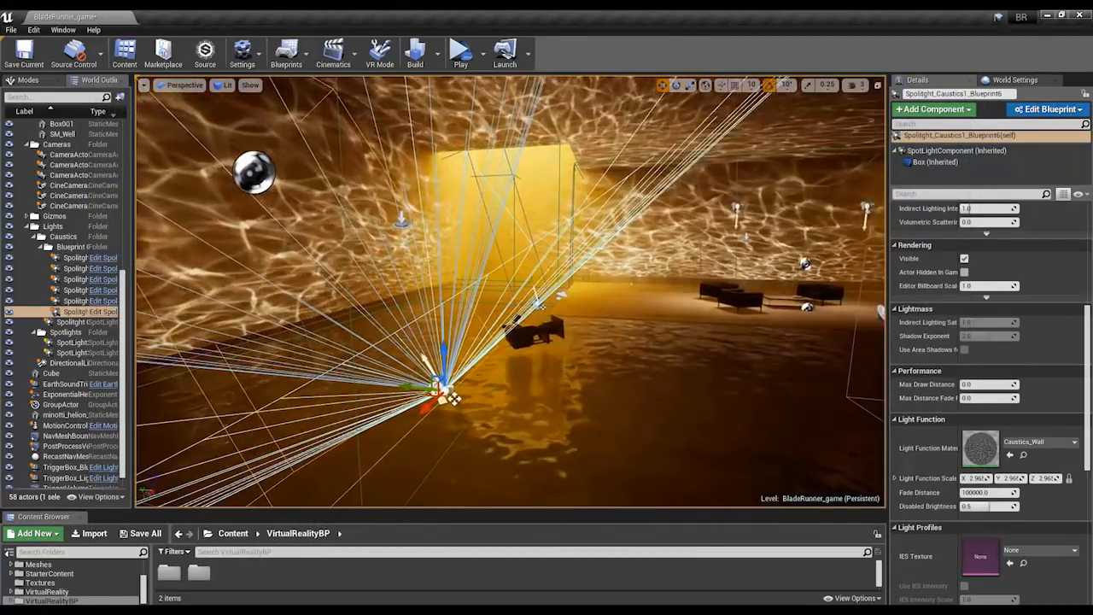
pyautogui.moveTo(512, 291); pyautogui.dragTo(504, 325, button='right')
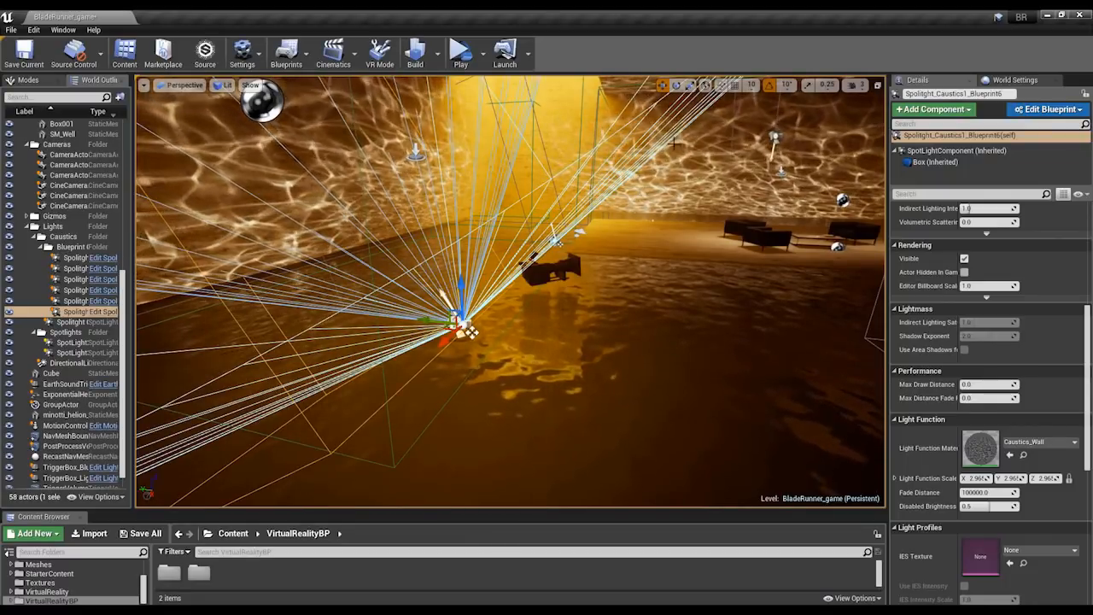
# Display the level in the Lighting Only view mode from a wide view across the water toward the seating area.
pyautogui.moveTo(223, 156); pyautogui.dragTo(363, 126, button='right')
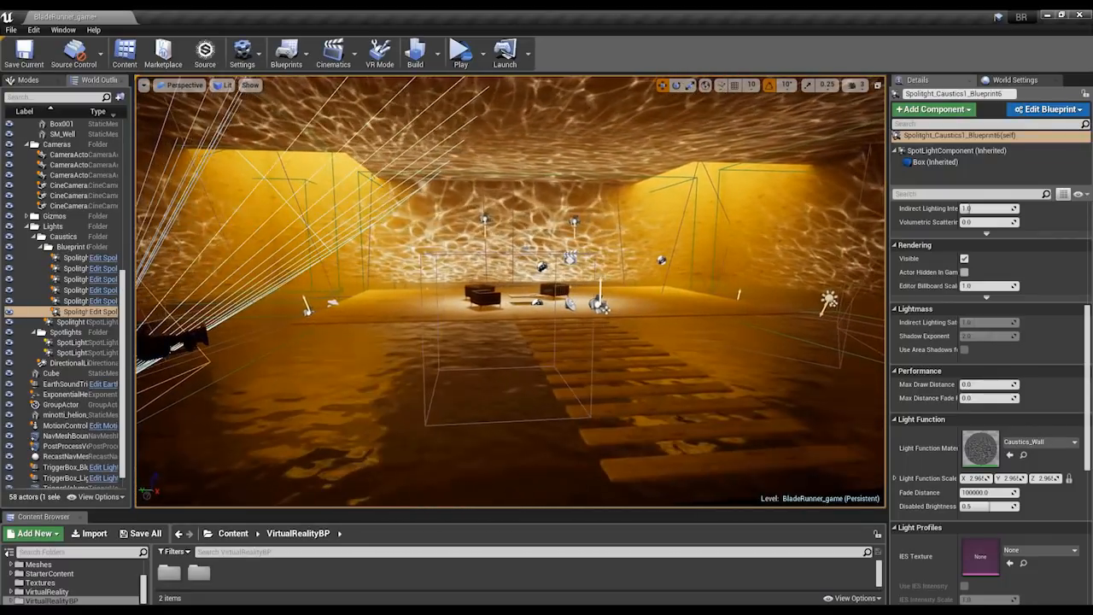
pyautogui.click(224, 84)
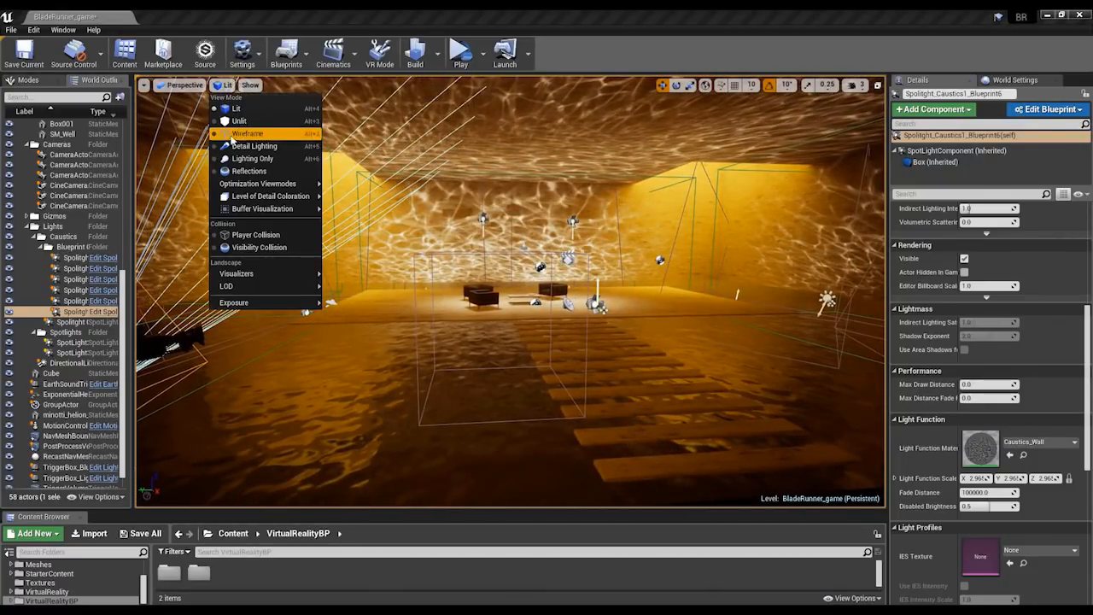
pyautogui.click(235, 159)
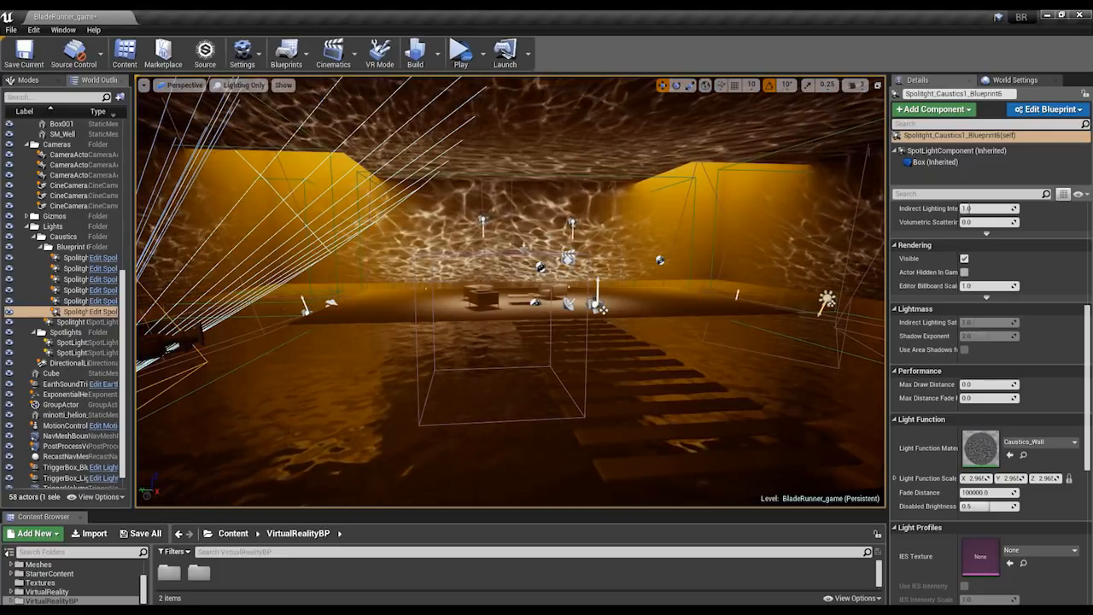
pyautogui.moveTo(465, 227)
pyautogui.mouseDown(button='right')
pyautogui.moveTo(401, 223)
pyautogui.moveTo(466, 226)
pyautogui.mouseUp(button='right')
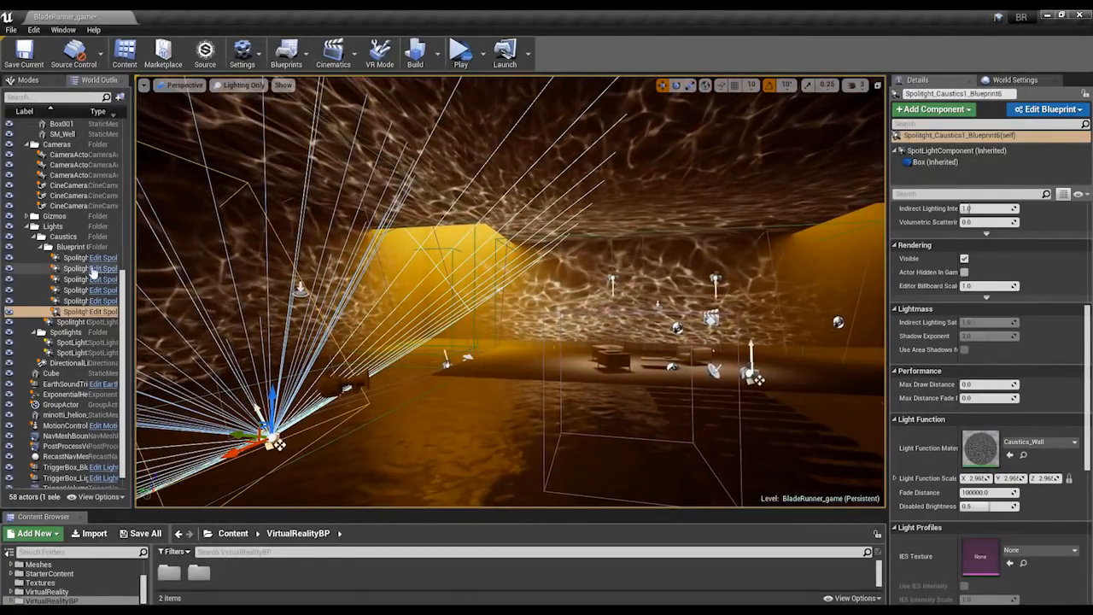
# Hide all caustics lights in the Blueprint folder, turn off the actor icons and view the yellow-lit openings around the seating platform.
pyautogui.click(7, 248)
pyautogui.moveTo(358, 257); pyautogui.dragTo(439, 299)
pyautogui.moveTo(583, 270); pyautogui.dragTo(653, 256, button='right')
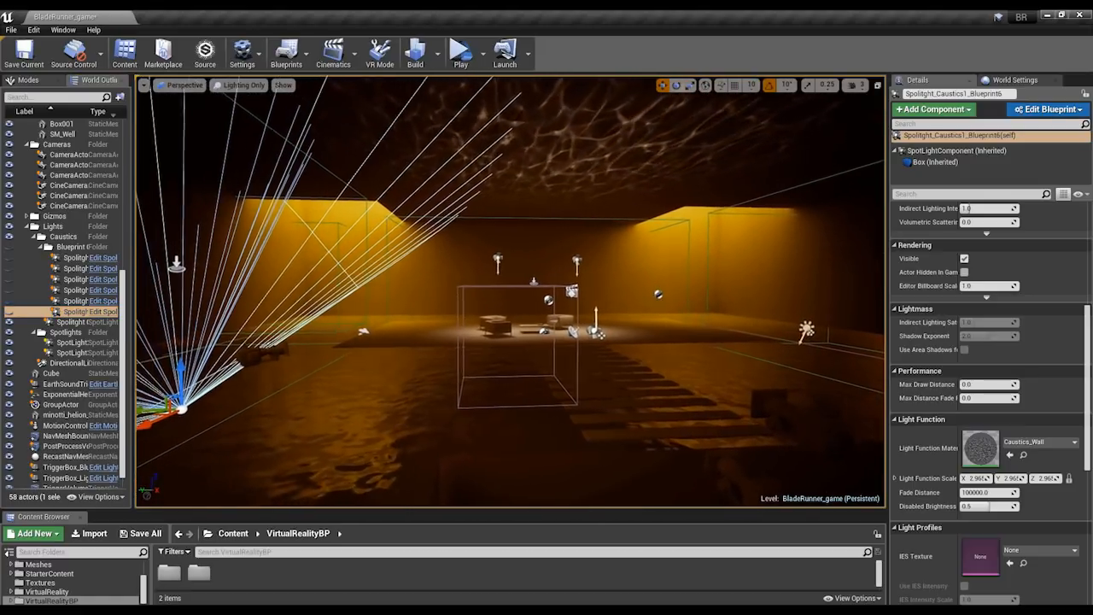
pyautogui.press('g')
pyautogui.press('e')
pyautogui.moveTo(583, 270); pyautogui.dragTo(608, 299, button='right')
pyautogui.press('s')
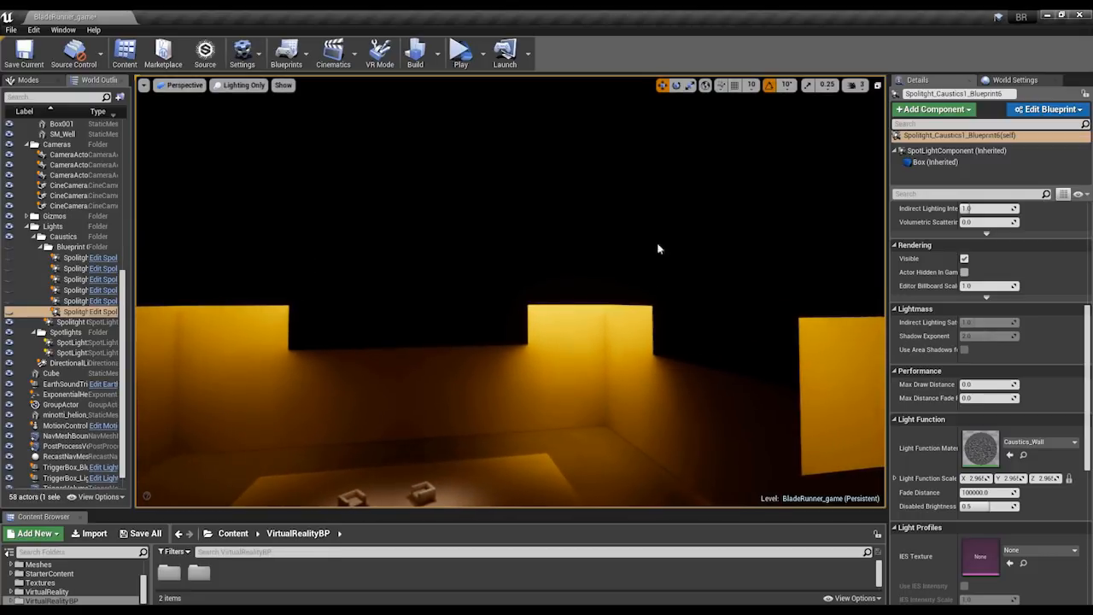
# Inspect the Lightmass Environment Color in World Settings and close its color picker without changing the color.
pyautogui.click(1015, 80)
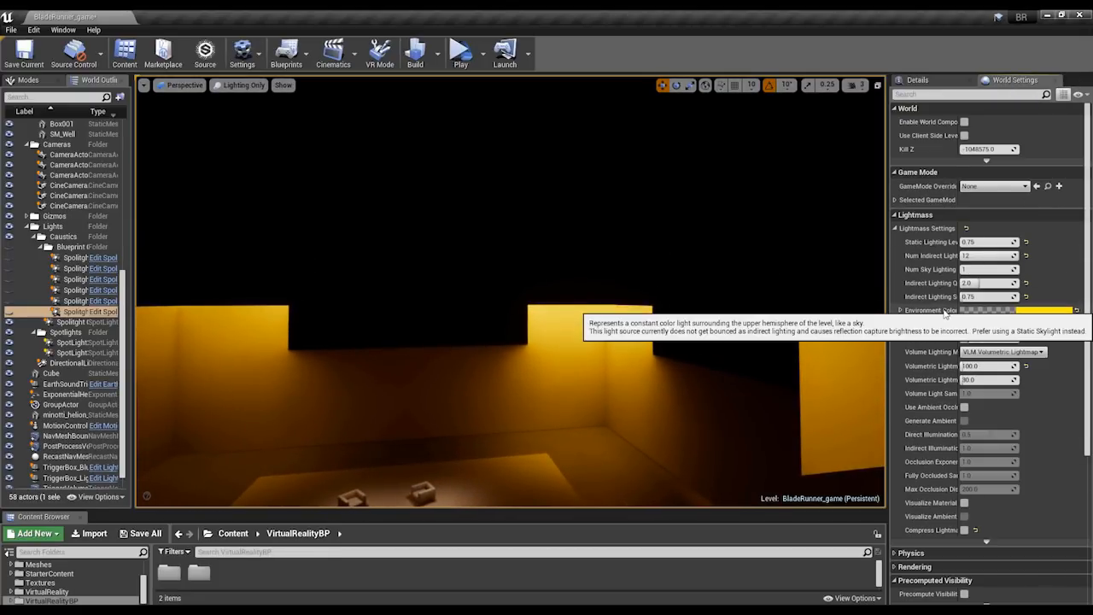
pyautogui.click(1056, 311)
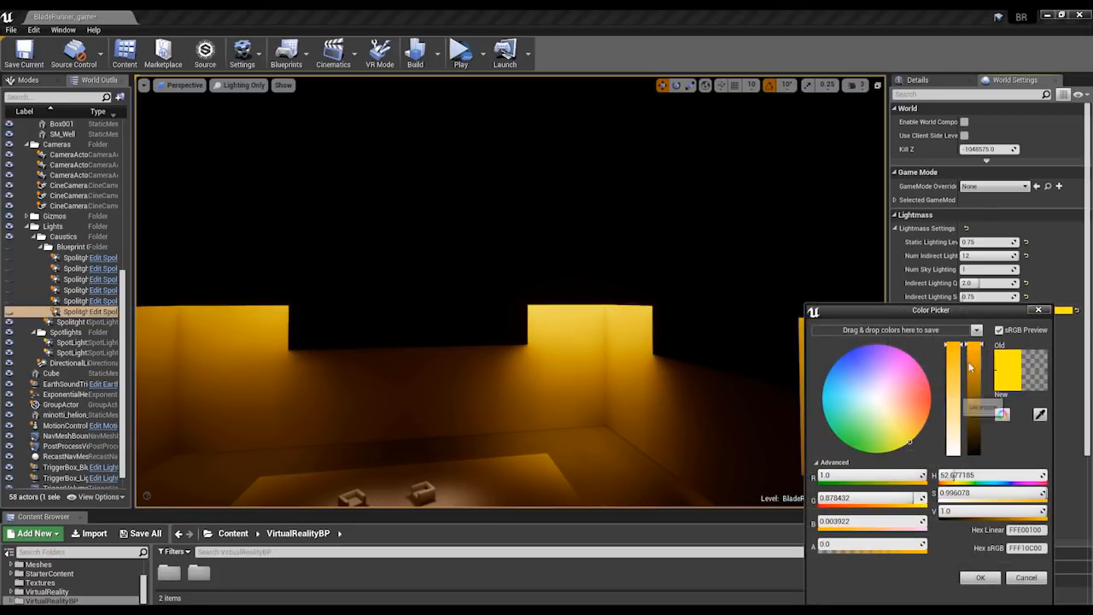
pyautogui.click(1037, 310)
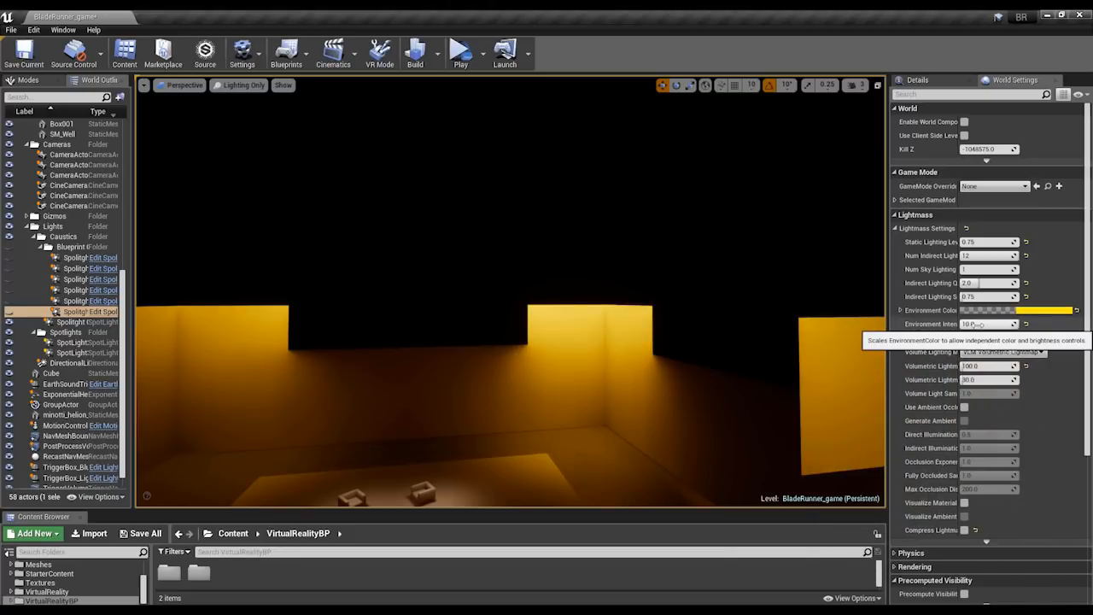
# Show the actor icons, select the SpotLight2 light above the seating area and bring its Light properties into view.
pyautogui.moveTo(470, 310); pyautogui.dragTo(603, 246, button='right')
pyautogui.moveTo(723, 335); pyautogui.dragTo(612, 297, button='right')
pyautogui.press('g')
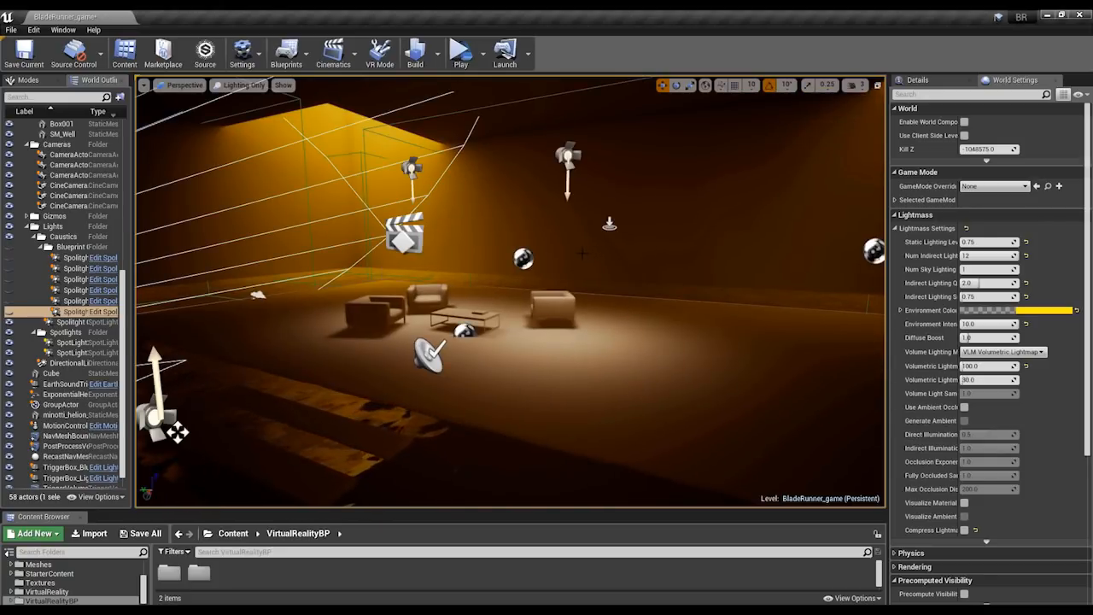
pyautogui.moveTo(591, 258); pyautogui.dragTo(582, 249, button='right')
pyautogui.click(573, 182)
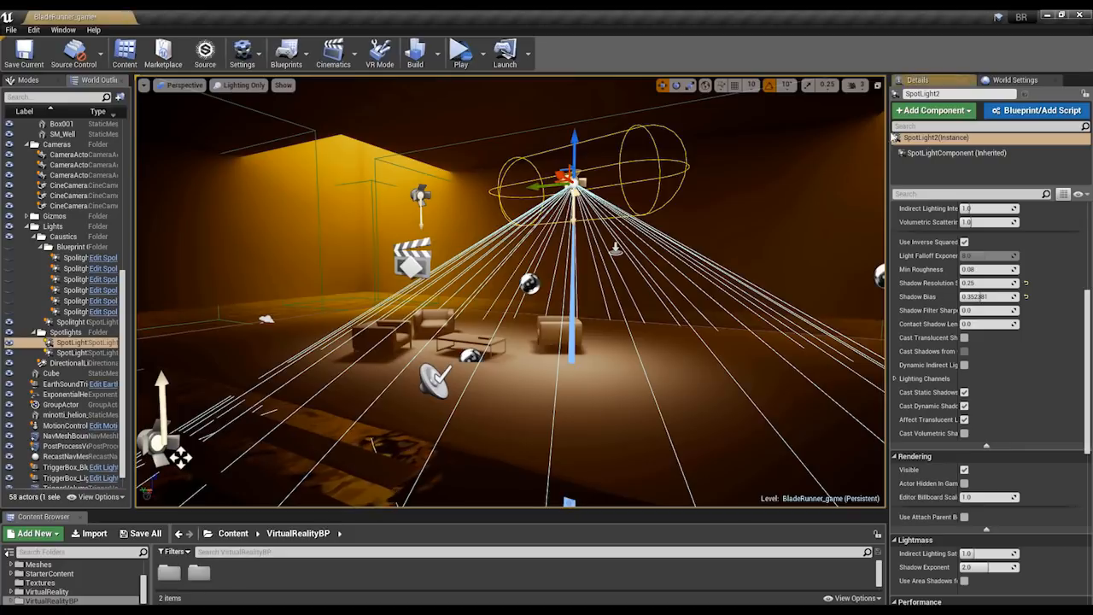
pyautogui.moveTo(1084, 299); pyautogui.dragTo(1067, 240)
# Examine the spotlight's soft shadows around the armchairs and table, up close and from farther back.
pyautogui.moveTo(634, 275); pyautogui.dragTo(564, 306, button='right')
pyautogui.press('a')
pyautogui.press('w')
pyautogui.press('a')
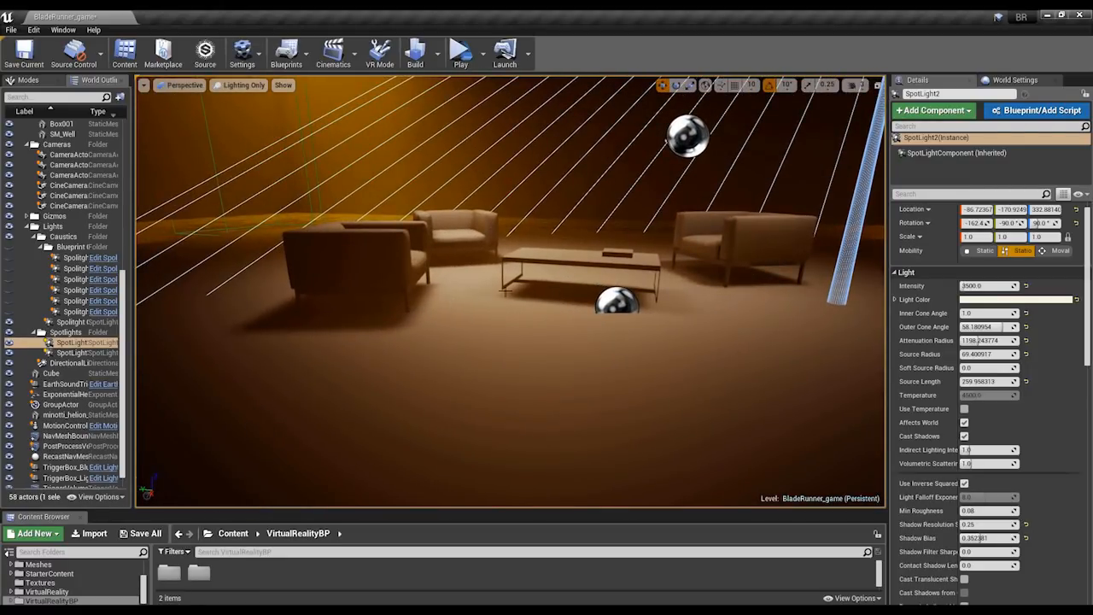
pyautogui.press('e')
pyautogui.press('s')
pyautogui.moveTo(531, 268)
pyautogui.mouseDown(button='right')
pyautogui.moveTo(521, 283)
pyautogui.moveTo(524, 272)
pyautogui.mouseUp(button='right')
pyautogui.press('q')
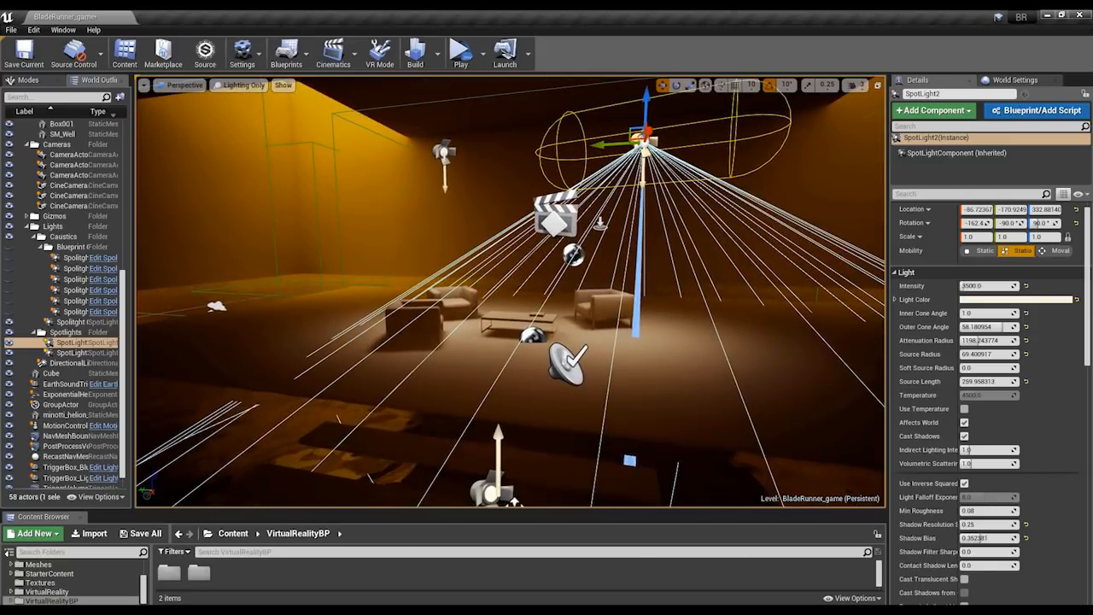
# Hide the actor icons and return the viewport to the Lit view mode, framing the walkway and seating area.
pyautogui.press('g')
pyautogui.press('s')
pyautogui.moveTo(387, 238)
pyautogui.mouseDown(button='right')
pyautogui.moveTo(387, 224)
pyautogui.moveTo(386, 238)
pyautogui.mouseUp(button='right')
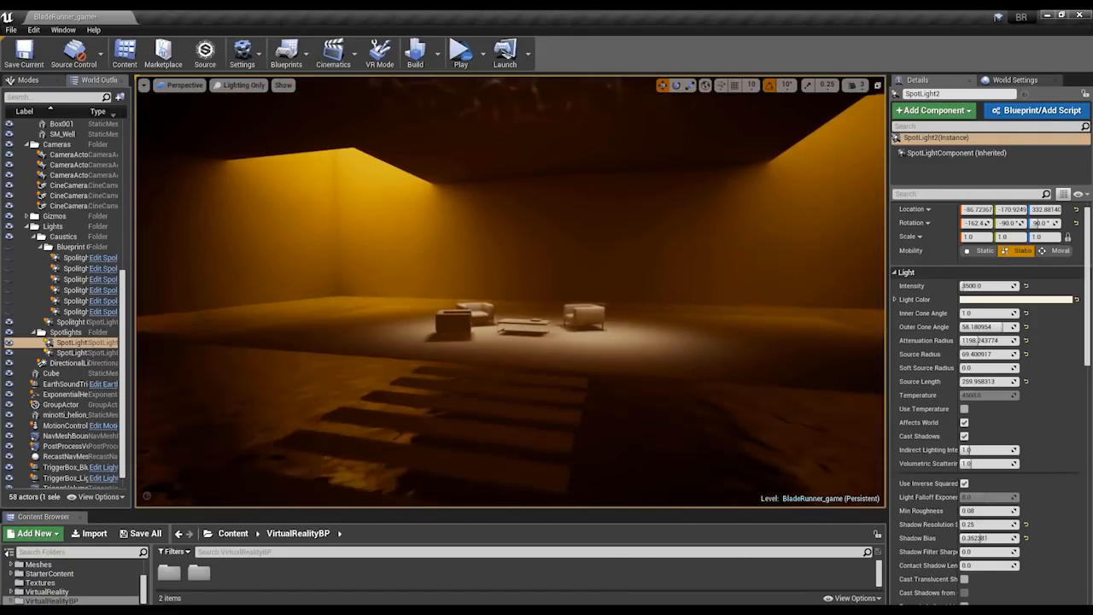
pyautogui.click(238, 85)
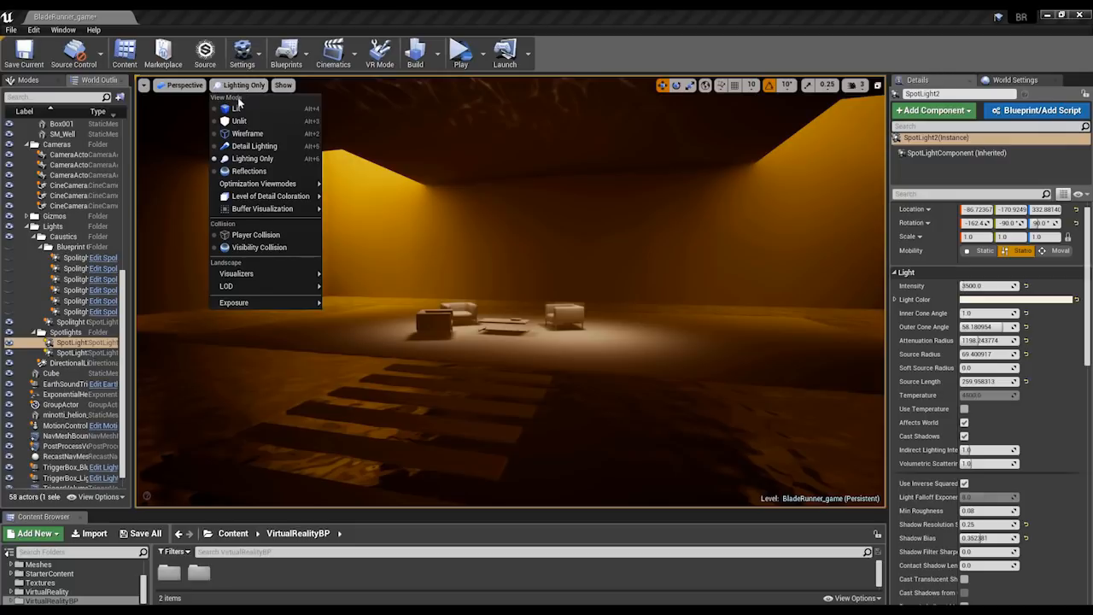
pyautogui.click(237, 107)
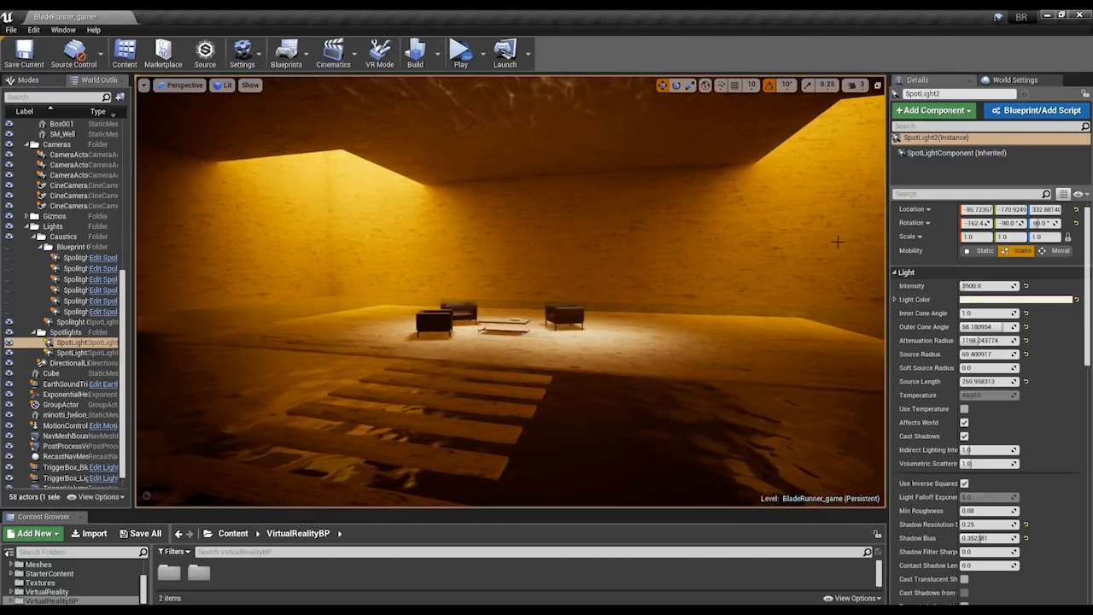
# Open the World Settings and widen the property name column to read the full Lightmass setting labels.
pyautogui.click(1000, 80)
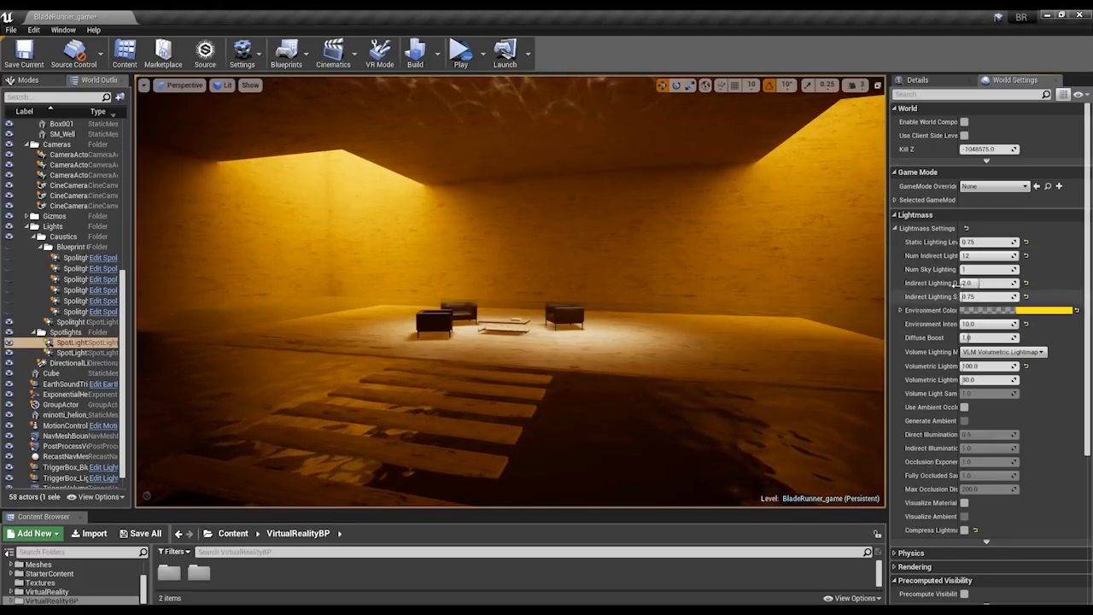
pyautogui.moveTo(957, 270); pyautogui.dragTo(976, 268)
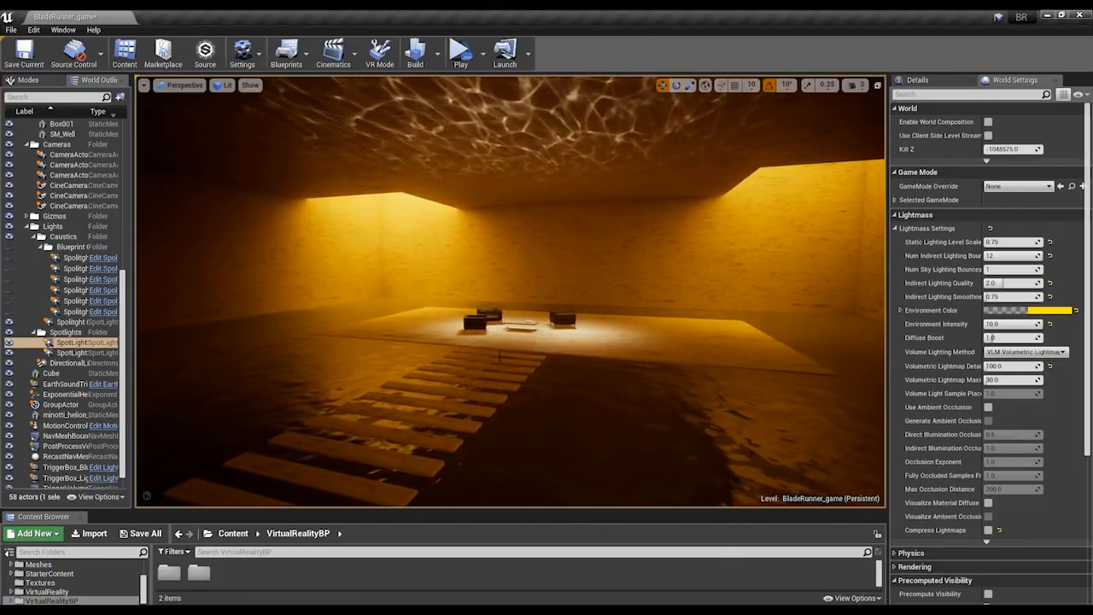
# Switch to the web browser and look through the Unreal Engine Virtual Reality Development documentation page.
pyautogui.hotkey('alt', 'Tab')
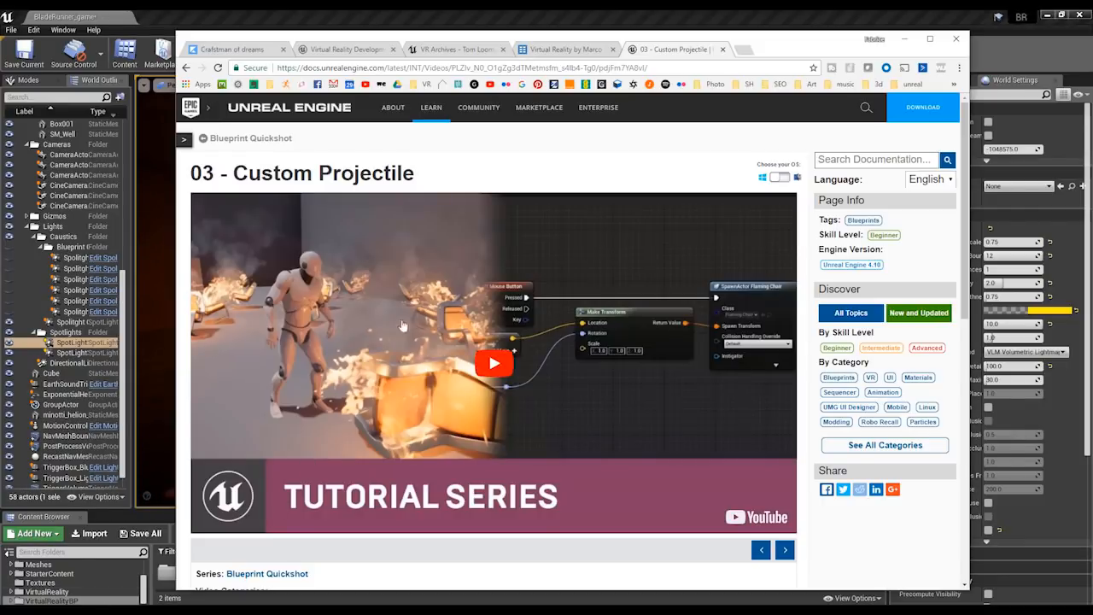
pyautogui.click(340, 51)
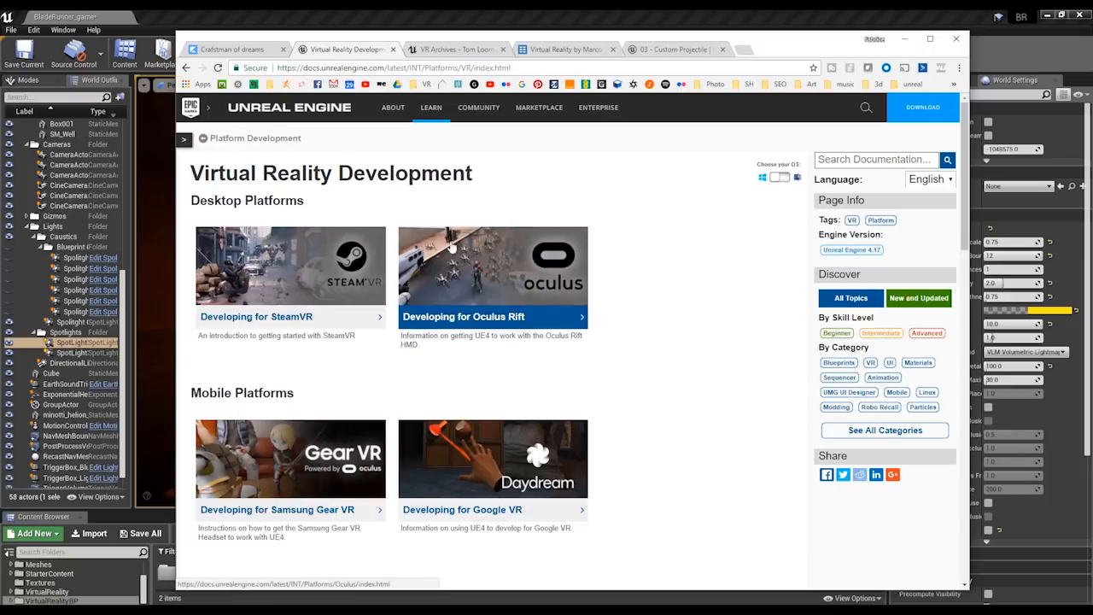
pyautogui.scroll(-2, 433, 271)
pyautogui.scroll(1, 423, 277)
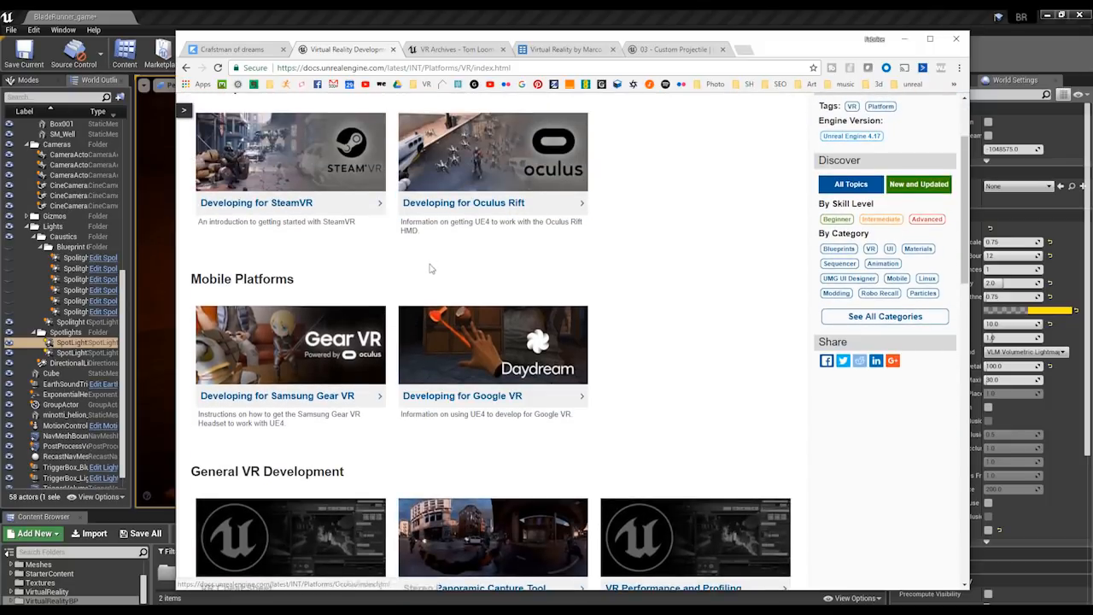
pyautogui.scroll(1, 429, 268)
# On the UE4 tutorials site, browse the VR category and open the "Getting Started with VR in Unreal Engine 4" guide.
pyautogui.click(463, 48)
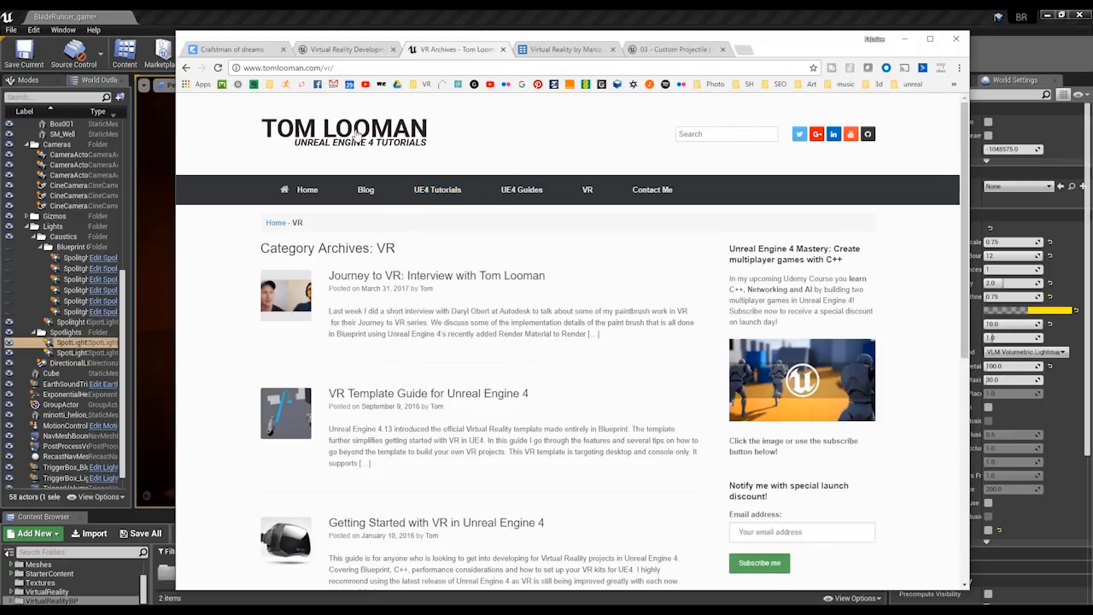
pyautogui.moveTo(435, 190)
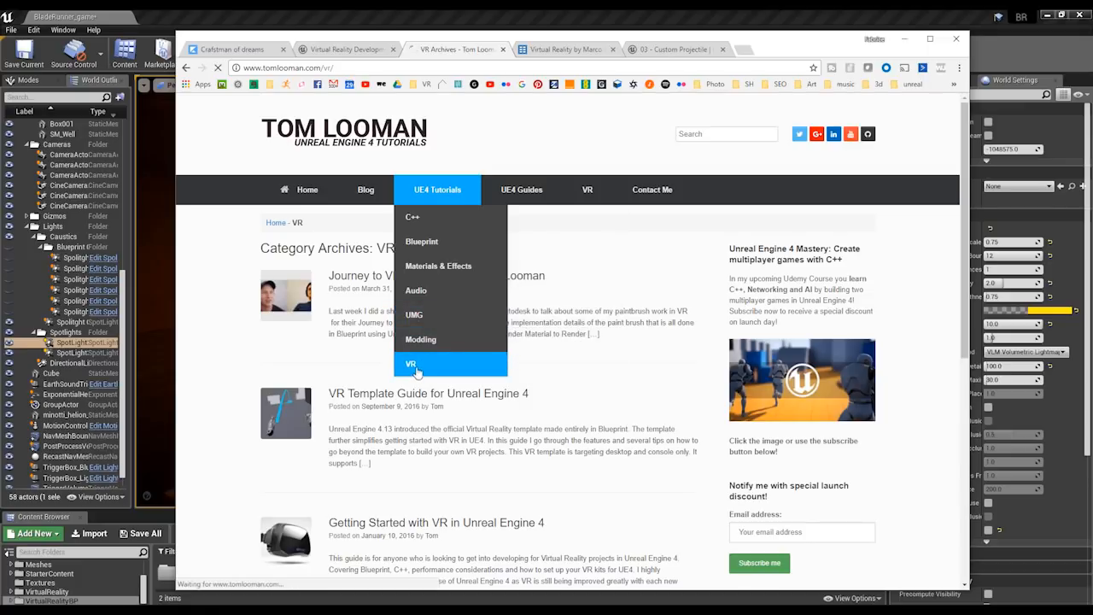
pyautogui.scroll(-3, 417, 357)
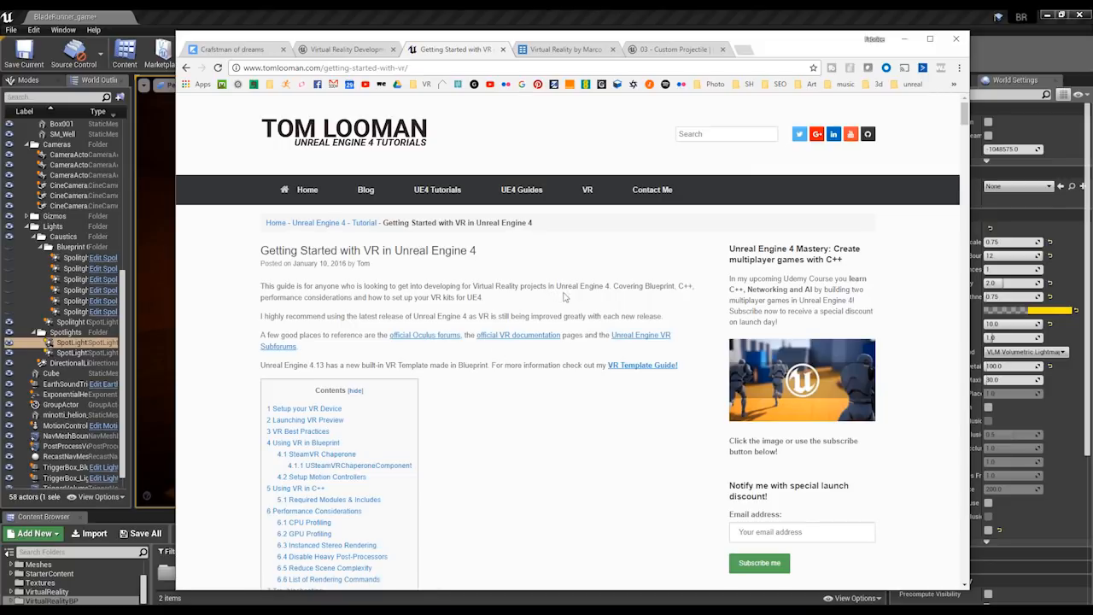
# Look through the ZEEF Virtual Reality resources page and return to the Blueprint Quickshot tutorial "03 - Custom Projectile".
pyautogui.click(578, 51)
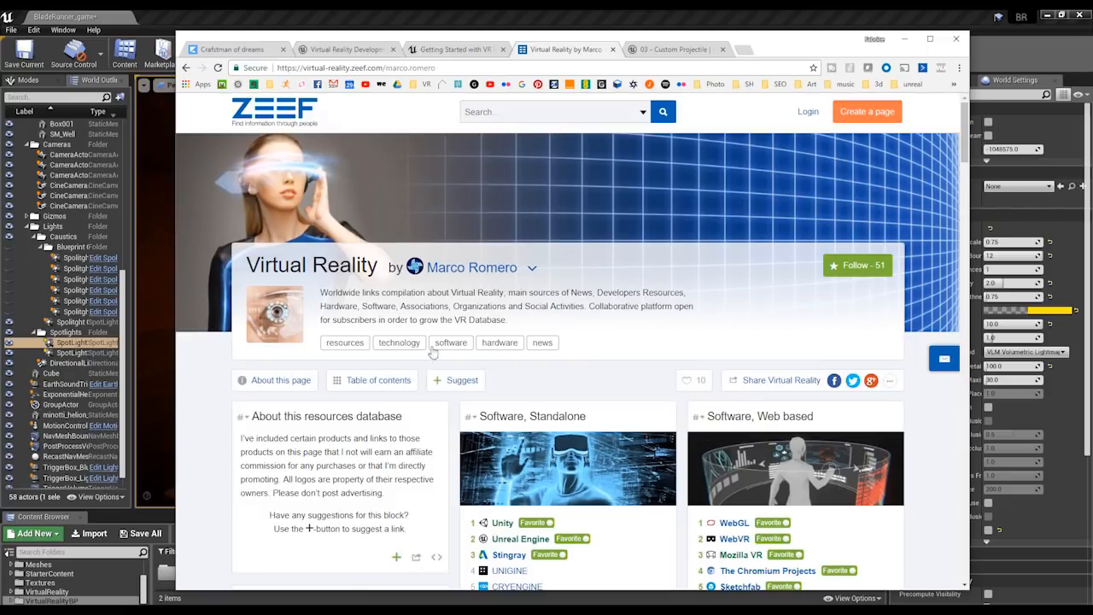
pyautogui.scroll(-4, 702, 304)
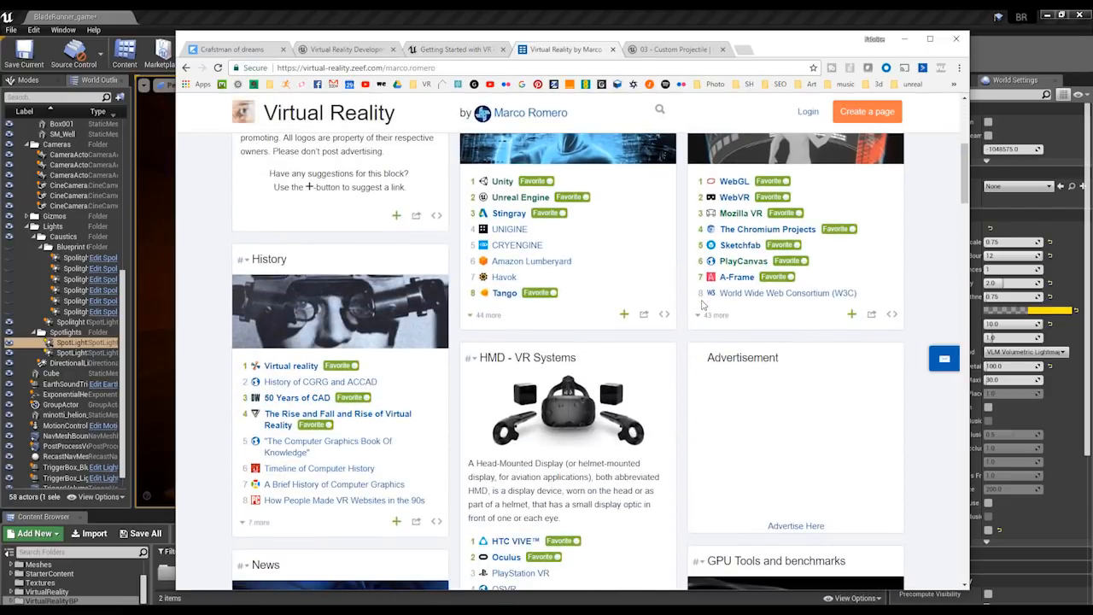
pyautogui.scroll(-7, 701, 304)
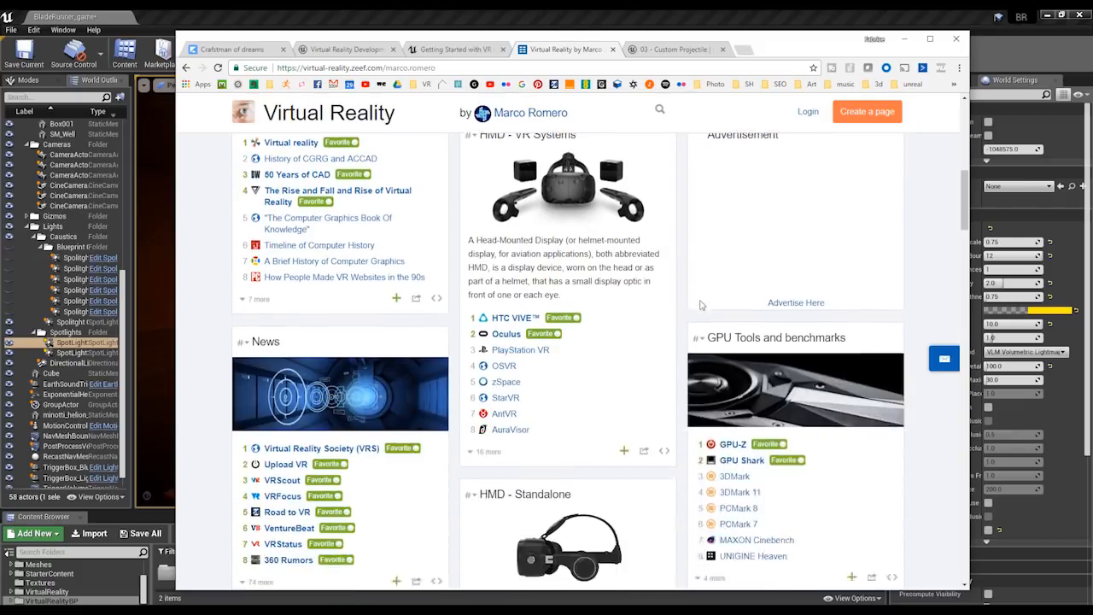
pyautogui.scroll(7, 702, 304)
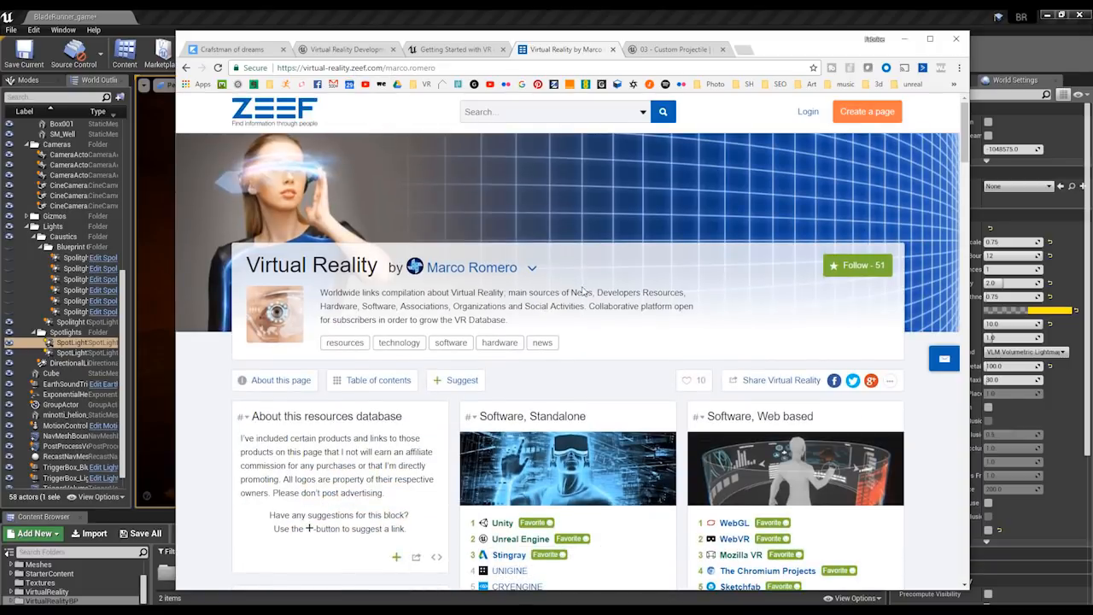
pyautogui.click(658, 50)
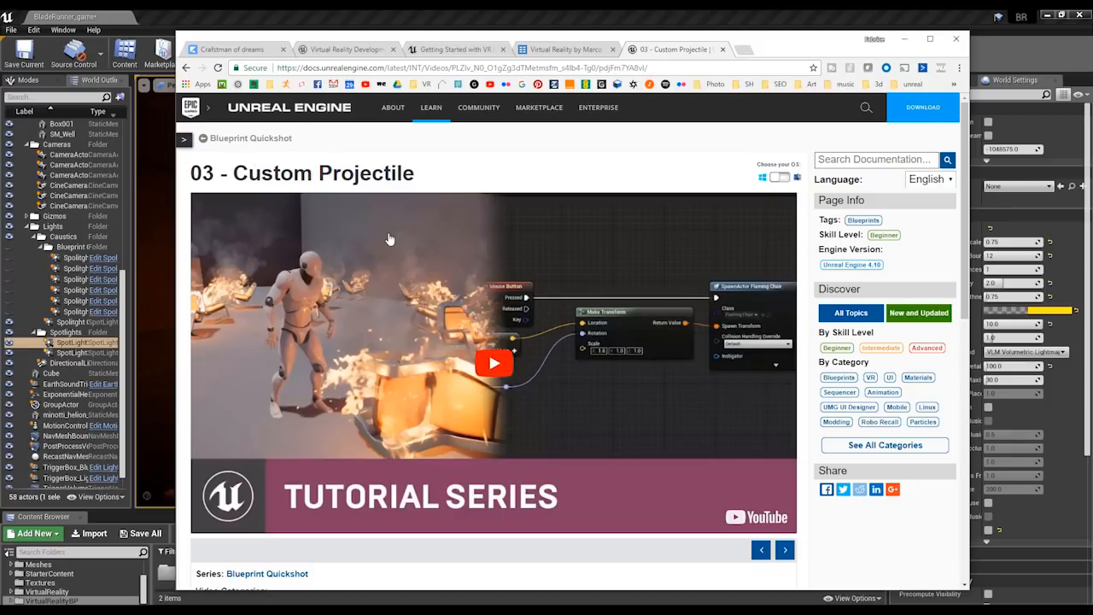
# Browse the "Lighting in Unreal Engine" course modules, view "2) Setting Up the Scene (UV Unwrapping)" and return to the module list.
pyautogui.click(254, 52)
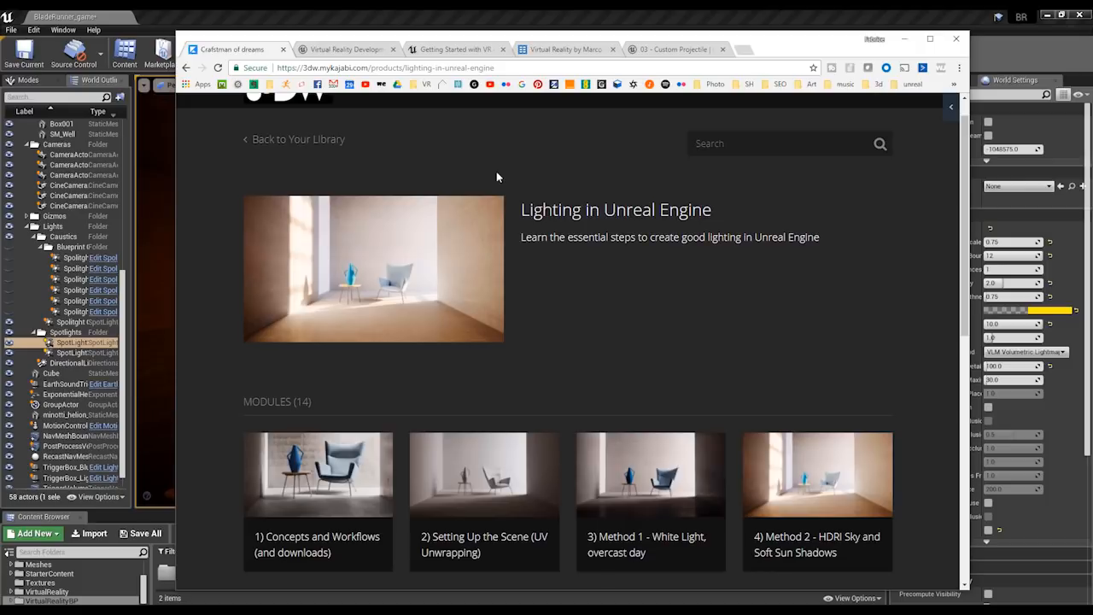
pyautogui.scroll(1, 496, 172)
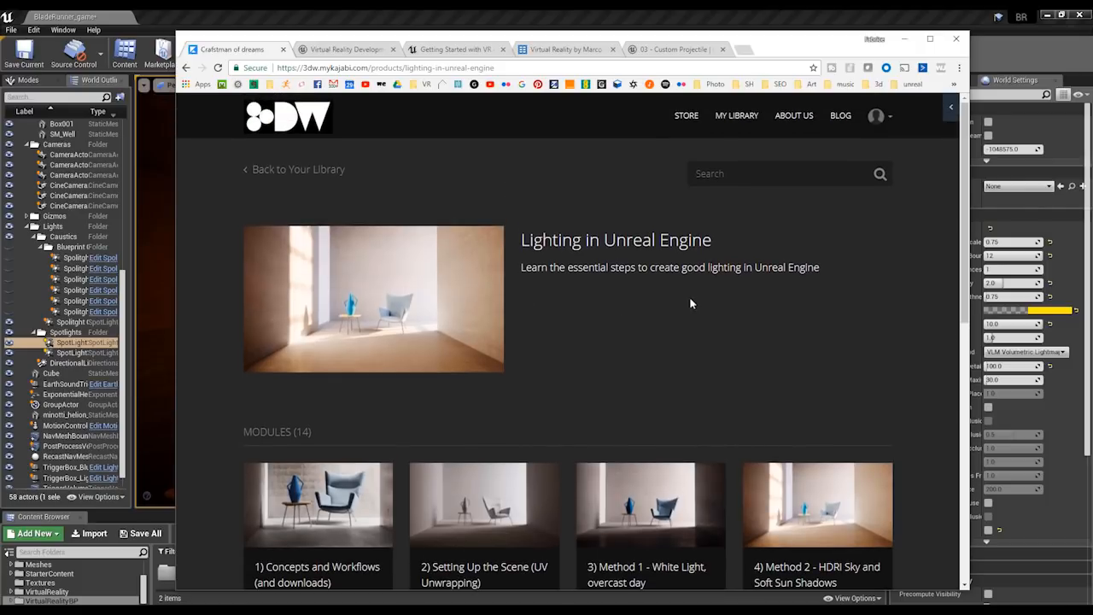
pyautogui.scroll(-4, 401, 286)
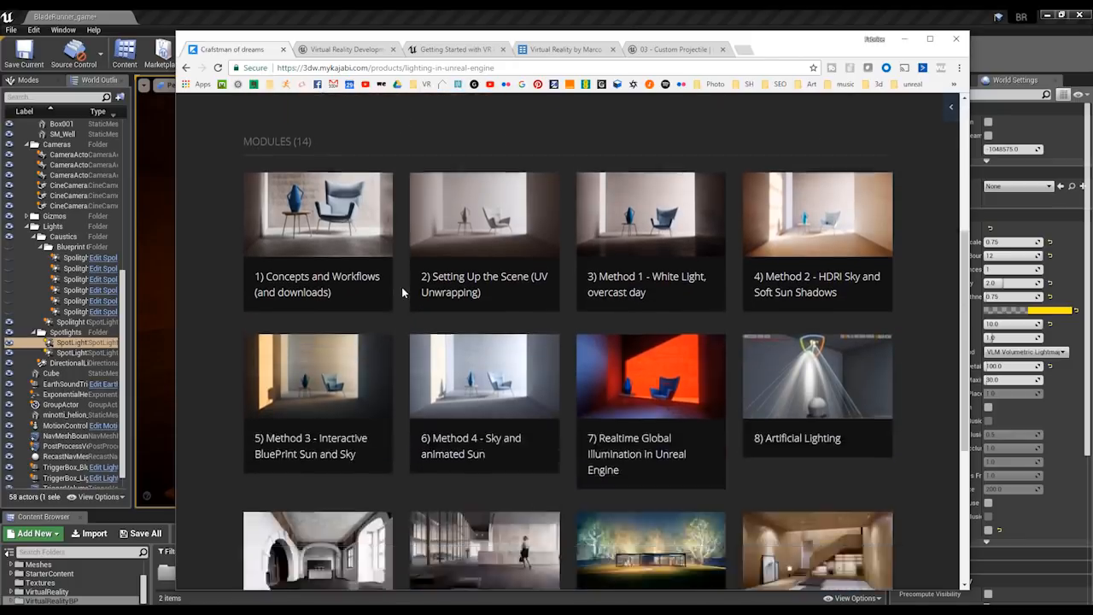
pyautogui.scroll(1, 332, 238)
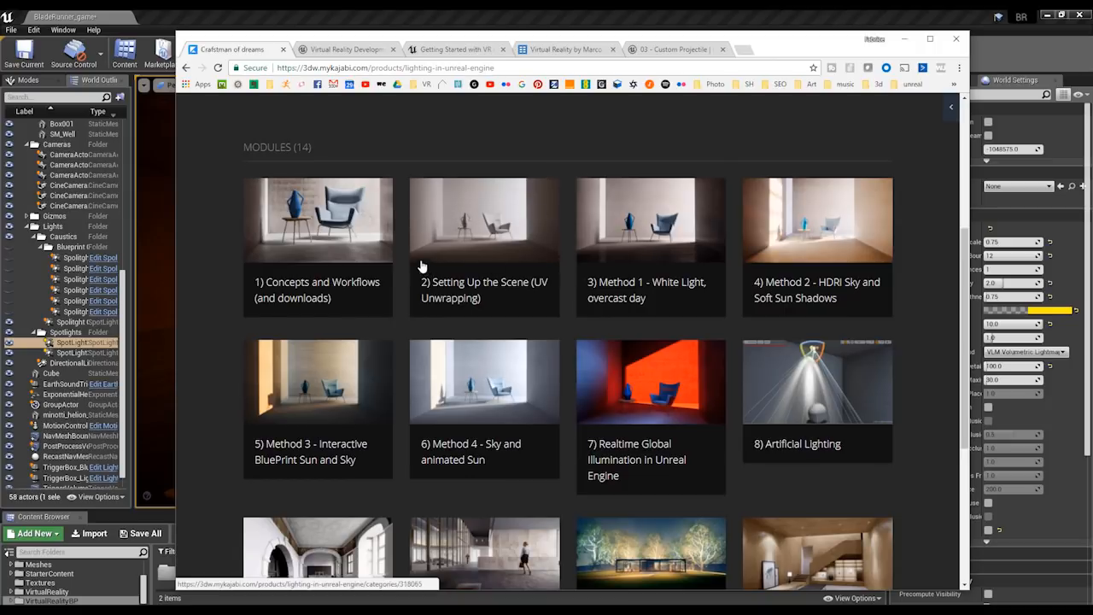
pyautogui.click(495, 237)
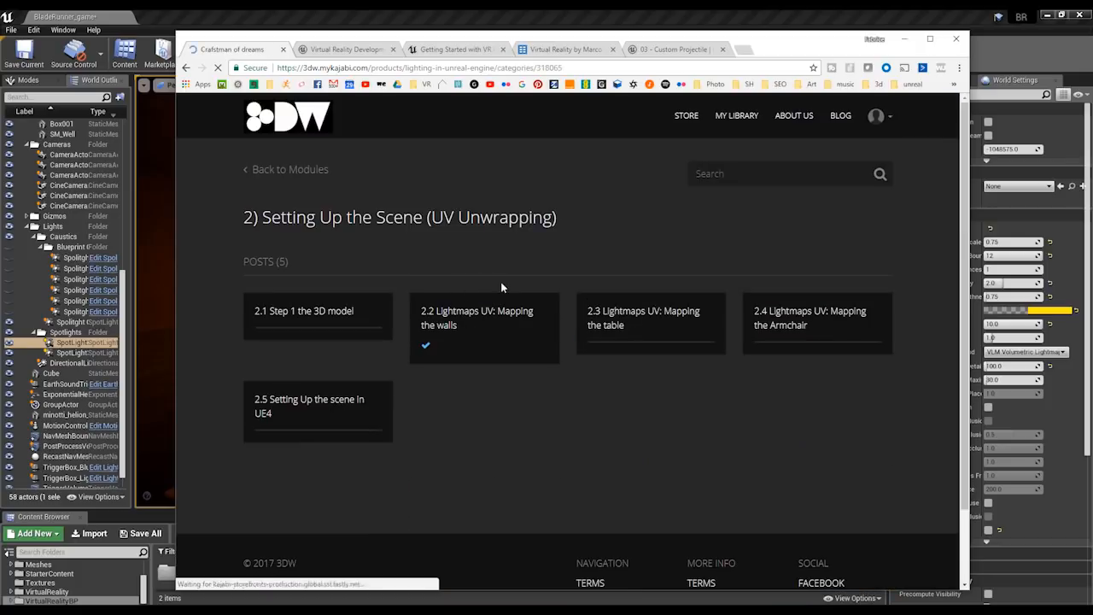
pyautogui.click(185, 68)
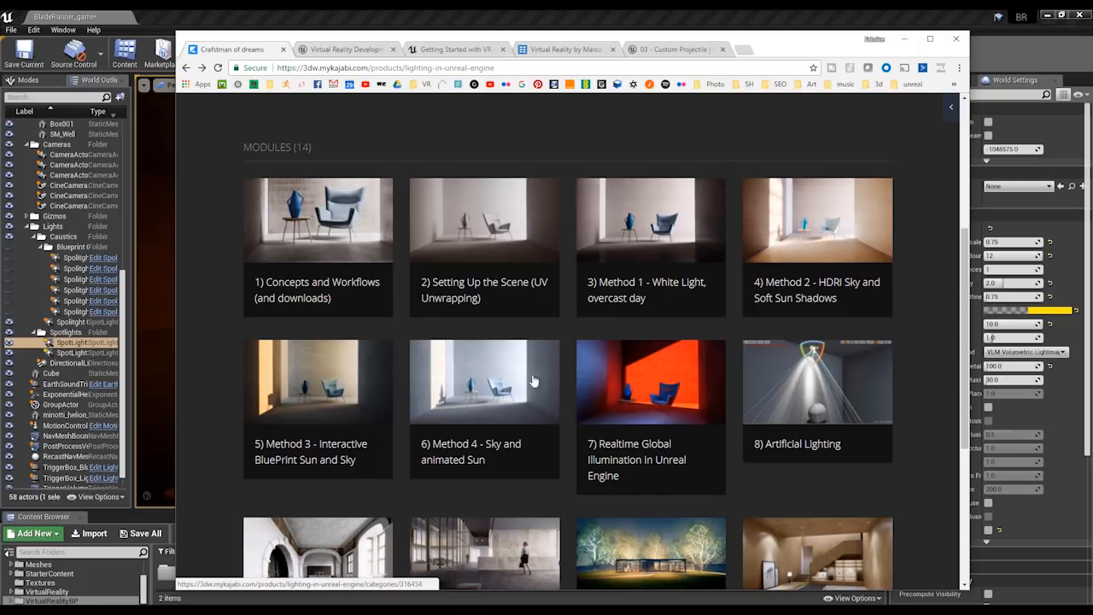
# View the "8) Artificial Lighting" posts, play part of the "Interior Case Study" video from Case Study Interior, and return to the module list.
pyautogui.click(789, 382)
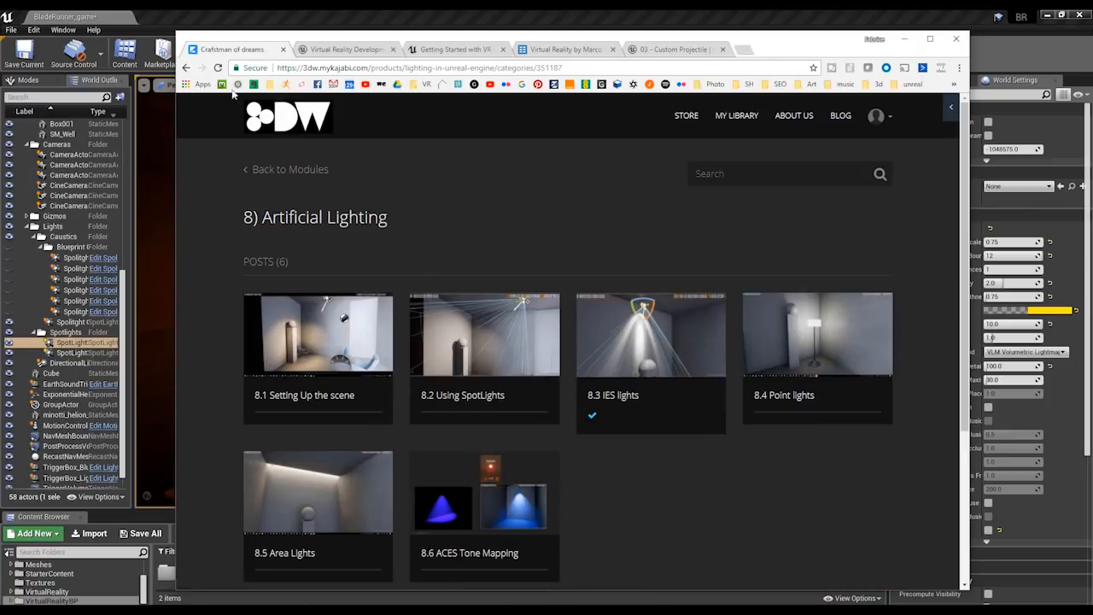
pyautogui.click(187, 68)
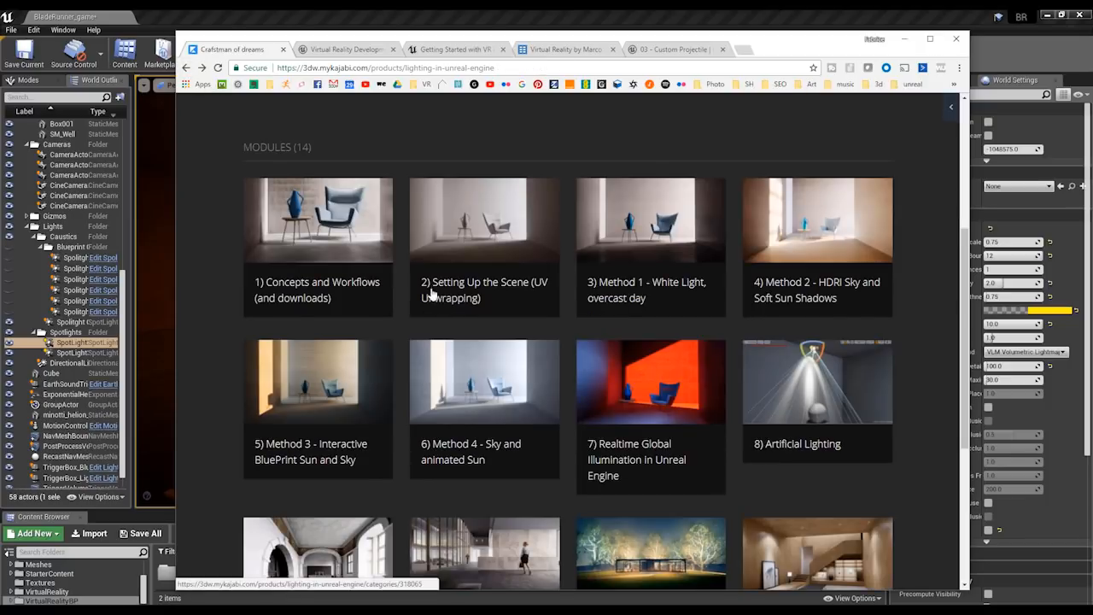
pyautogui.scroll(-2, 451, 299)
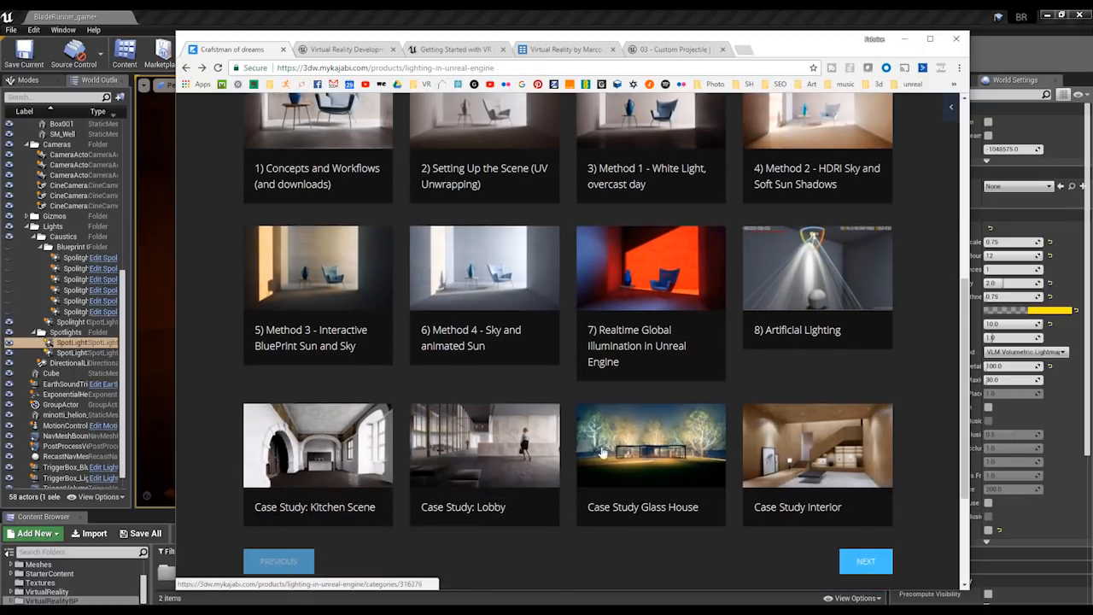
pyautogui.click(810, 435)
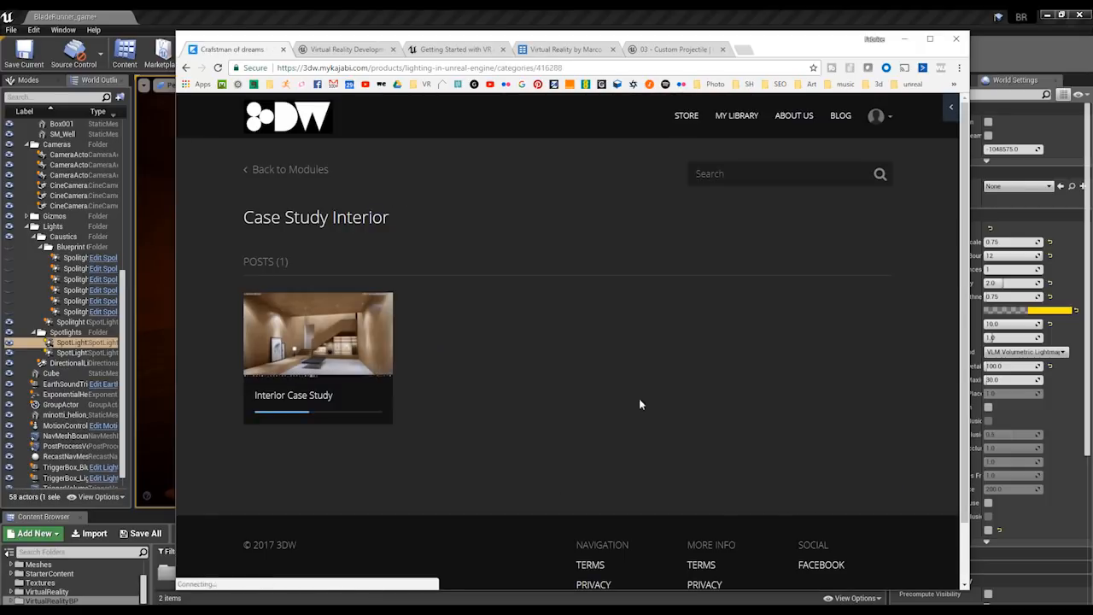
pyautogui.click(346, 357)
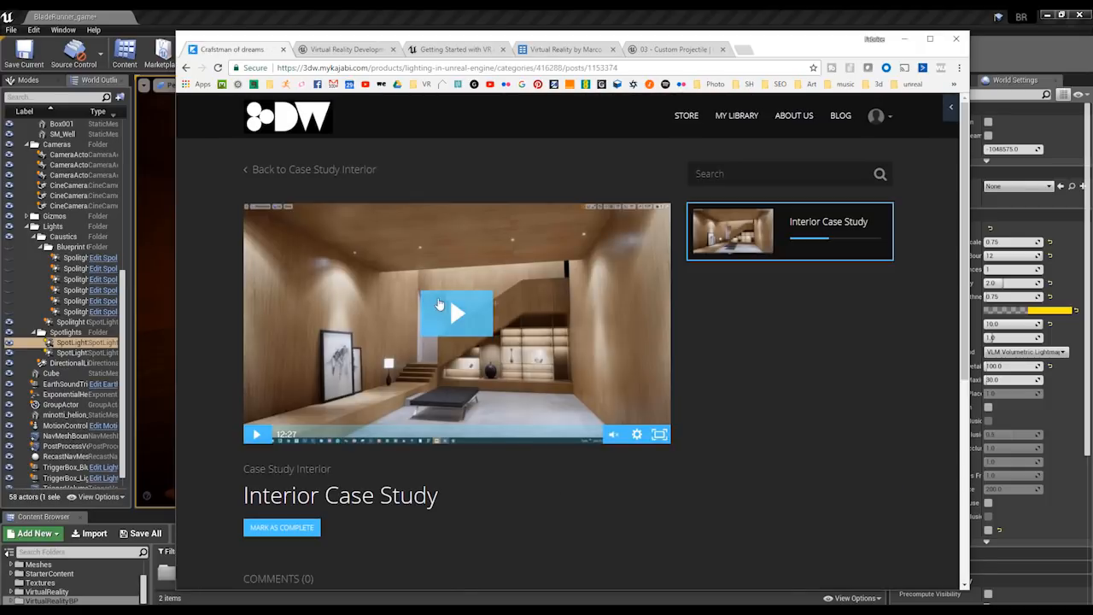
pyautogui.click(444, 431)
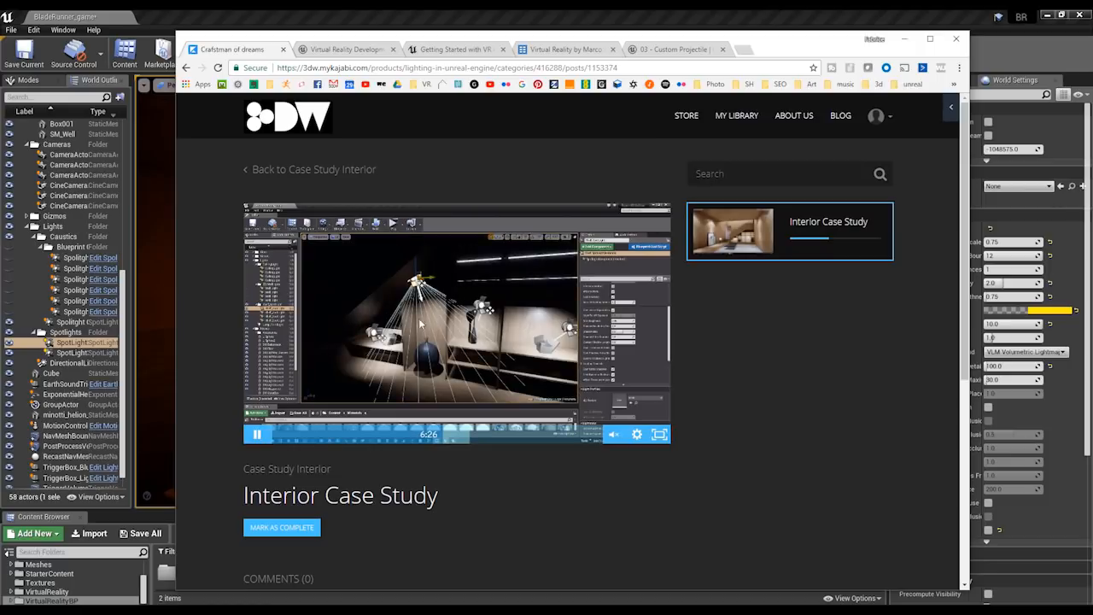
pyautogui.click(185, 67)
pyautogui.click(185, 68)
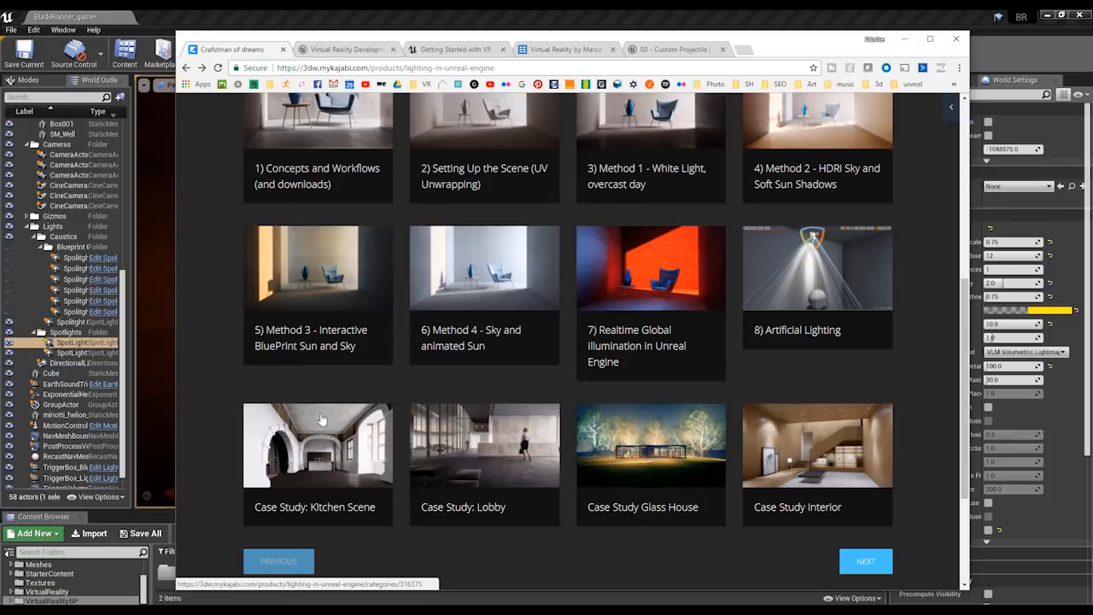
# Look through the posts of the "Case Study: Lobby" module and return to the module list.
pyautogui.click(483, 460)
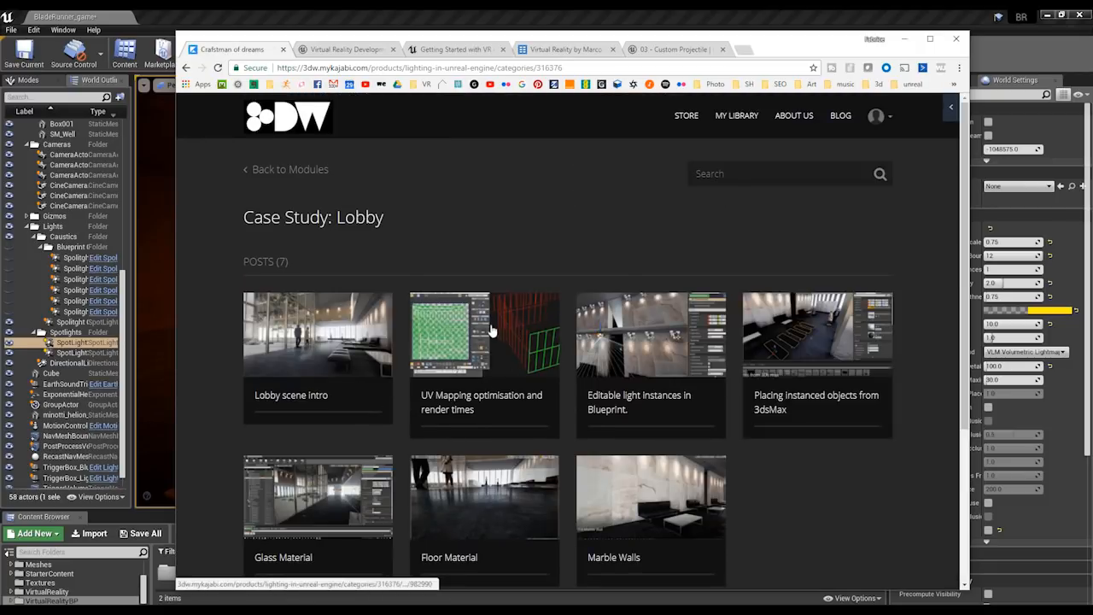
pyautogui.scroll(-1, 493, 318)
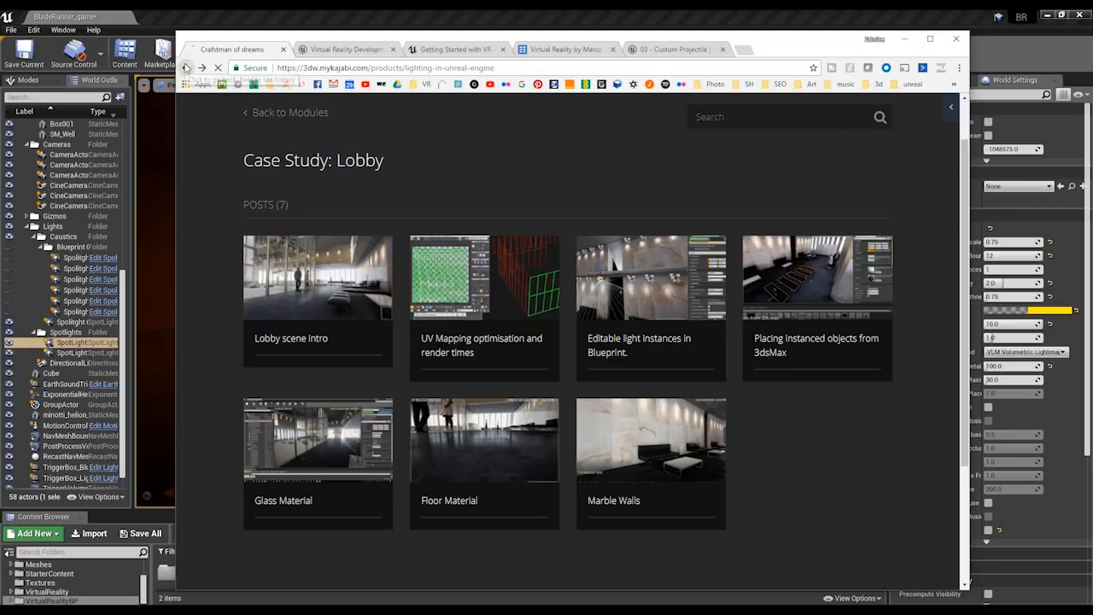
pyautogui.click(186, 68)
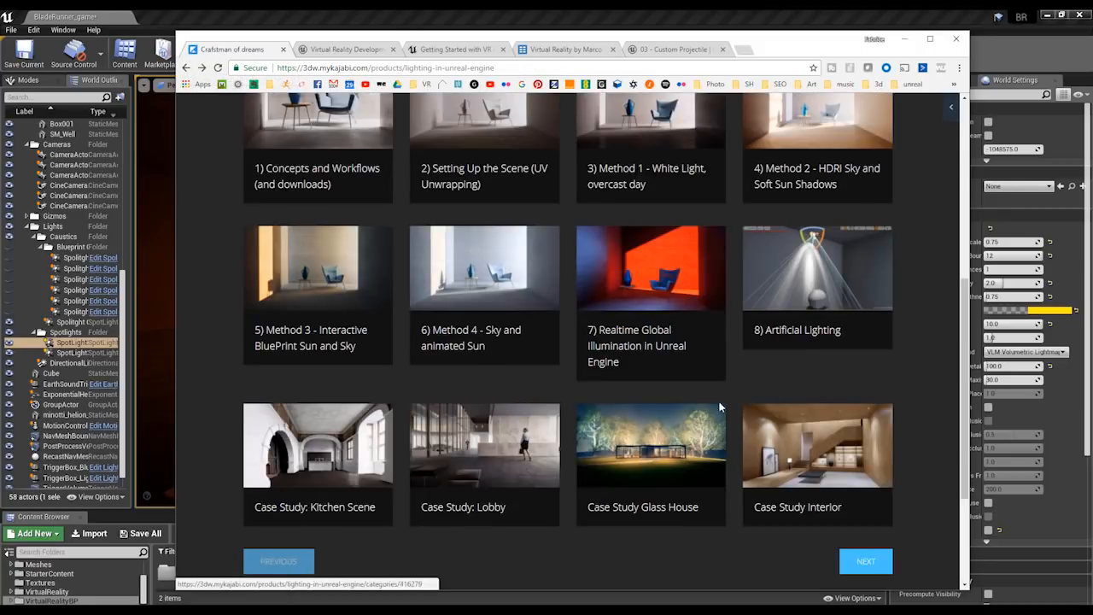
# Go to the second page of modules, view "Richard Kelly : 3 elements of light" and return to the start of the course page.
pyautogui.click(874, 562)
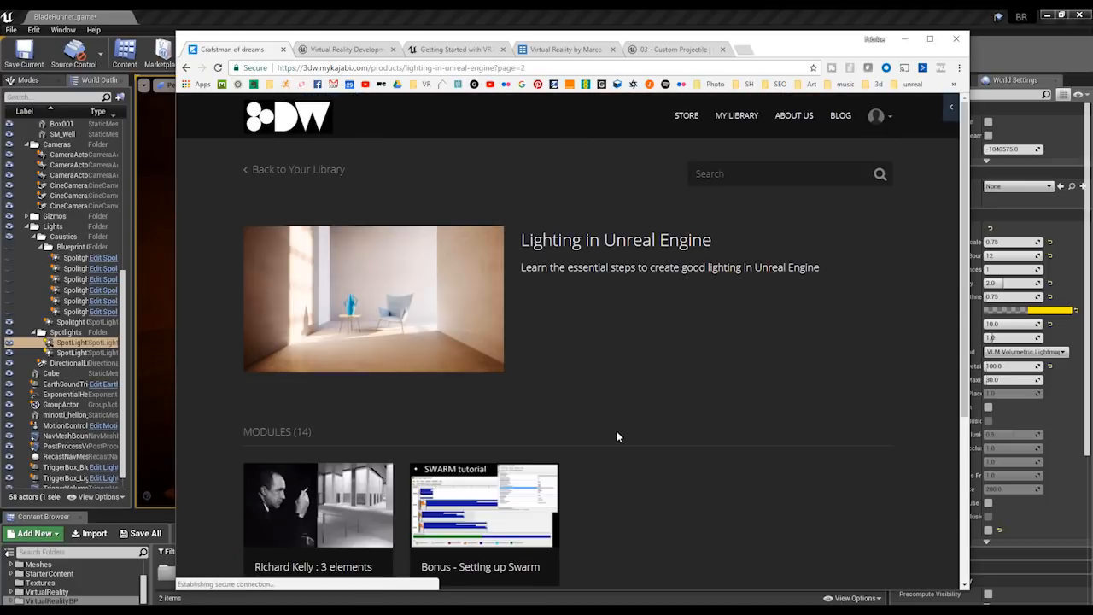
pyautogui.scroll(-2, 616, 429)
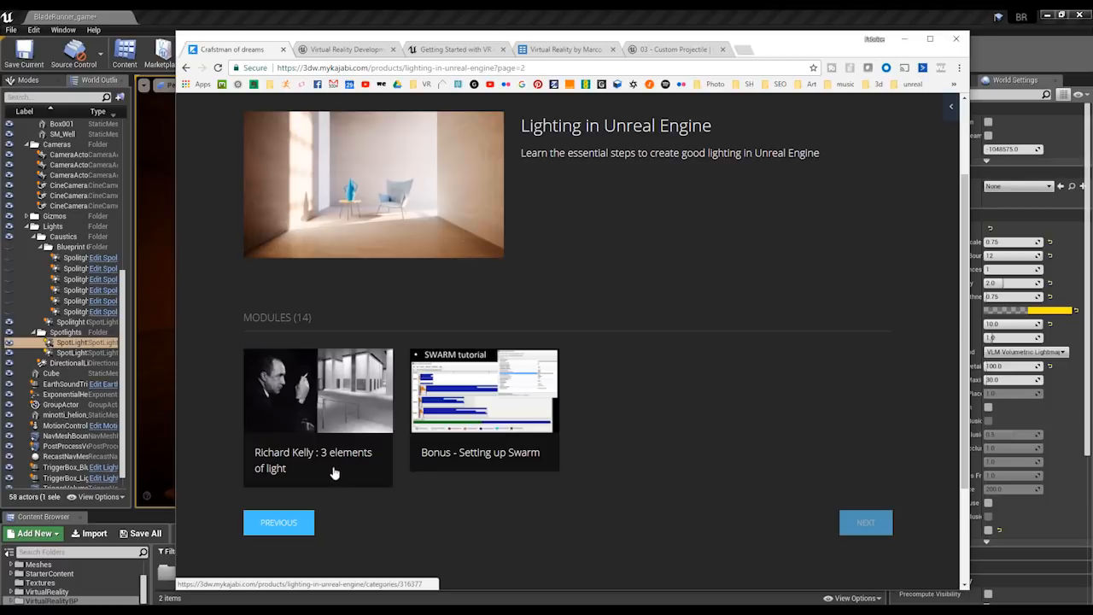
pyautogui.click(321, 425)
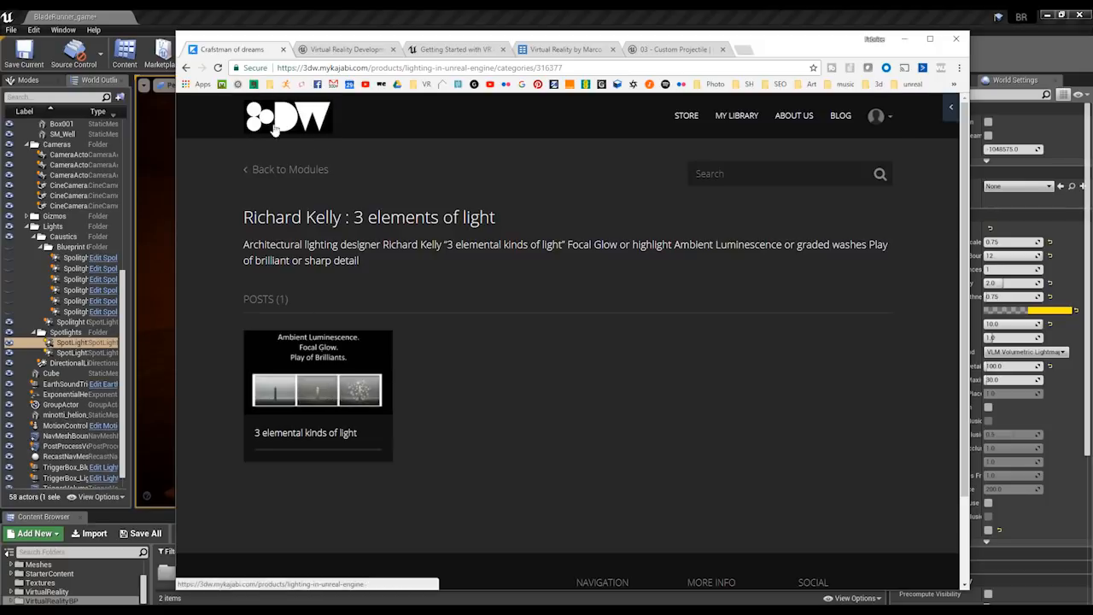
pyautogui.click(187, 67)
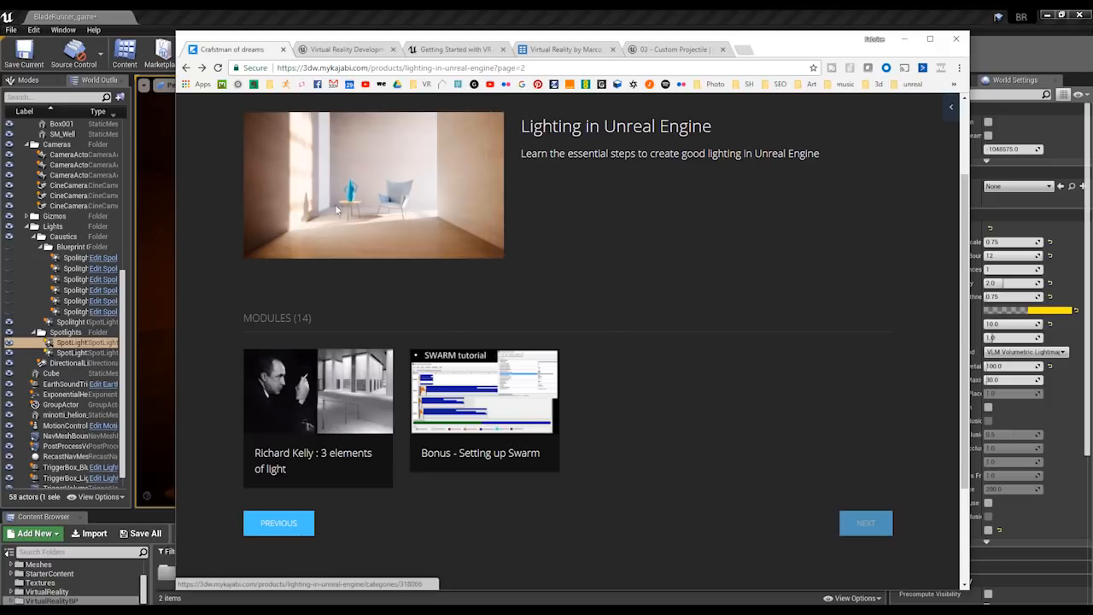
pyautogui.click(186, 69)
pyautogui.scroll(5, 569, 306)
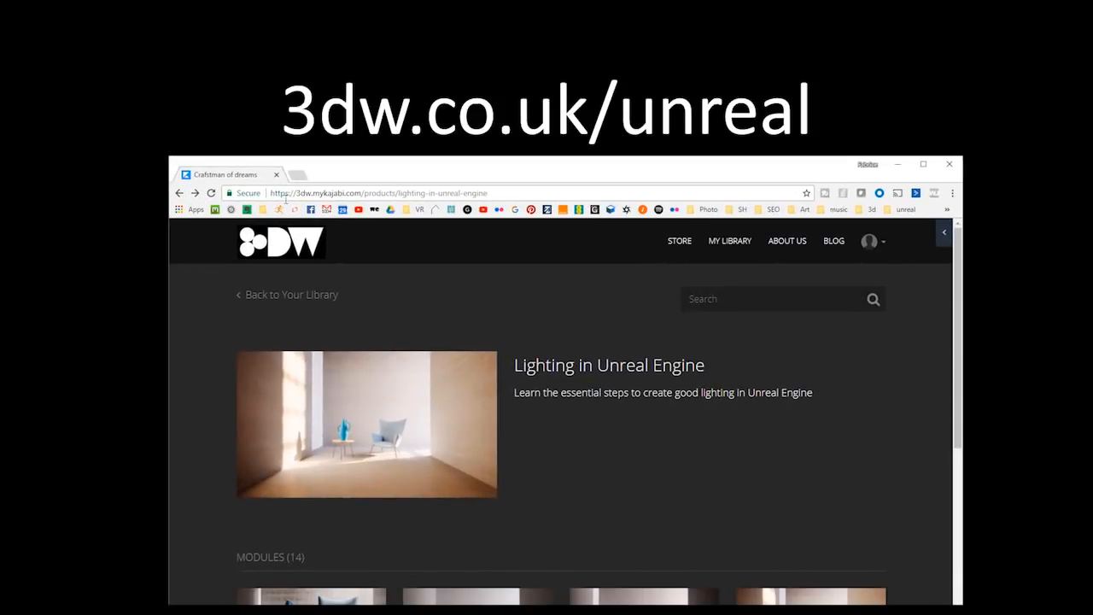
# Open 3dw.co.uk/unreal and look through the "Master Lighting in Unreal Engine" course page.
pyautogui.click(287, 193)
pyautogui.write('3dw')
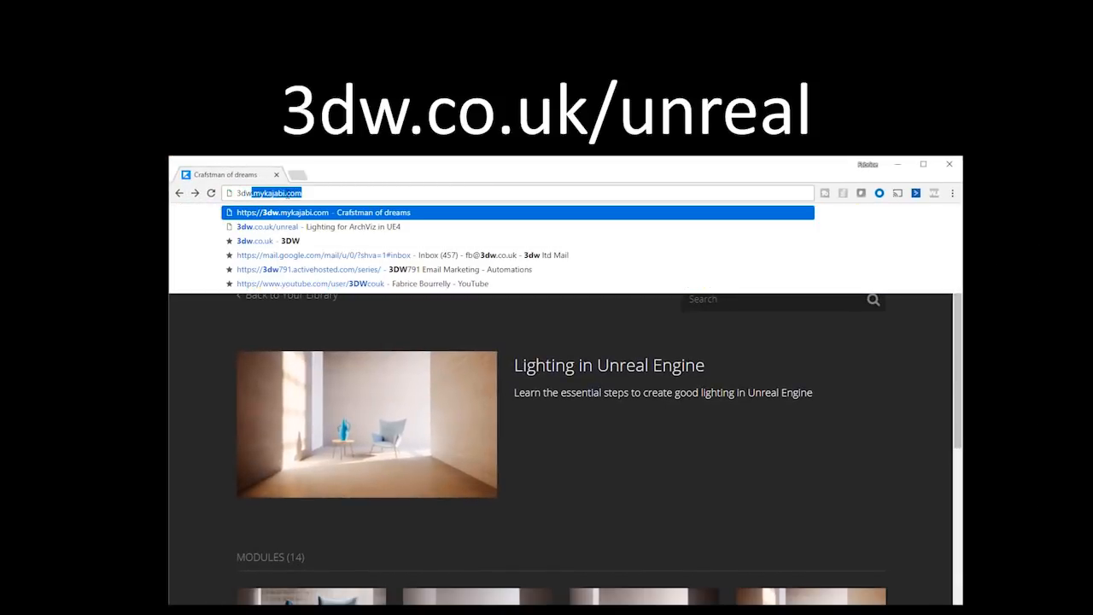
pyautogui.write('.co.uk/unreal')
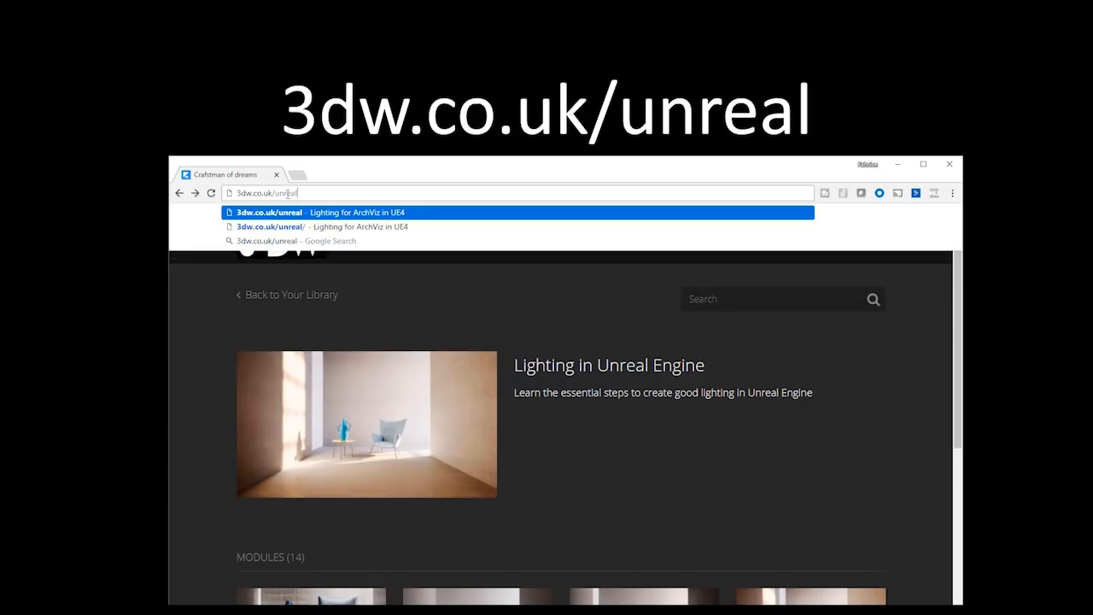
pyautogui.press('Return')
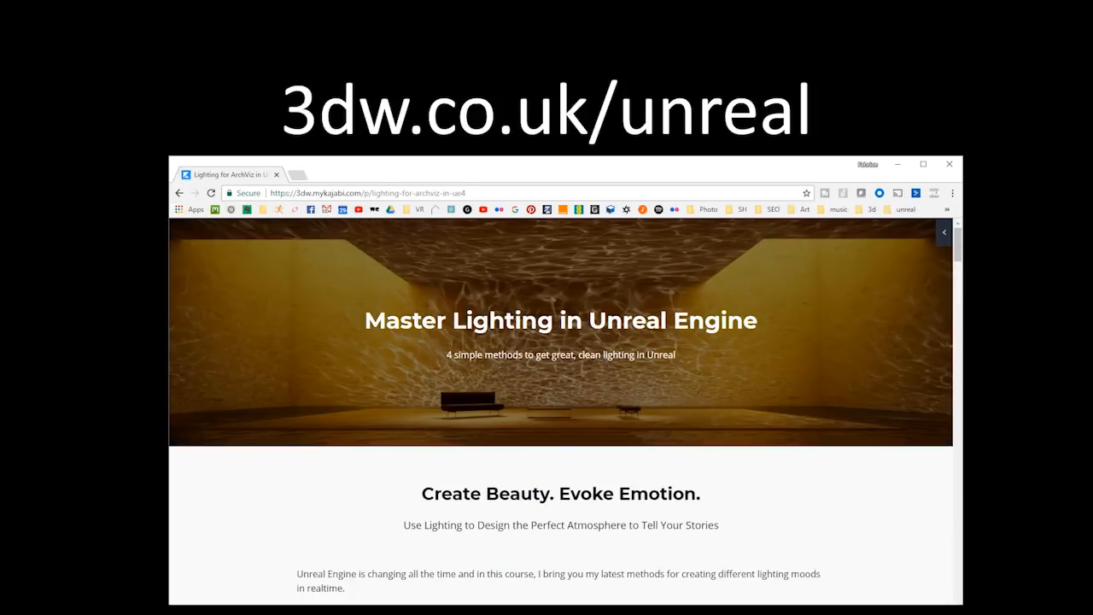
pyautogui.scroll(-9, 616, 467)
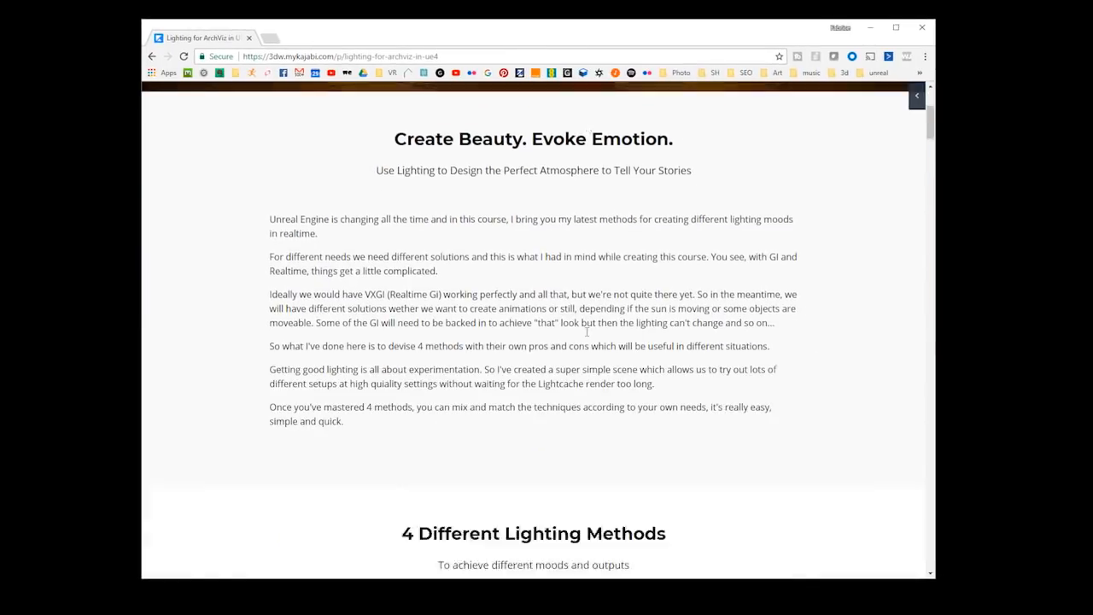
pyautogui.scroll(-8, 588, 330)
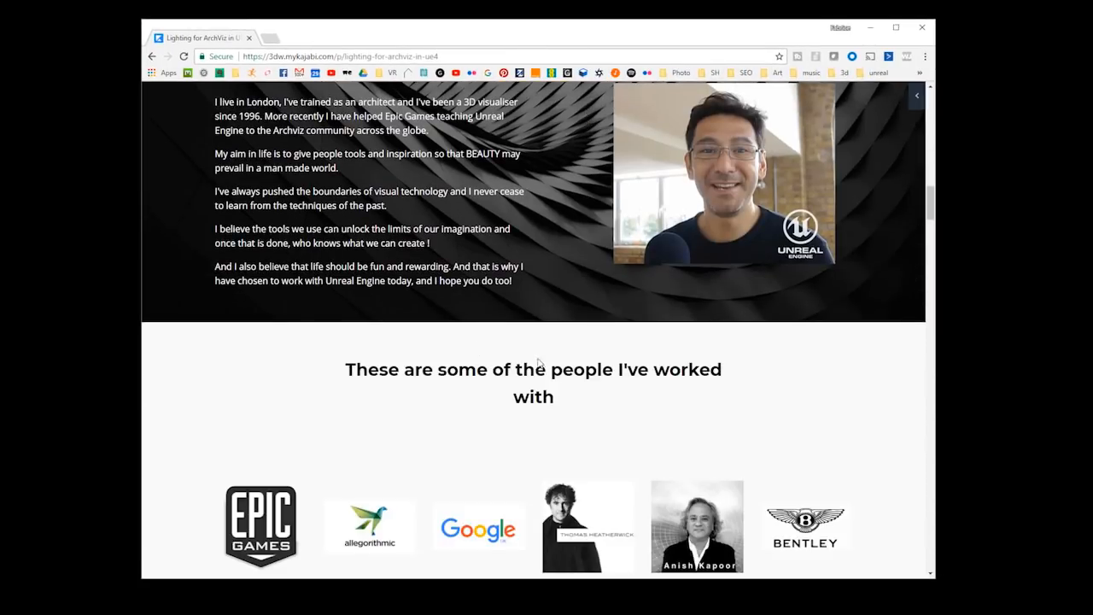